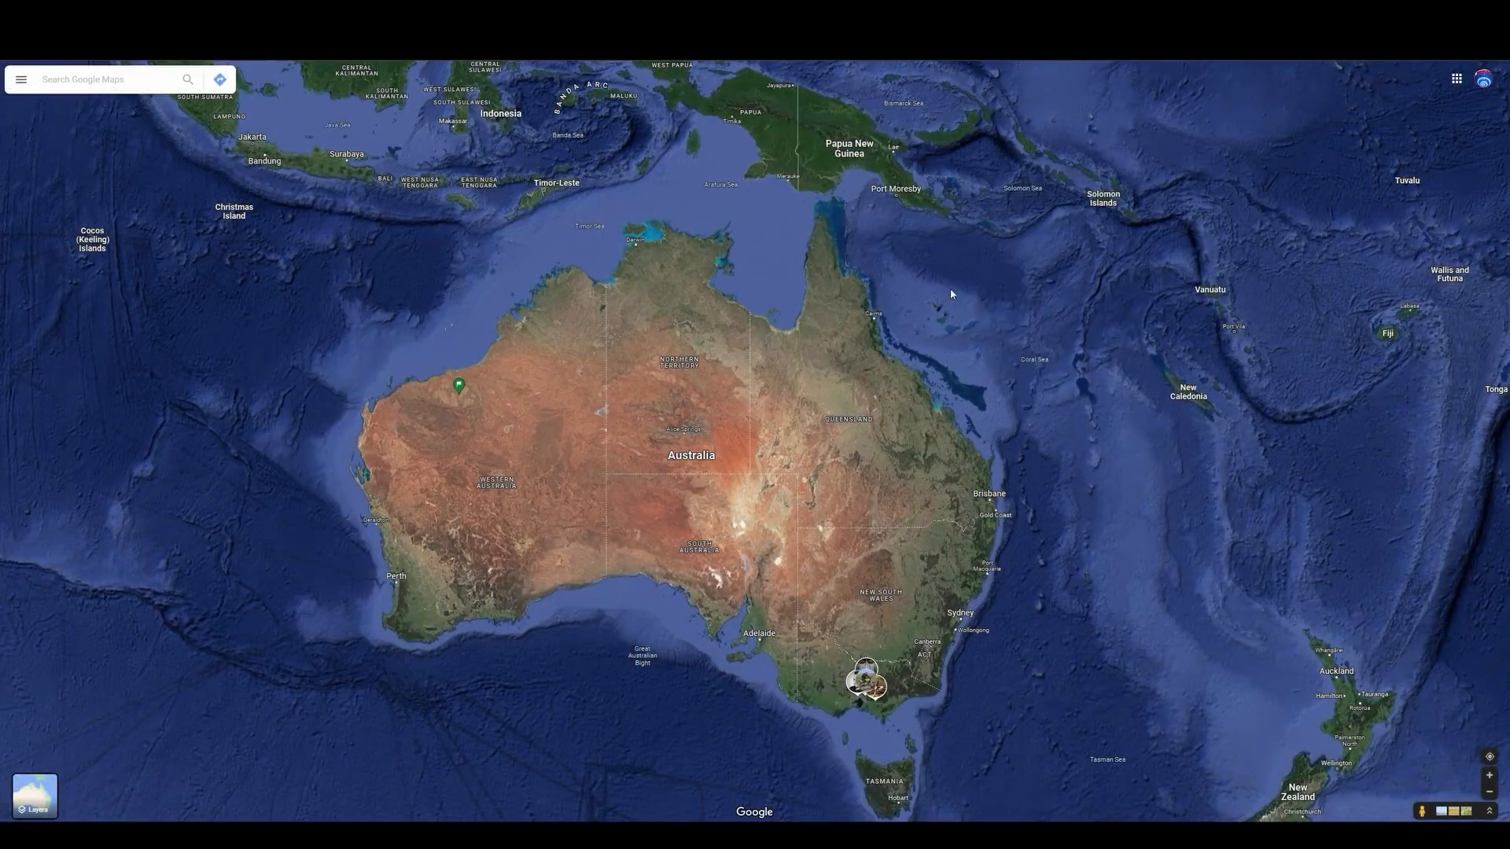
click(1462, 81)
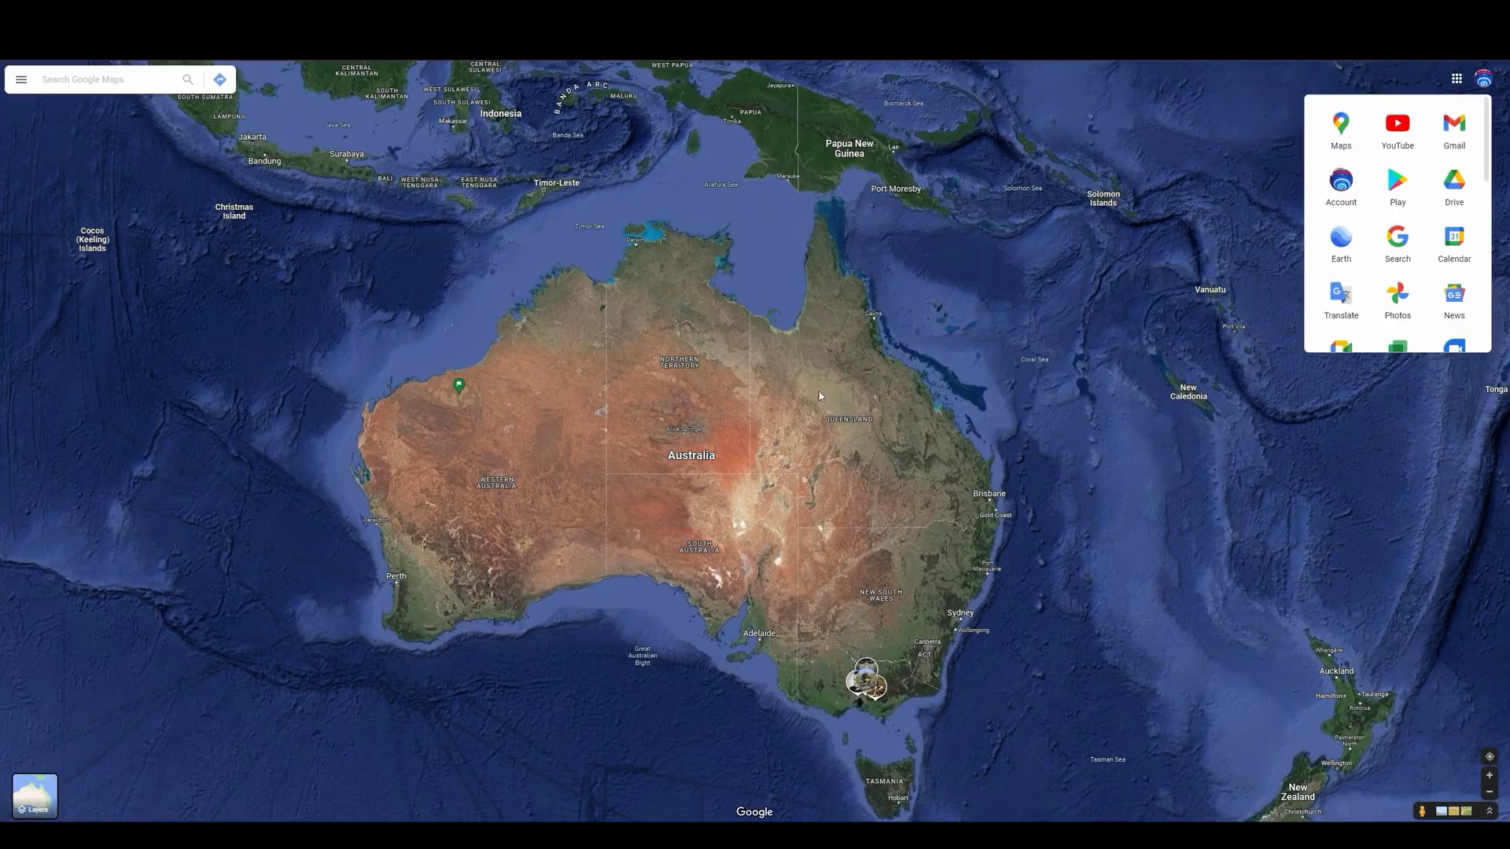
click(1086, 339)
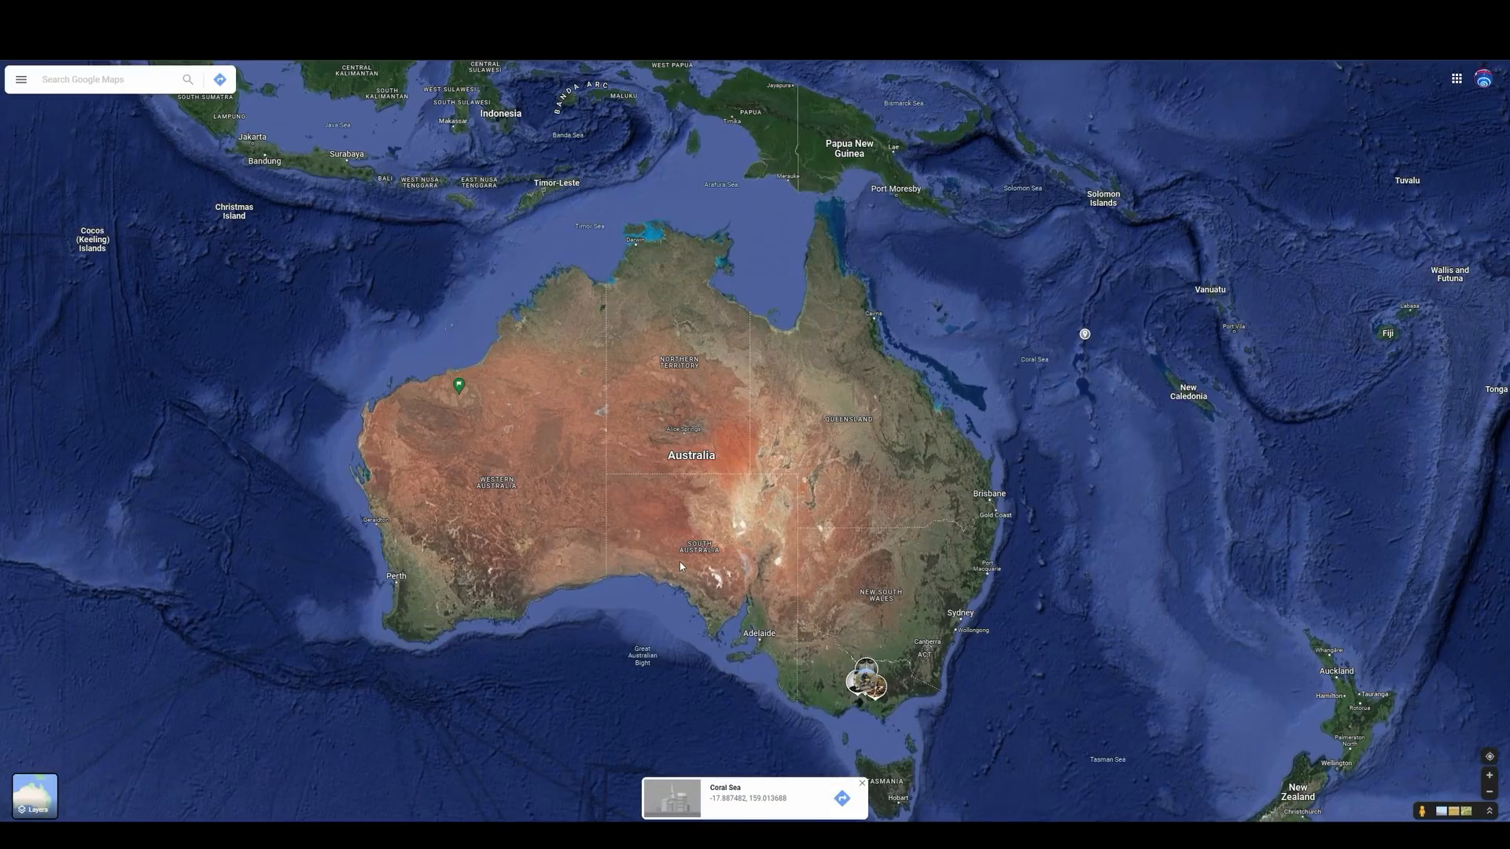
Preview the terrain view of the map and return to satellite imagery
mouse_move(52, 797)
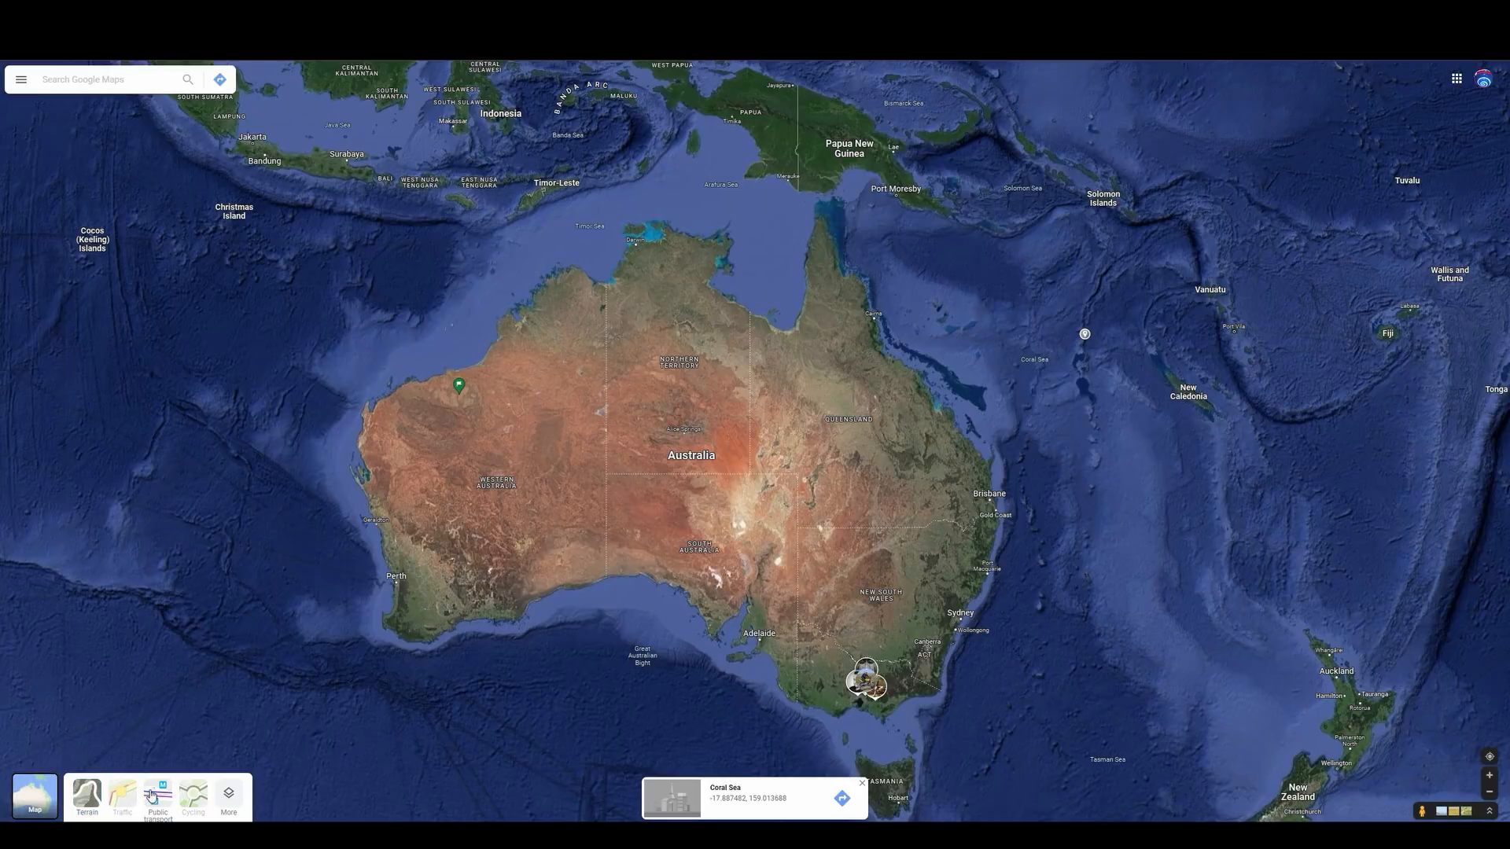
click(83, 802)
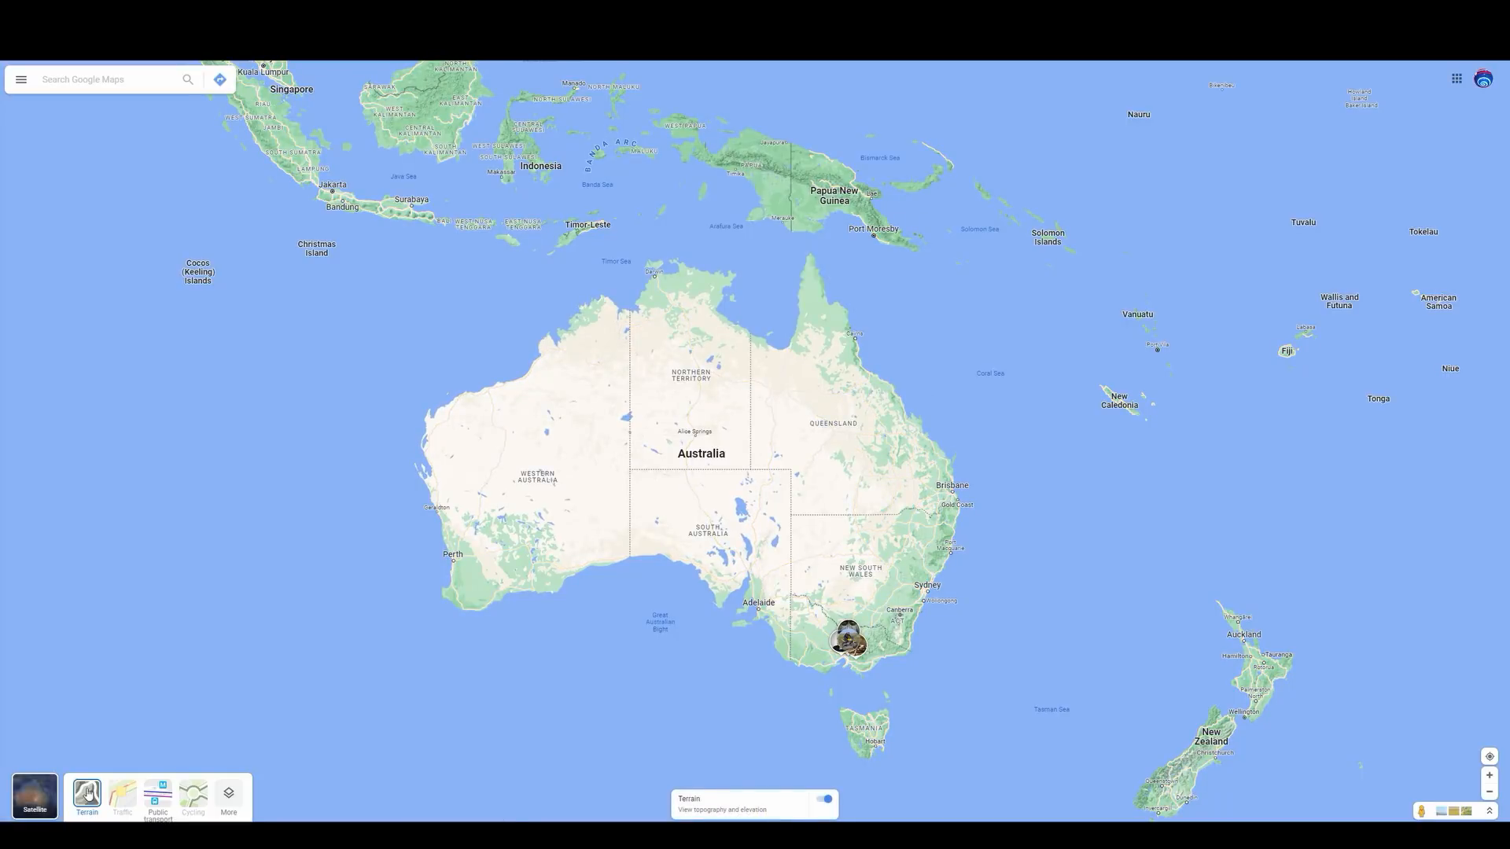
click(36, 798)
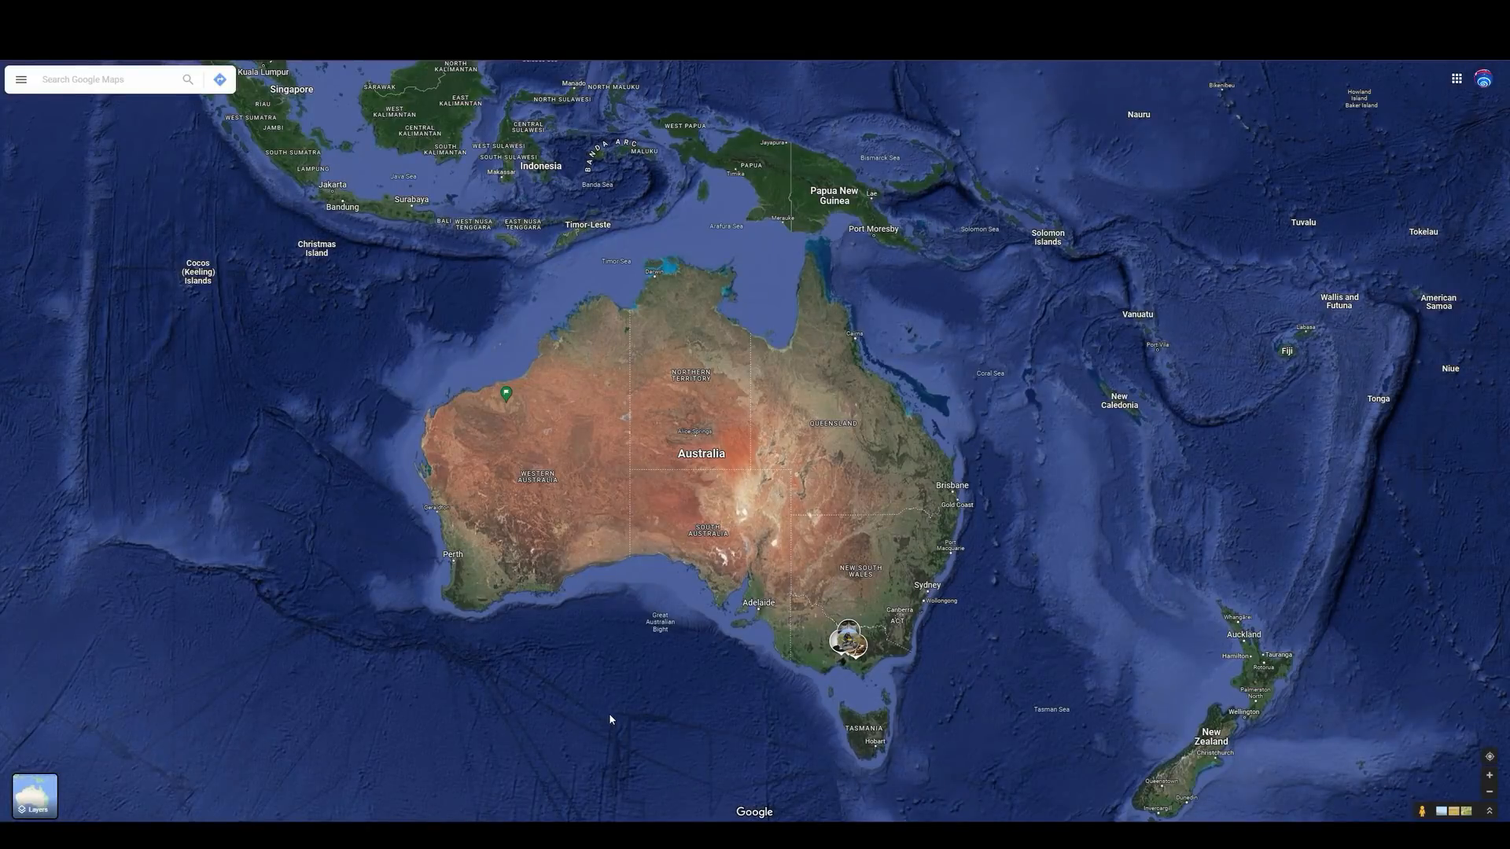
Examine the satellite imagery of the area east and southeast of Adelaide, around Big Desert
scroll(800, 630, up, 5)
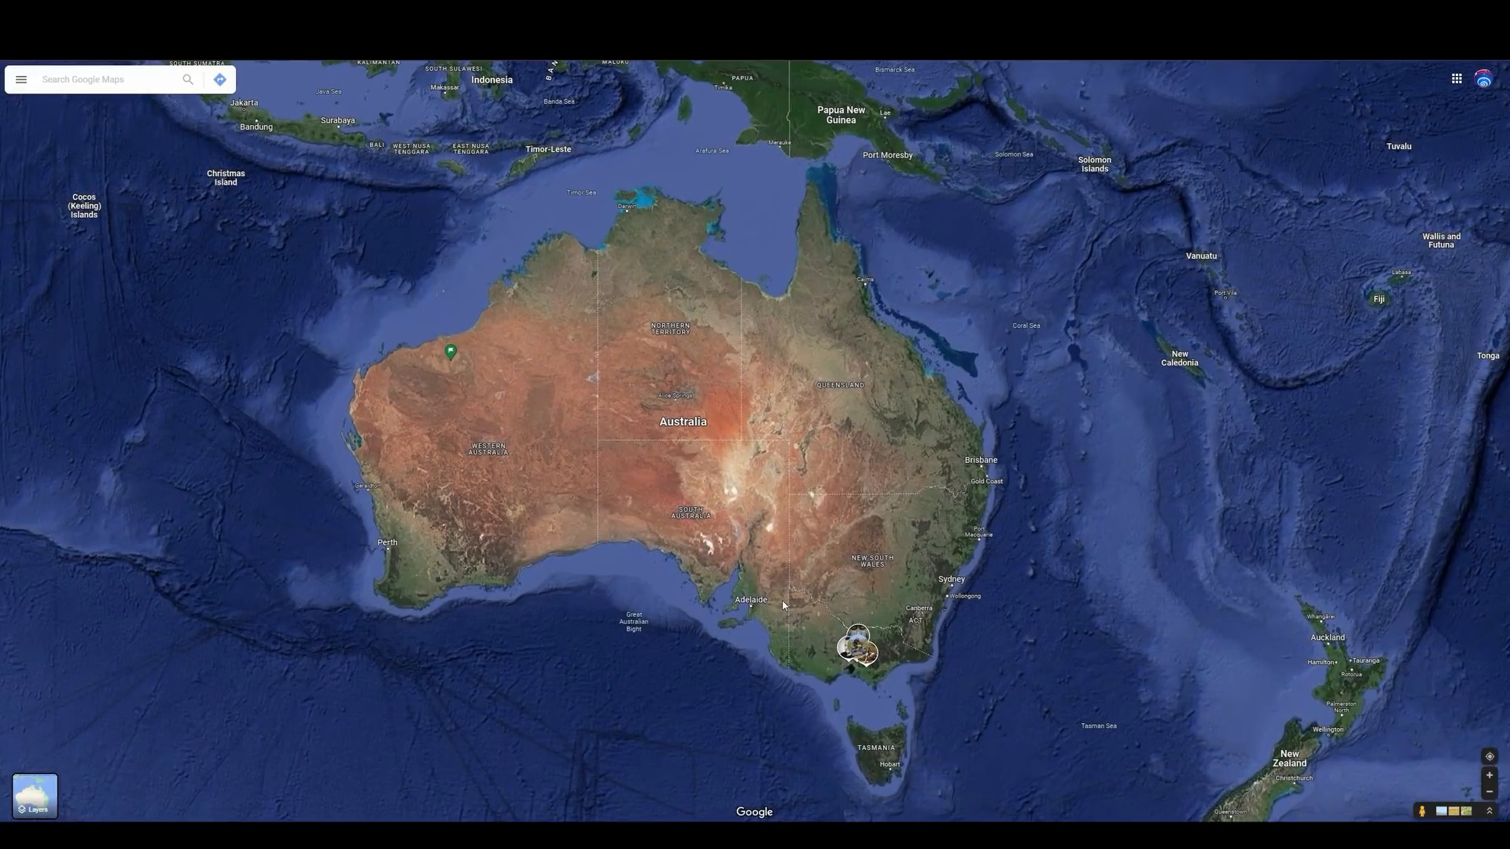
scroll(800, 589, up, 2)
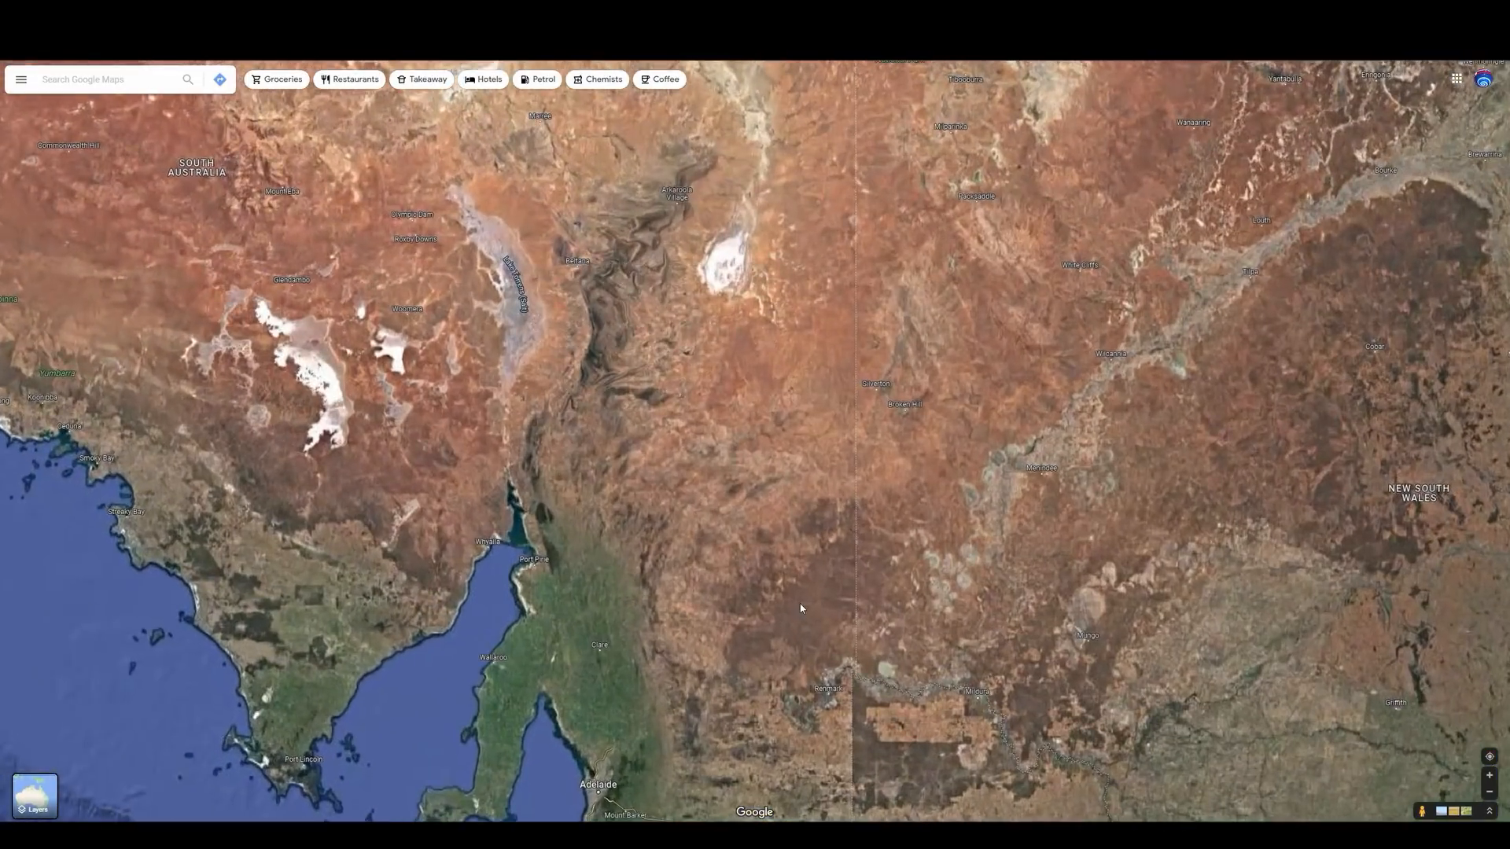
drag(803, 610, 669, 160)
scroll(752, 449, up, 1)
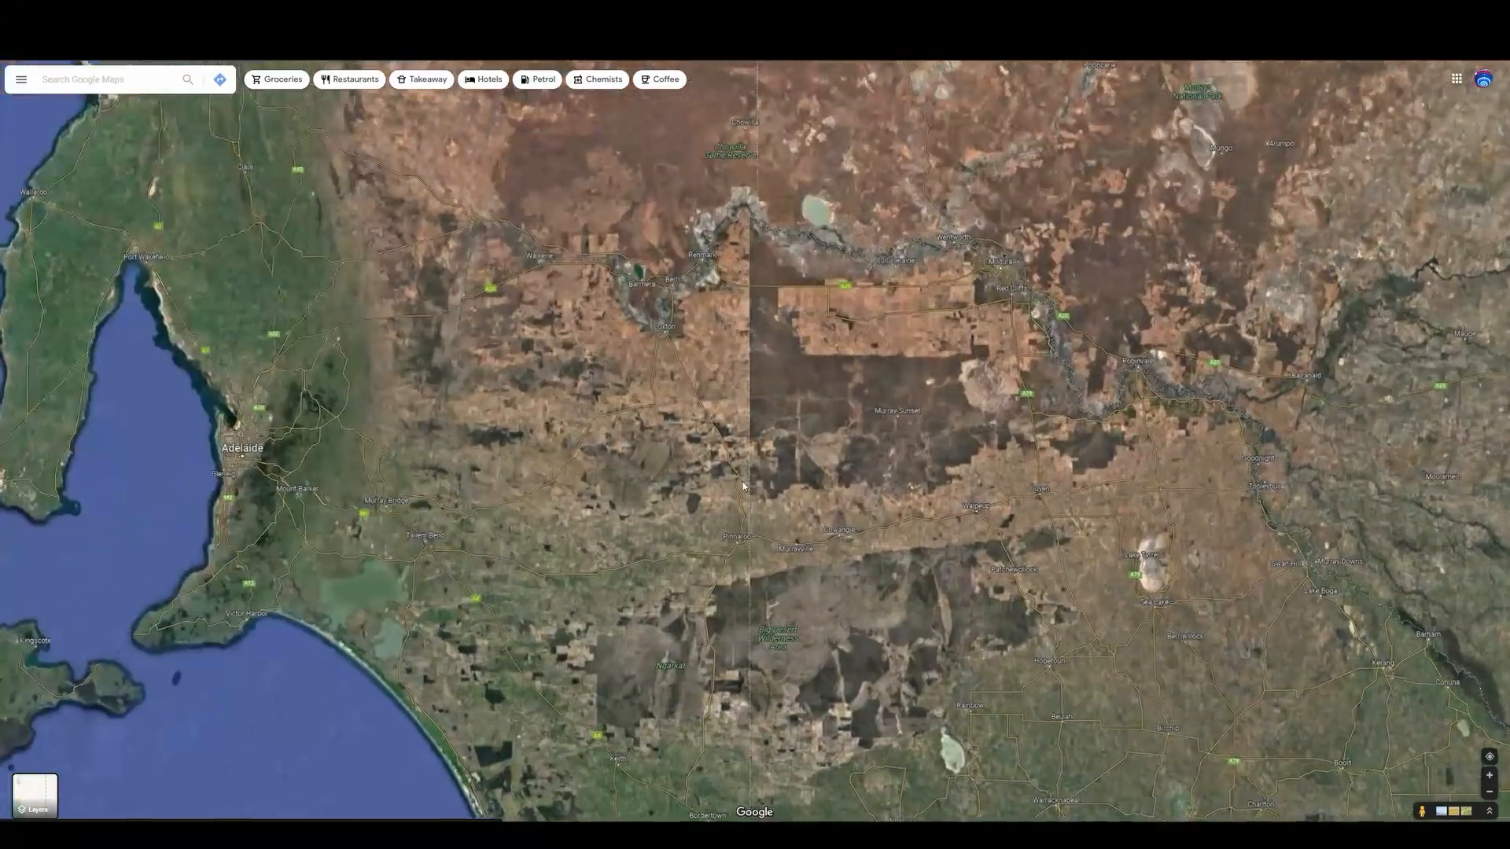
drag(818, 606, 724, 391)
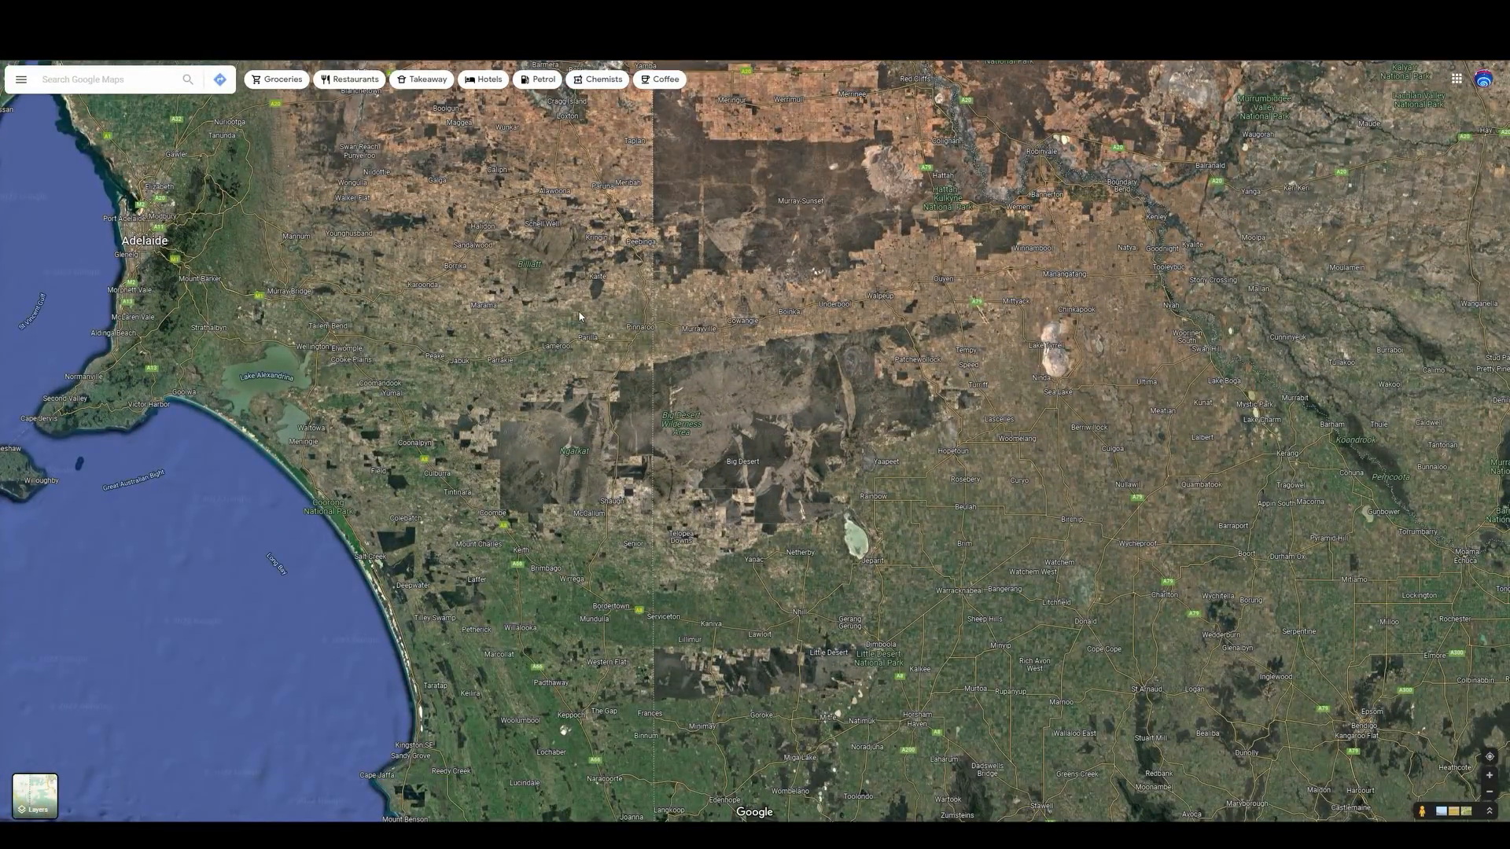
drag(582, 322, 578, 331)
scroll(633, 451, up, 1)
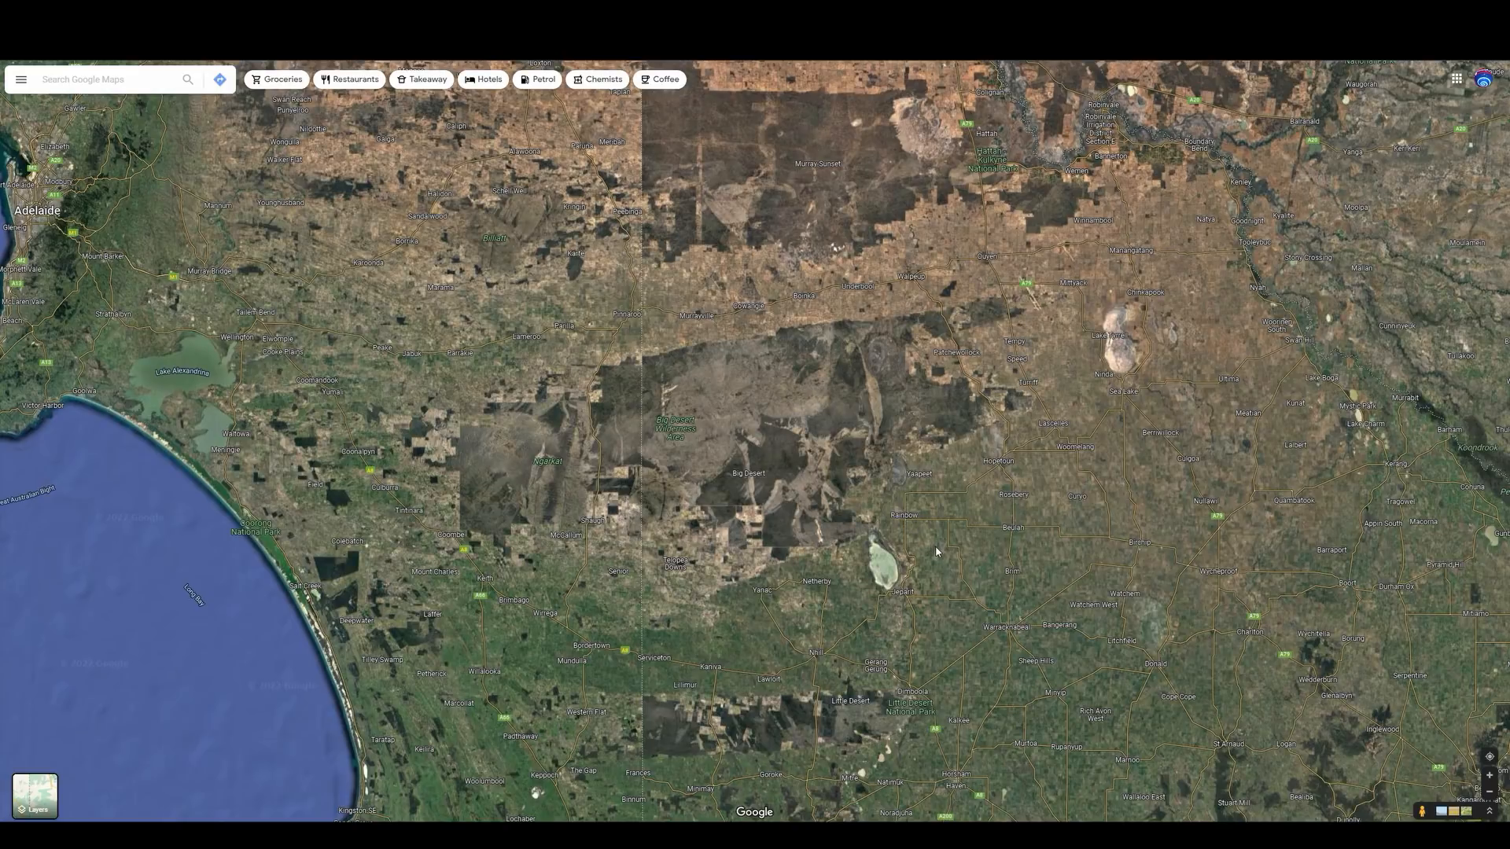
Create a new custom map from the saved maps in Your places
click(23, 82)
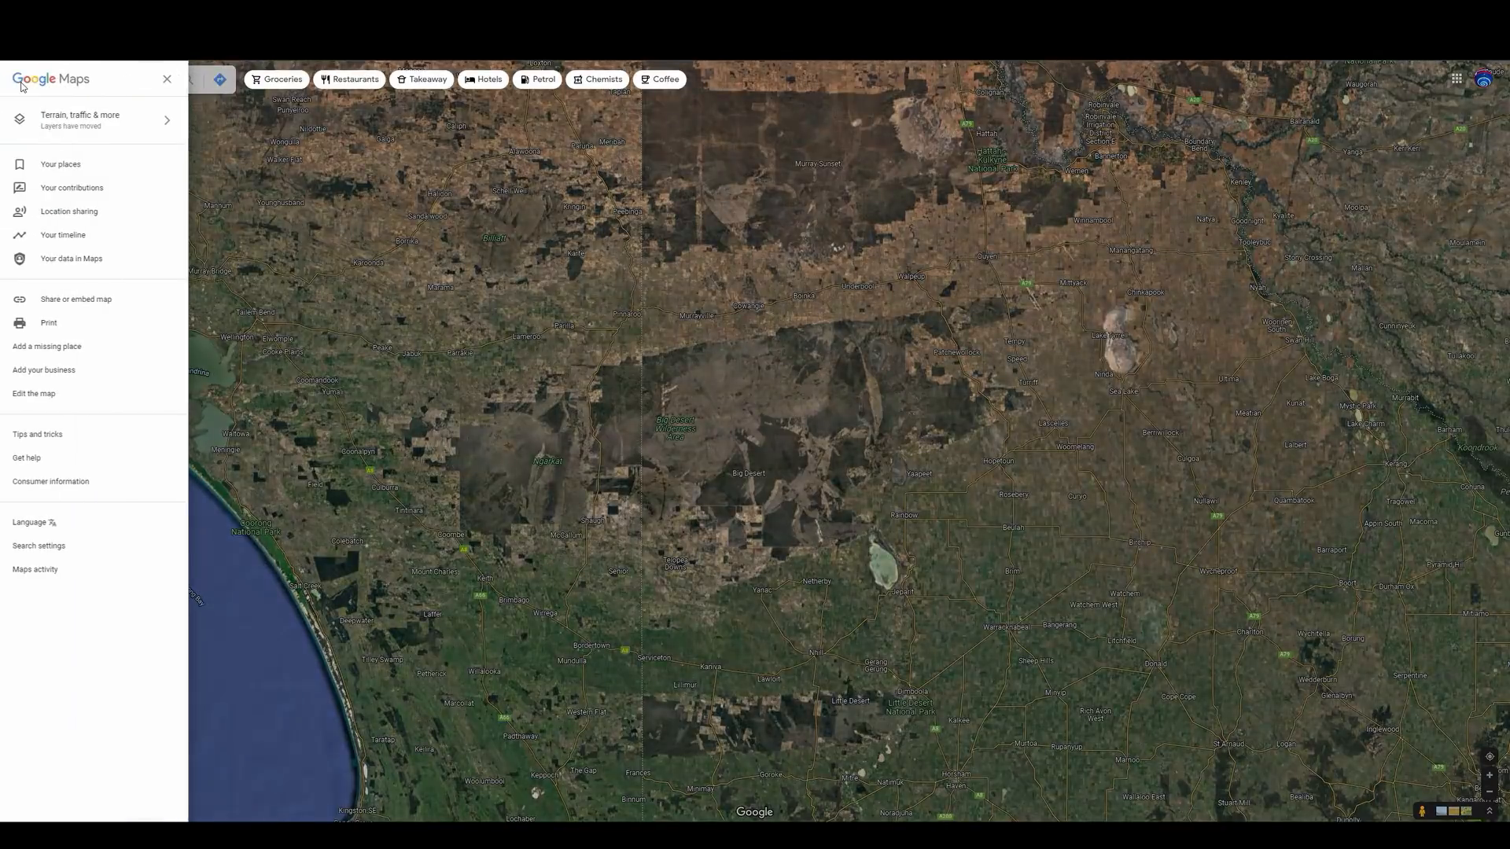
click(65, 167)
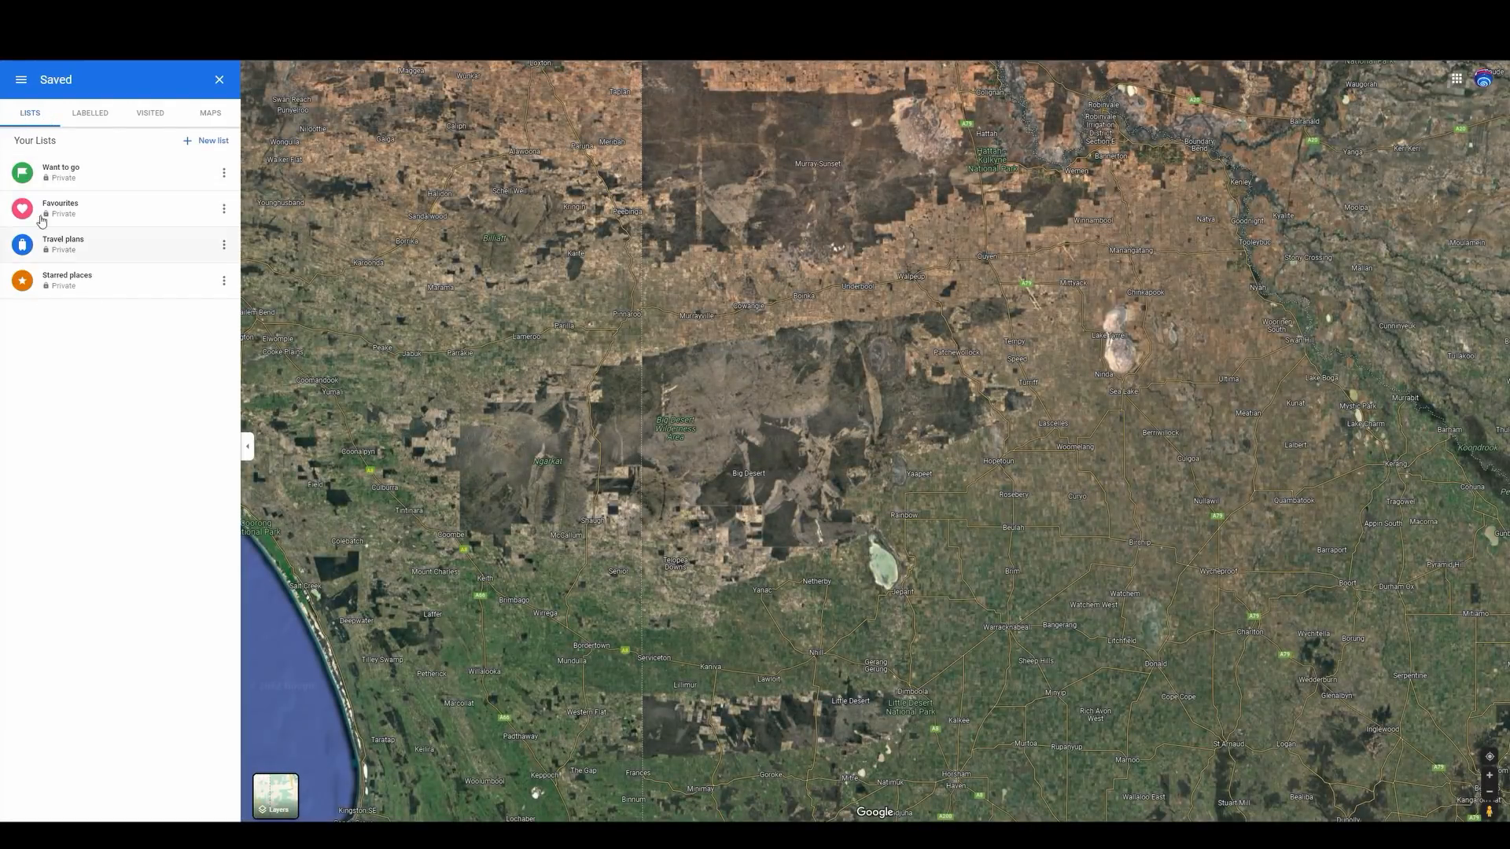
click(215, 119)
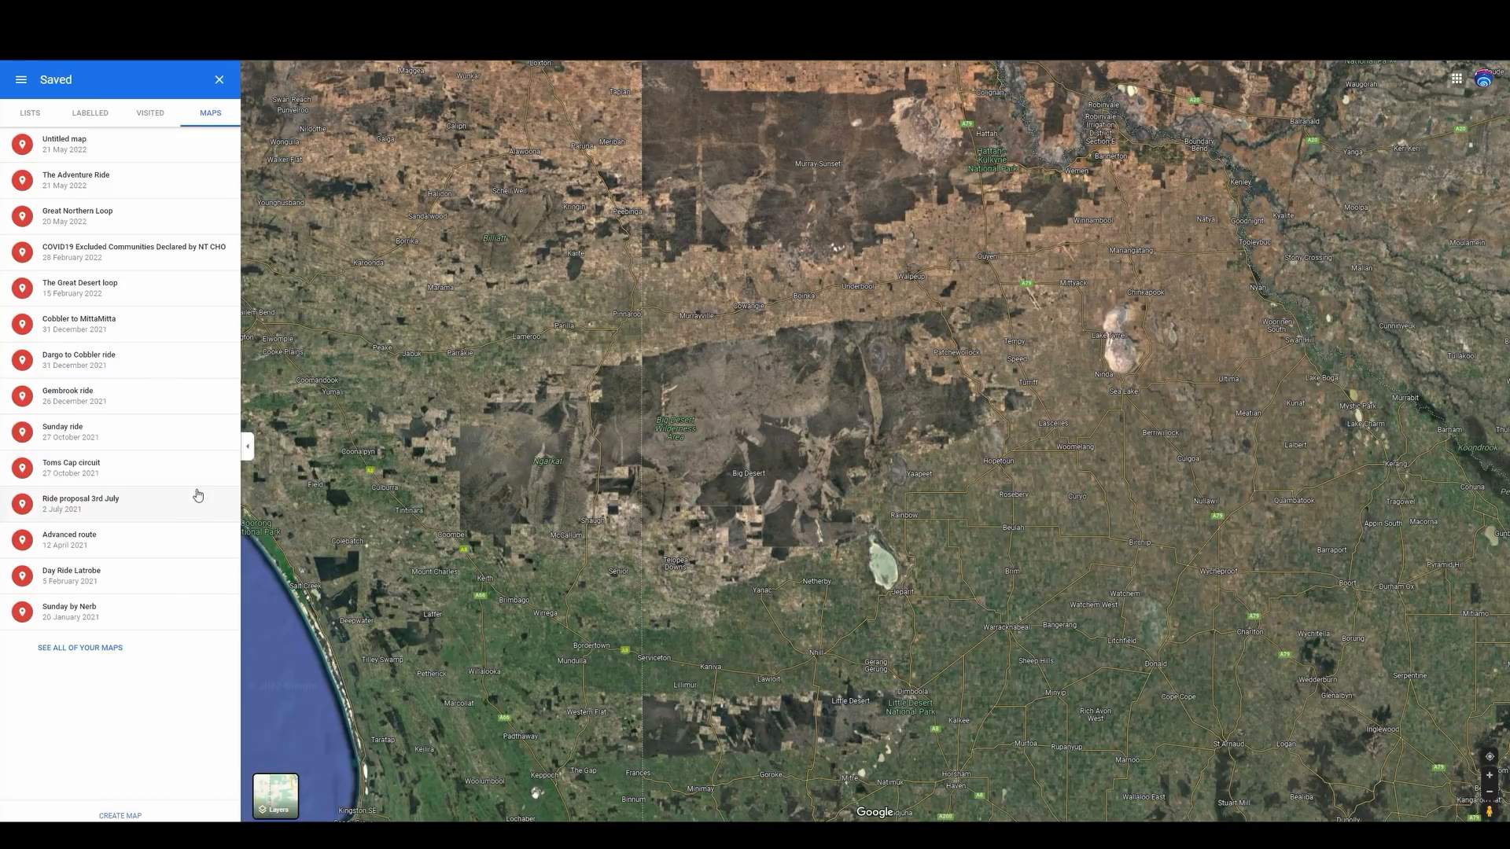
click(122, 816)
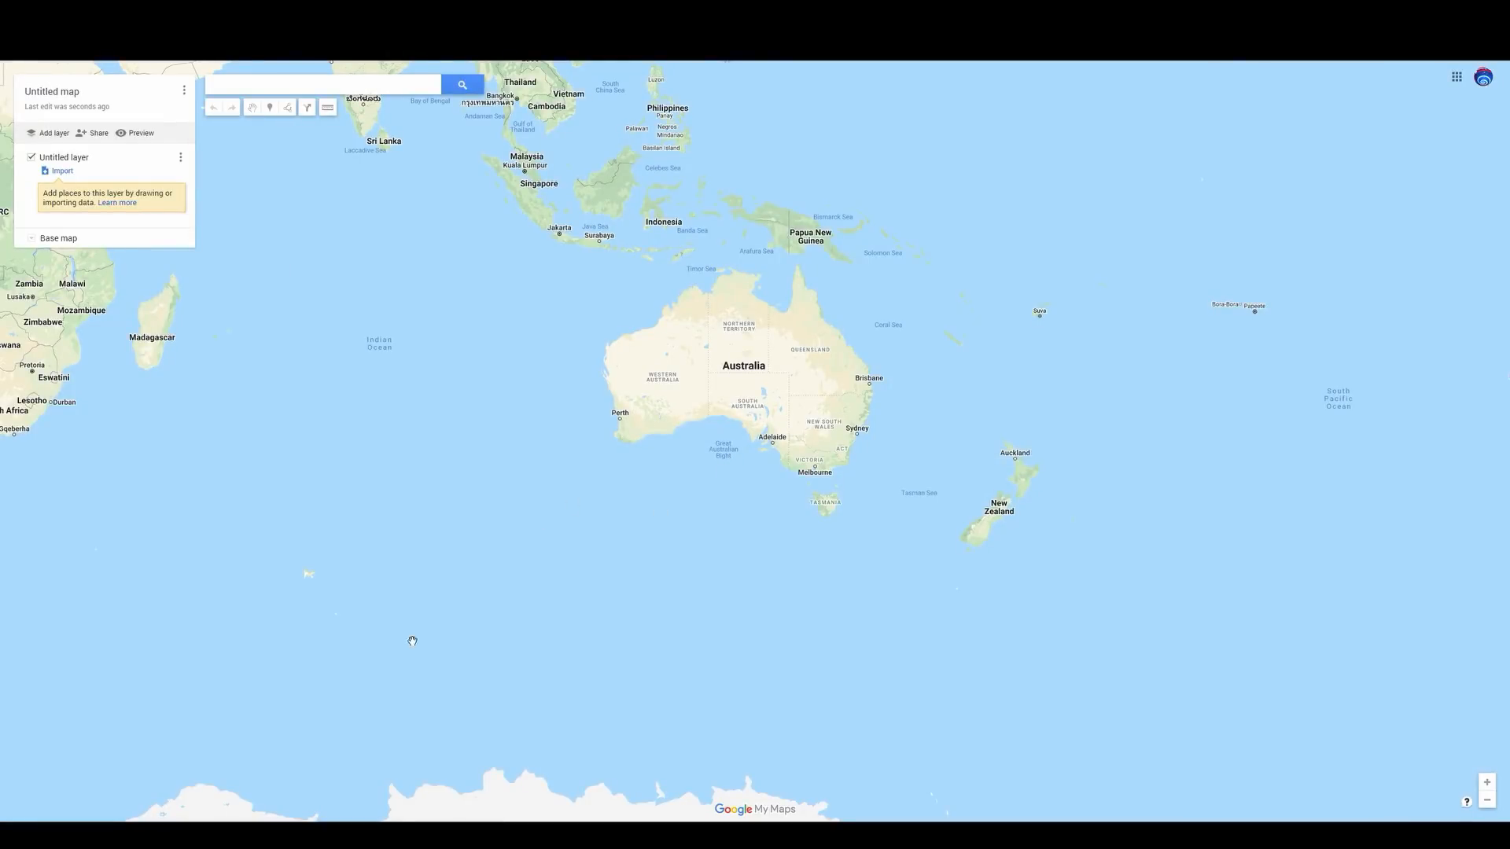
Add a directions layer with a driving route from Tailem Bend SA to Rainbow VIC
scroll(744, 405, up, 2)
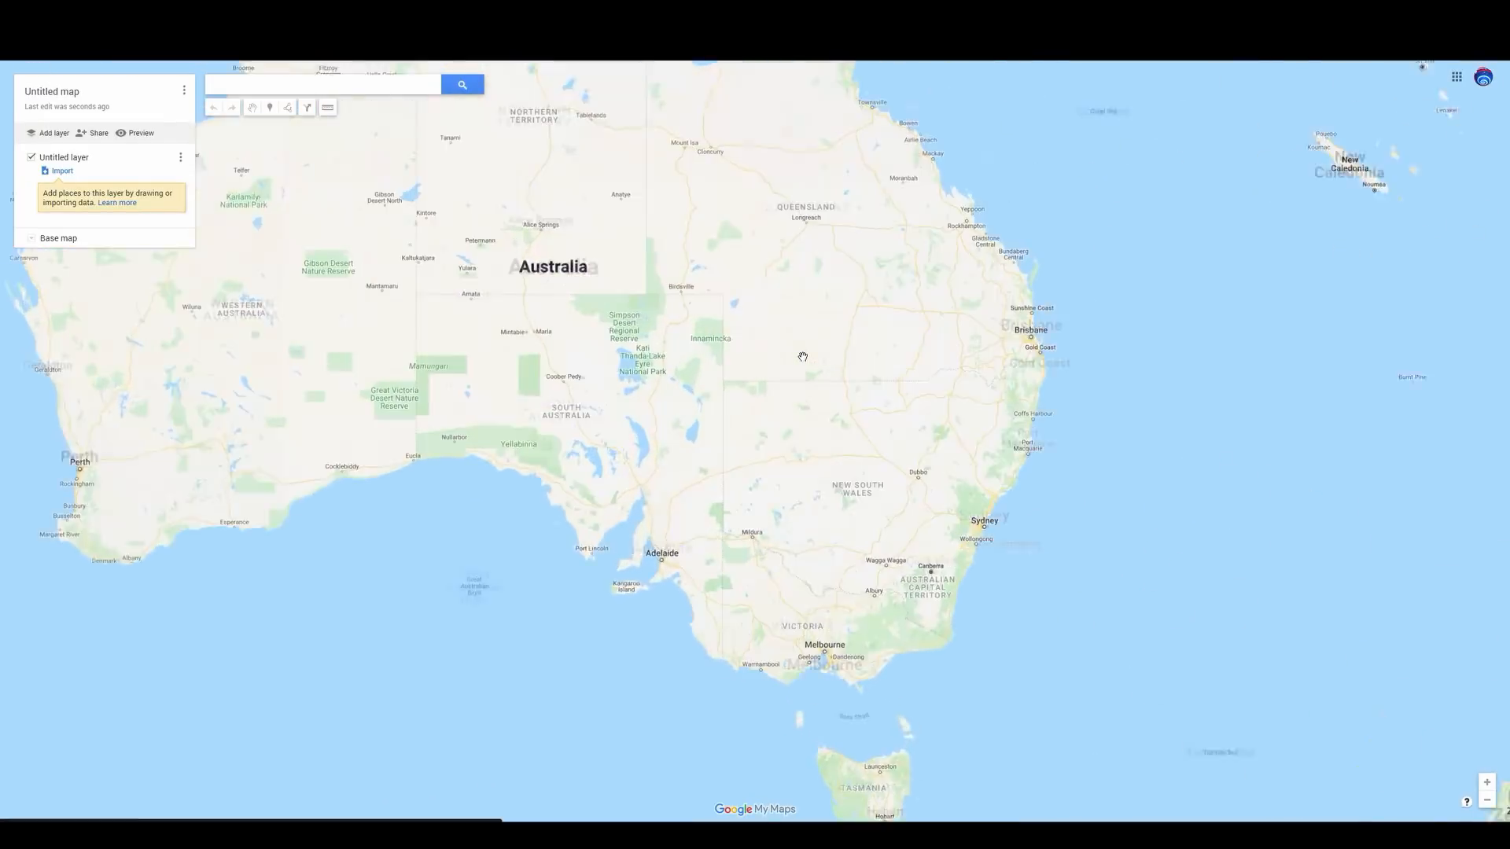
scroll(728, 636, up, 3)
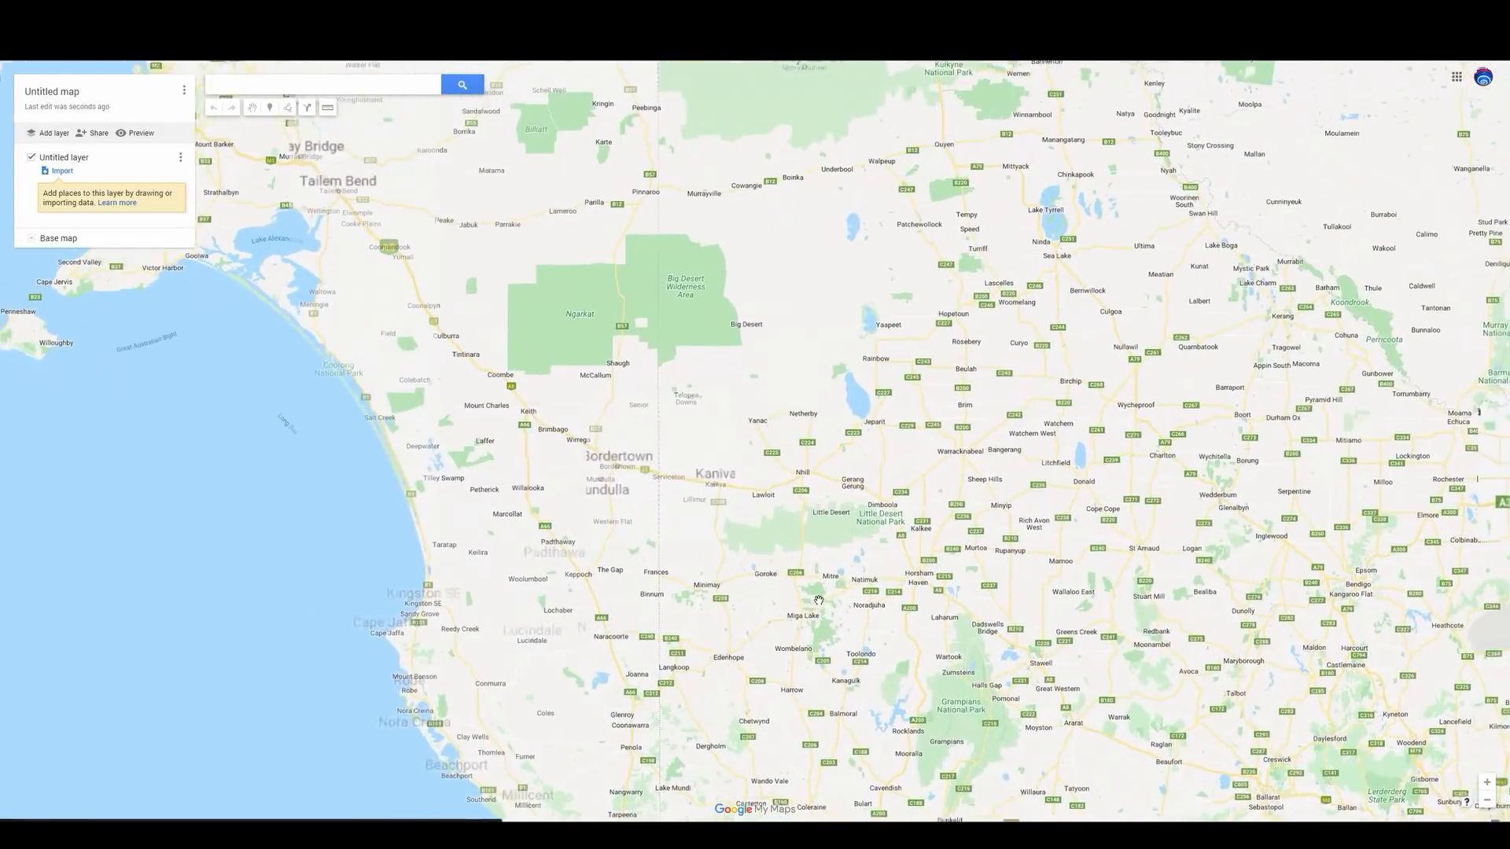
drag(801, 388, 816, 534)
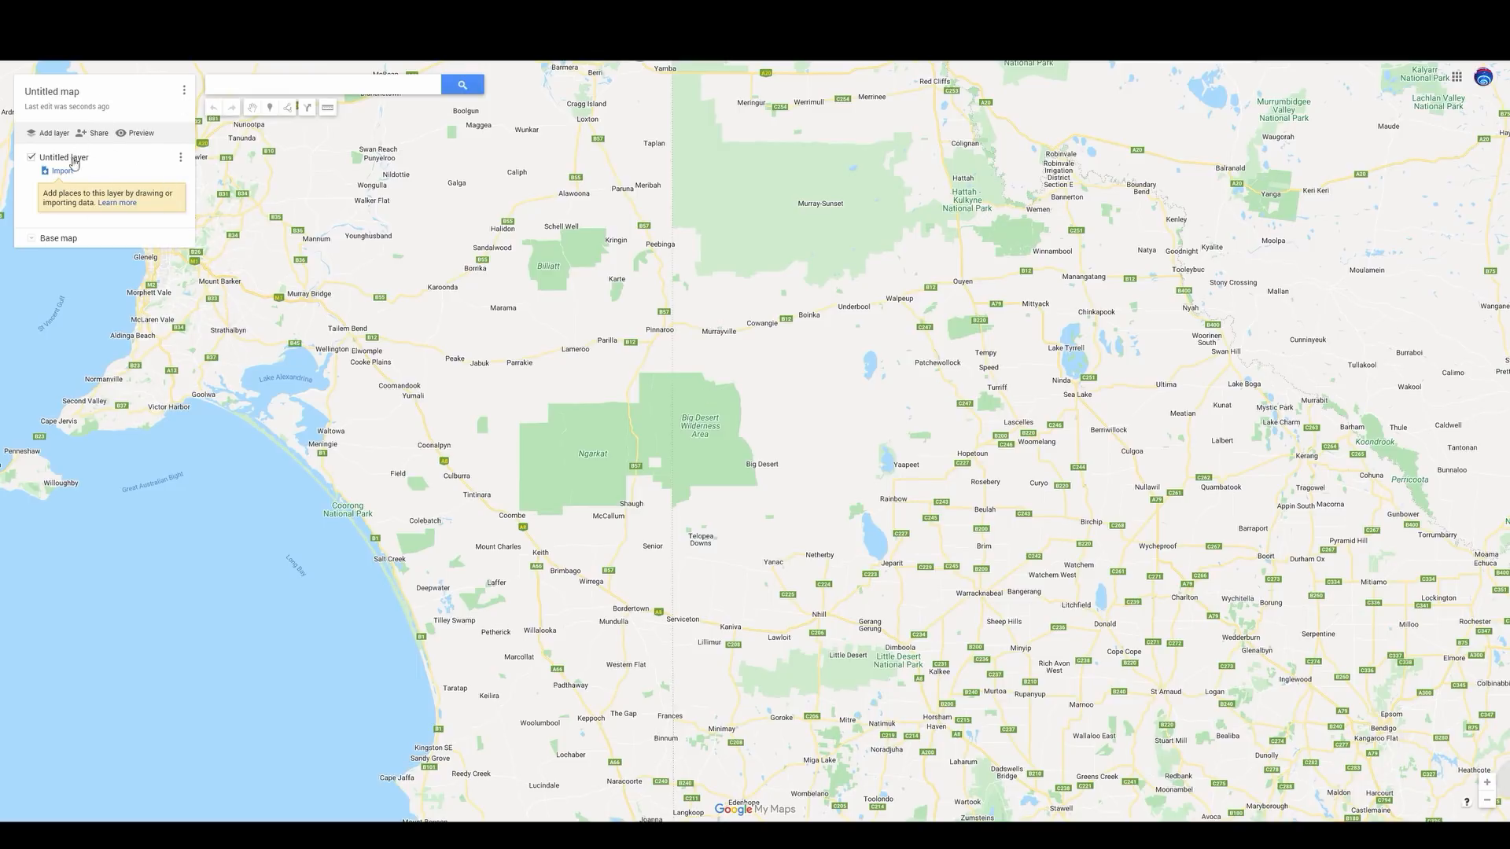
click(309, 111)
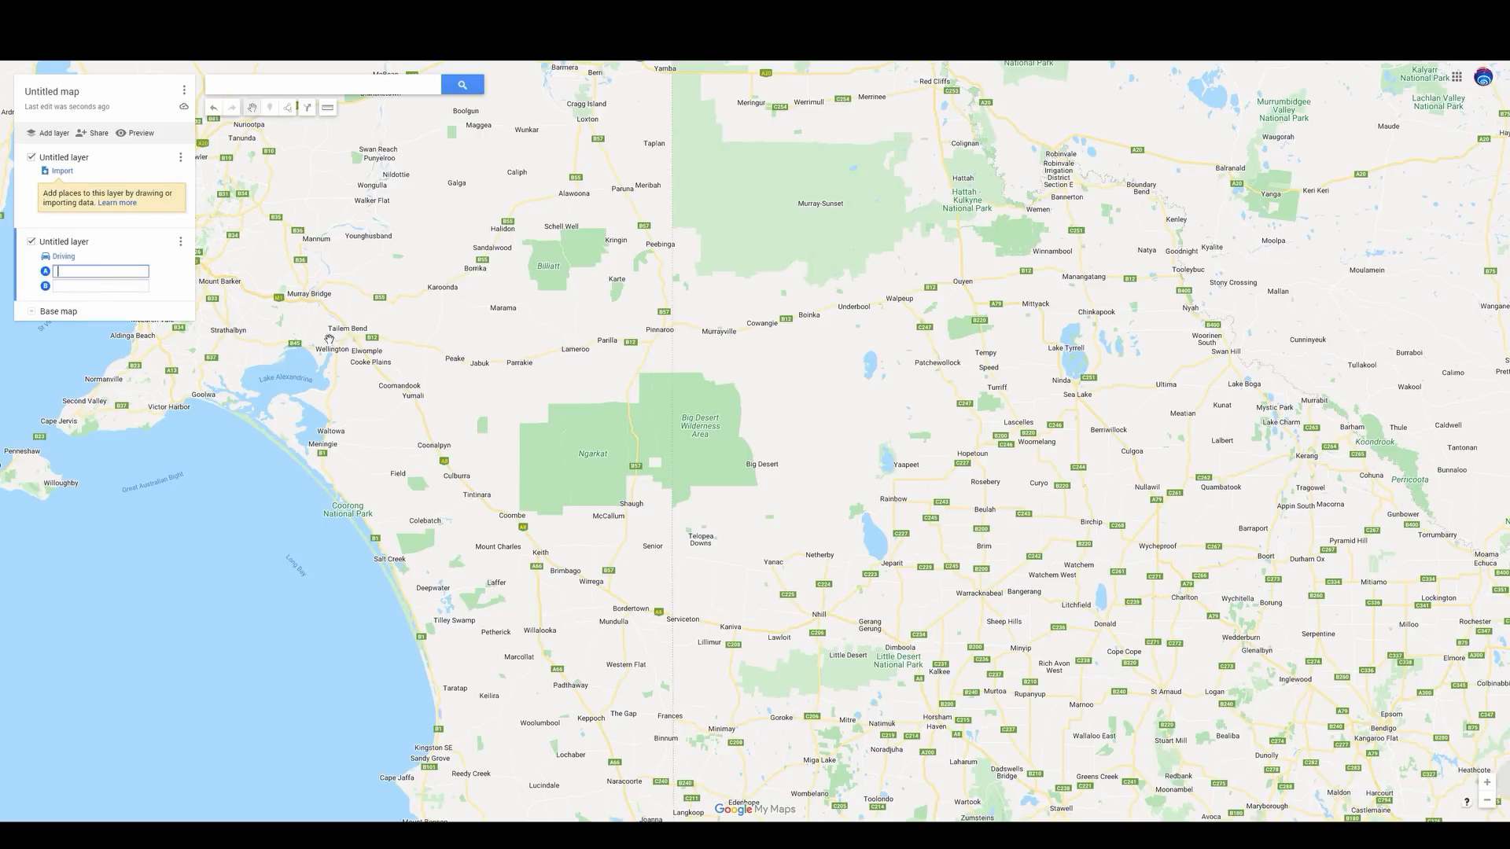
text(tail)
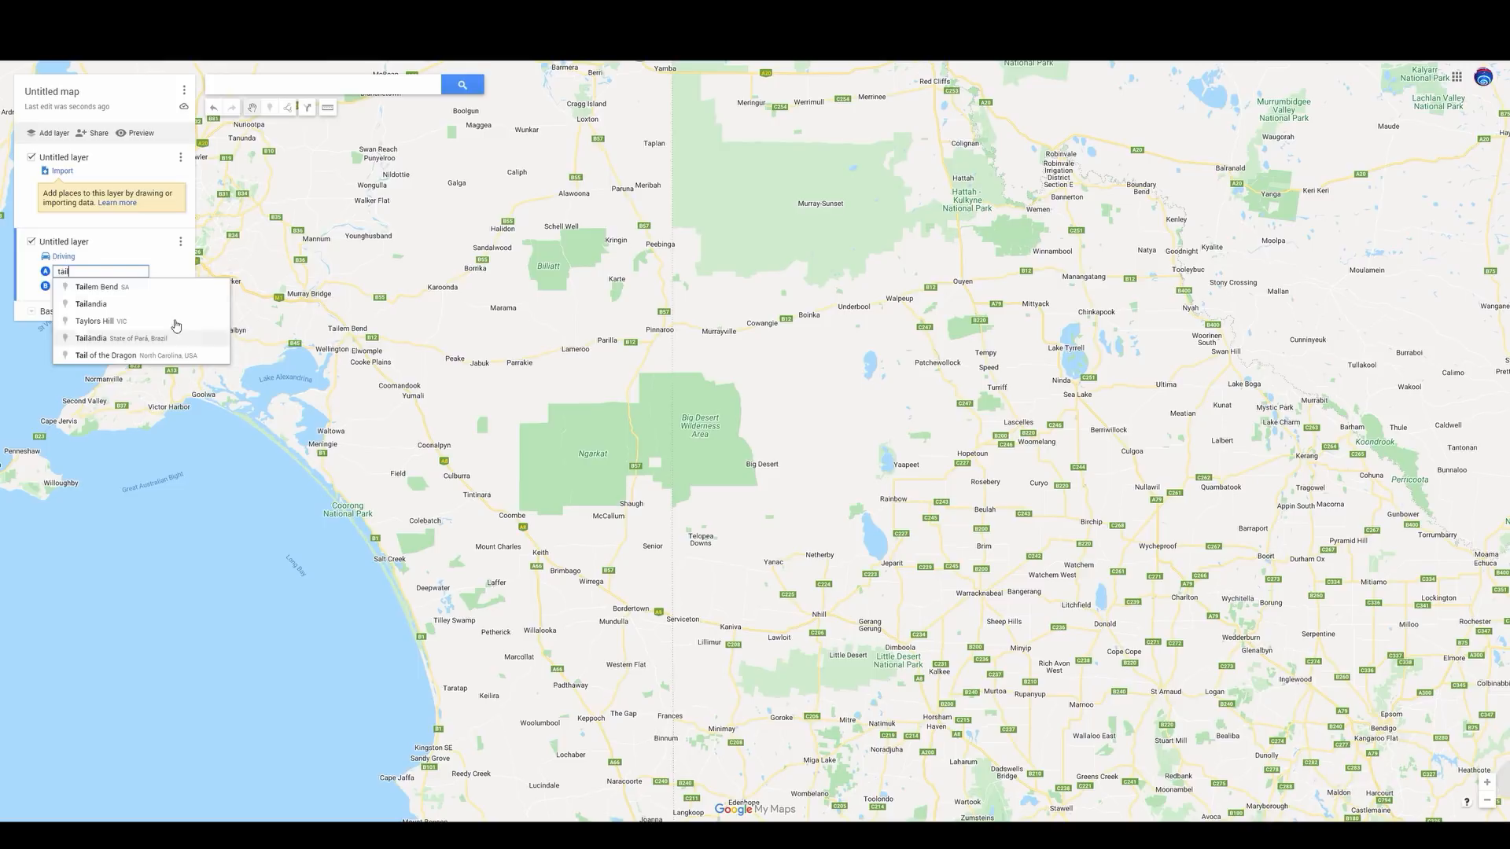
click(111, 288)
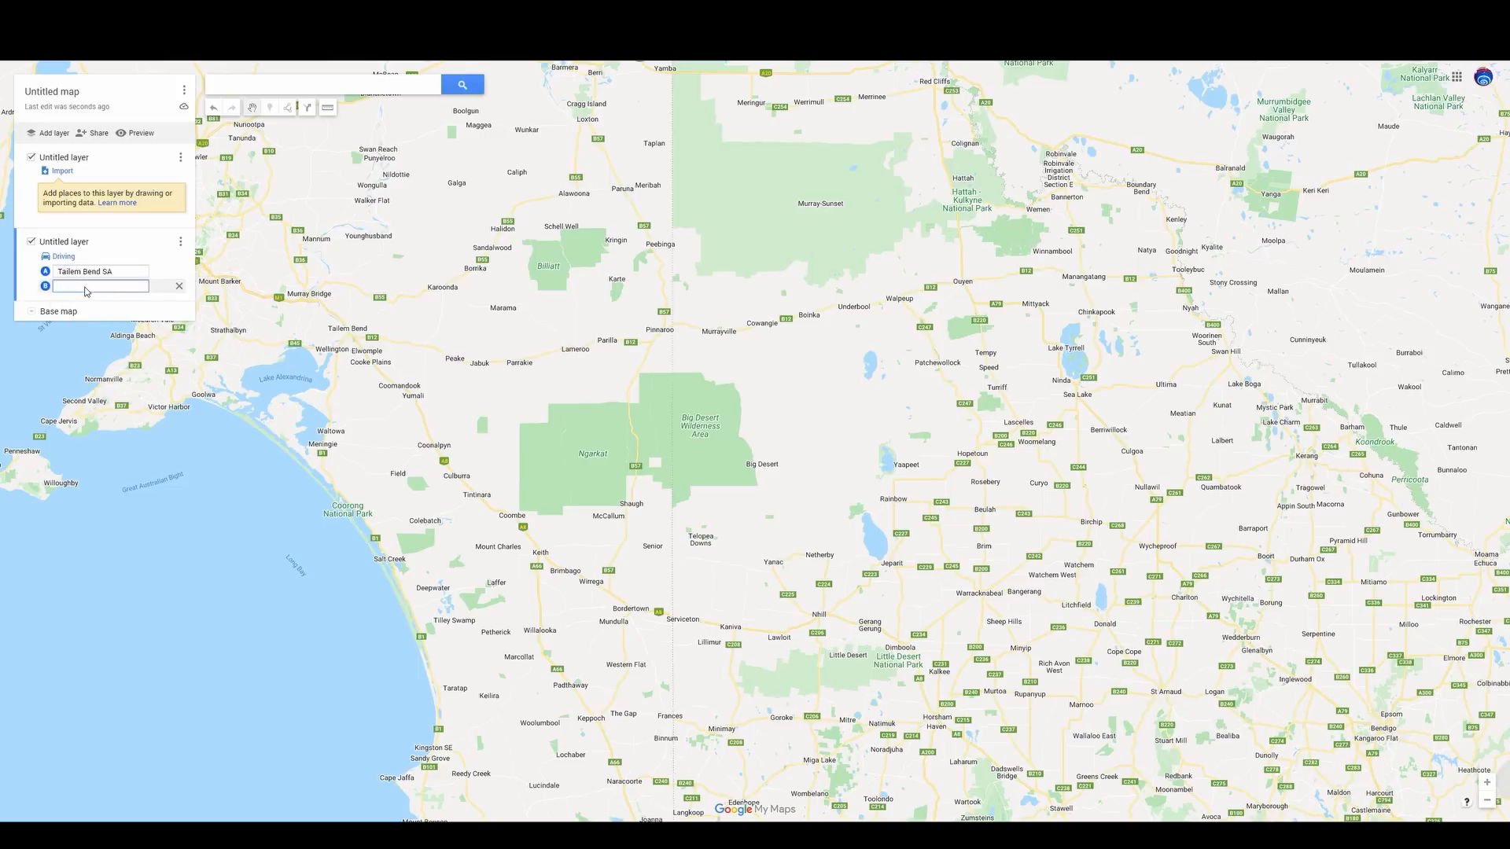
text(rain)
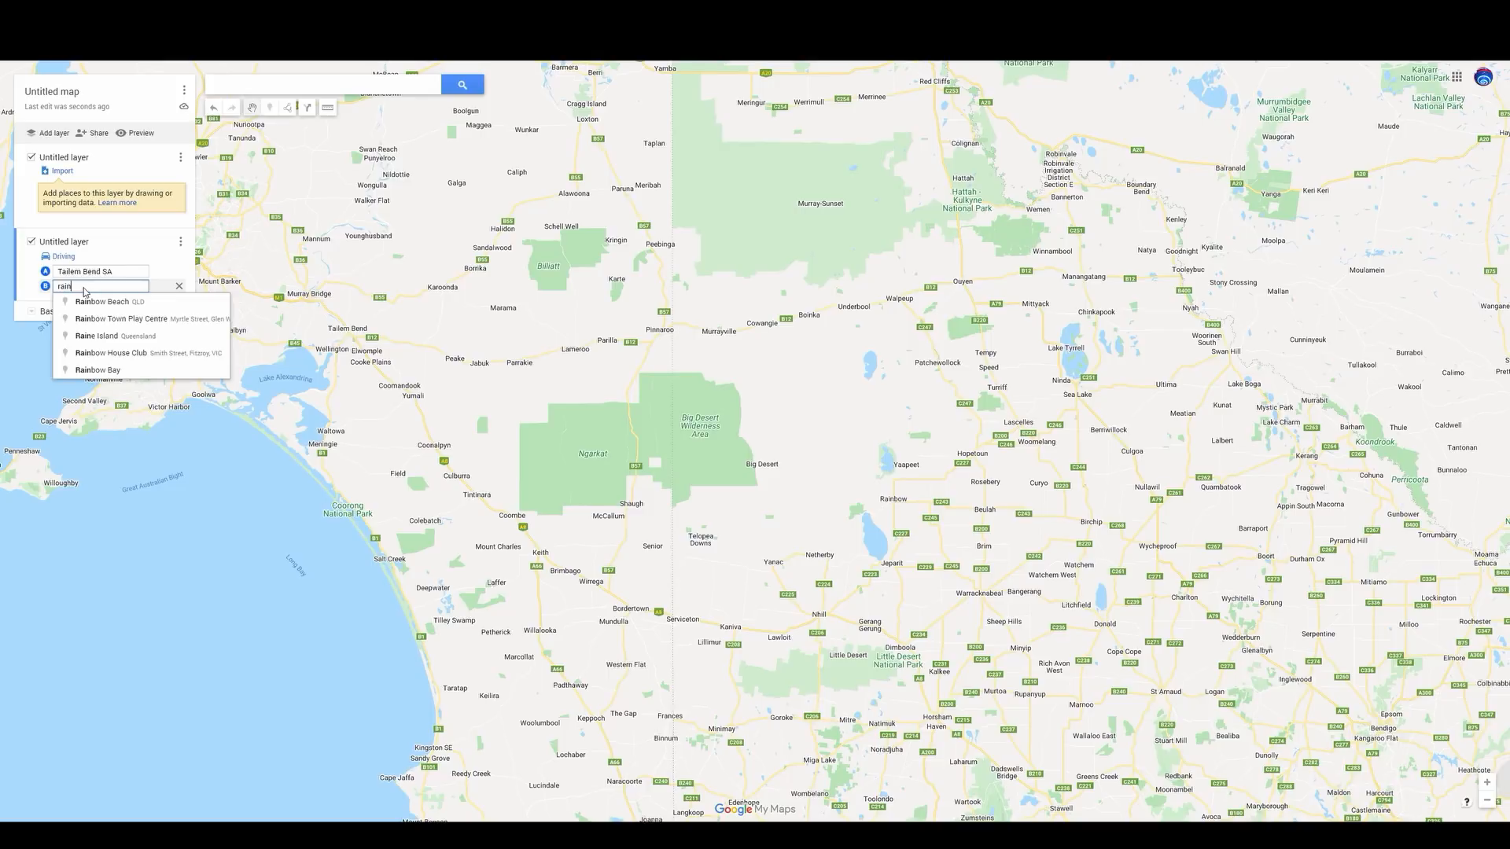
text(bow)
click(88, 302)
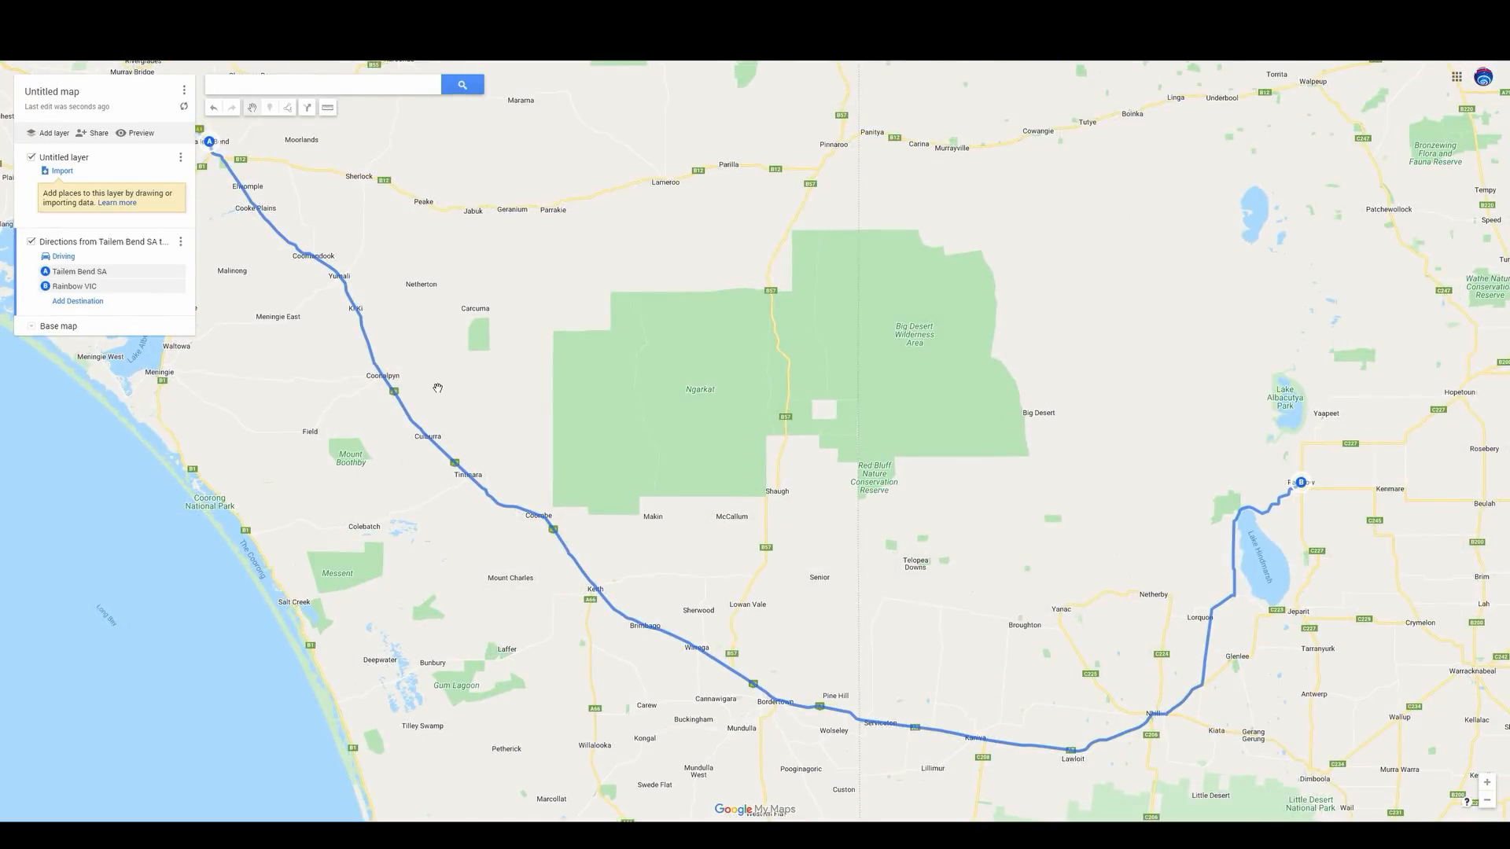
Set the transportation mode of the Tailem Bend to Rainbow route to walking
scroll(435, 385, down, 1)
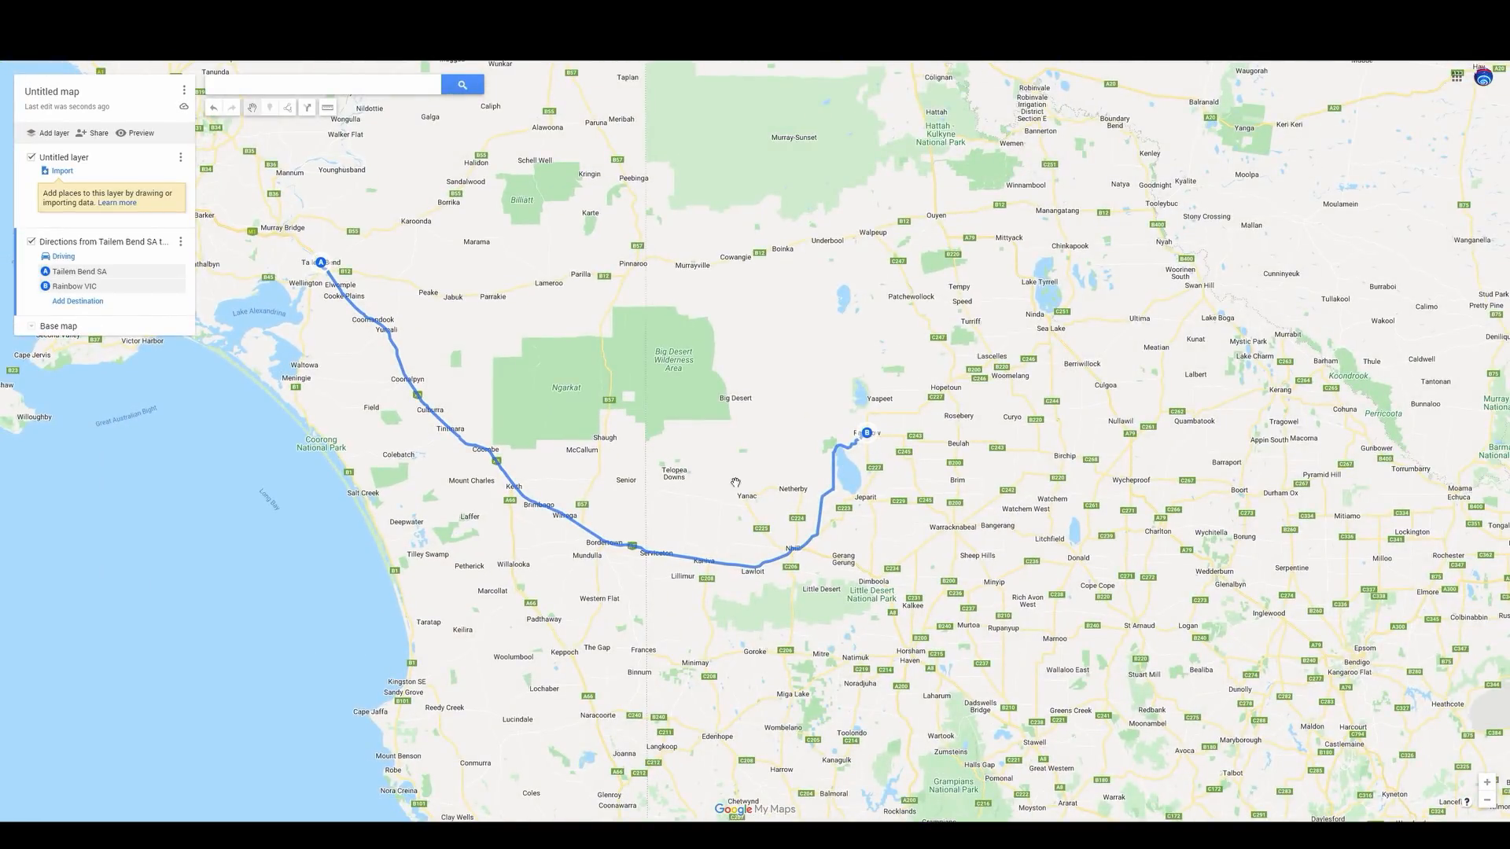
scroll(652, 457, up, 1)
scroll(742, 552, down, 1)
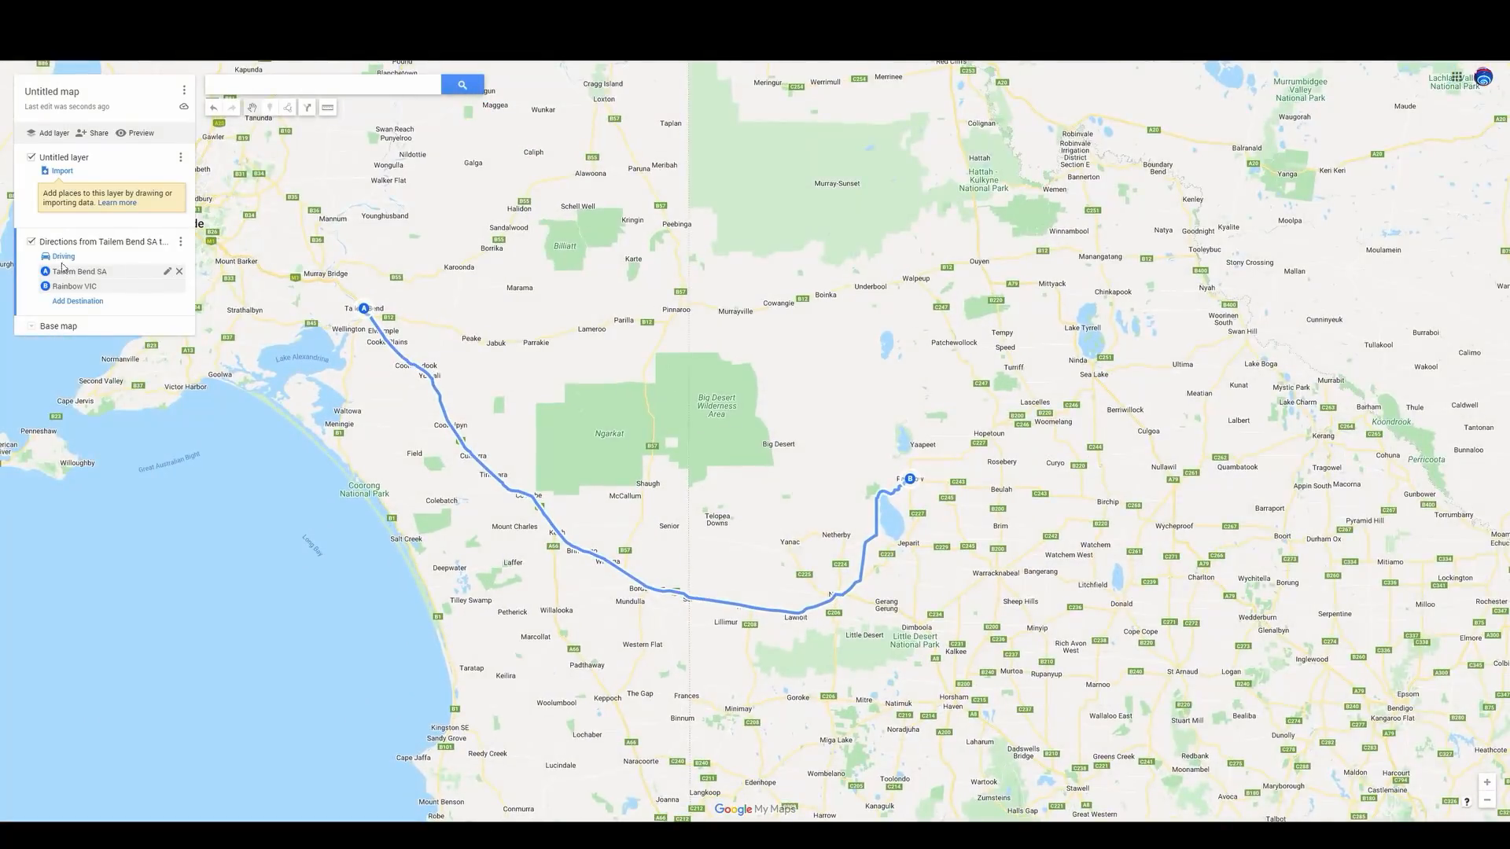
click(66, 262)
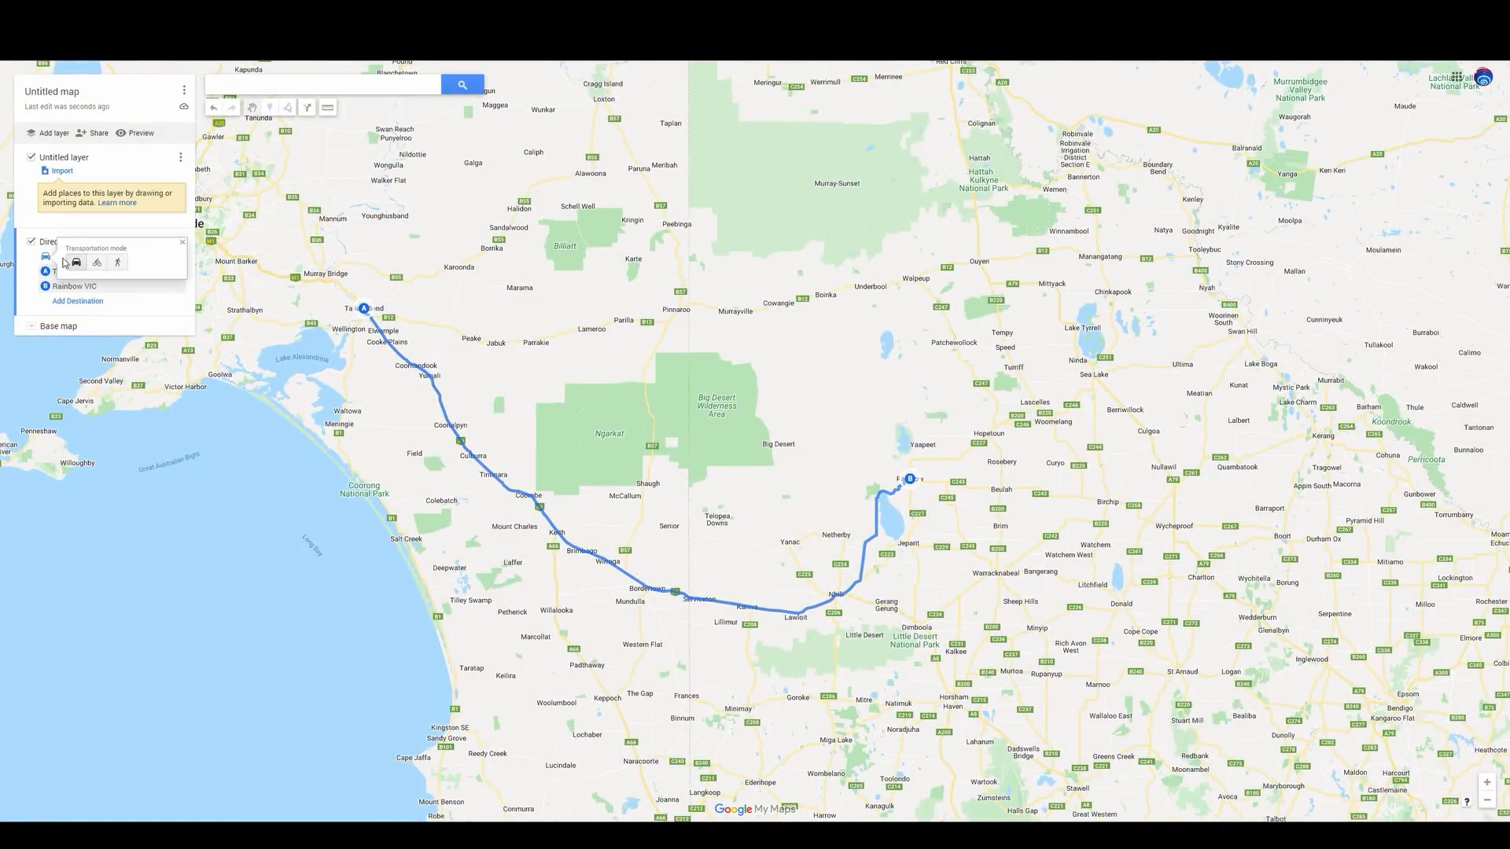
click(117, 264)
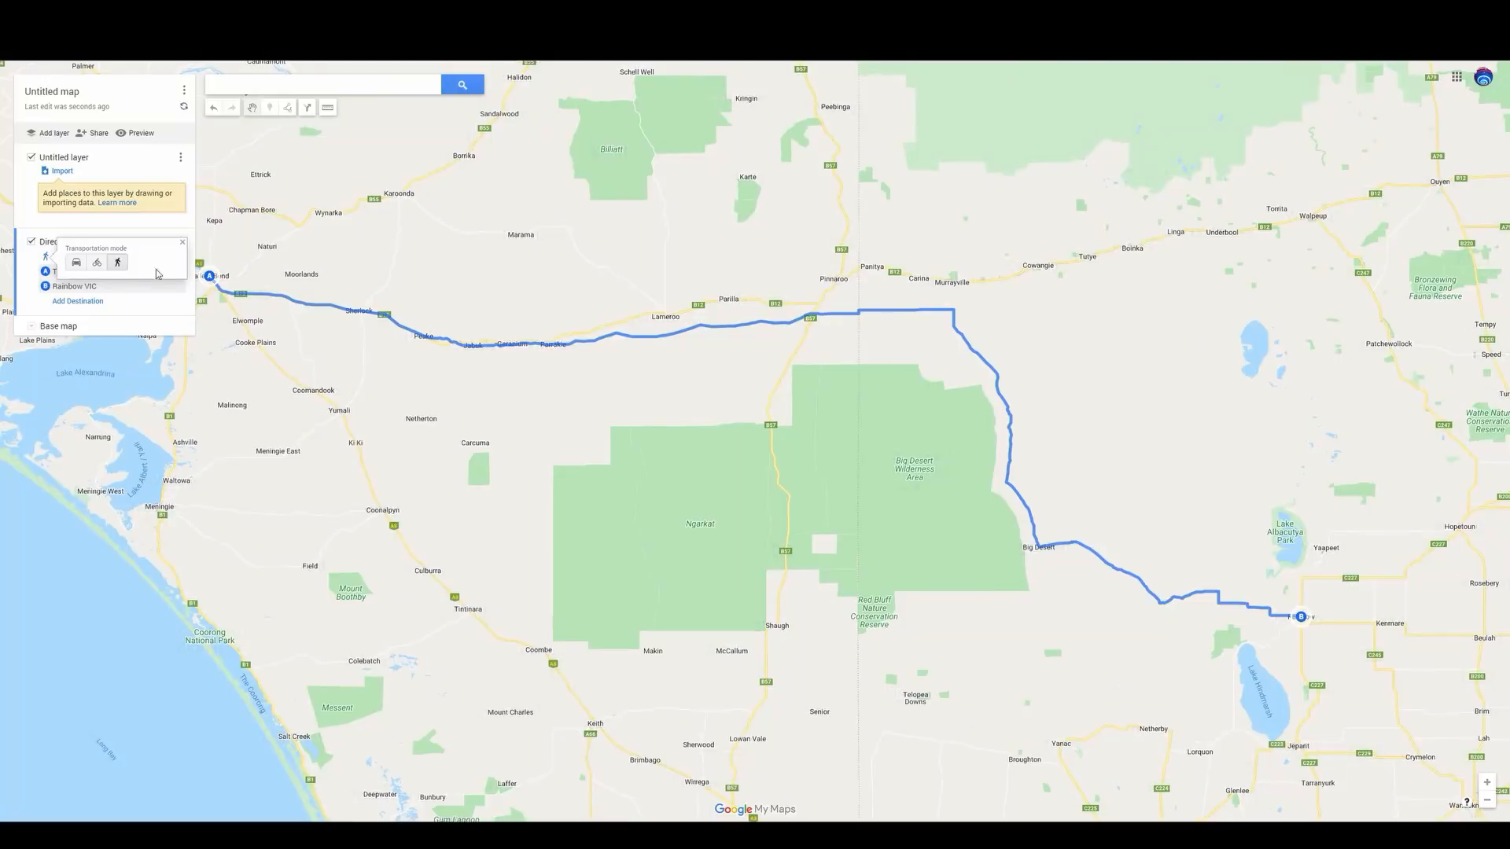
scroll(460, 304, down, 1)
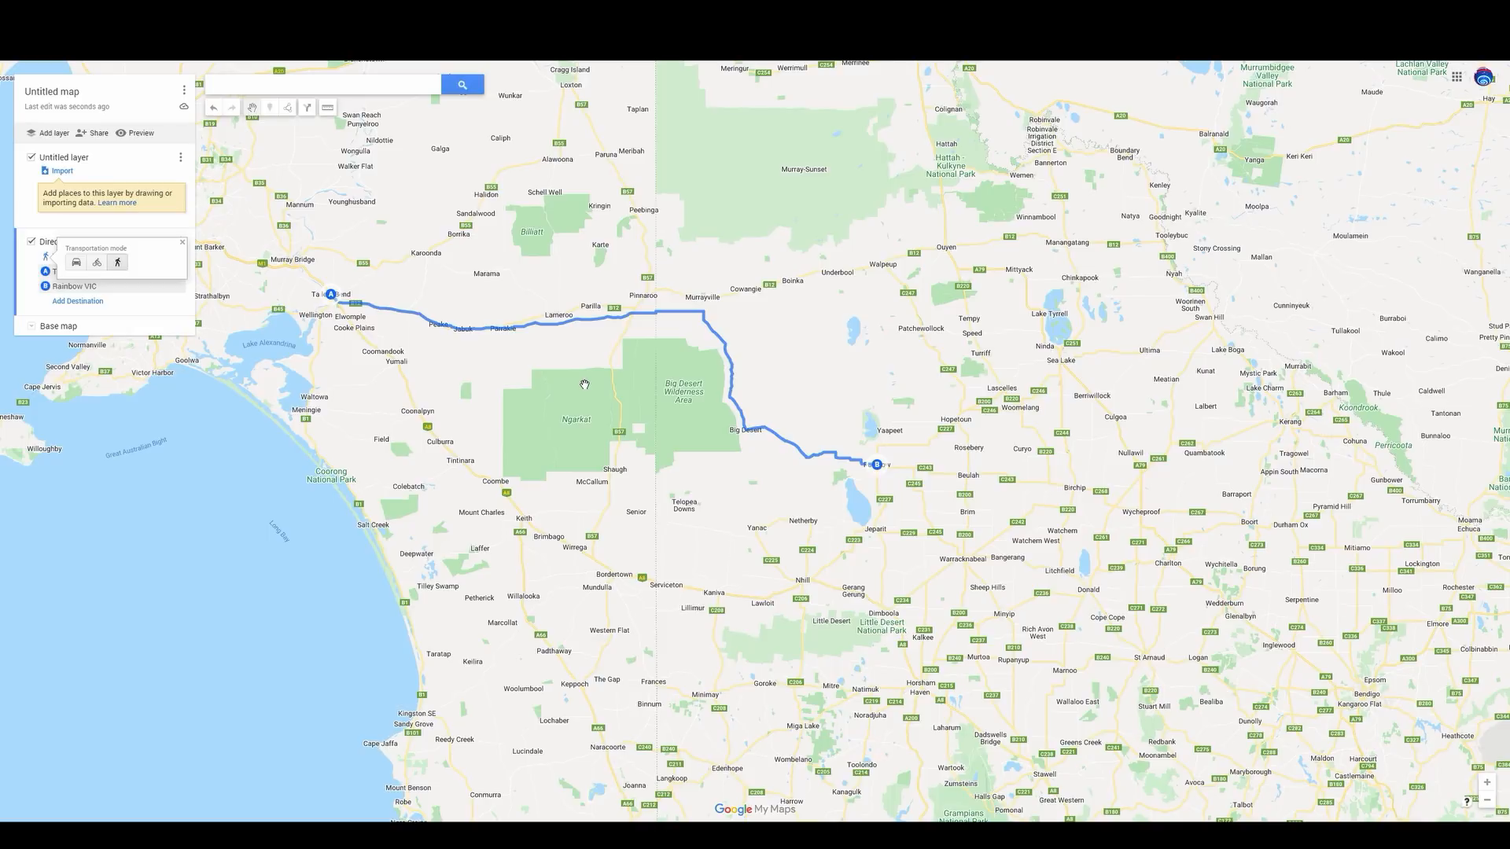
click(184, 244)
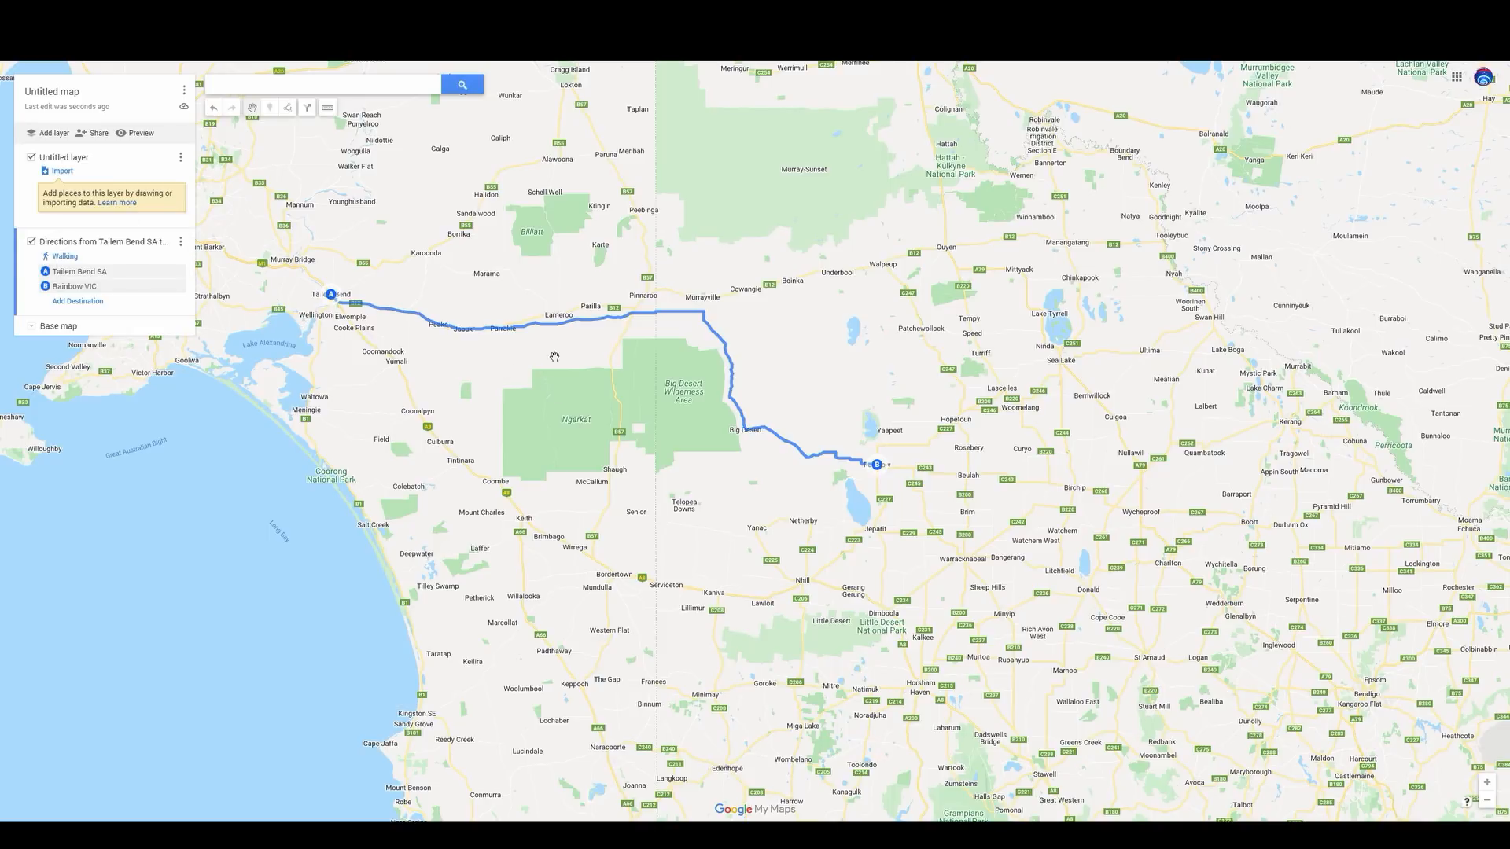
Change the base map to satellite imagery
scroll(635, 418, up, 1)
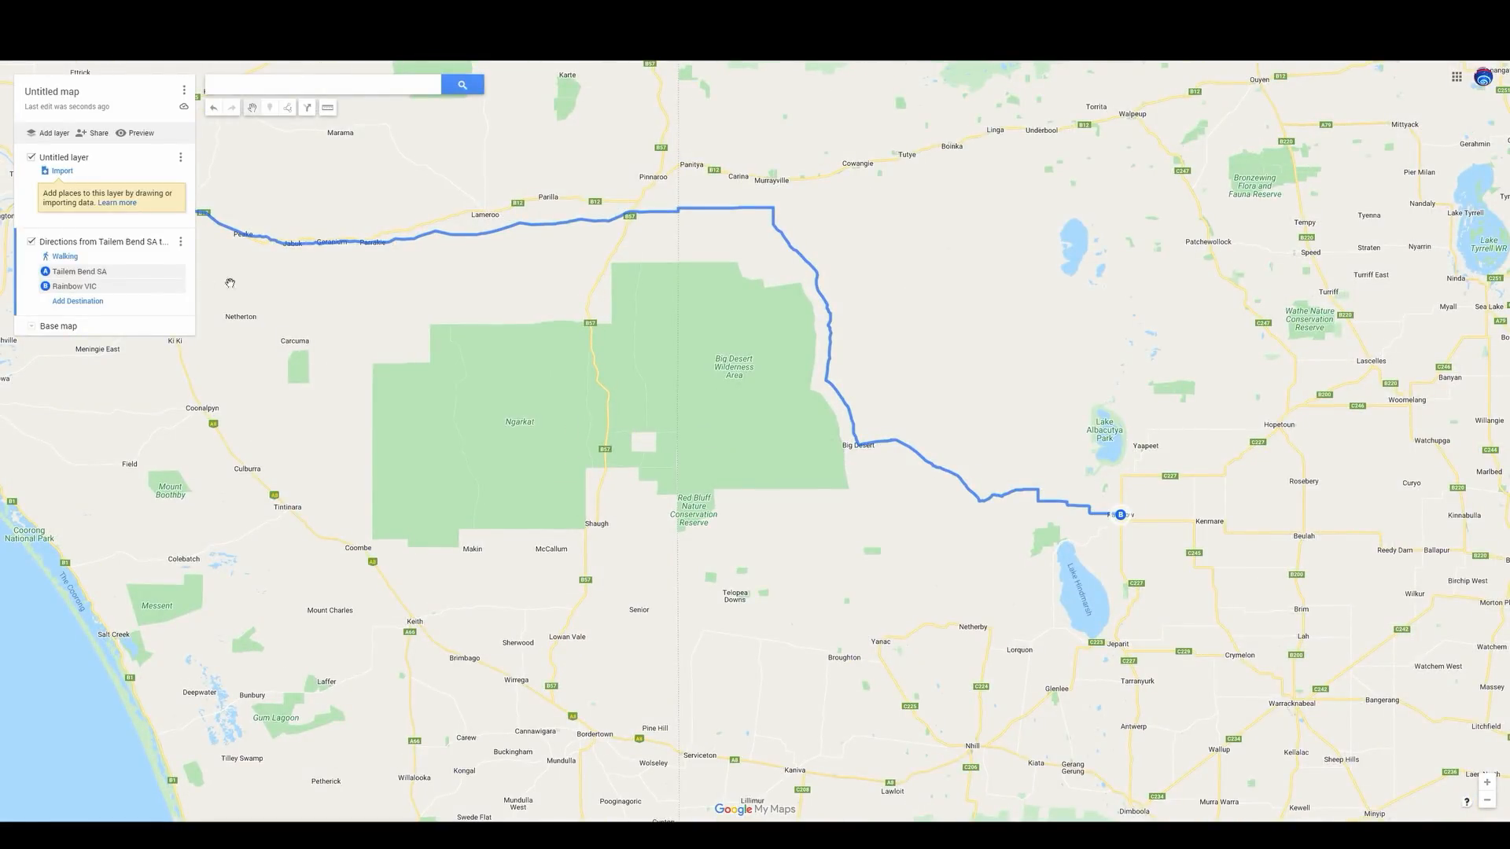
click(35, 328)
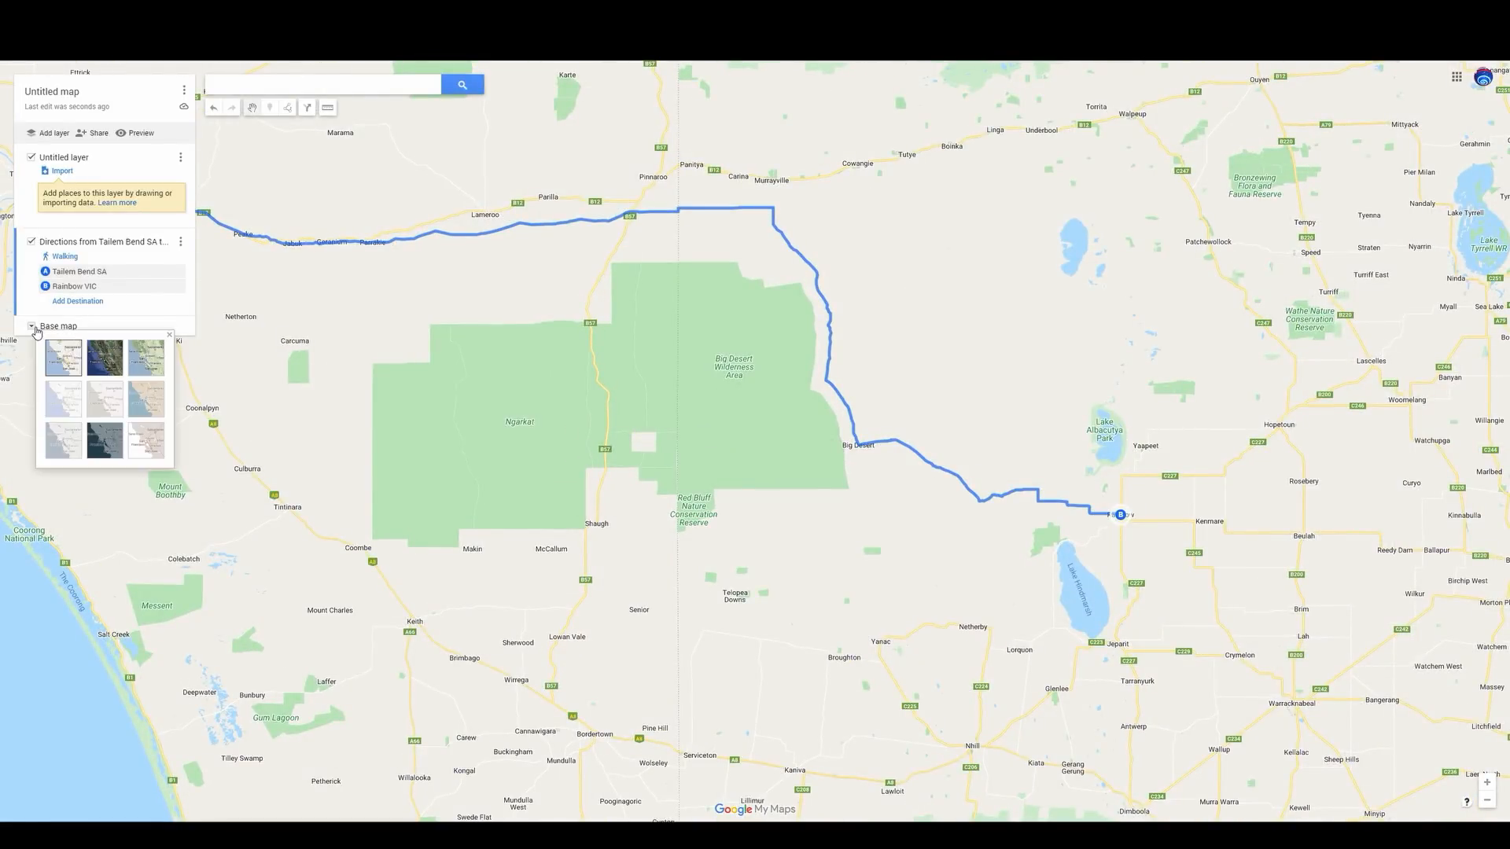
click(112, 363)
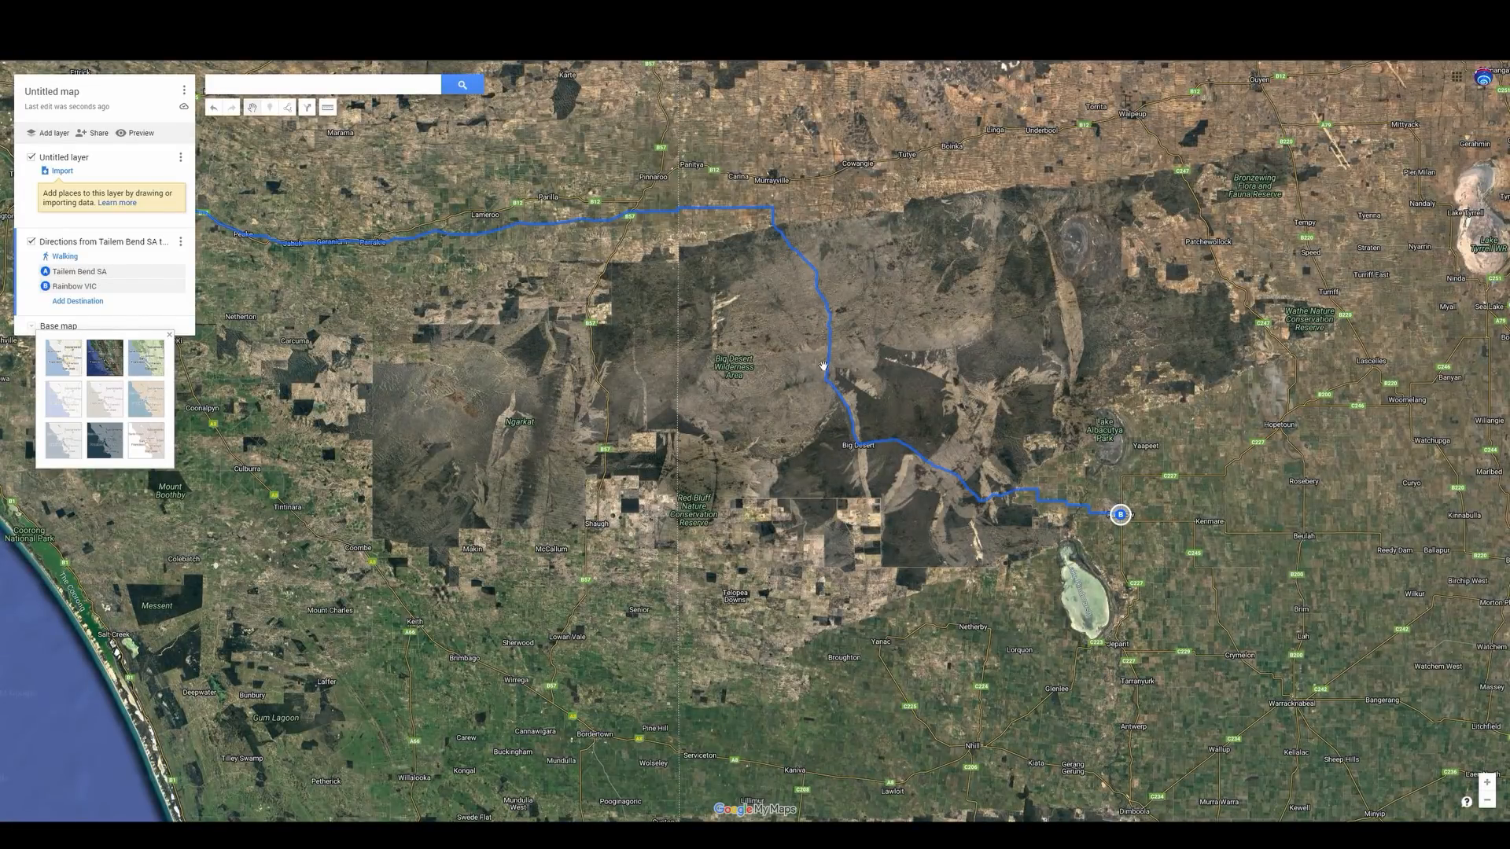
Reroute the path between Tailem Bend and Rainbow through the Ngarkat area and check the track up close
drag(651, 336, 811, 389)
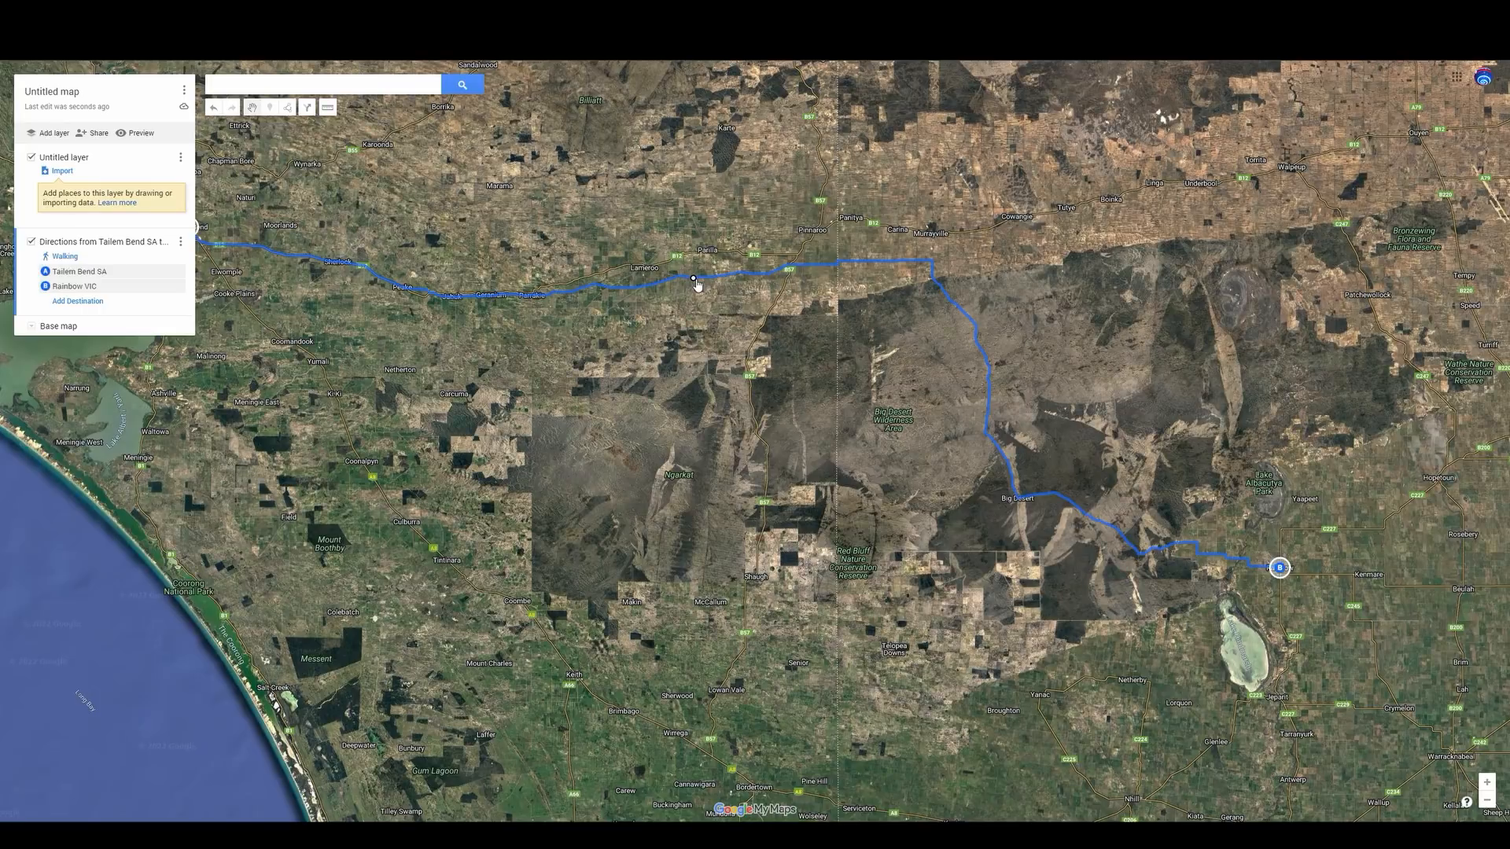
drag(698, 283, 651, 381)
scroll(709, 464, up, 3)
scroll(684, 340, up, 2)
scroll(667, 424, up, 2)
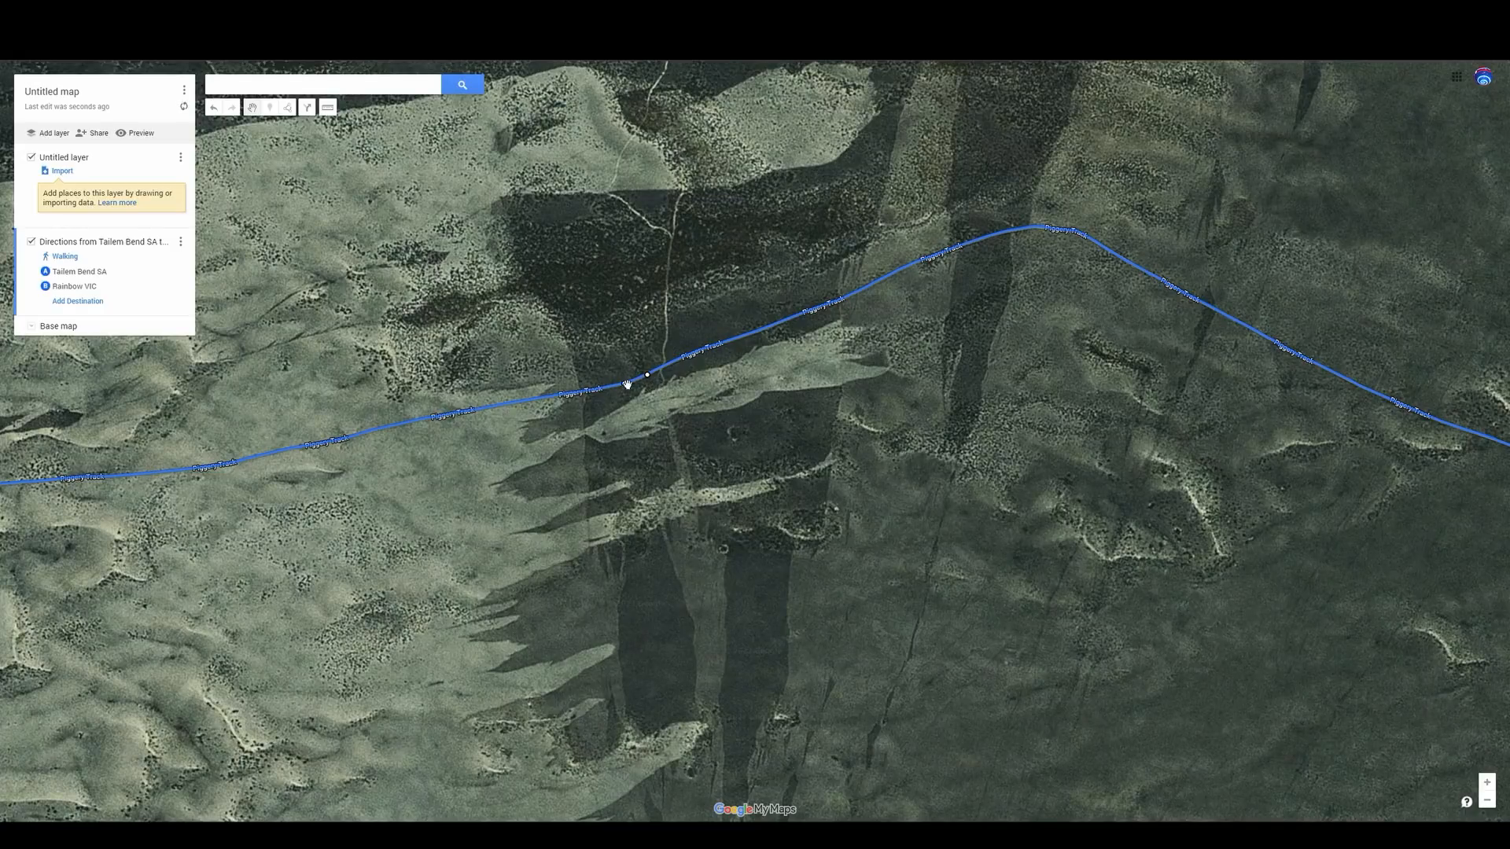
scroll(673, 387, down, 3)
scroll(673, 387, down, 3)
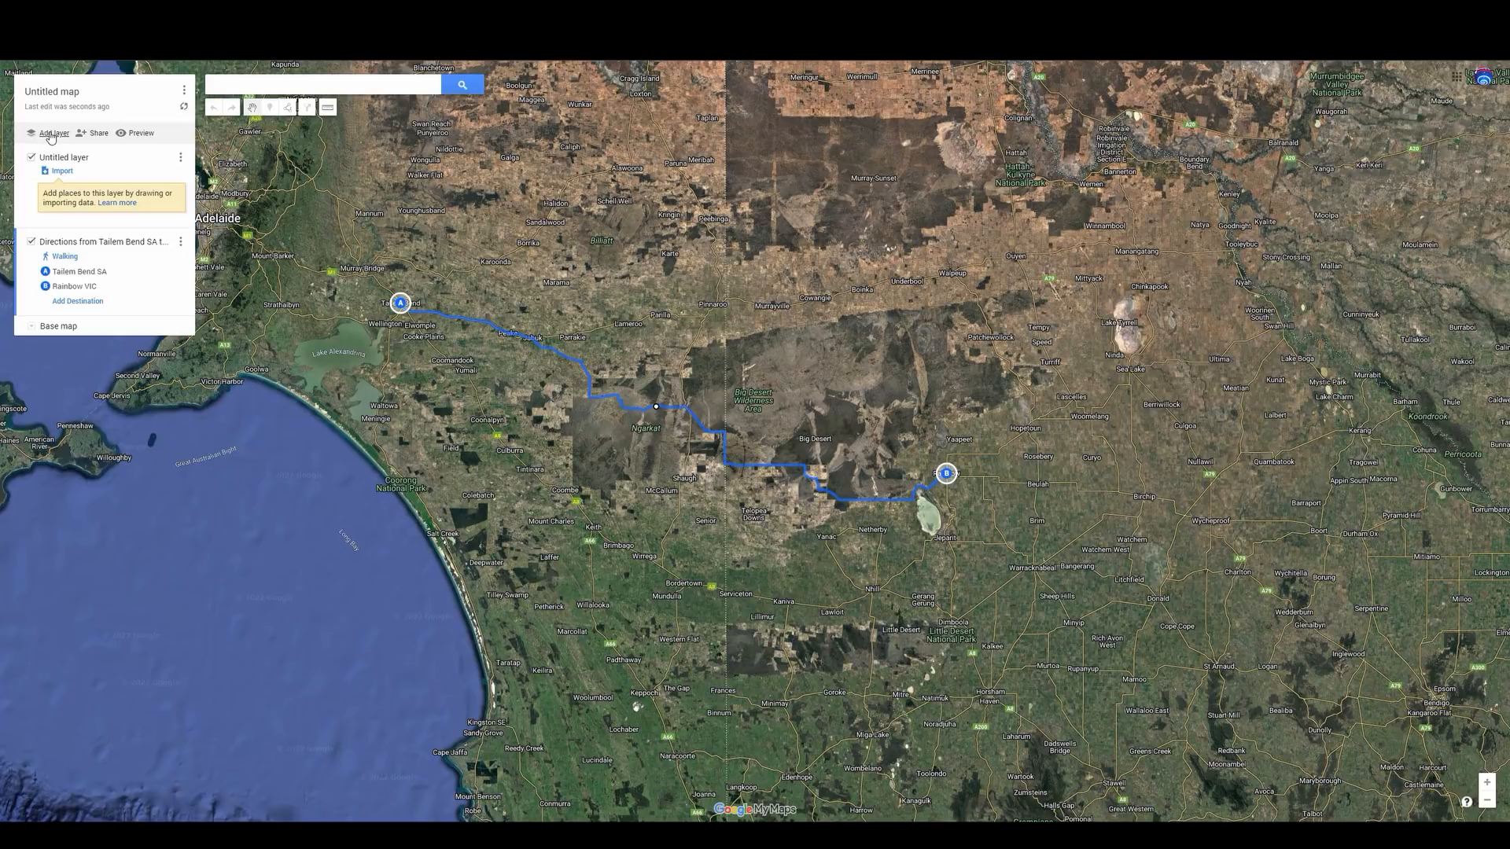
Add a directions layer with a driving route from Rainbow VIC to Wycheproof VIC
click(50, 133)
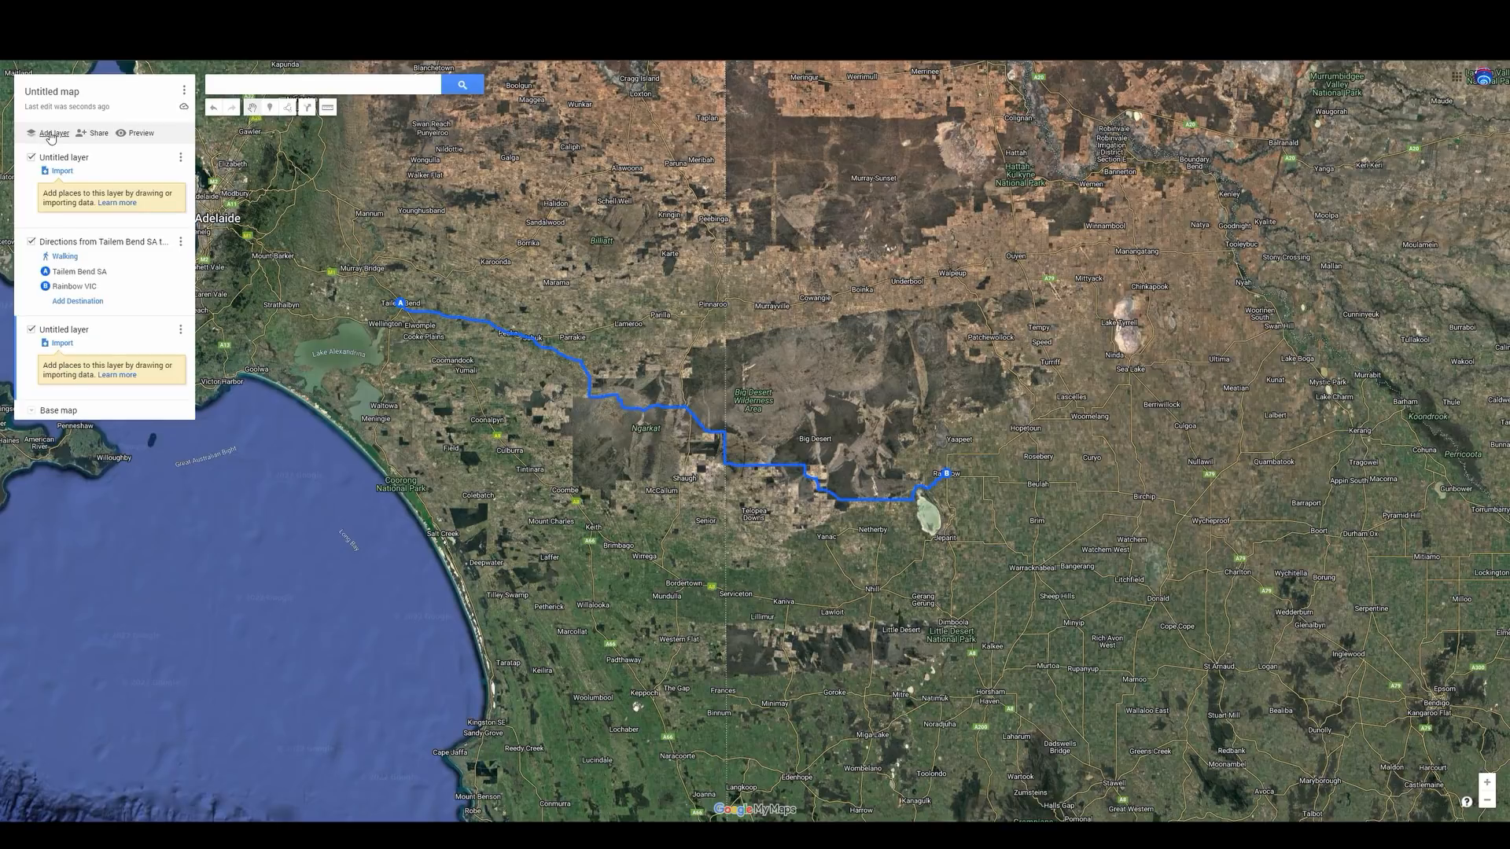
click(307, 110)
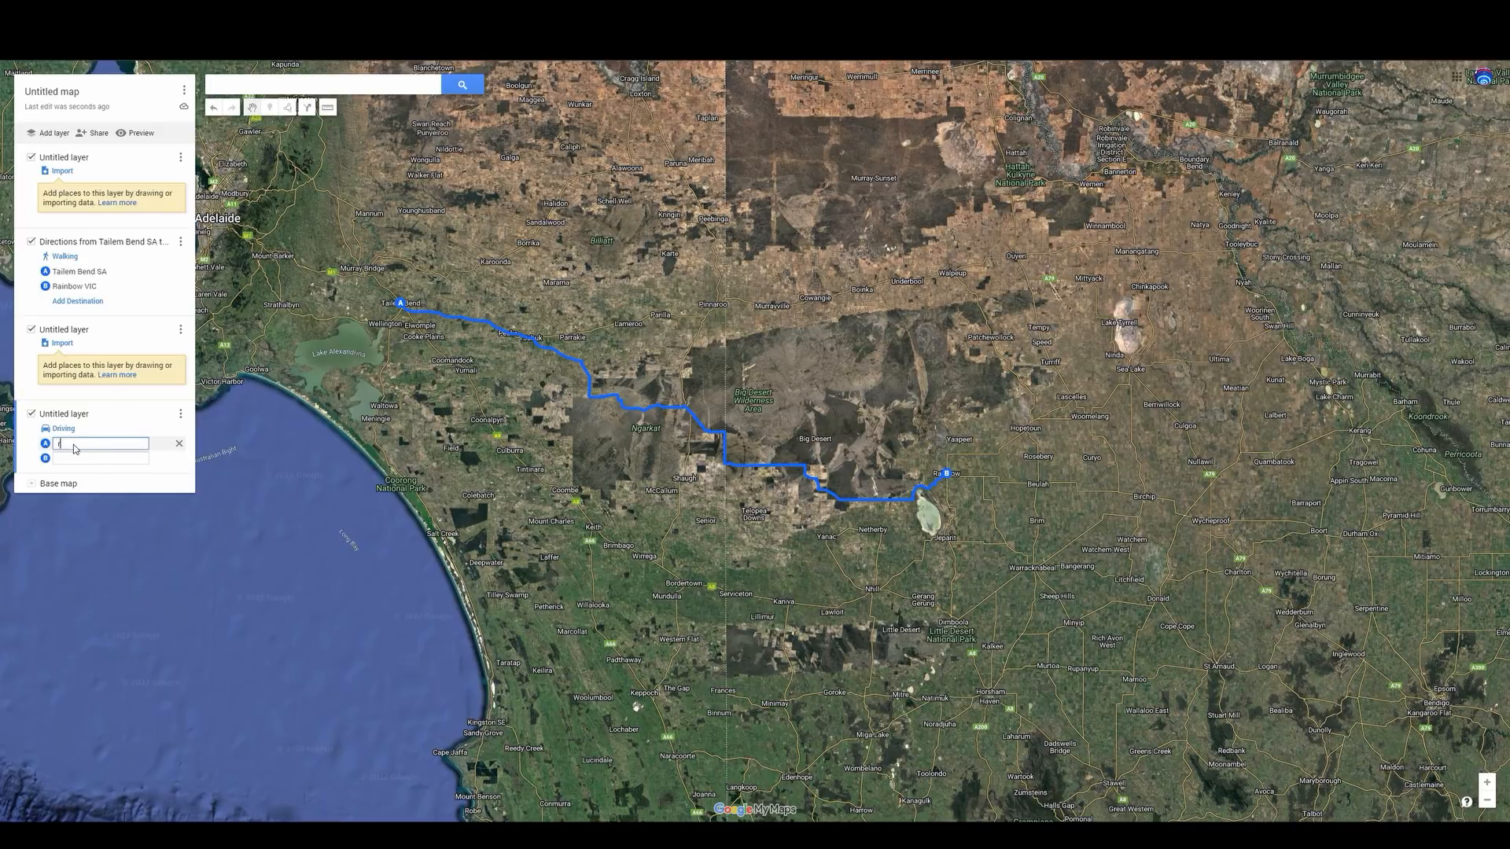
text(nbow)
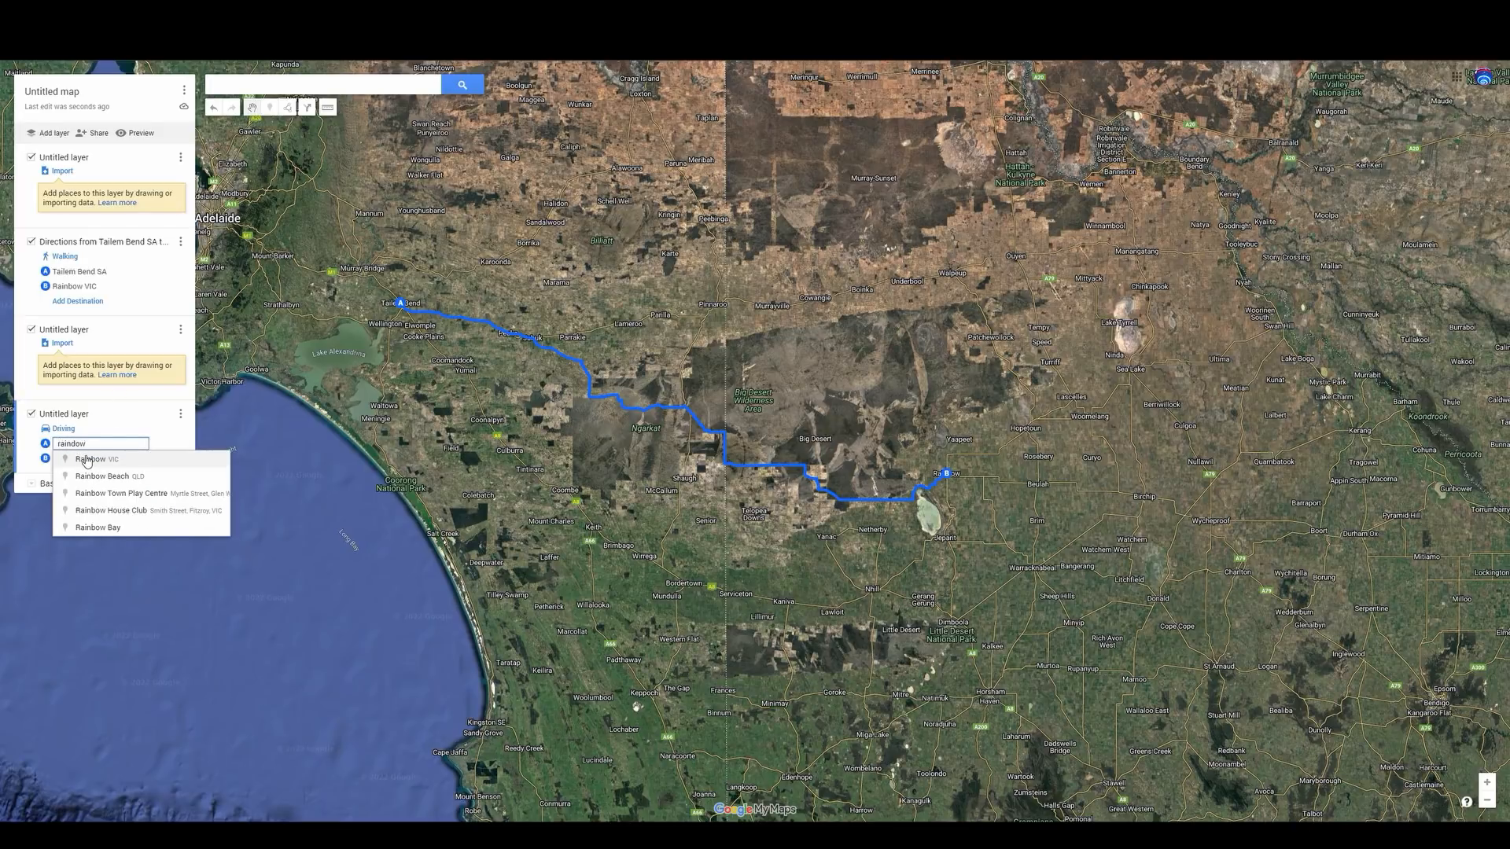
click(76, 460)
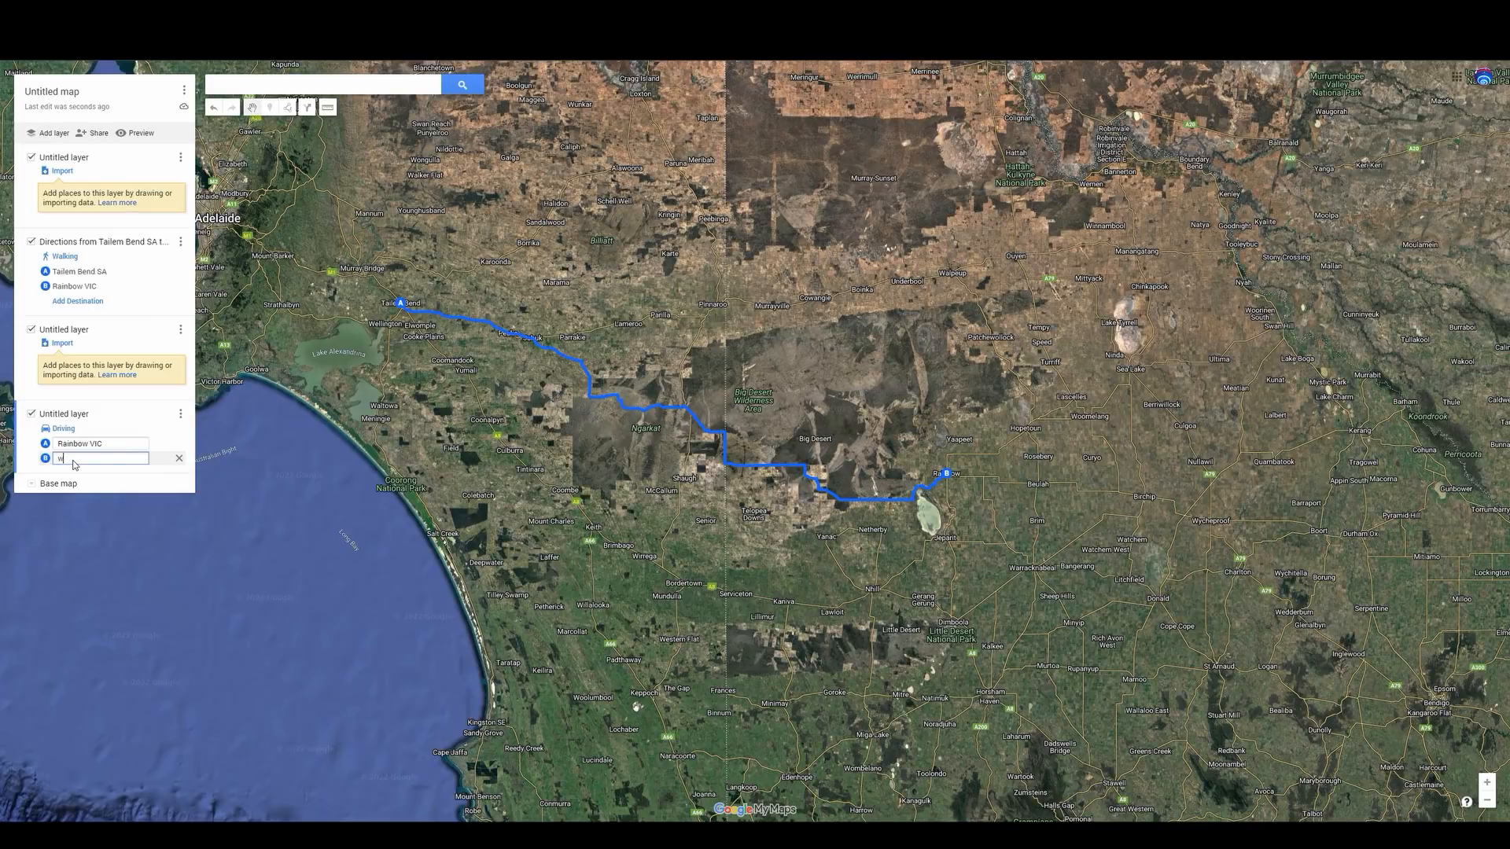
text(wych)
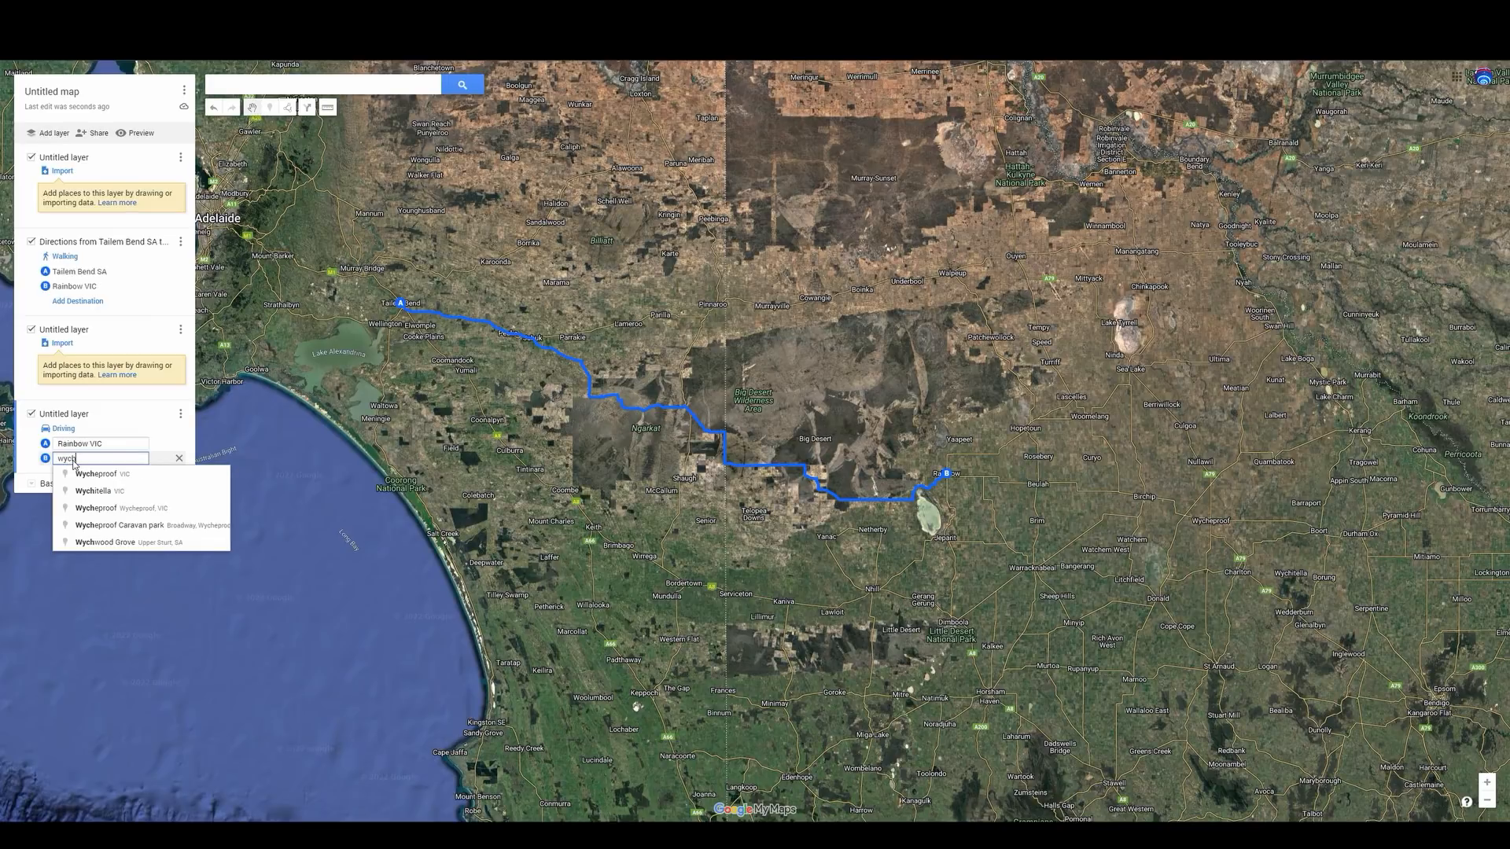
click(93, 474)
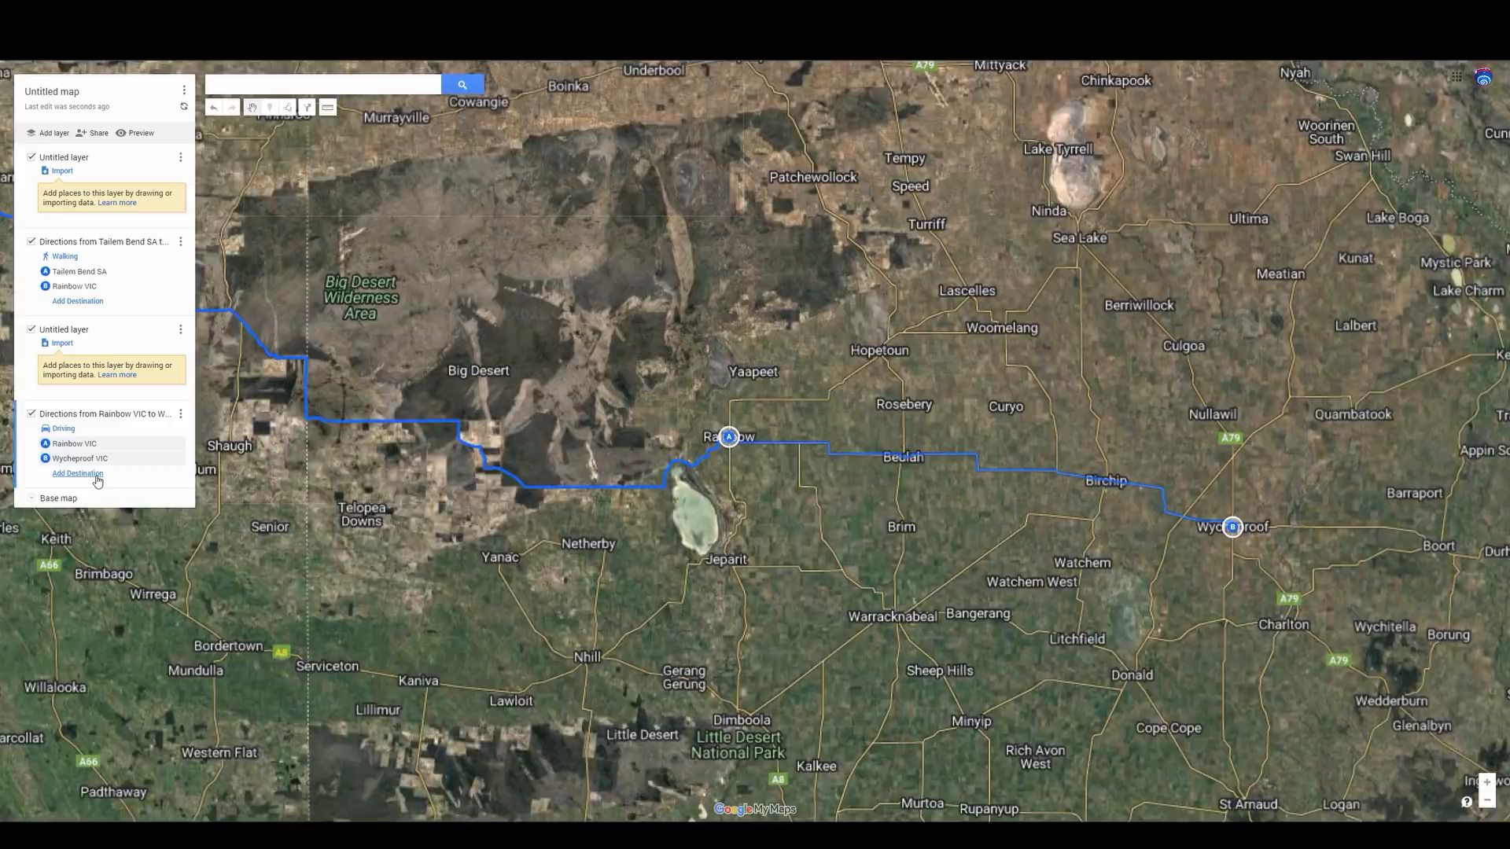
Set the transportation mode of the Rainbow to Wycheproof route to walking
scroll(1009, 484, down, 1)
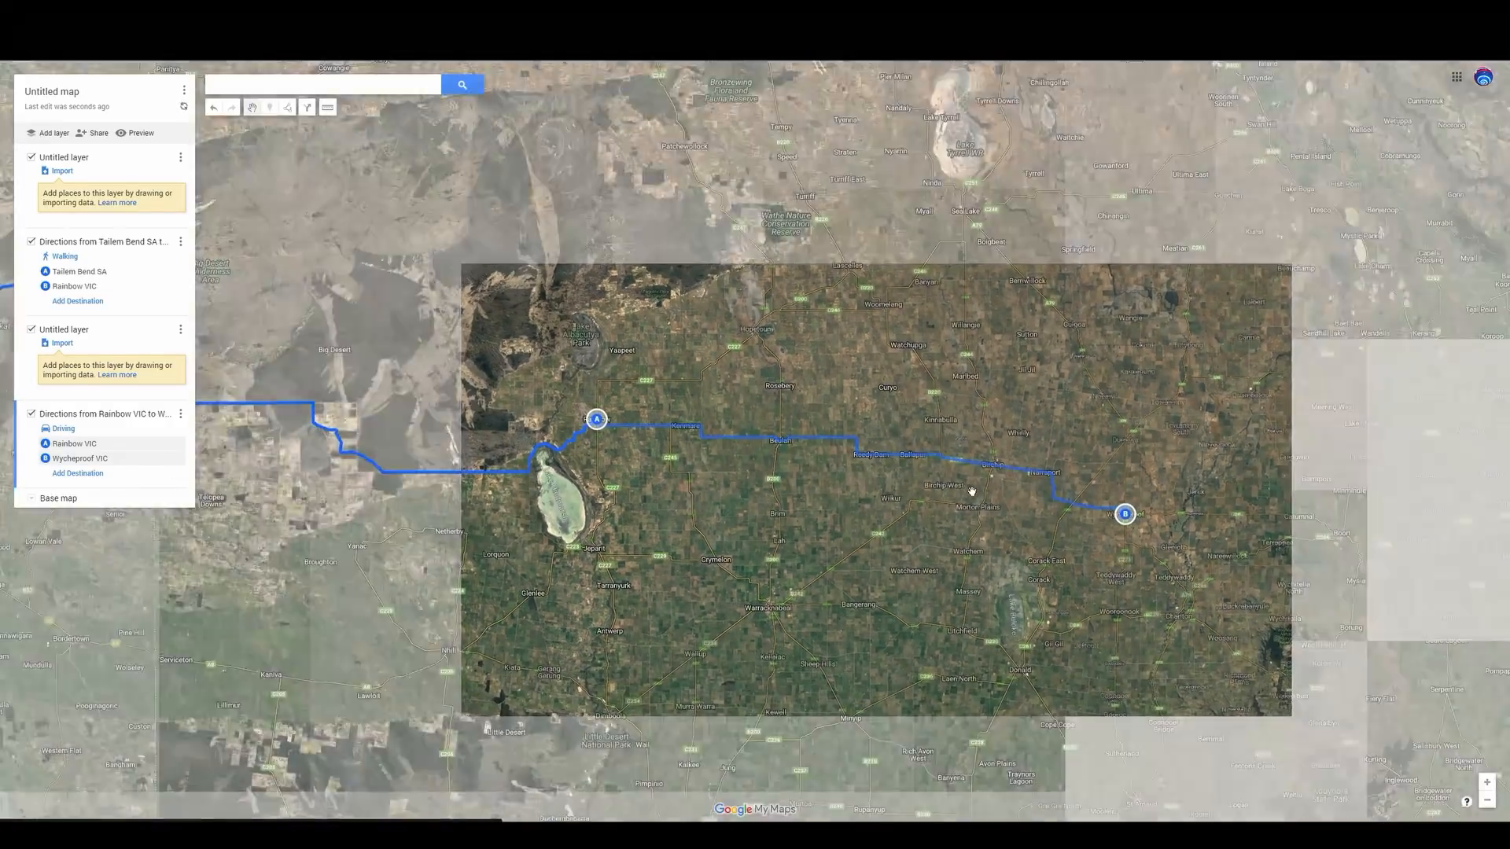
click(46, 429)
click(119, 436)
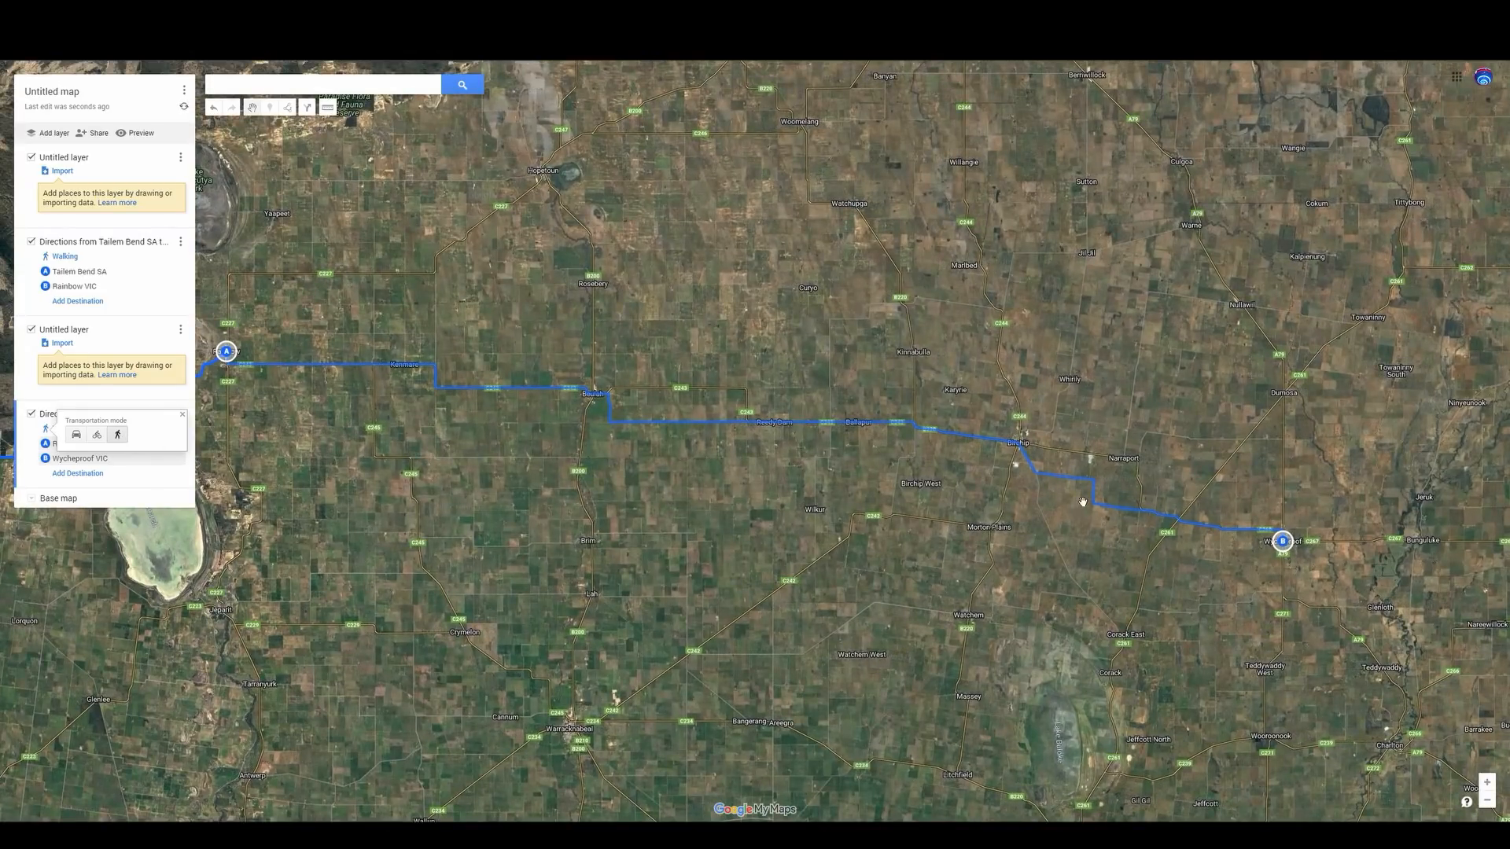
scroll(1083, 502, down, 1)
scroll(1007, 465, down, 1)
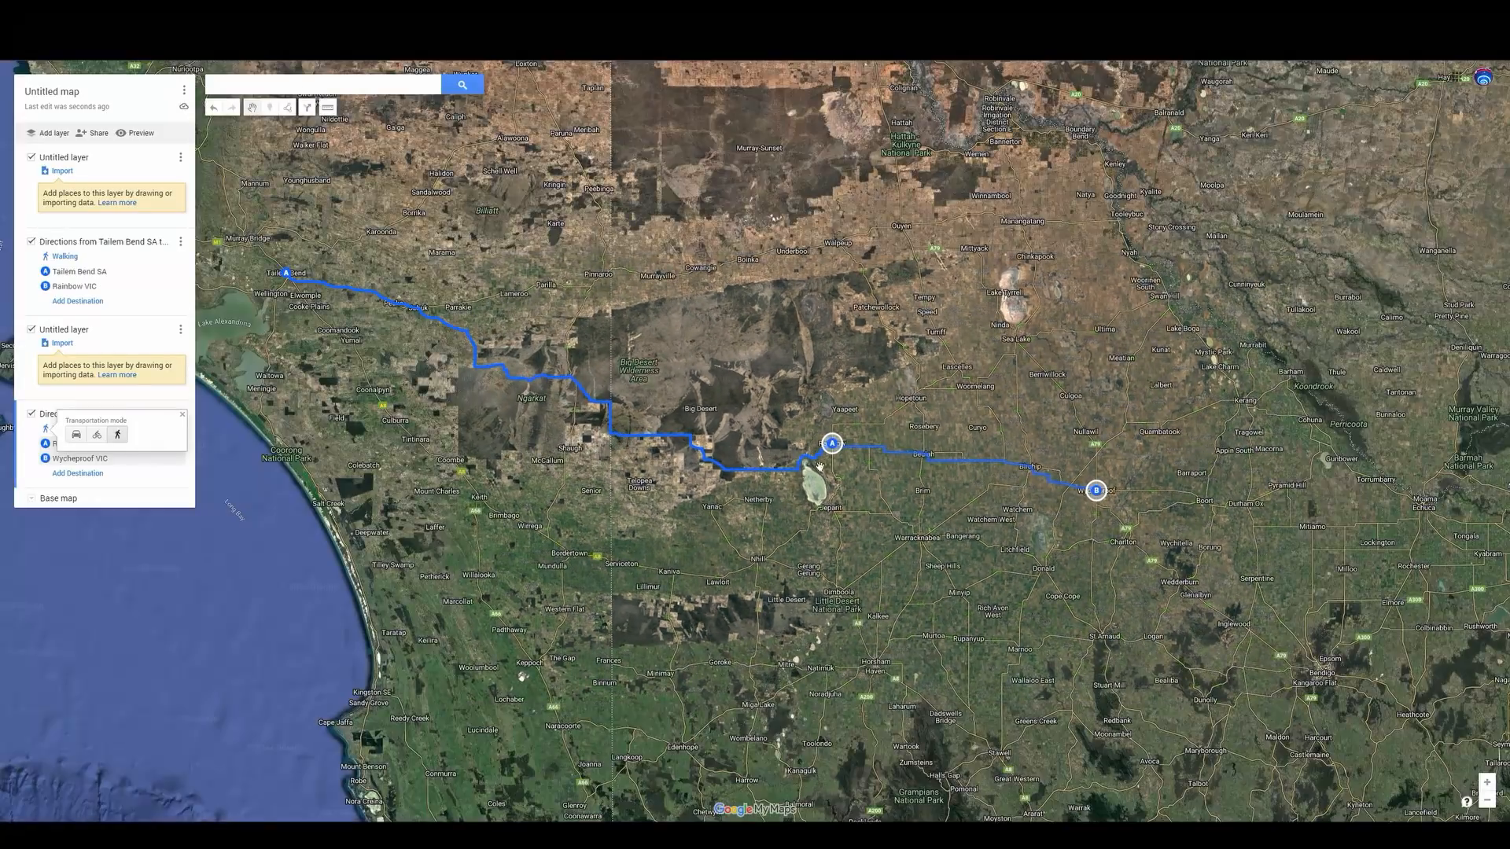
scroll(450, 337, up, 1)
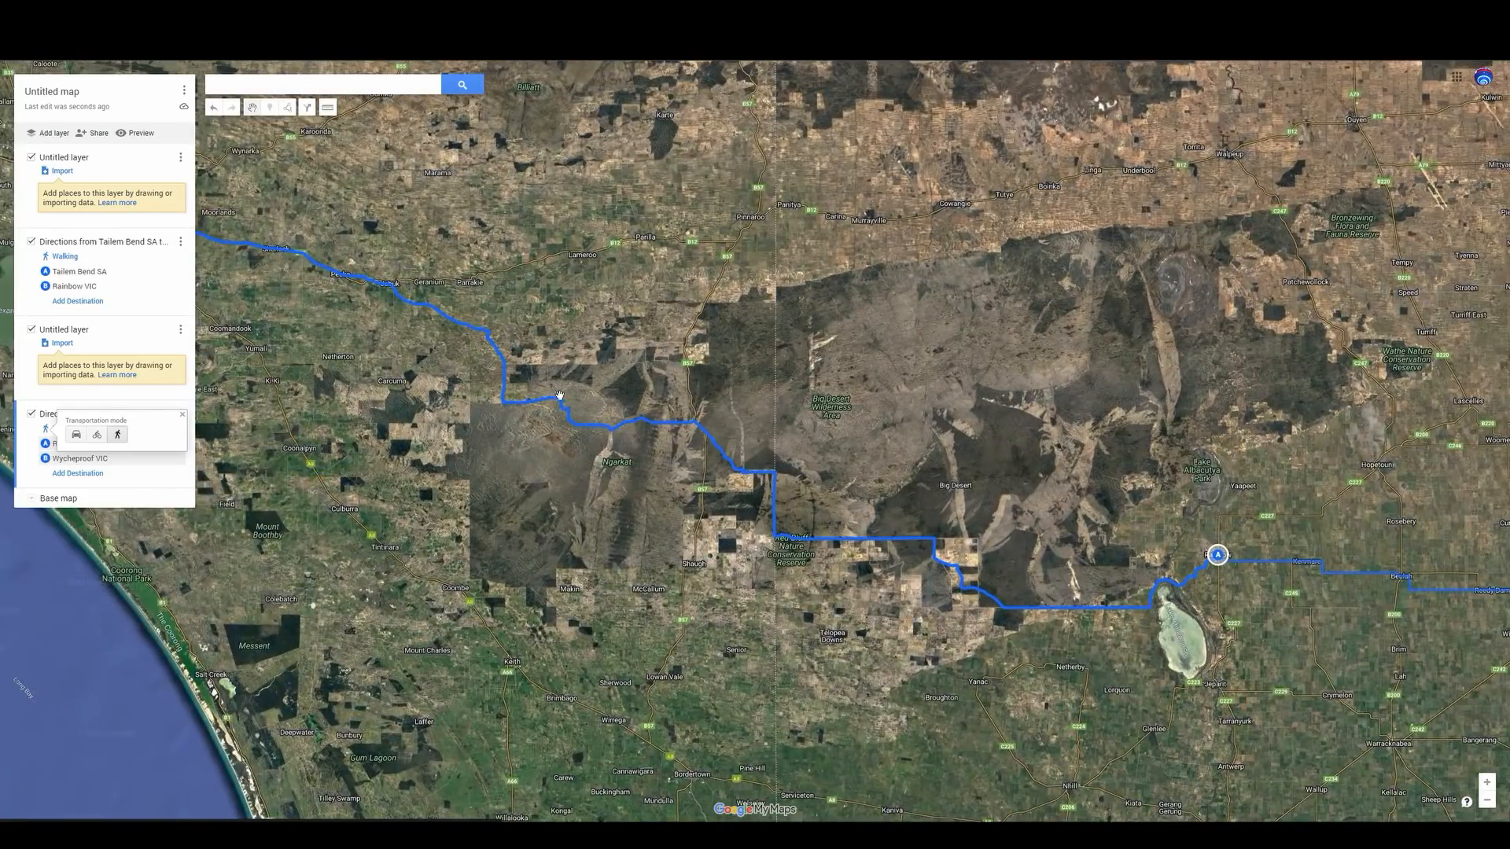
click(622, 430)
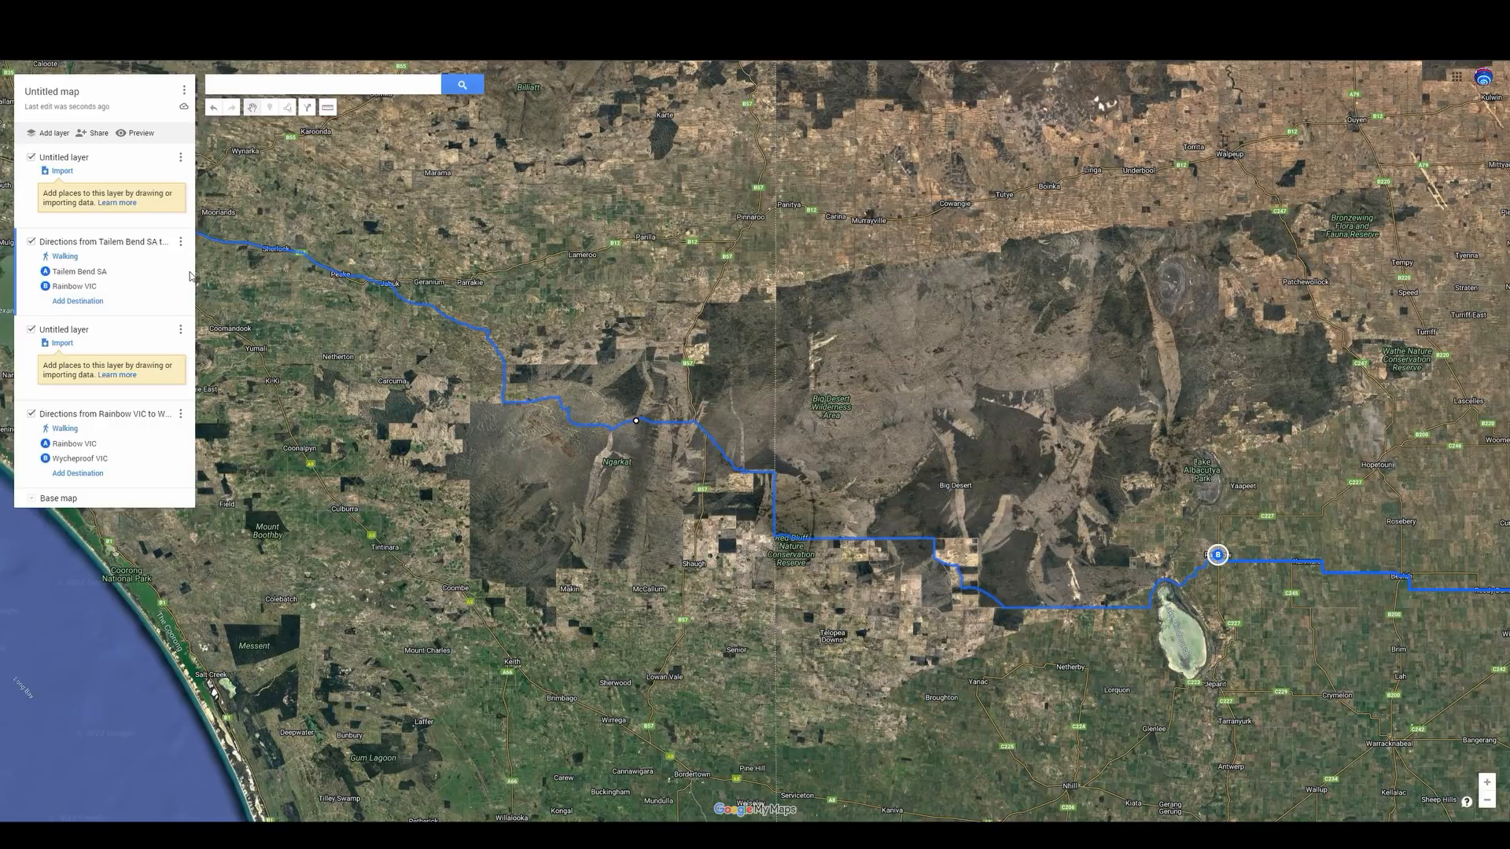
Delete both empty untitled layers, keeping only the two directions layers
click(180, 329)
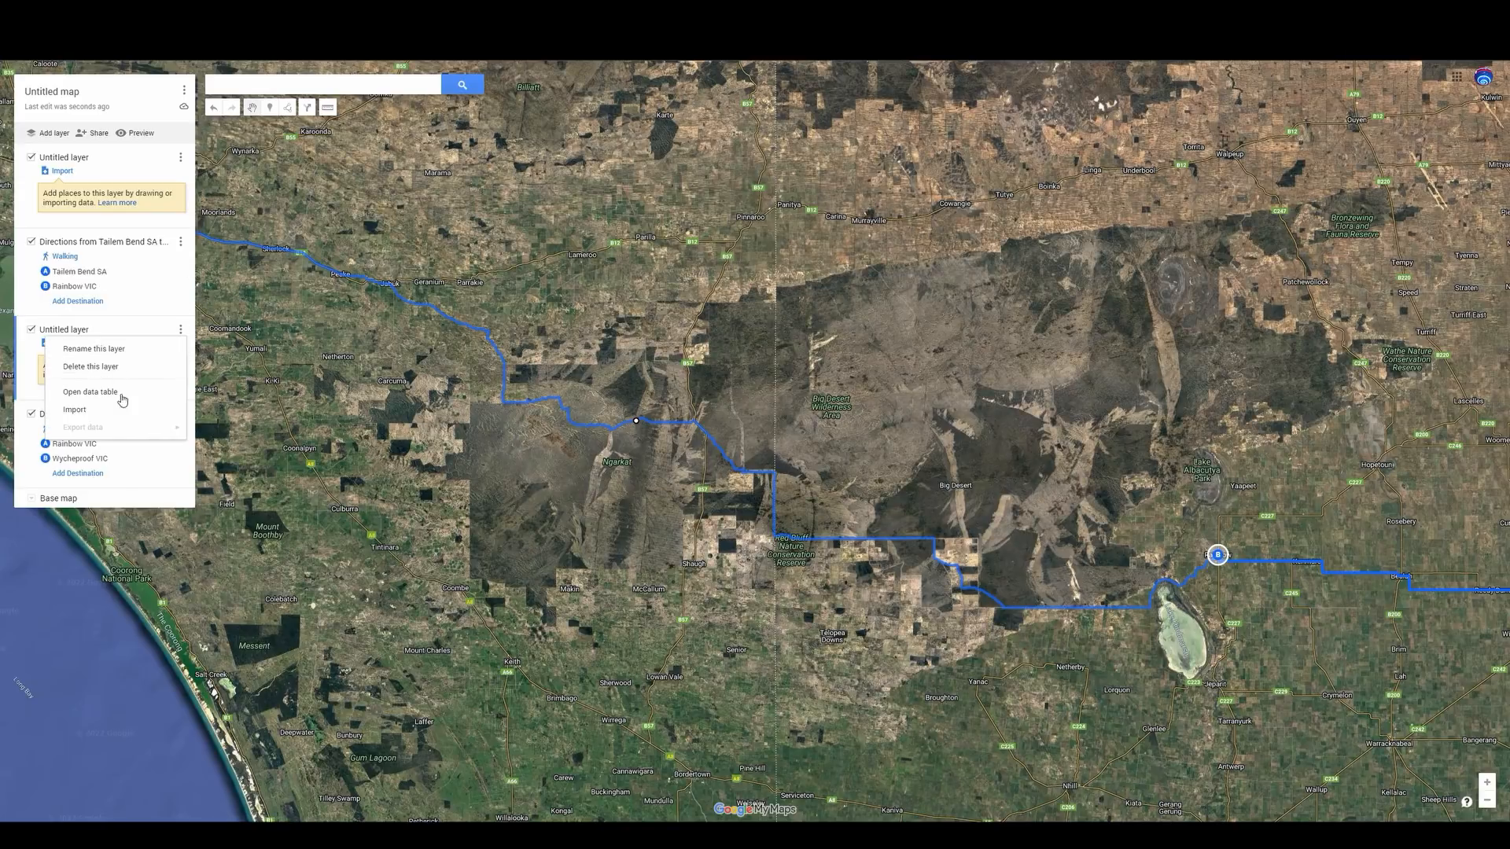
click(95, 368)
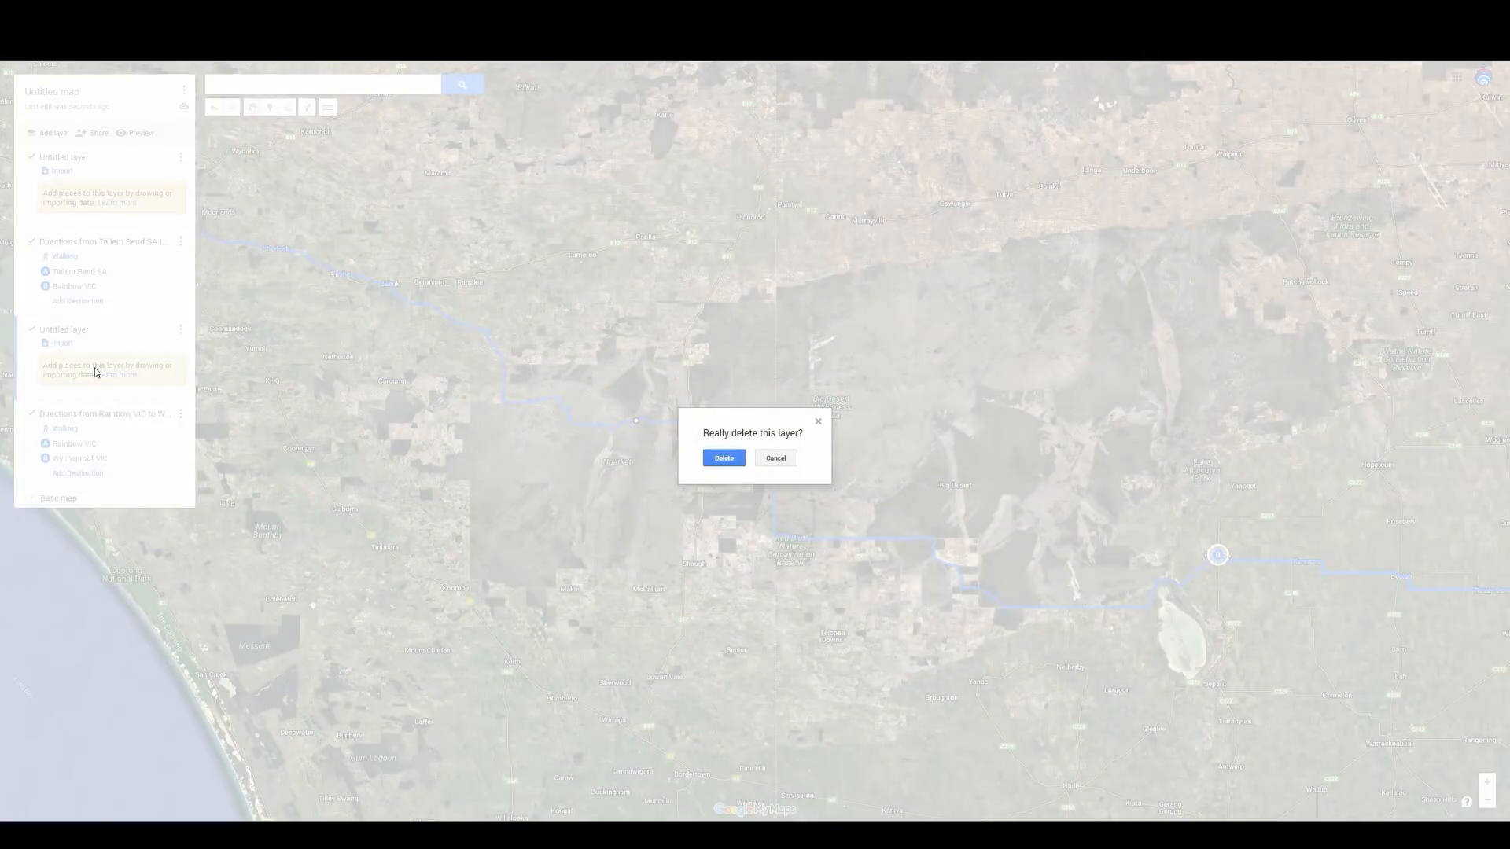
click(730, 461)
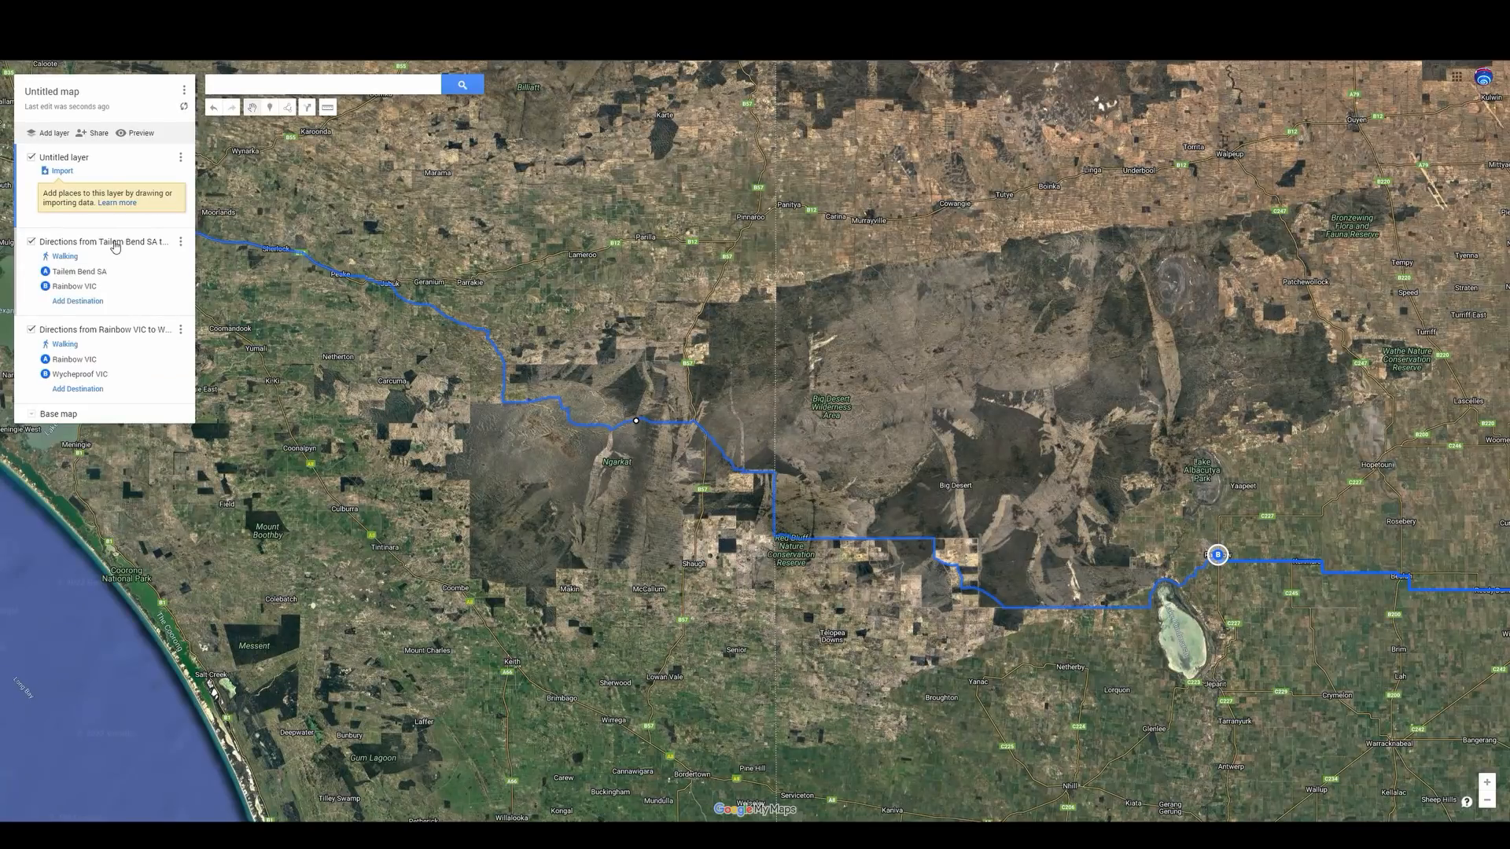
click(186, 164)
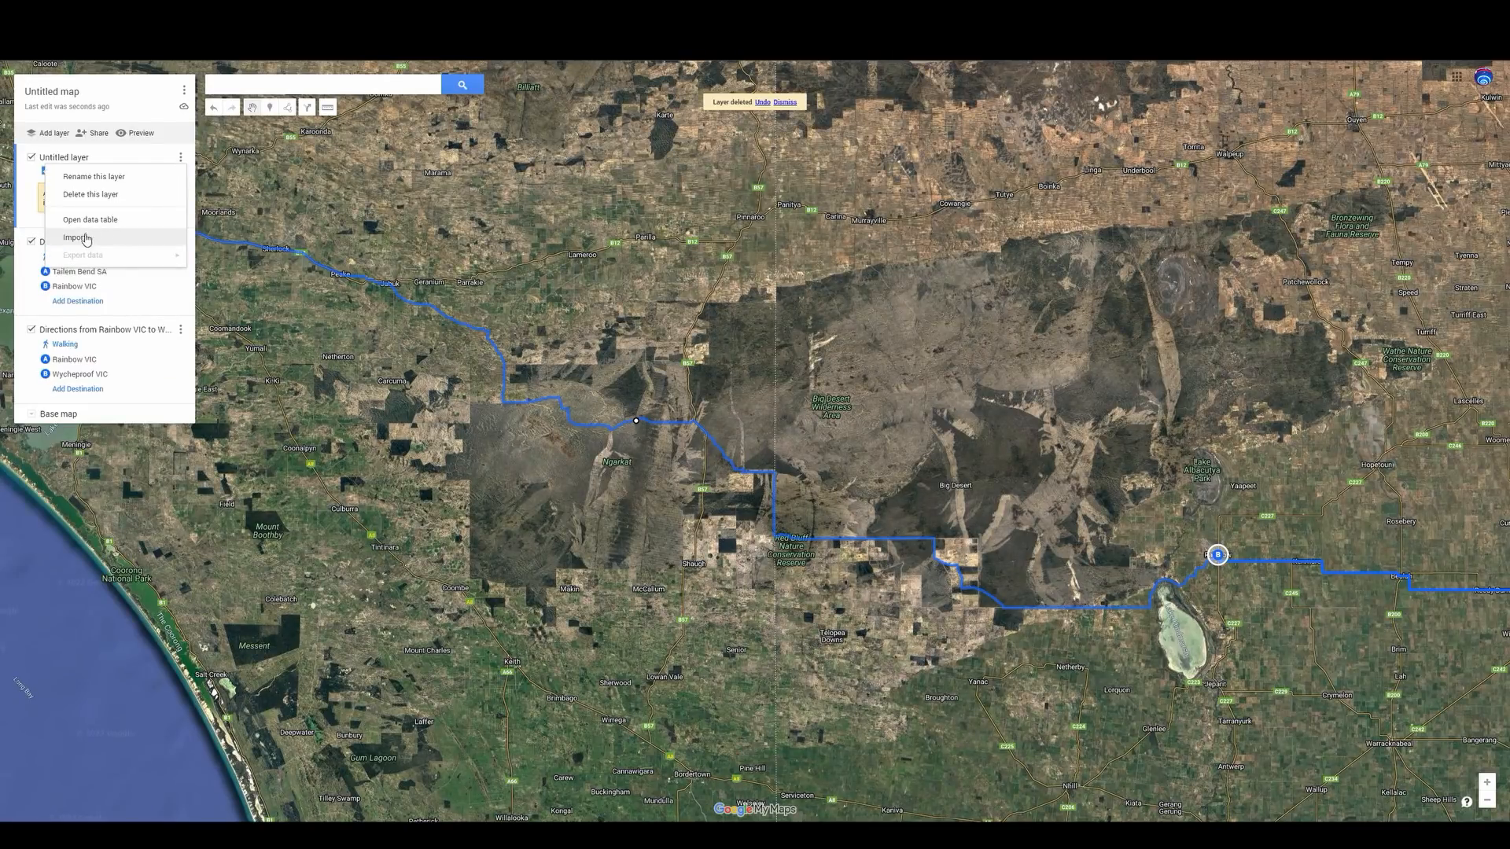
click(77, 197)
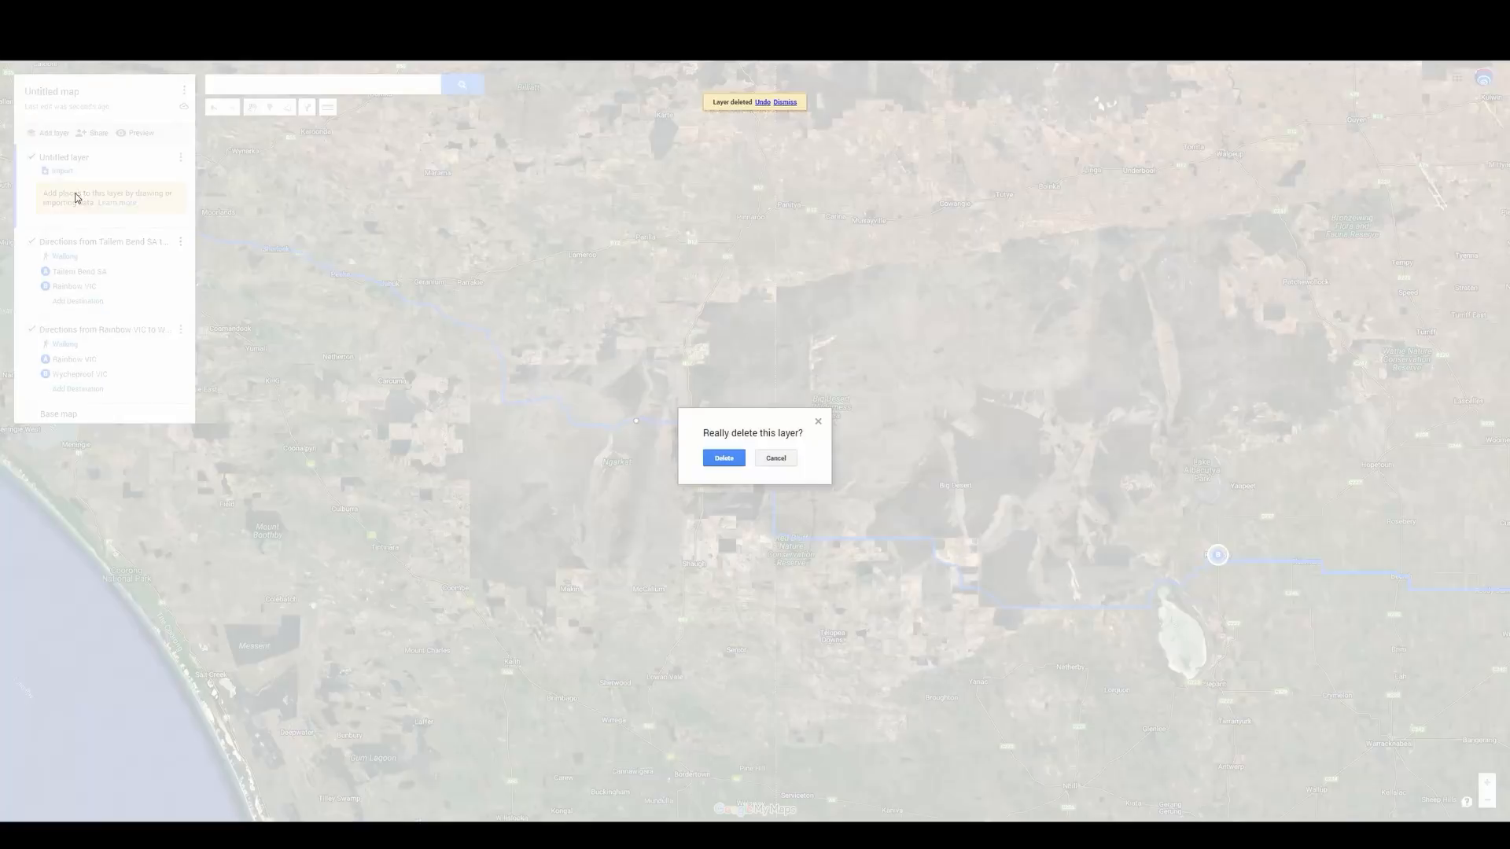
click(724, 459)
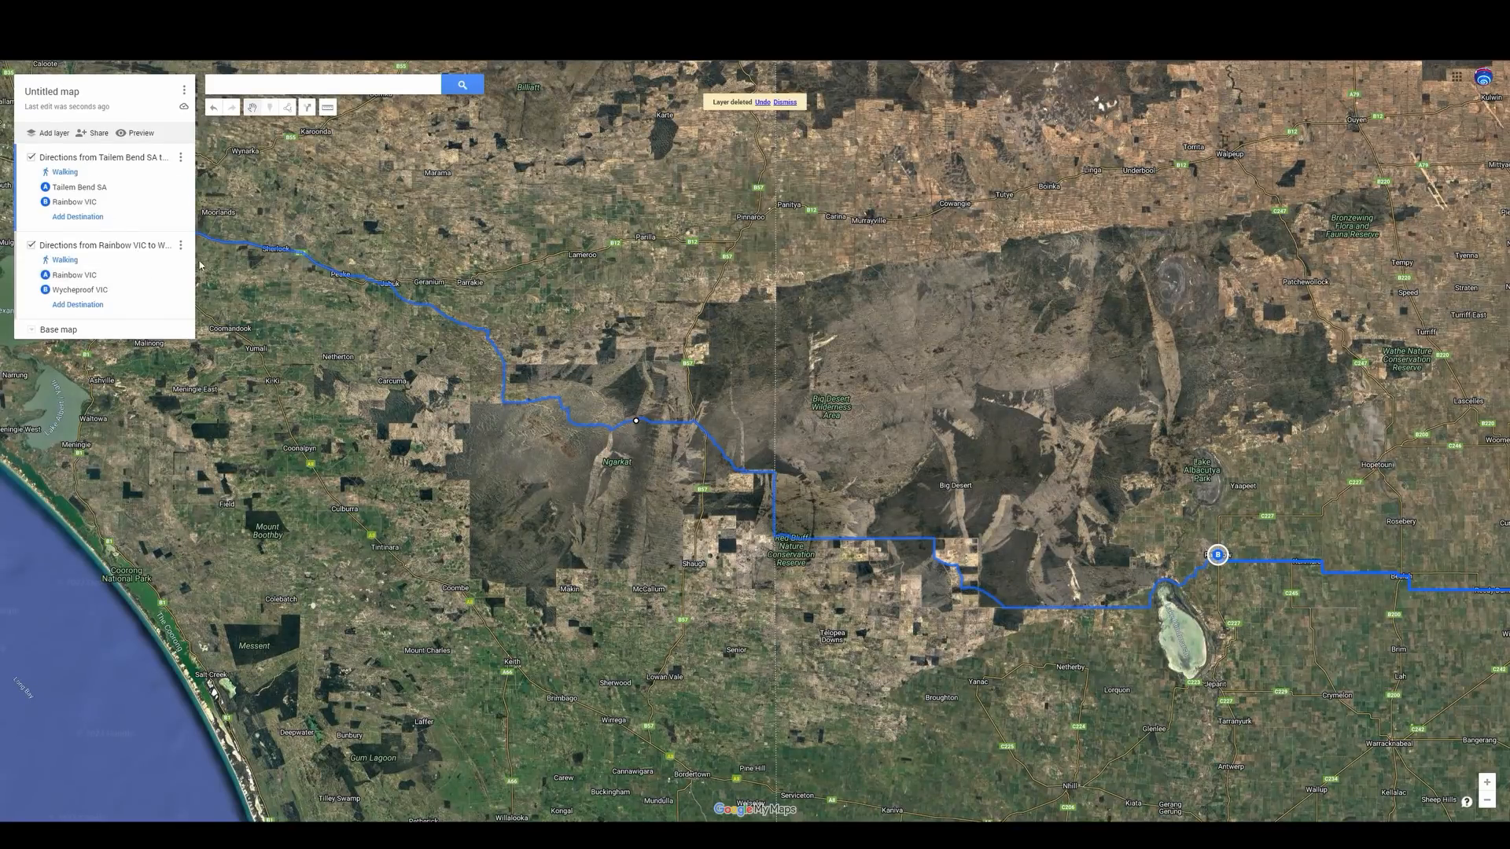
Add a new layer to the map and name it "Intersting sights"
scroll(639, 438, up, 2)
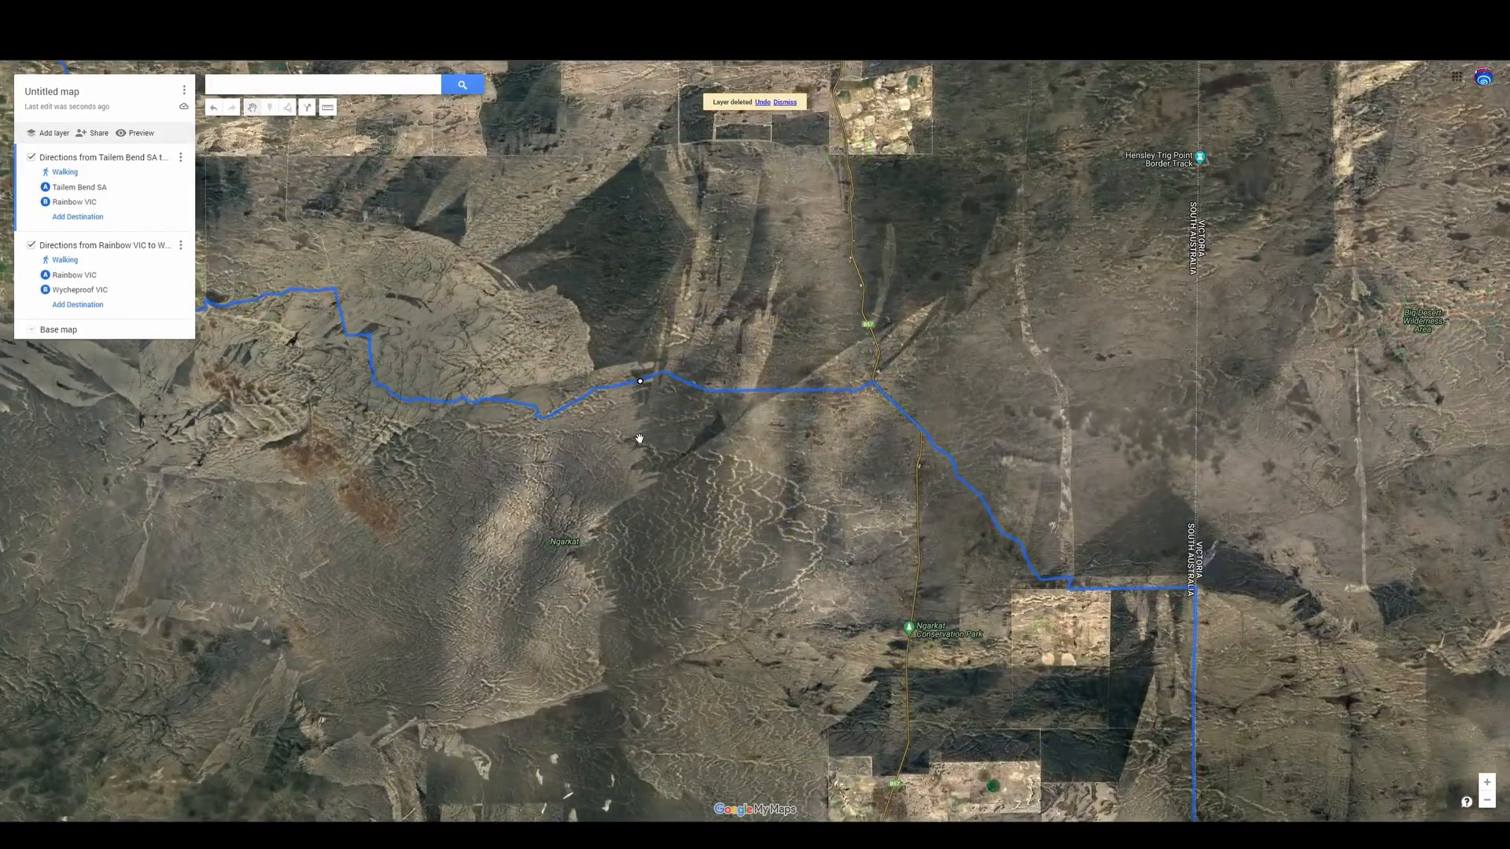
scroll(640, 438, down, 3)
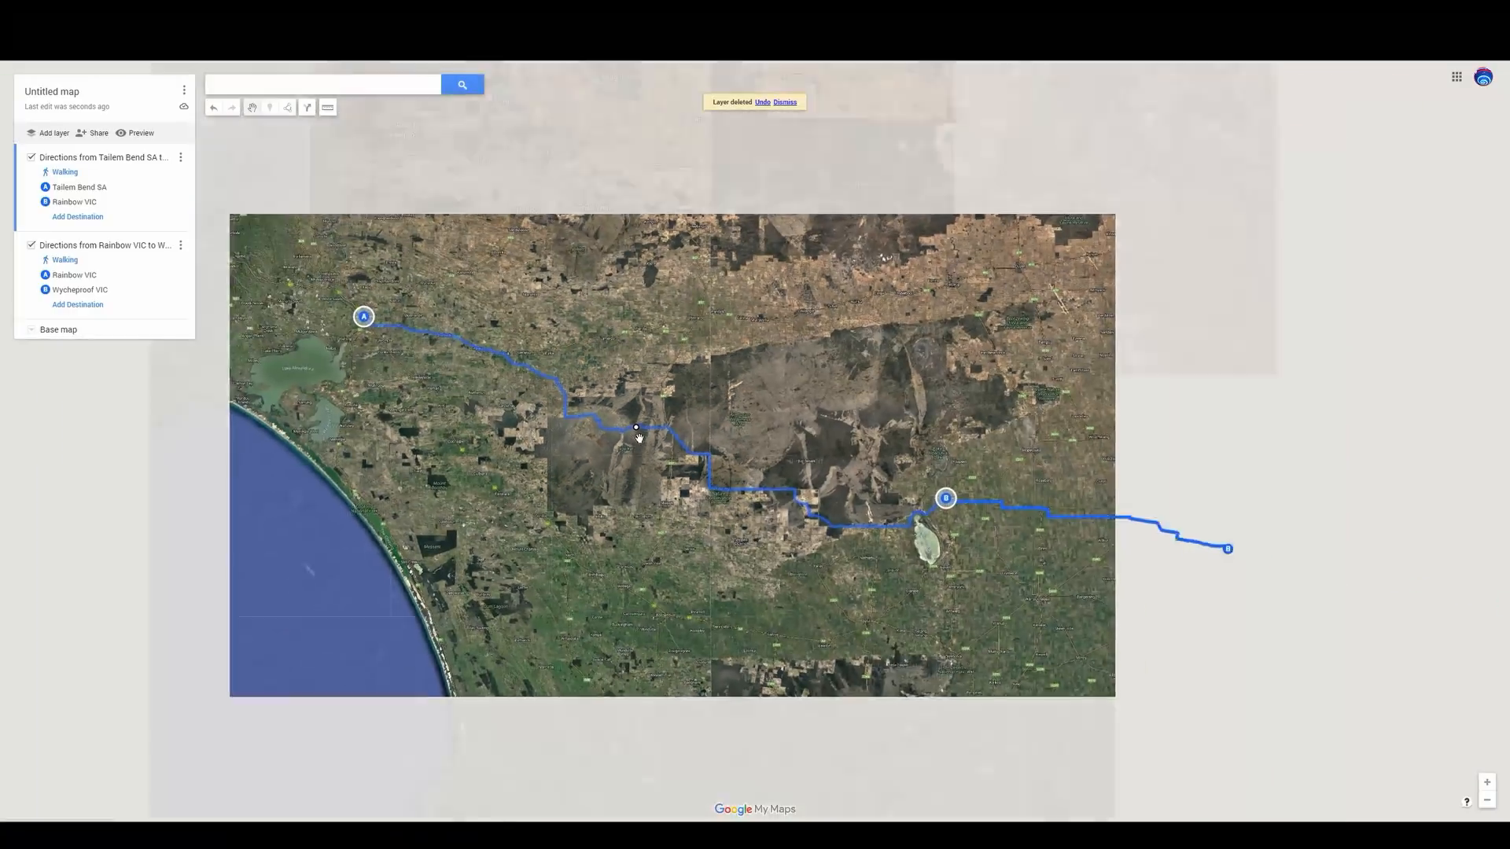
scroll(640, 438, up, 1)
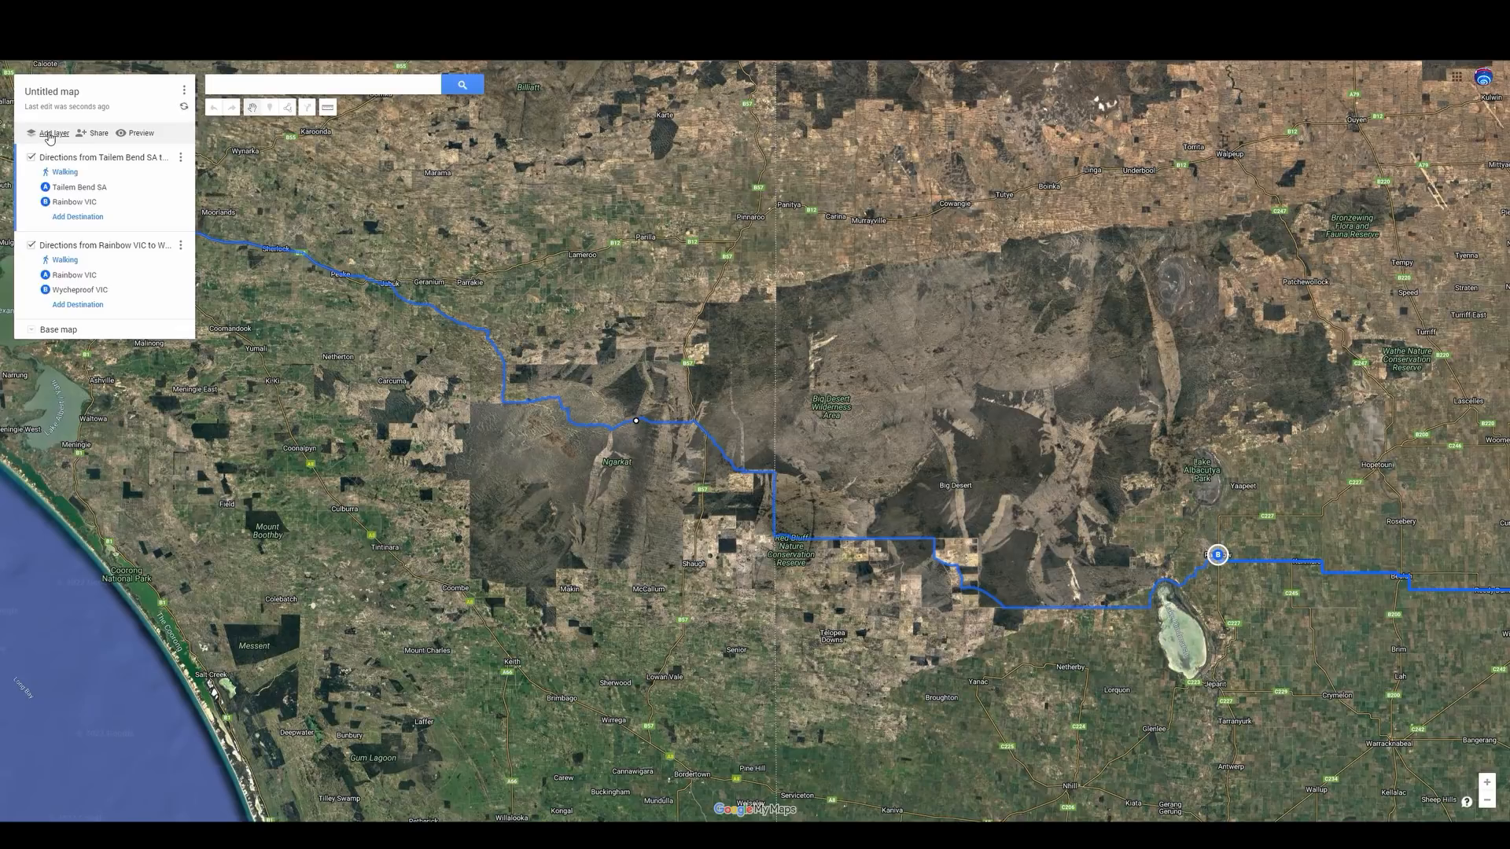
click(49, 136)
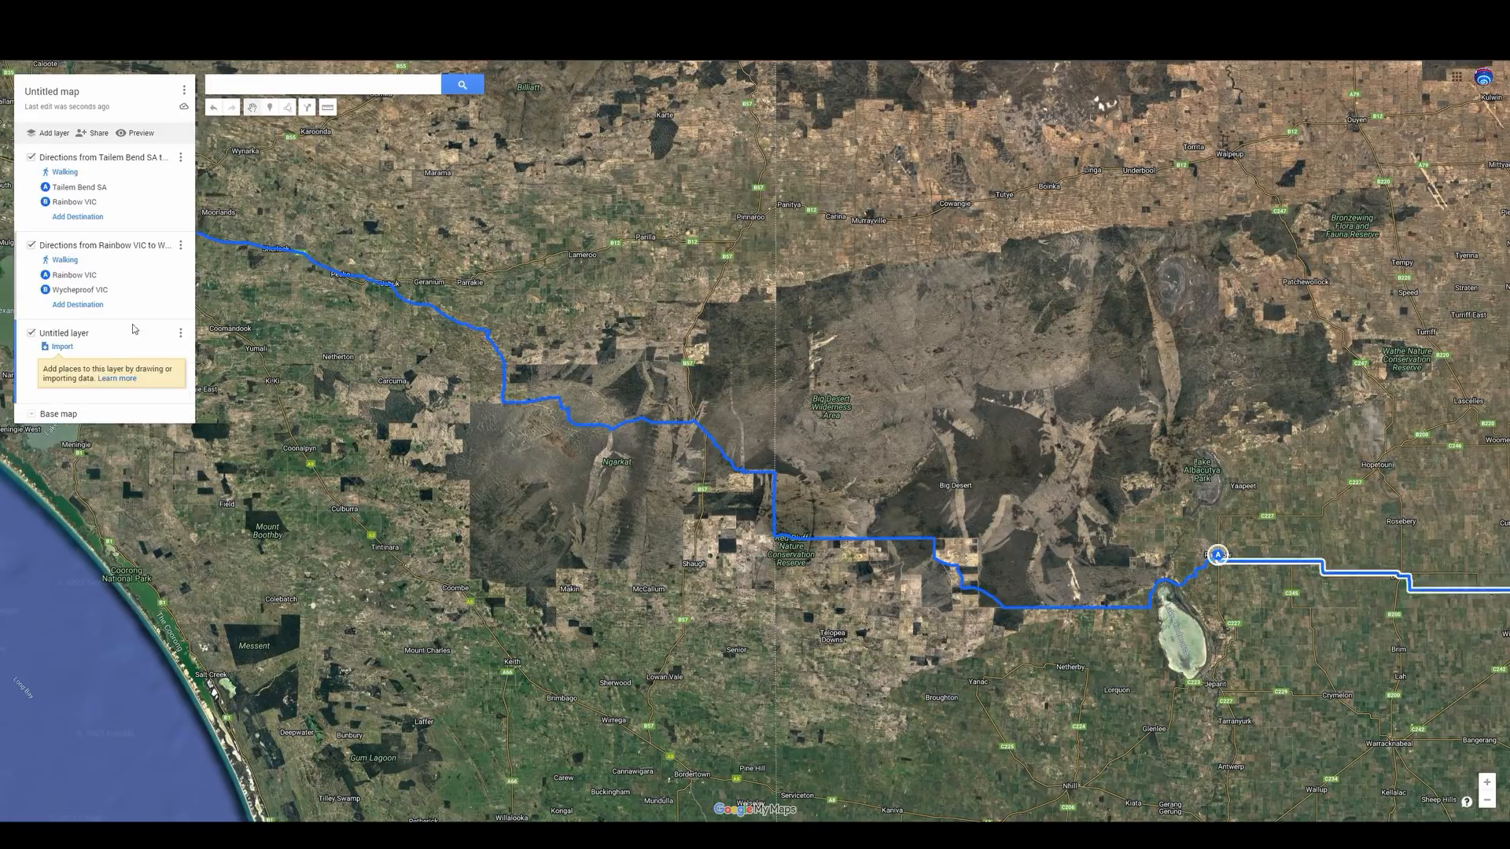
click(75, 334)
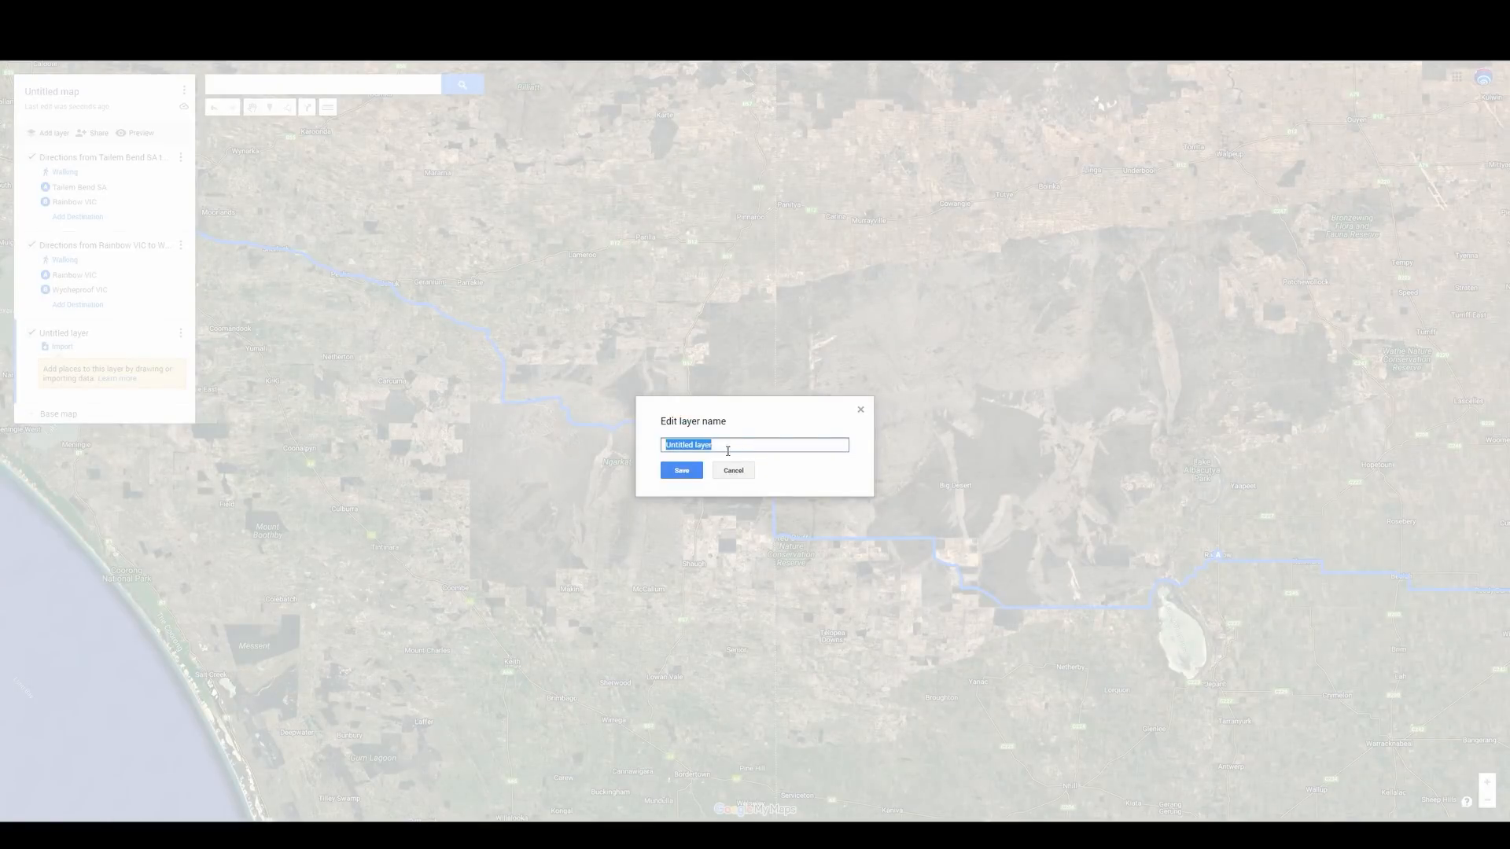
text(Intersting sights)
click(680, 472)
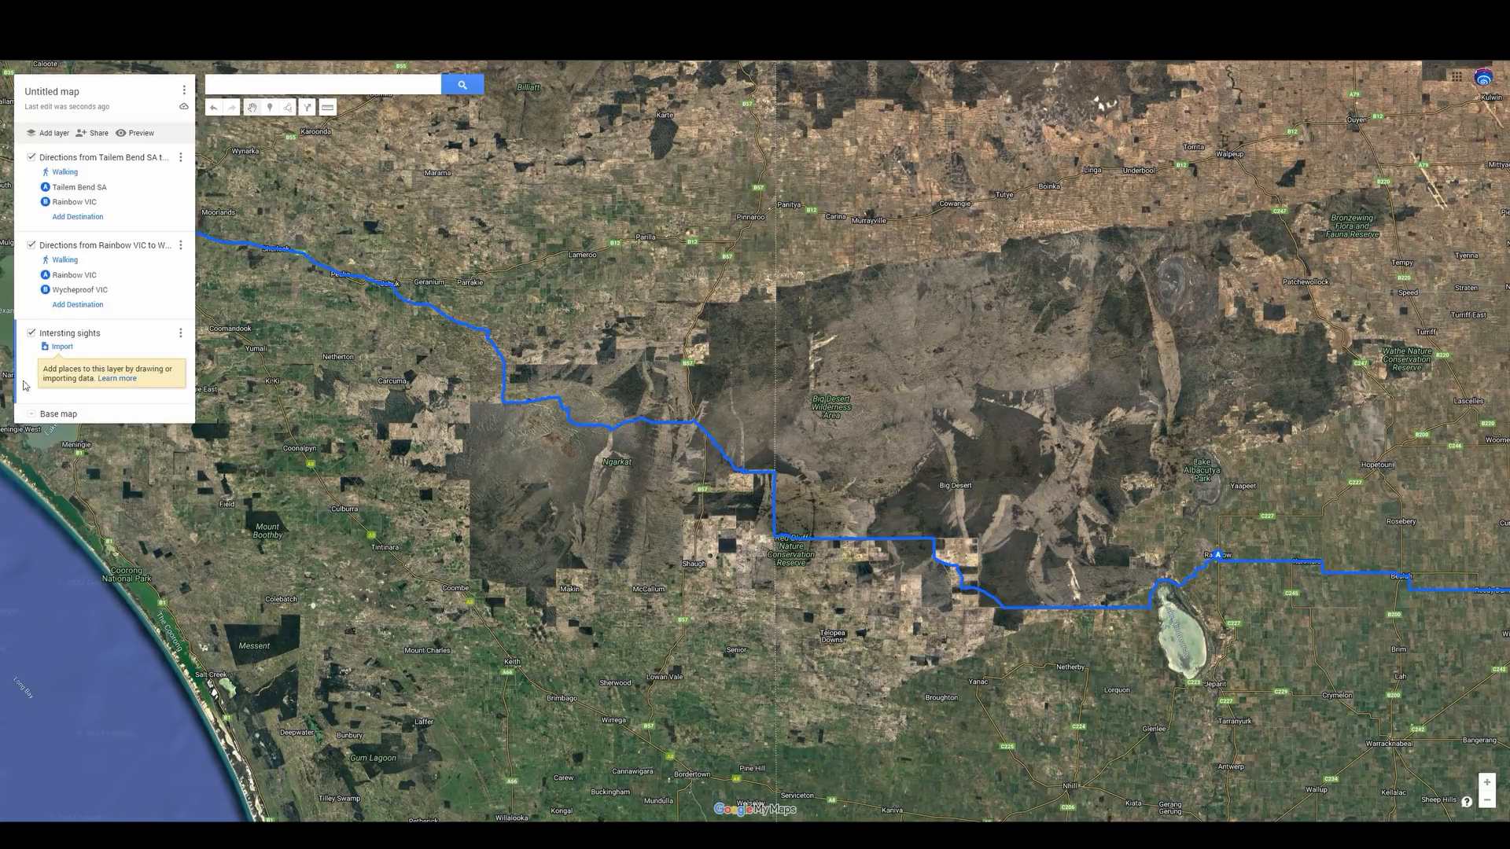
Place a marker in the new sights layer where the route meets the South Australia–Victoria border track
click(31, 287)
click(29, 356)
click(270, 110)
scroll(633, 431, up, 1)
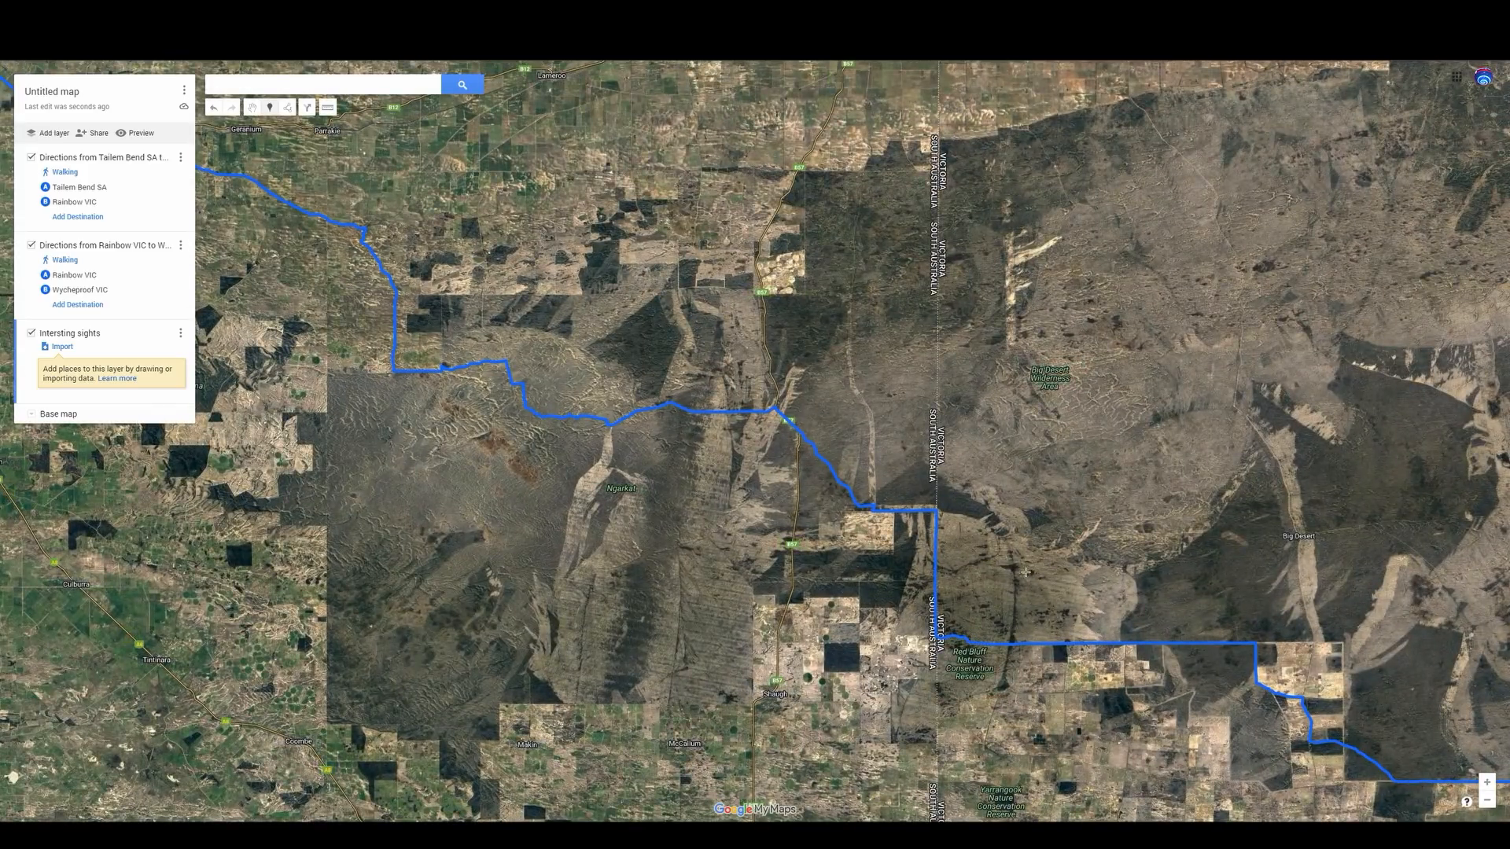
scroll(1026, 572, up, 2)
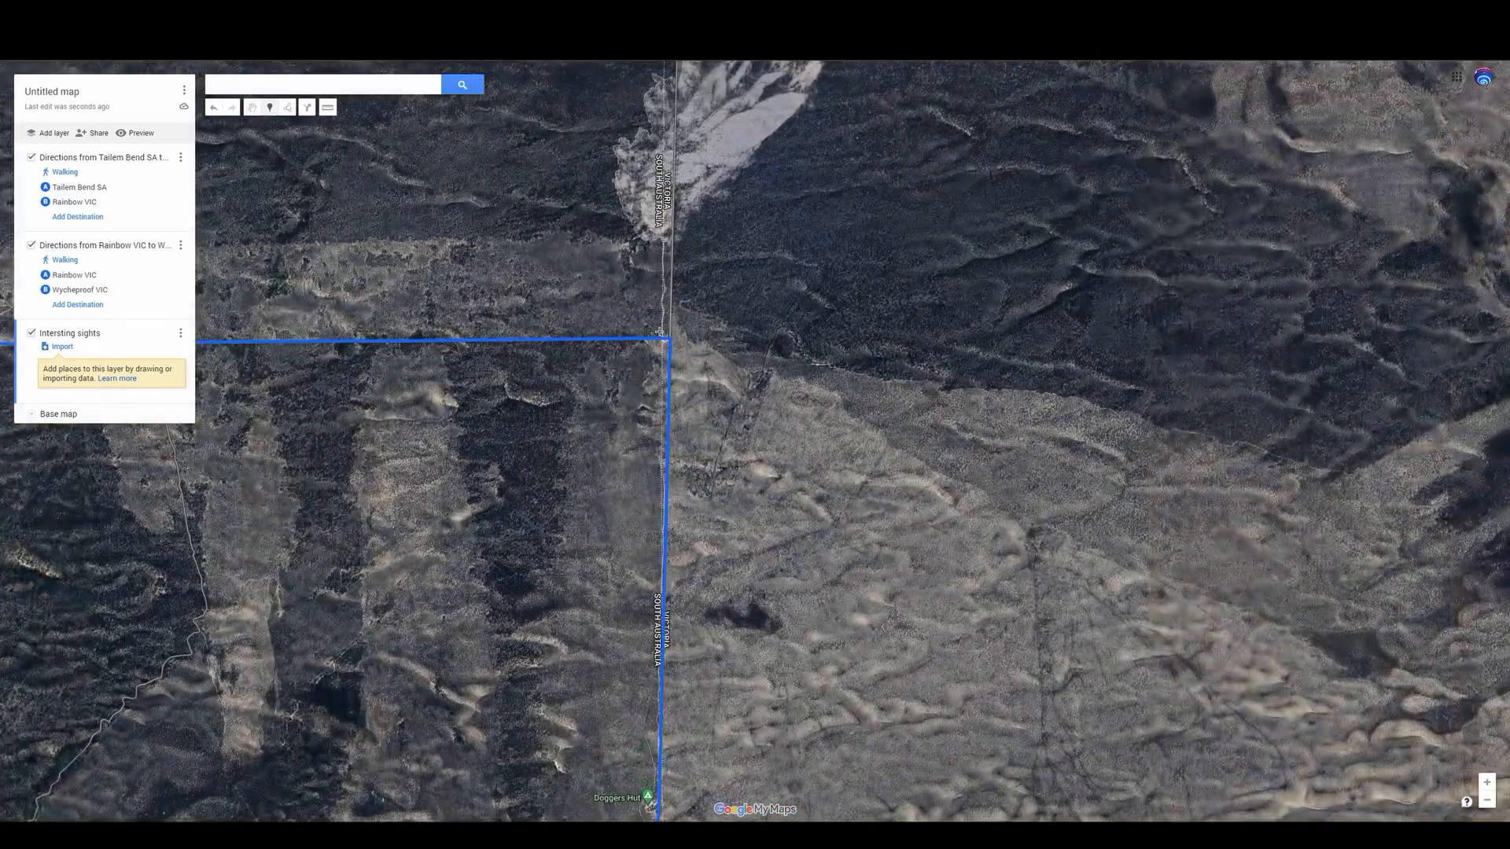
scroll(661, 333, up, 2)
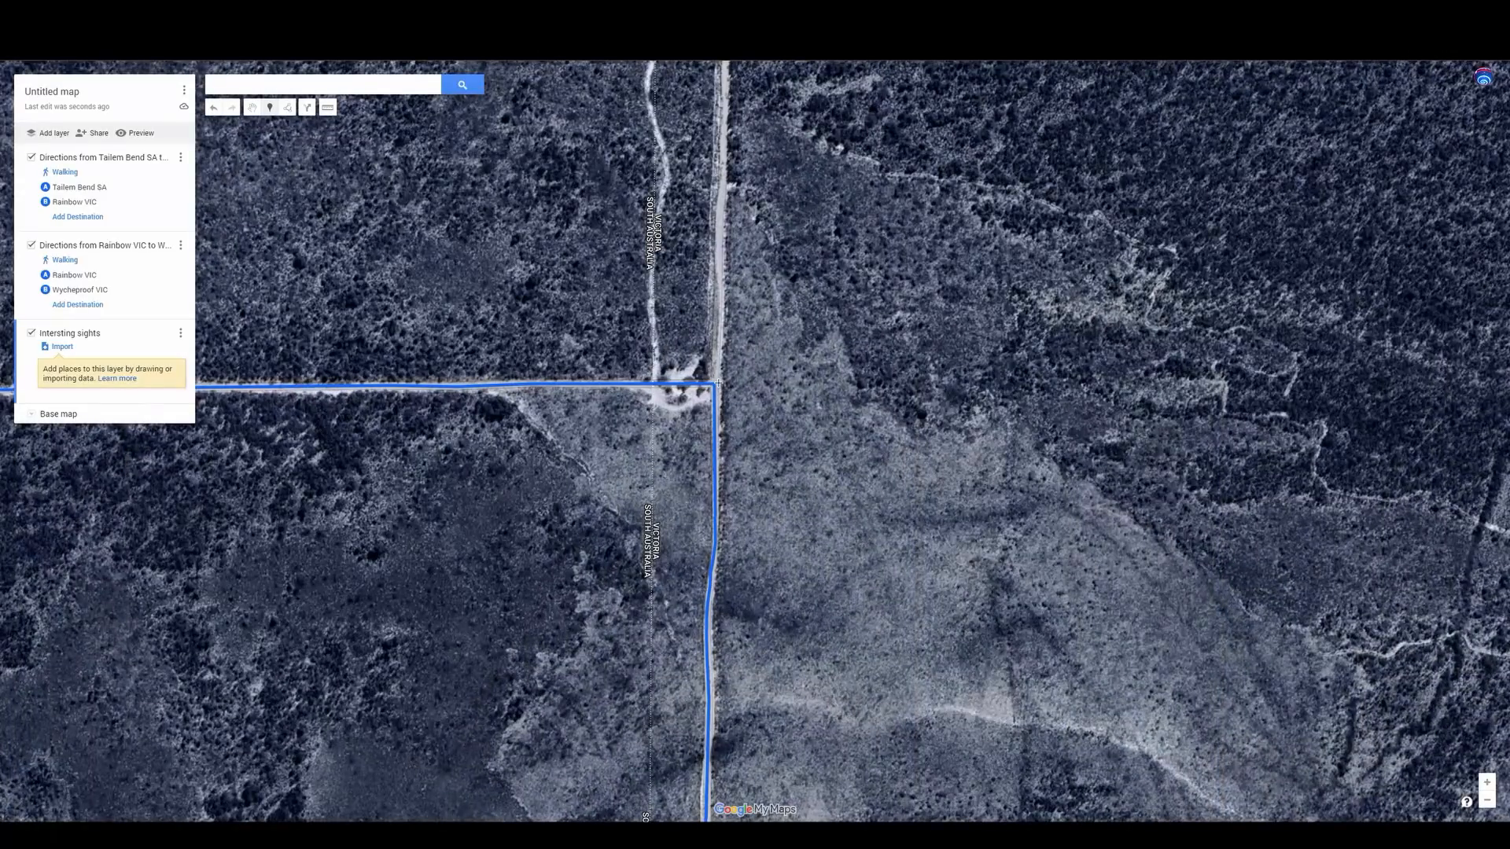
click(655, 383)
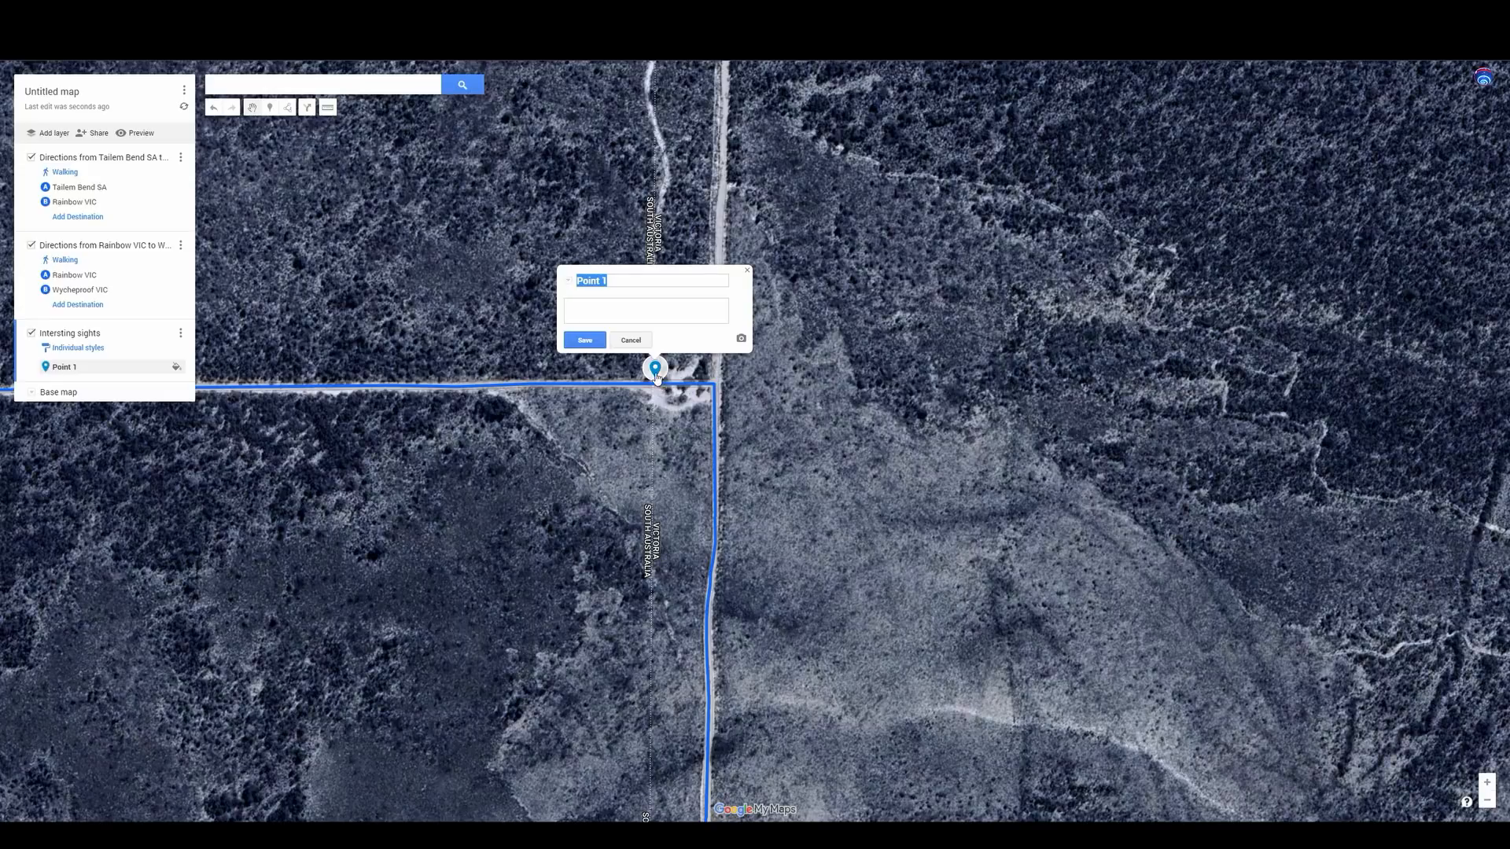
Title the border marker "We've reached the border!" and save it
click(629, 284)
drag(629, 283, 574, 285)
text(We've reached the border!)
click(585, 340)
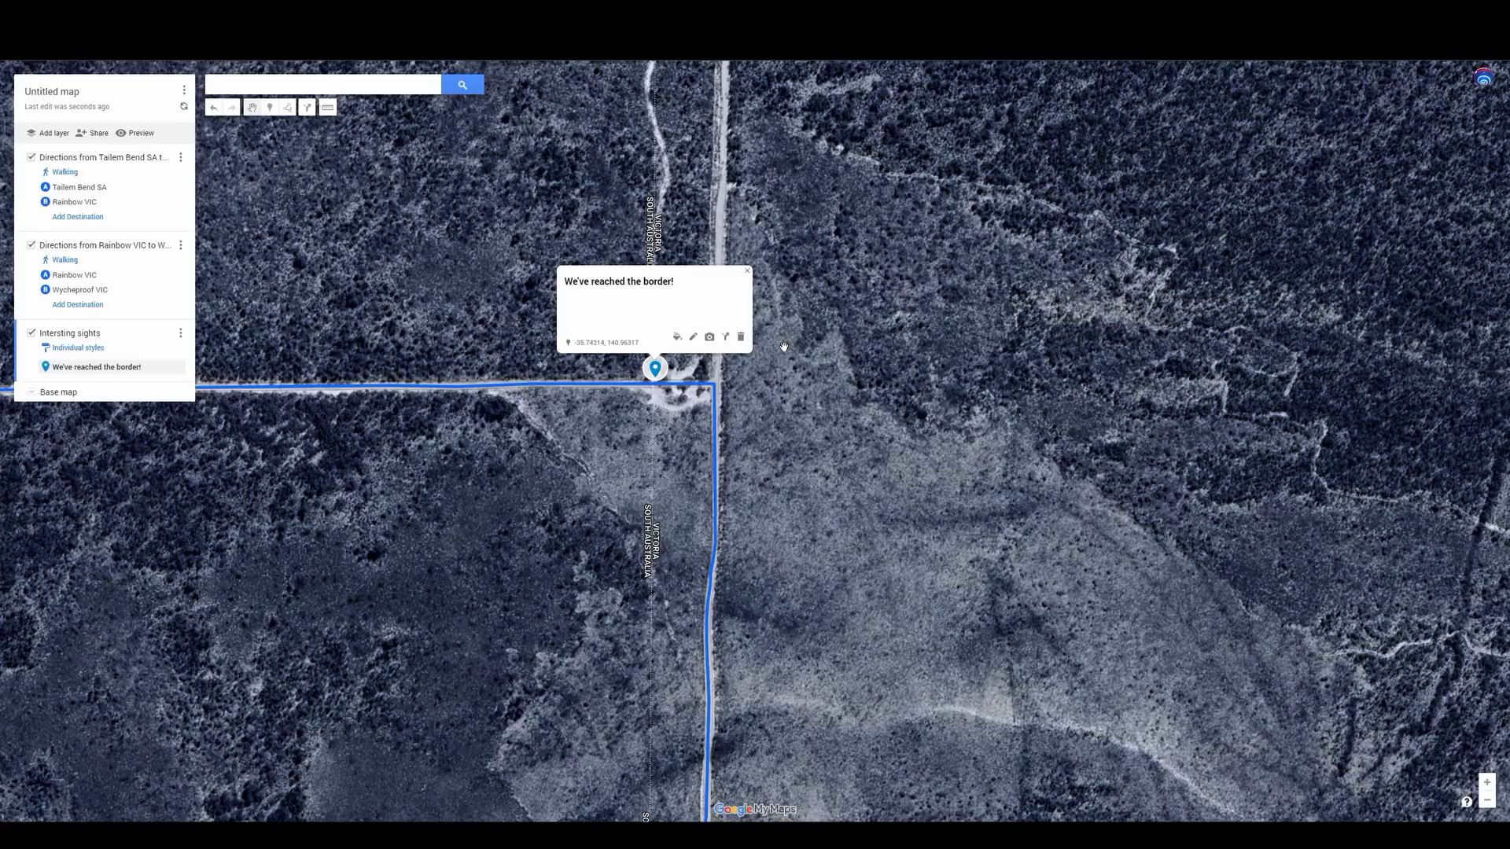
click(747, 271)
Examine the Tailem Bend to Rainbow route from the border marker through the Ngarkat desert area up close and as a whole
scroll(841, 321, down, 3)
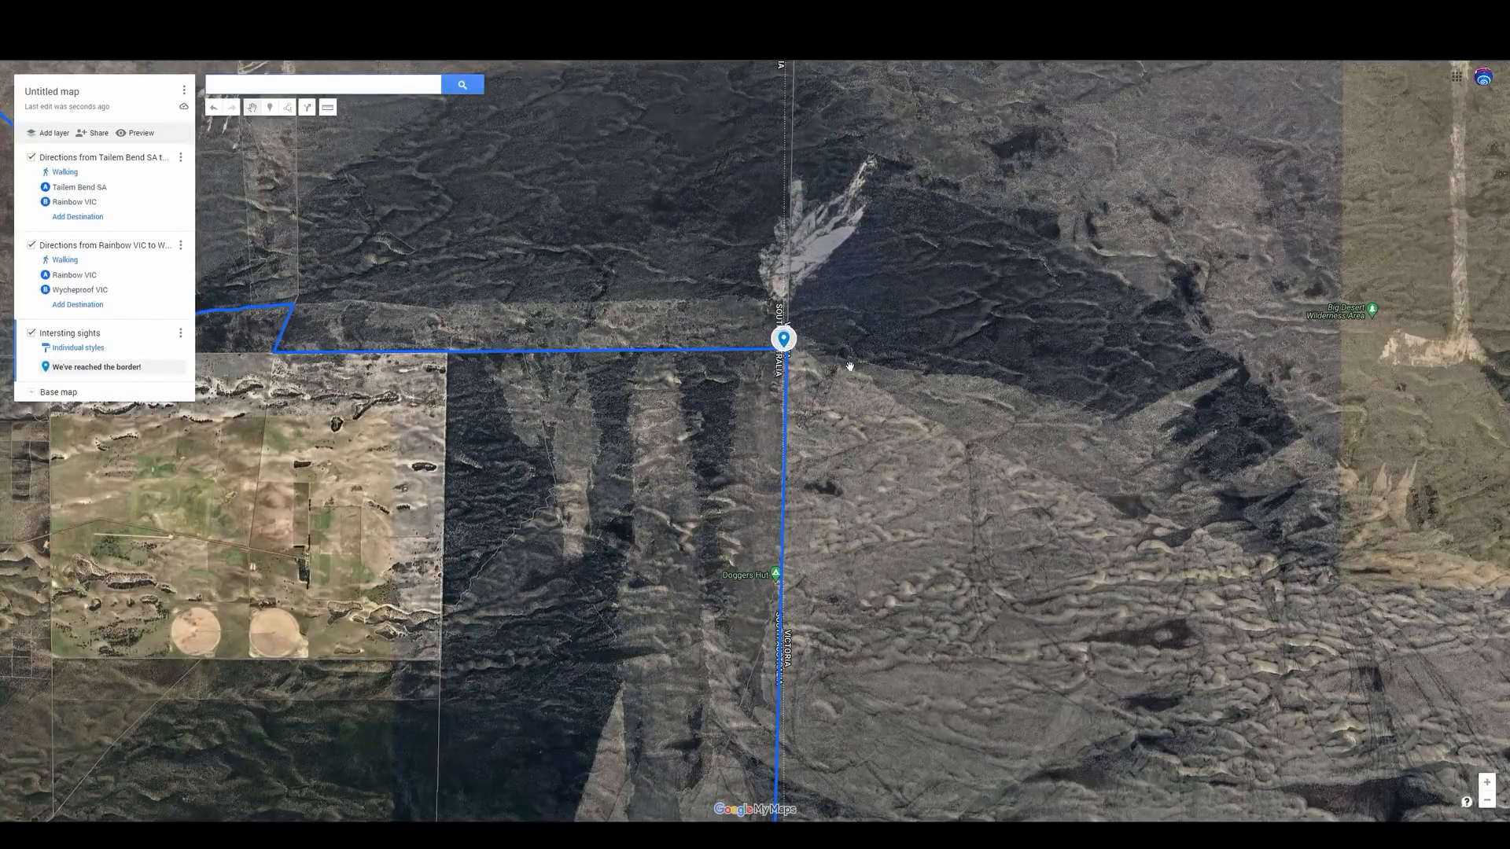
scroll(859, 319, down, 2)
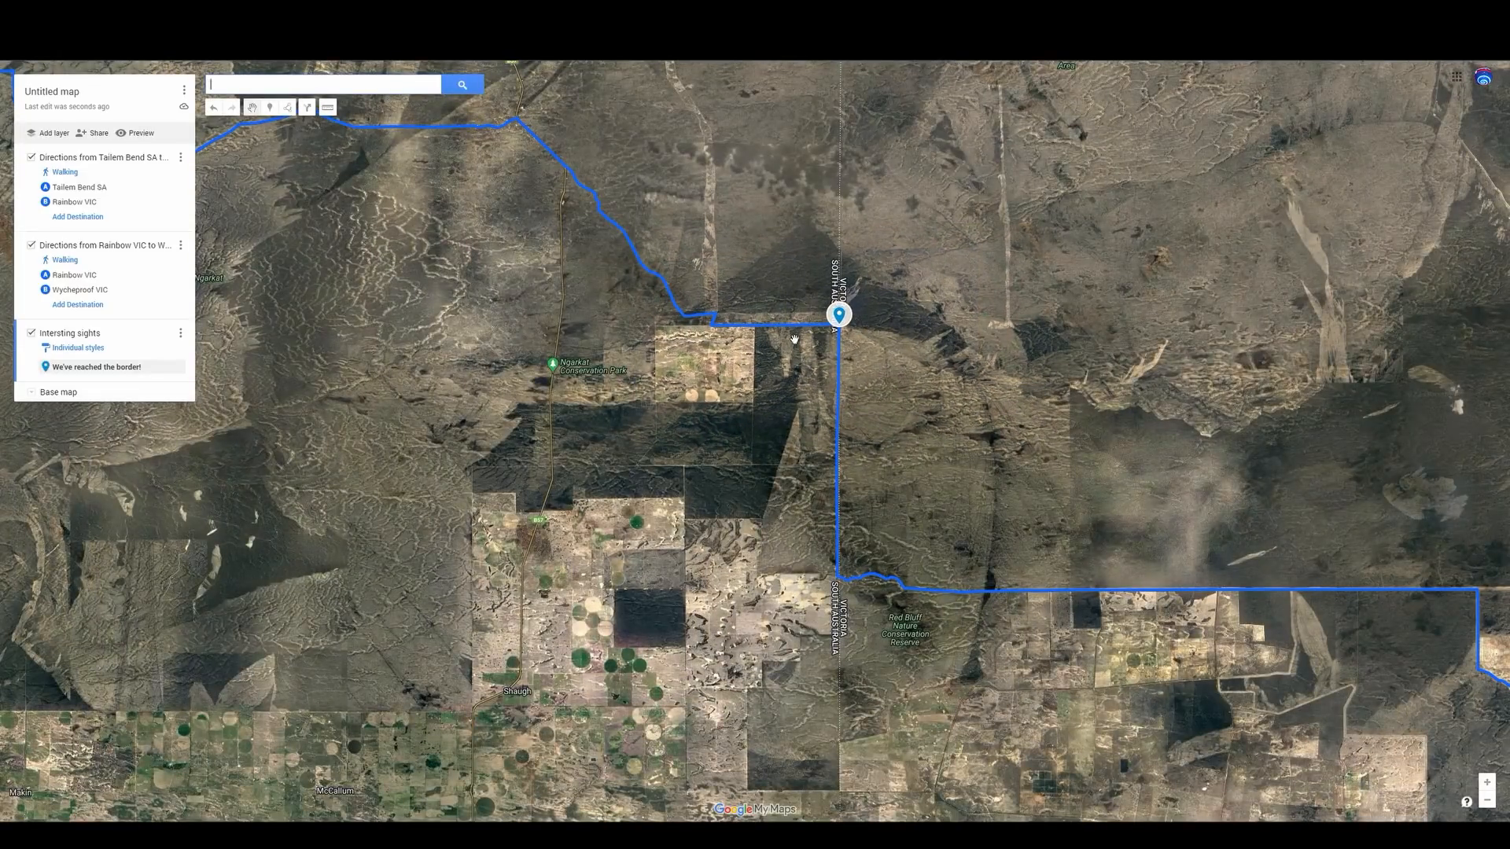
scroll(842, 481, down, 2)
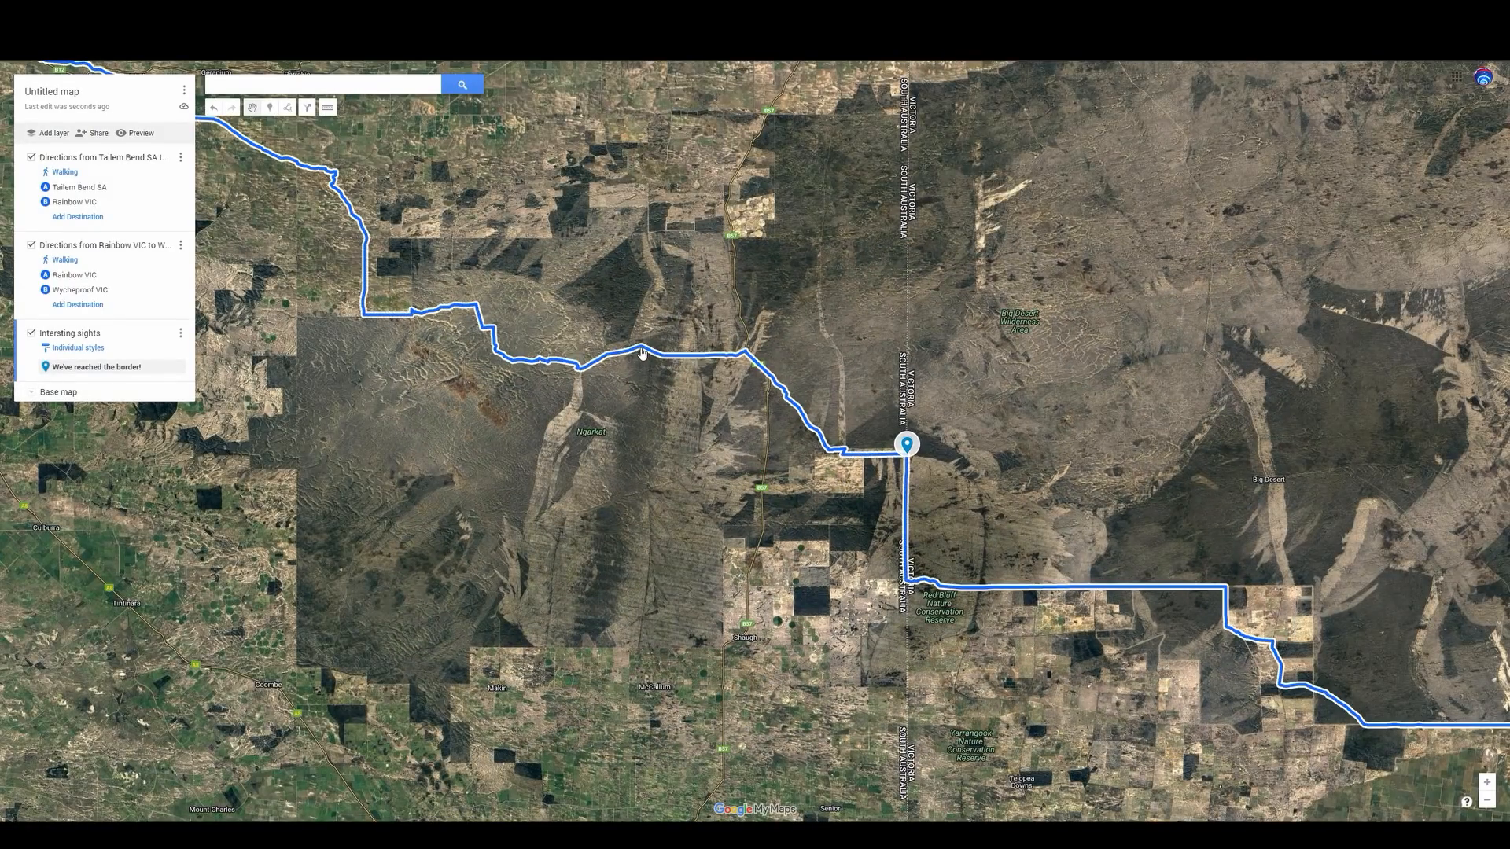
click(642, 353)
scroll(503, 399, up, 2)
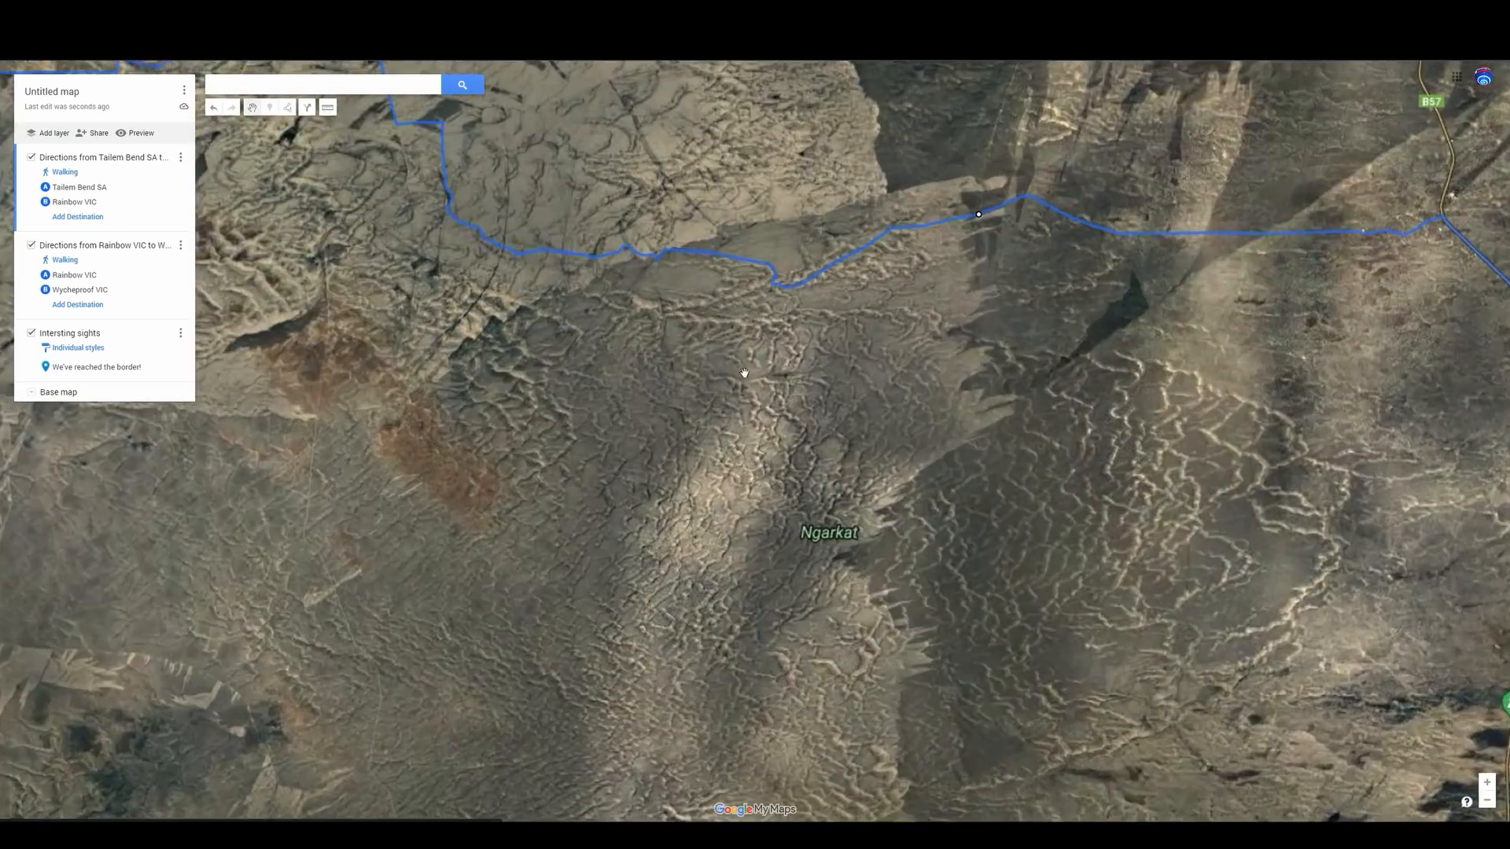
scroll(621, 263, up, 2)
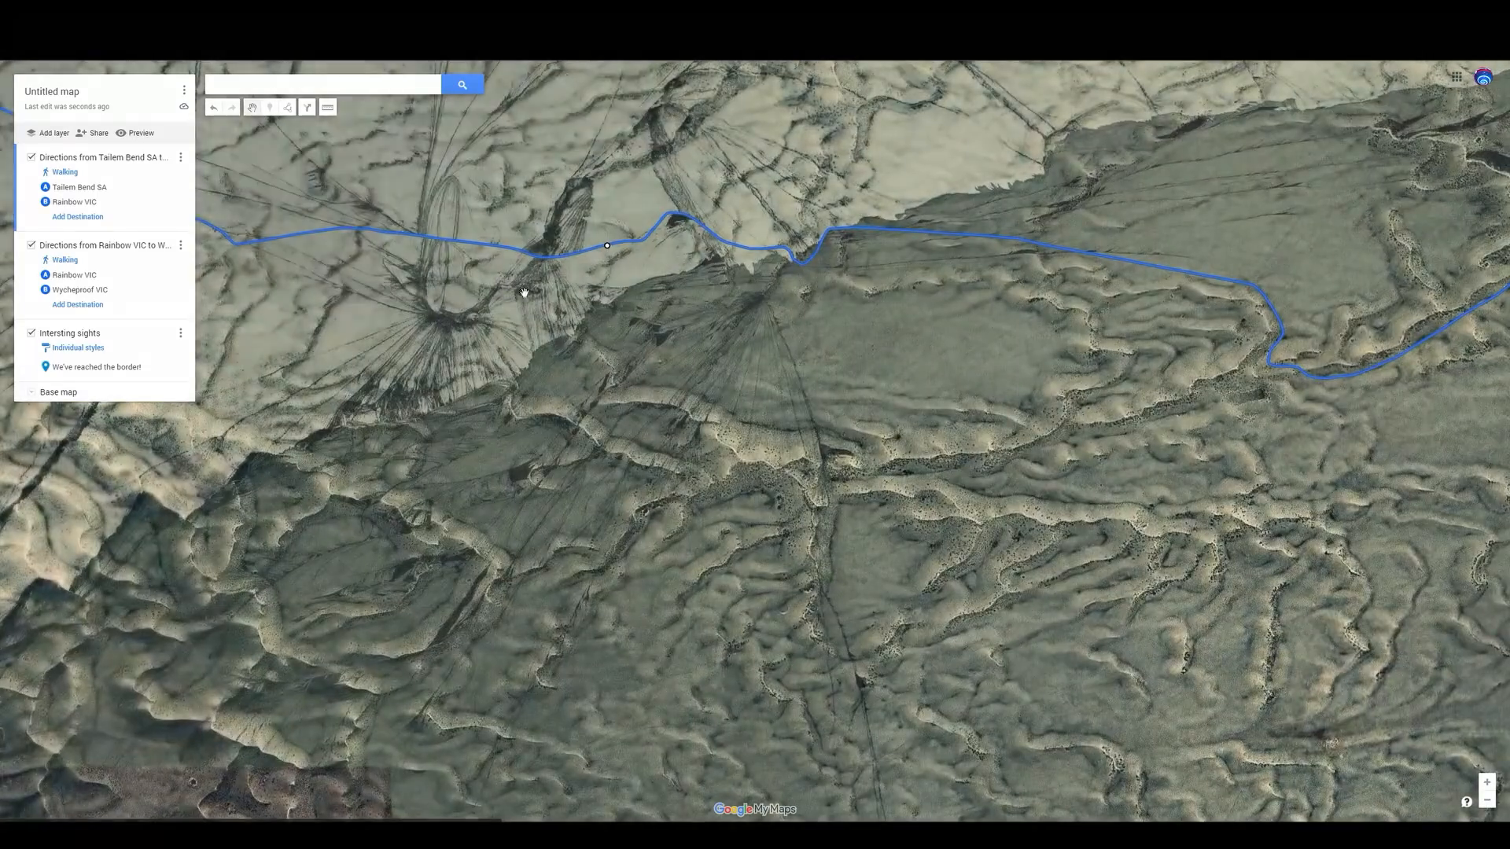
scroll(453, 299, down, 2)
drag(348, 279, 759, 543)
drag(387, 441, 746, 521)
scroll(746, 521, up, 1)
scroll(808, 566, down, 2)
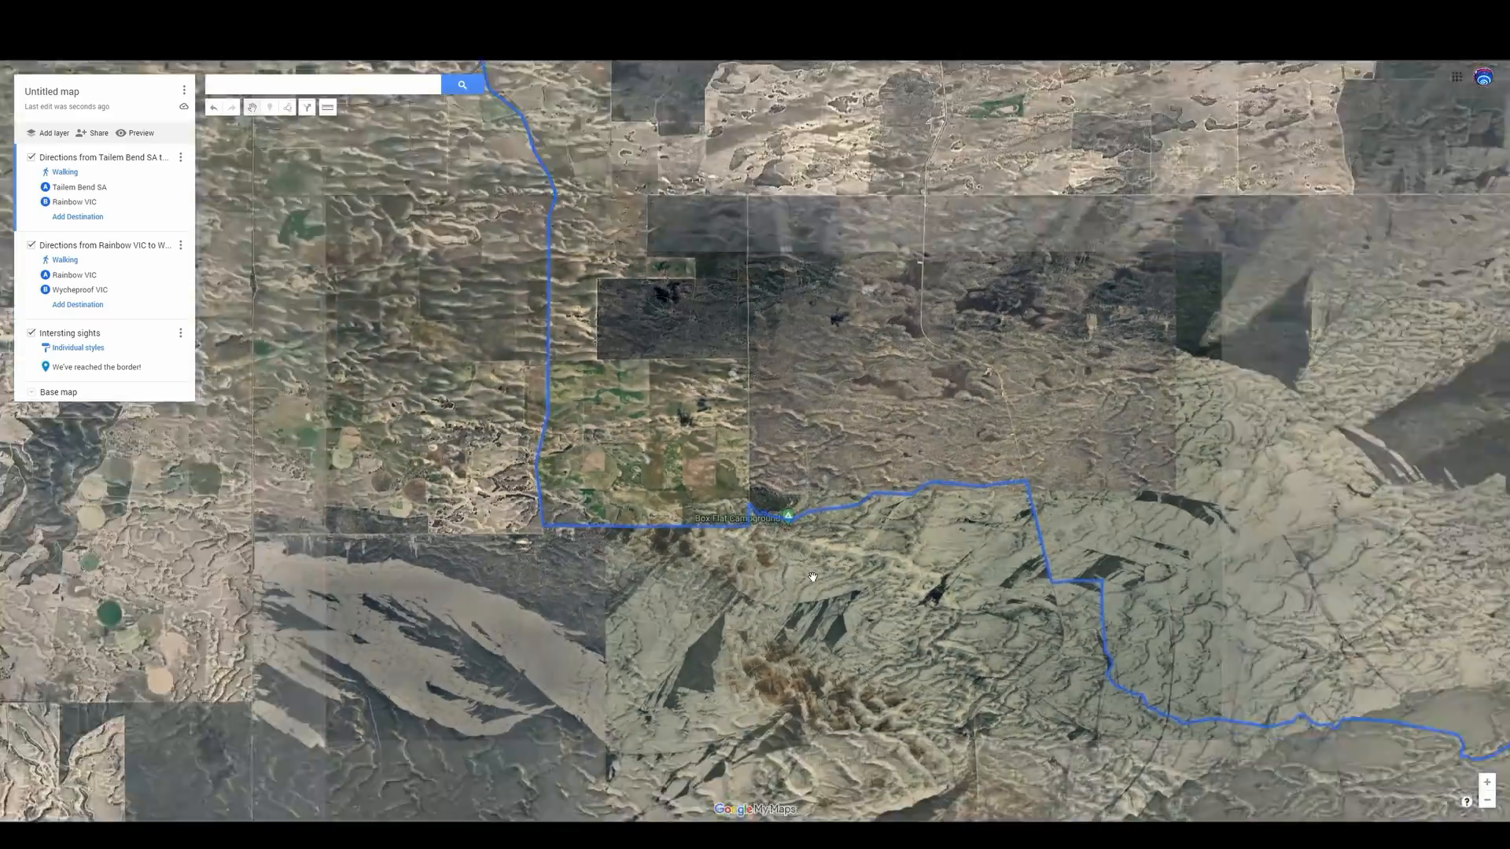
scroll(807, 566, down, 3)
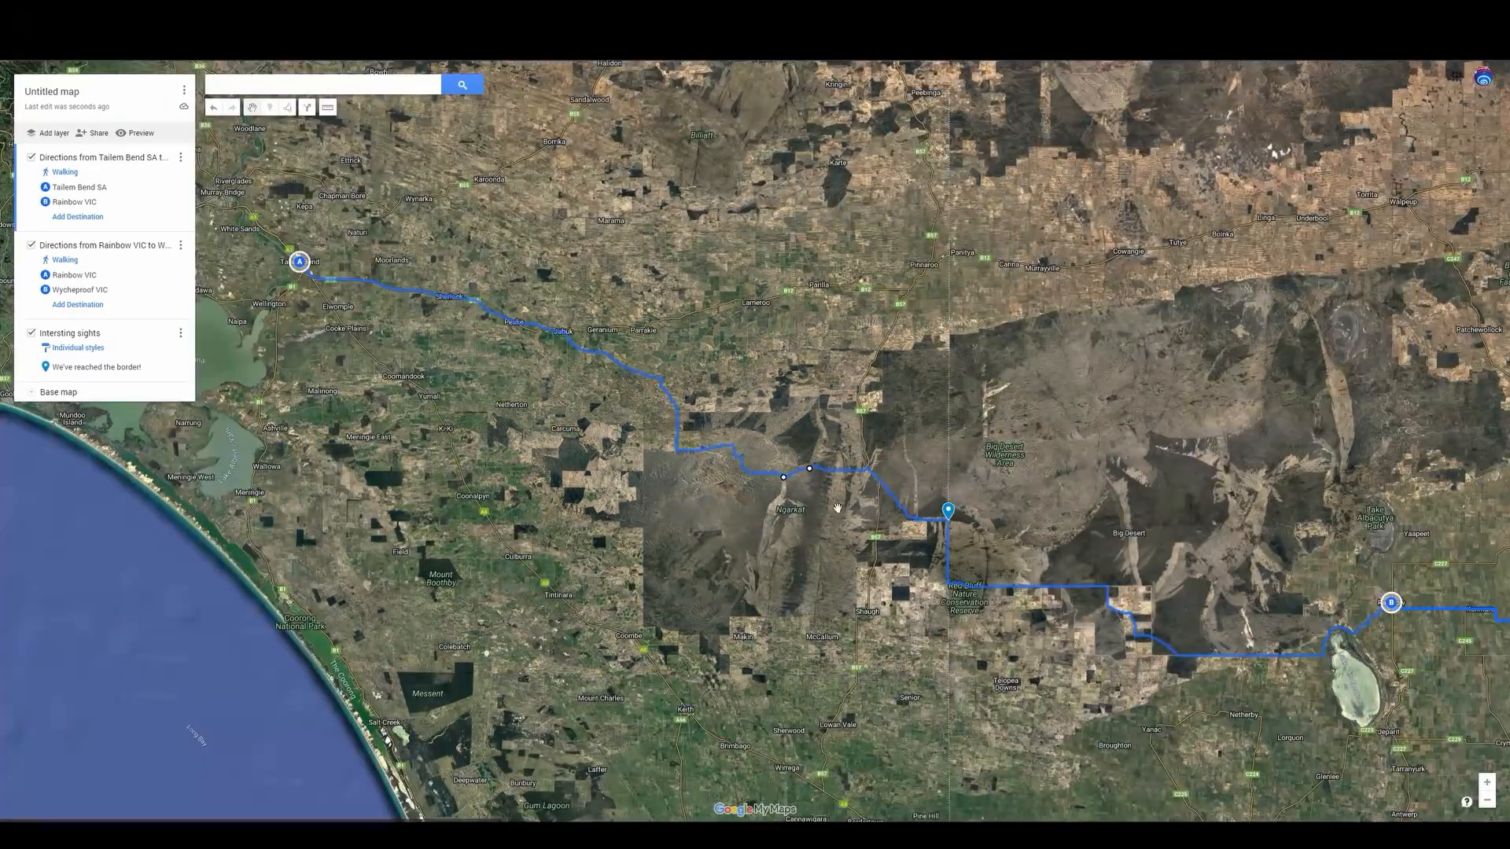
Search the map for Milmed Rock Track, Rainbow VIC
scroll(1138, 639, up, 2)
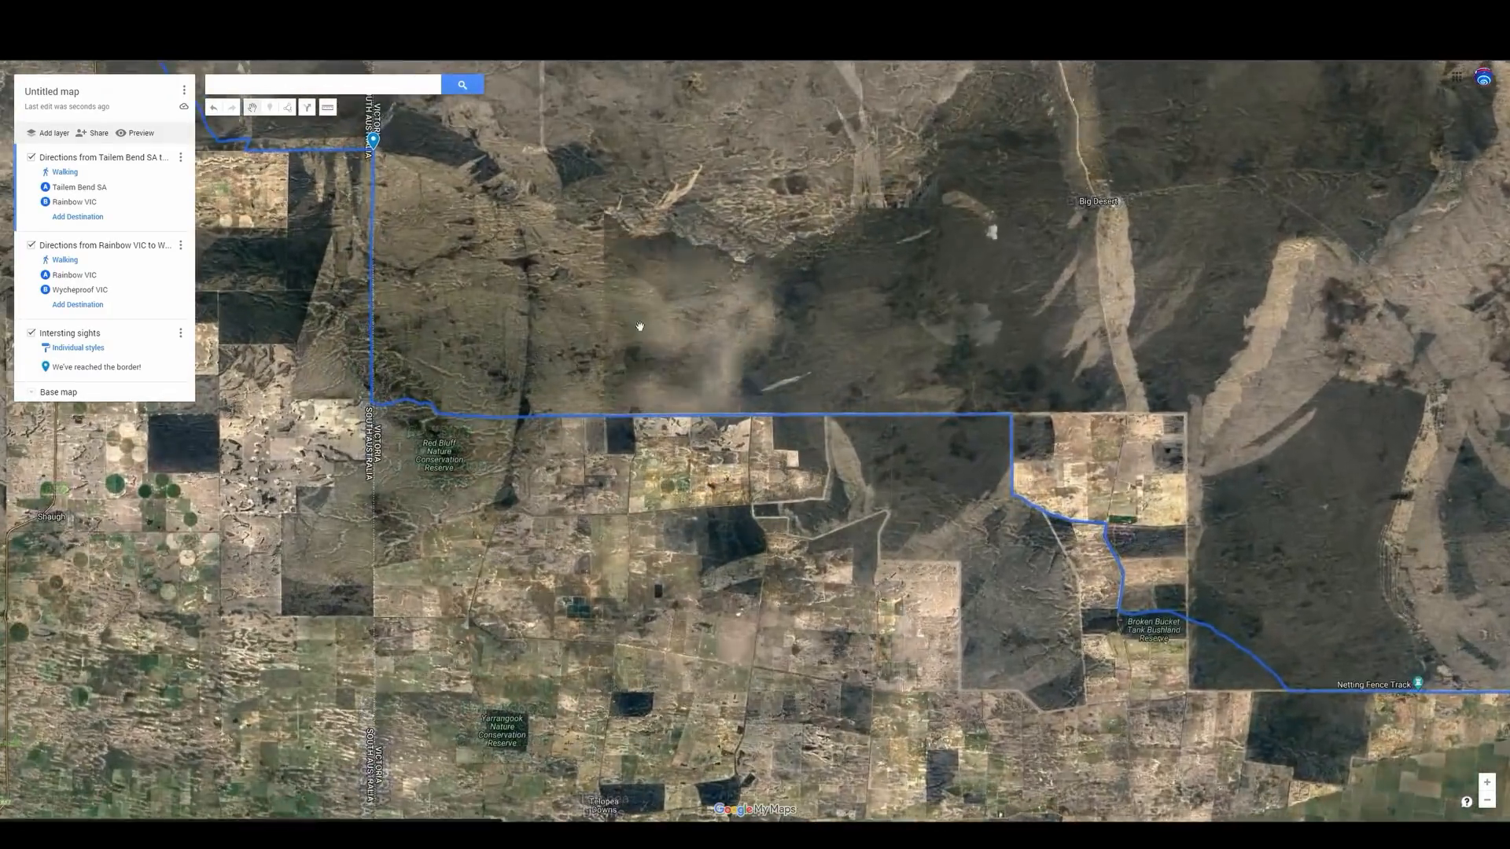
scroll(388, 172, up, 2)
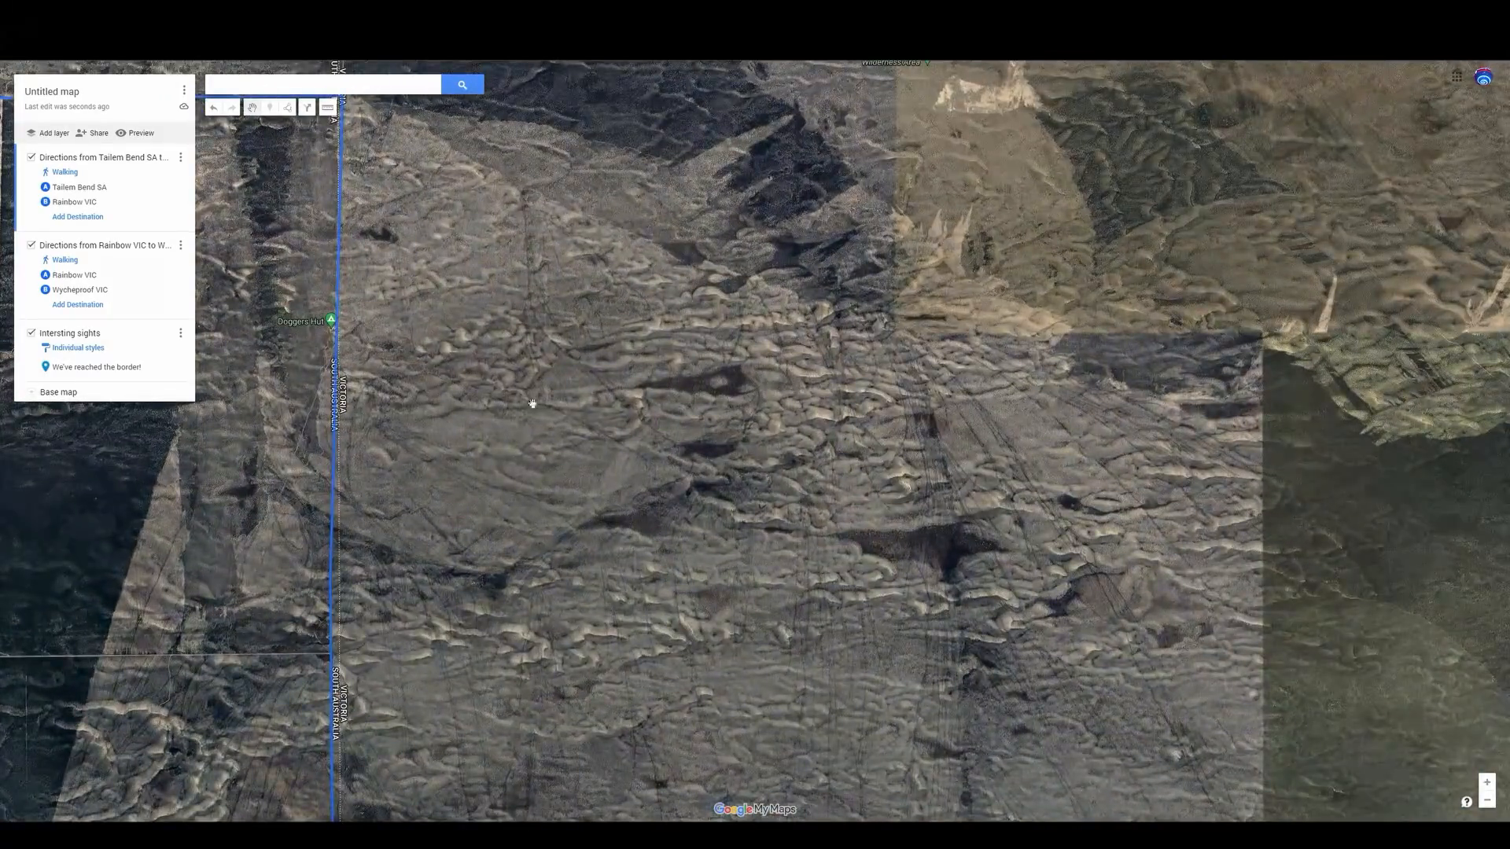
scroll(532, 404, down, 2)
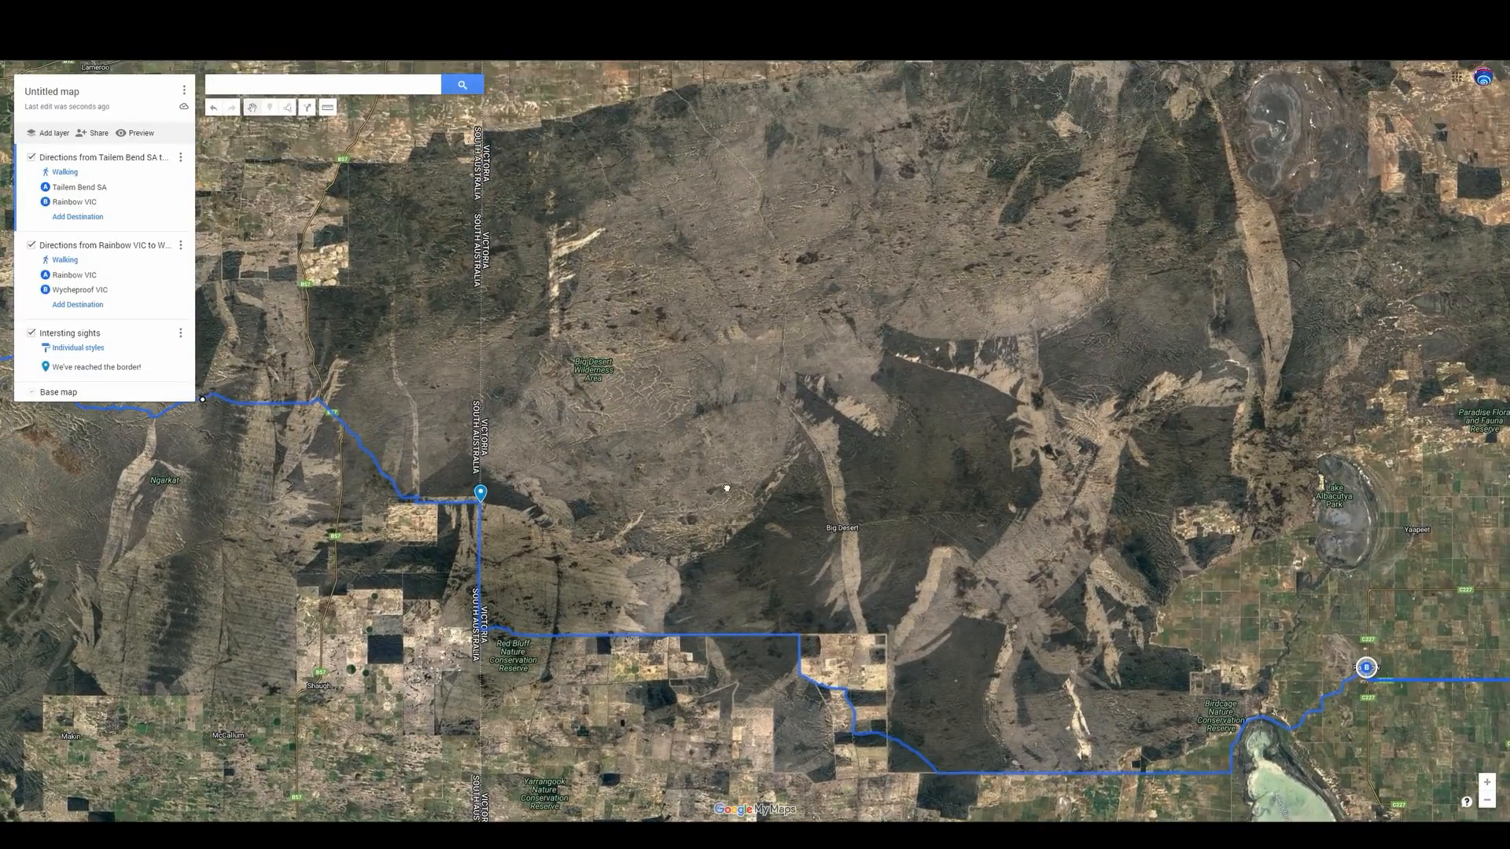
mouse_move(727, 488)
mouse_down()
mouse_move(698, 526)
mouse_move(669, 484)
mouse_move(685, 505)
mouse_up()
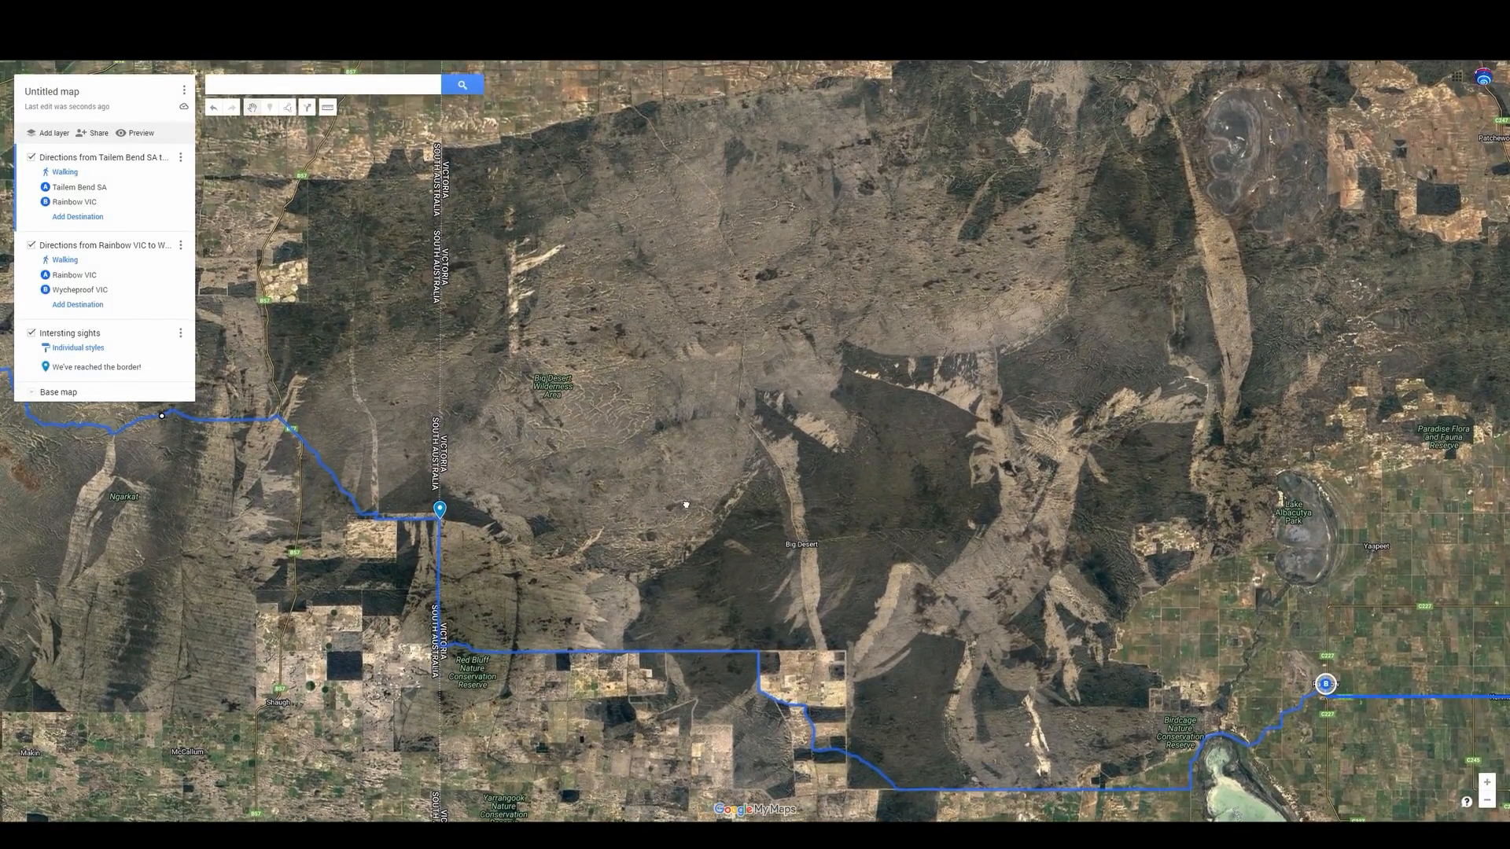
click(253, 90)
text(mil)
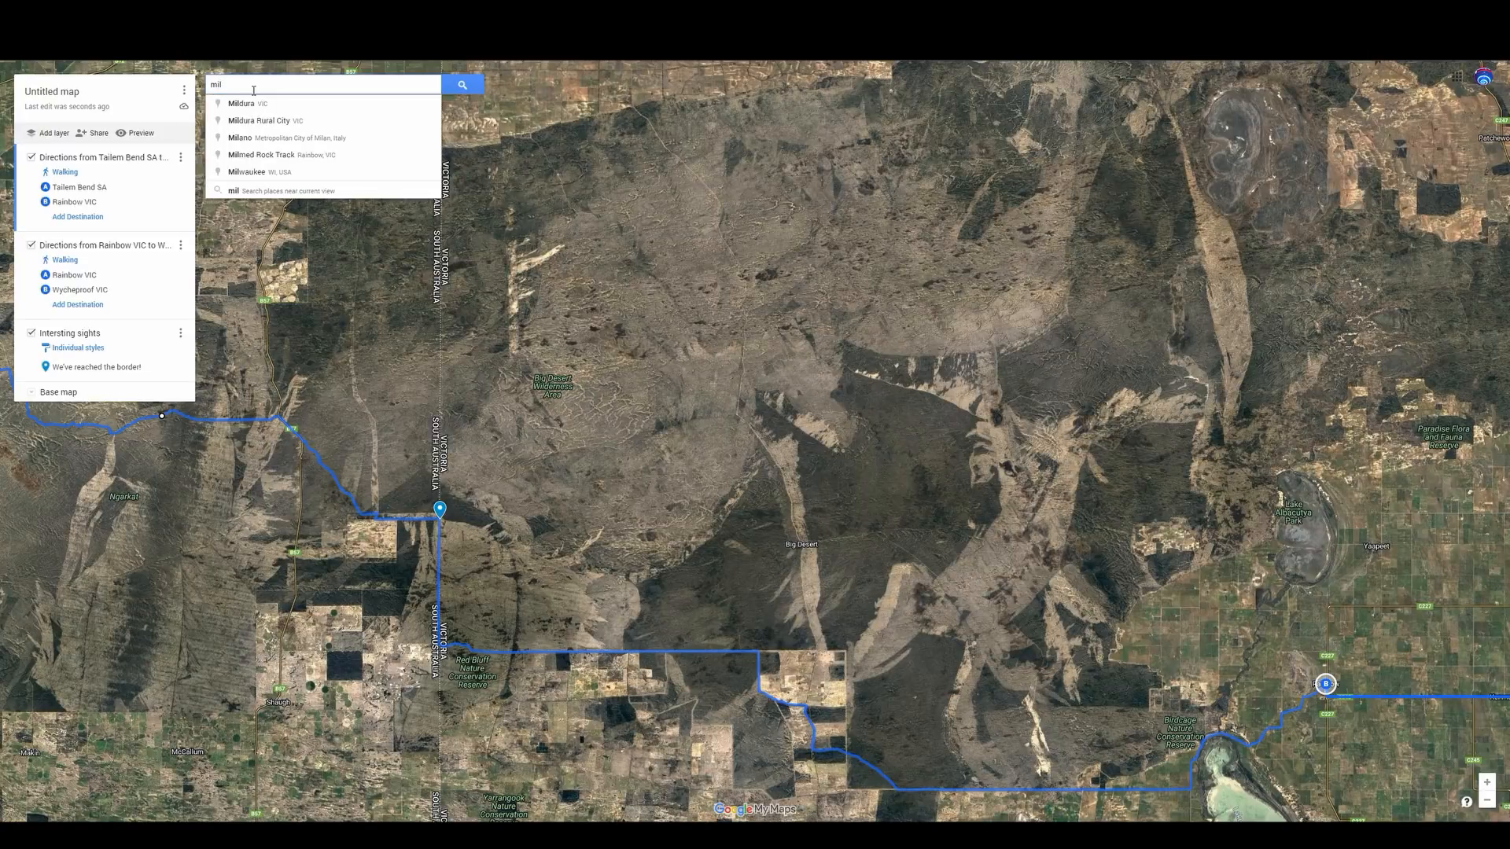
text(med)
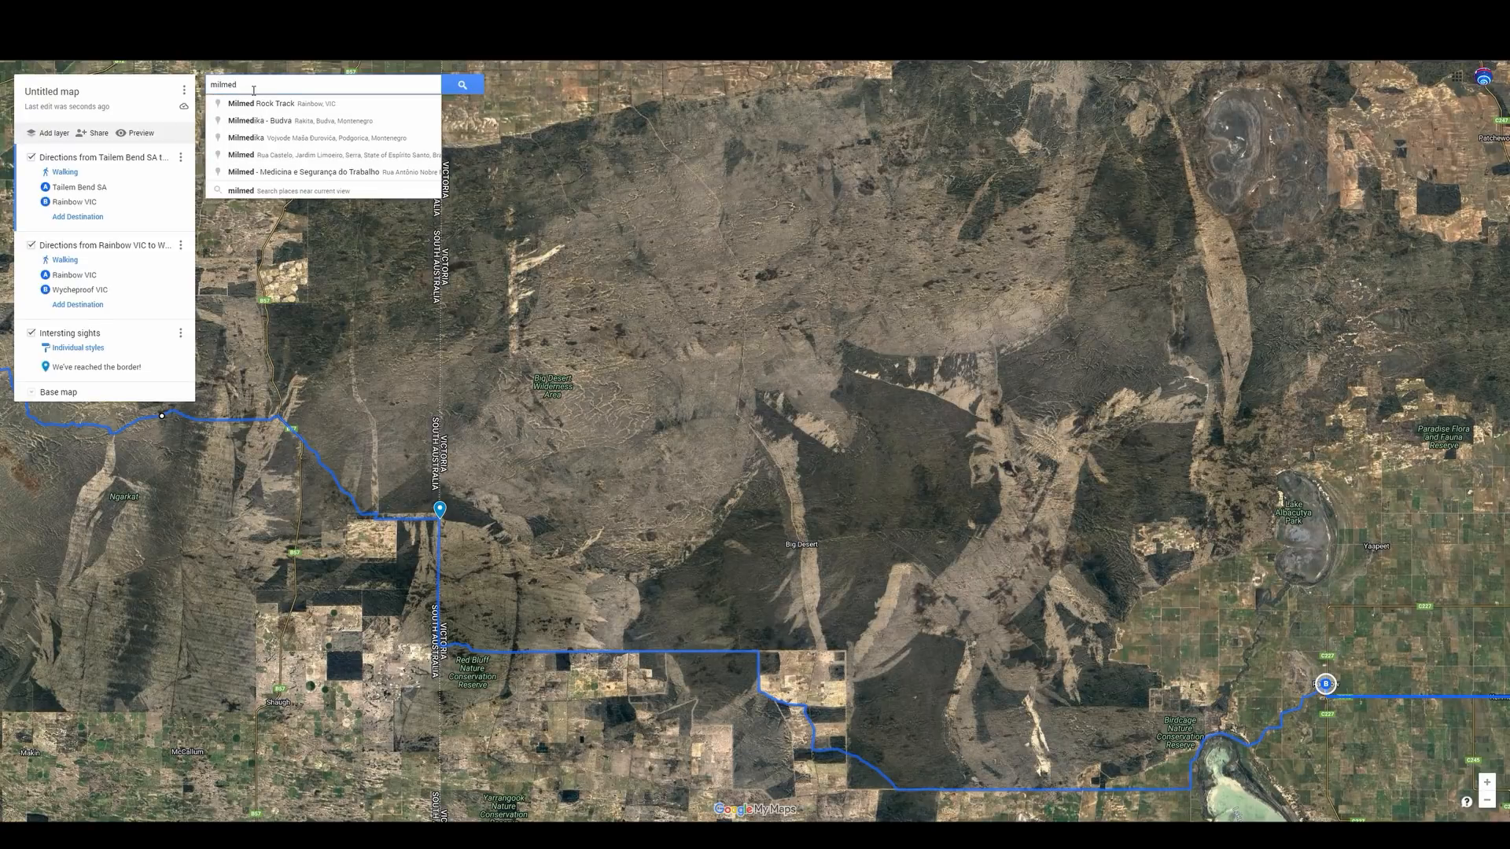
click(258, 105)
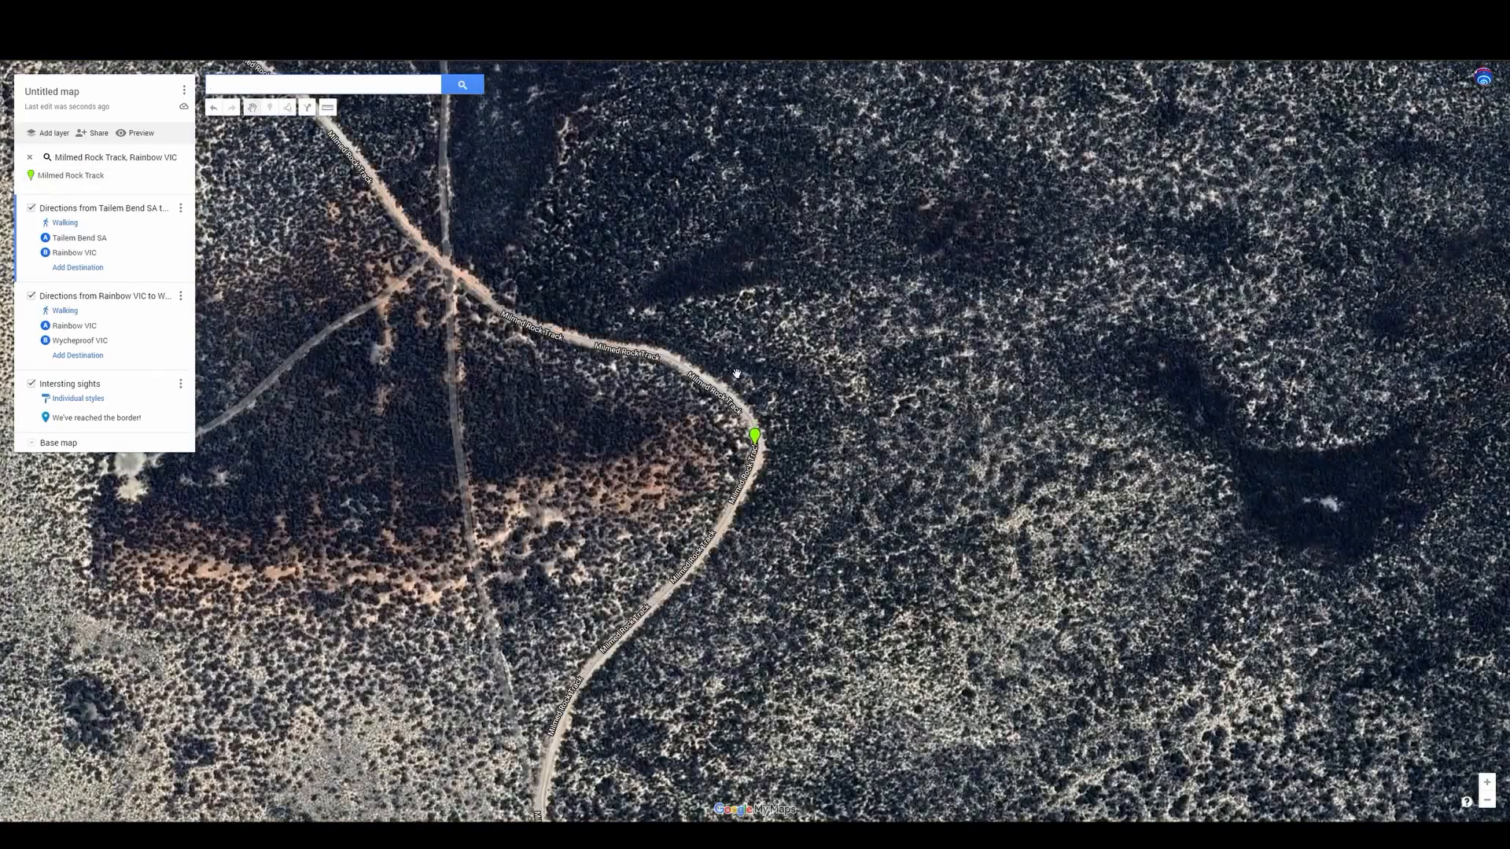
Reroute the Tailem Bend to Rainbow route north of the lake so it passes the Milmed Rock Track search marker
scroll(732, 413, down, 5)
scroll(621, 378, down, 4)
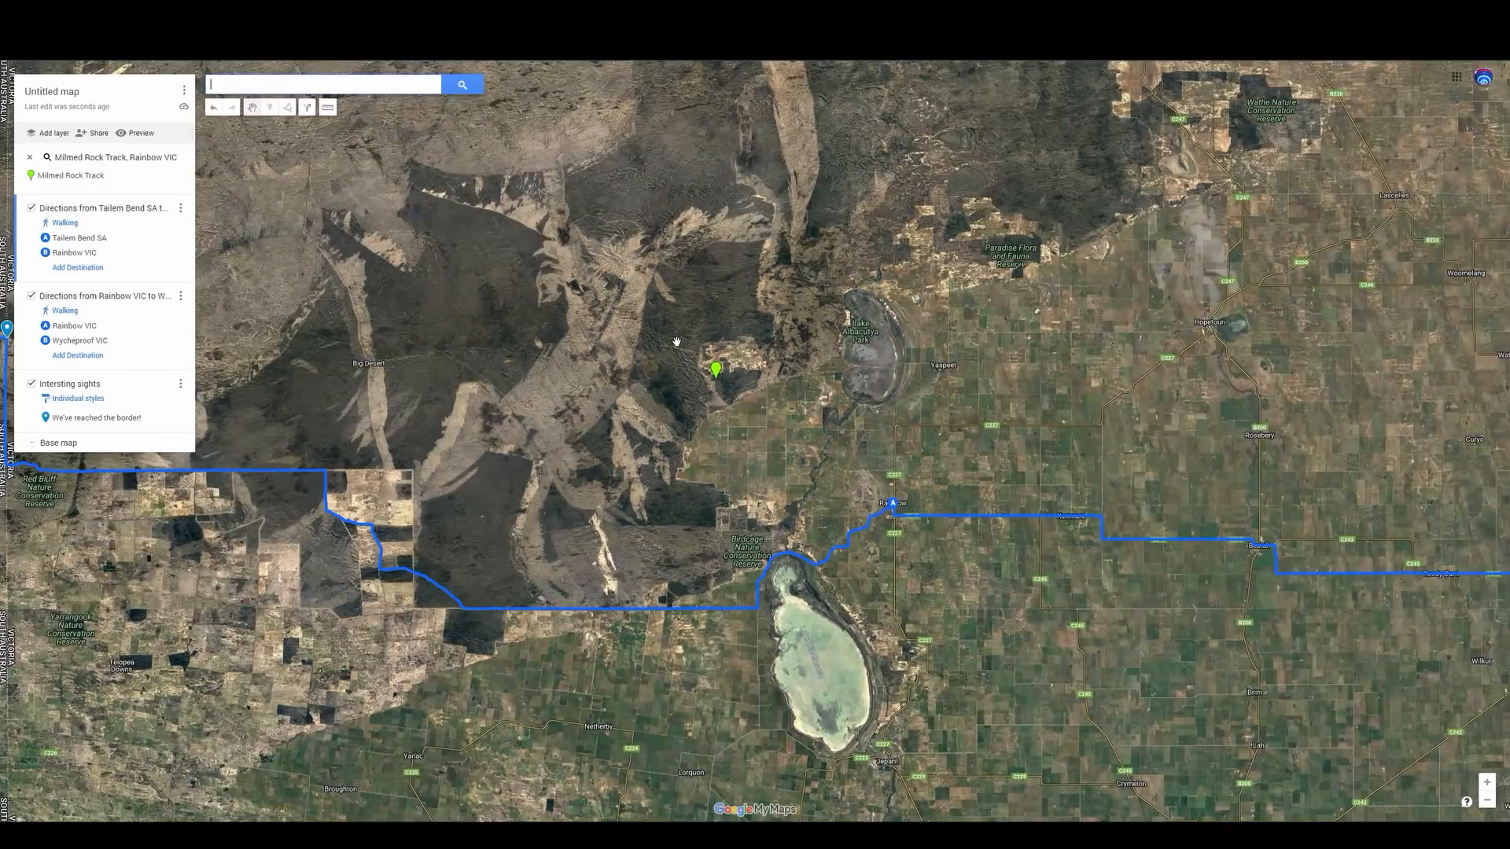
scroll(616, 385, up, 2)
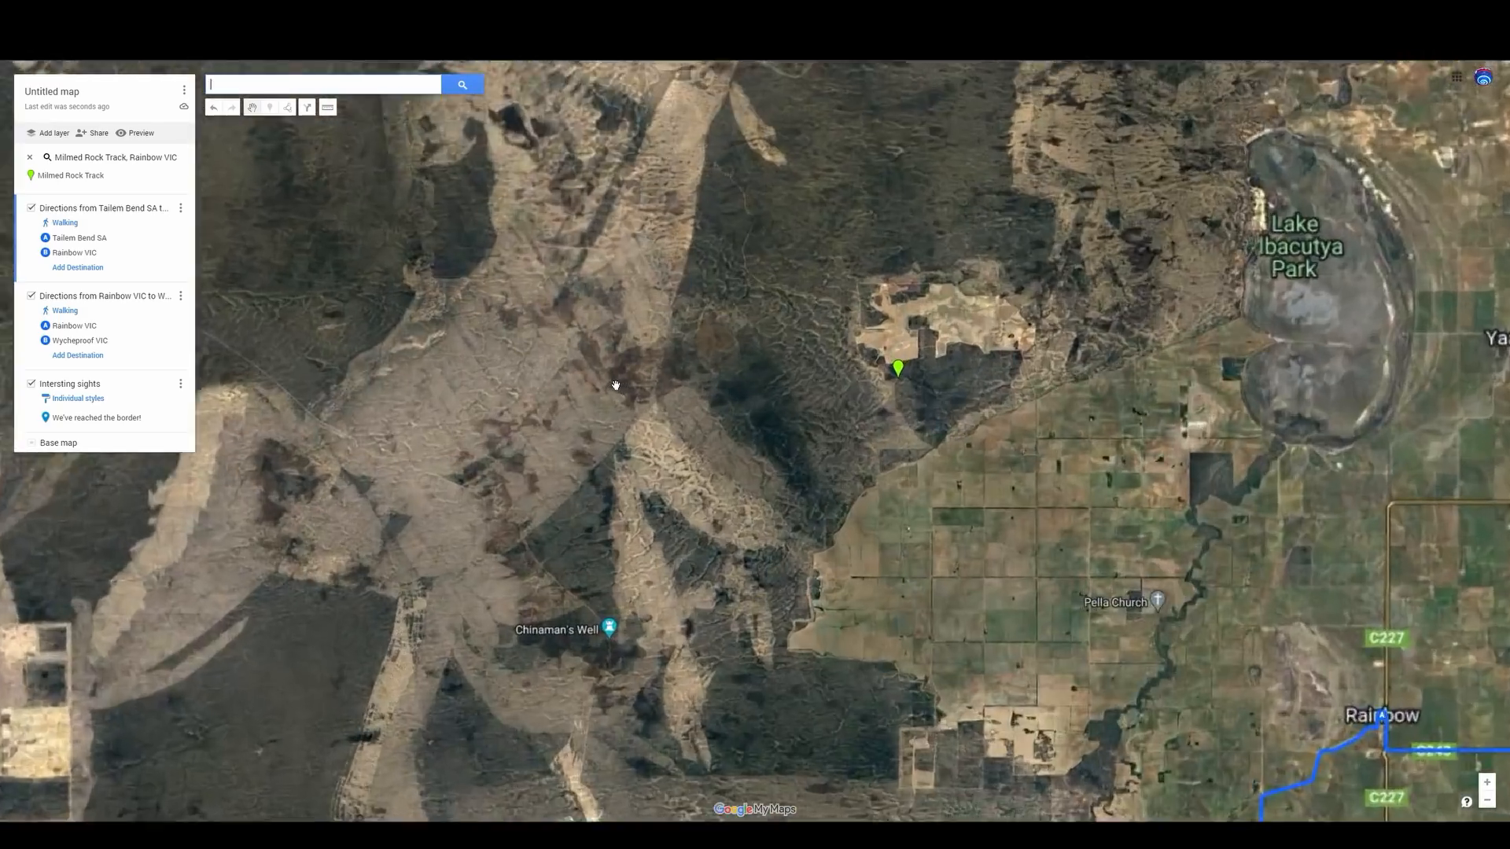
scroll(616, 385, down, 2)
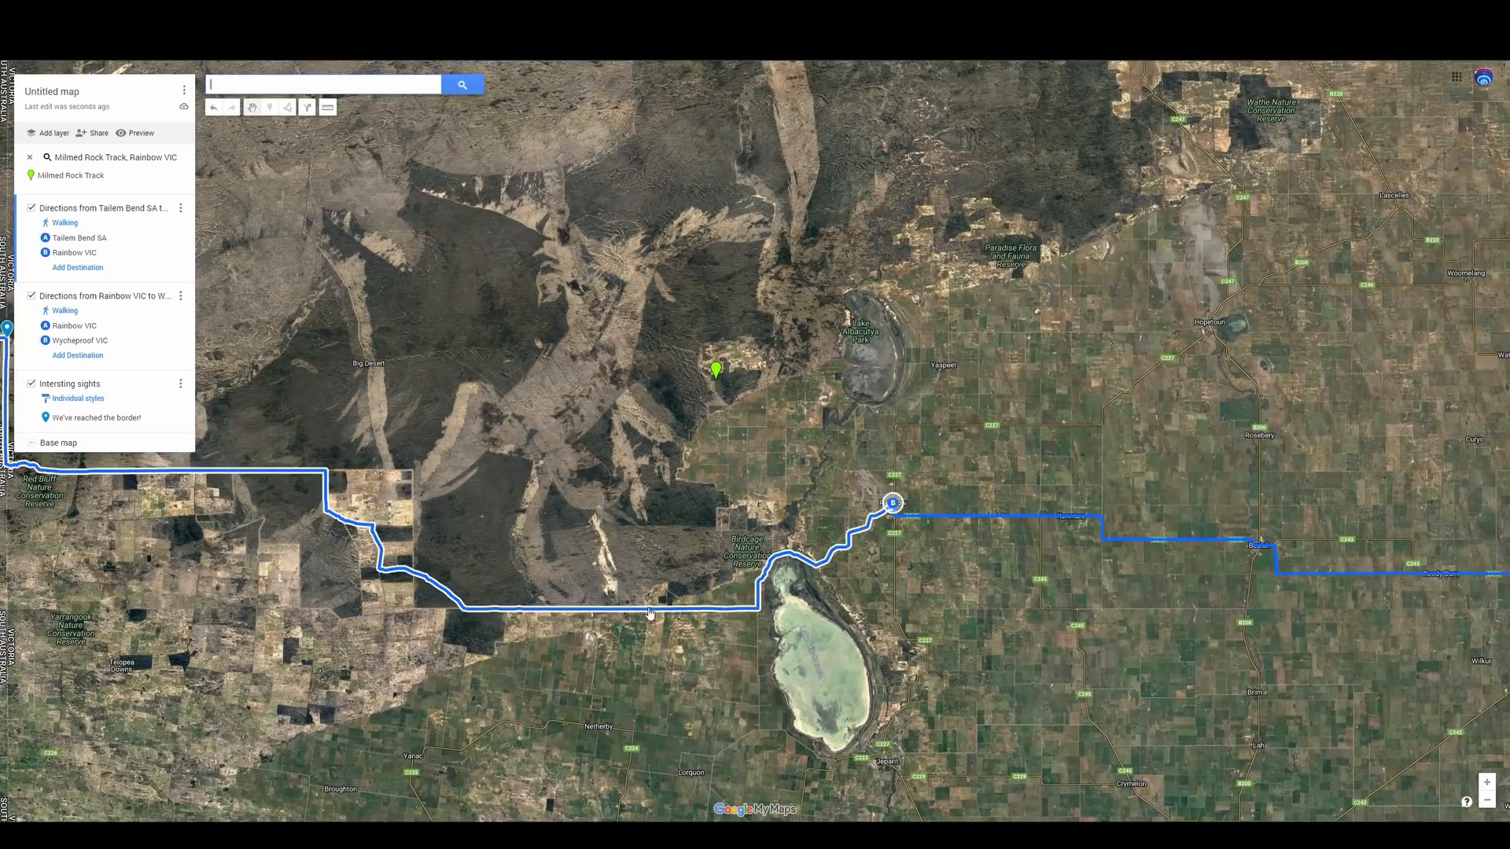
mouse_move(643, 615)
mouse_down()
mouse_move(715, 396)
mouse_move(711, 360)
mouse_up()
scroll(711, 360, up, 4)
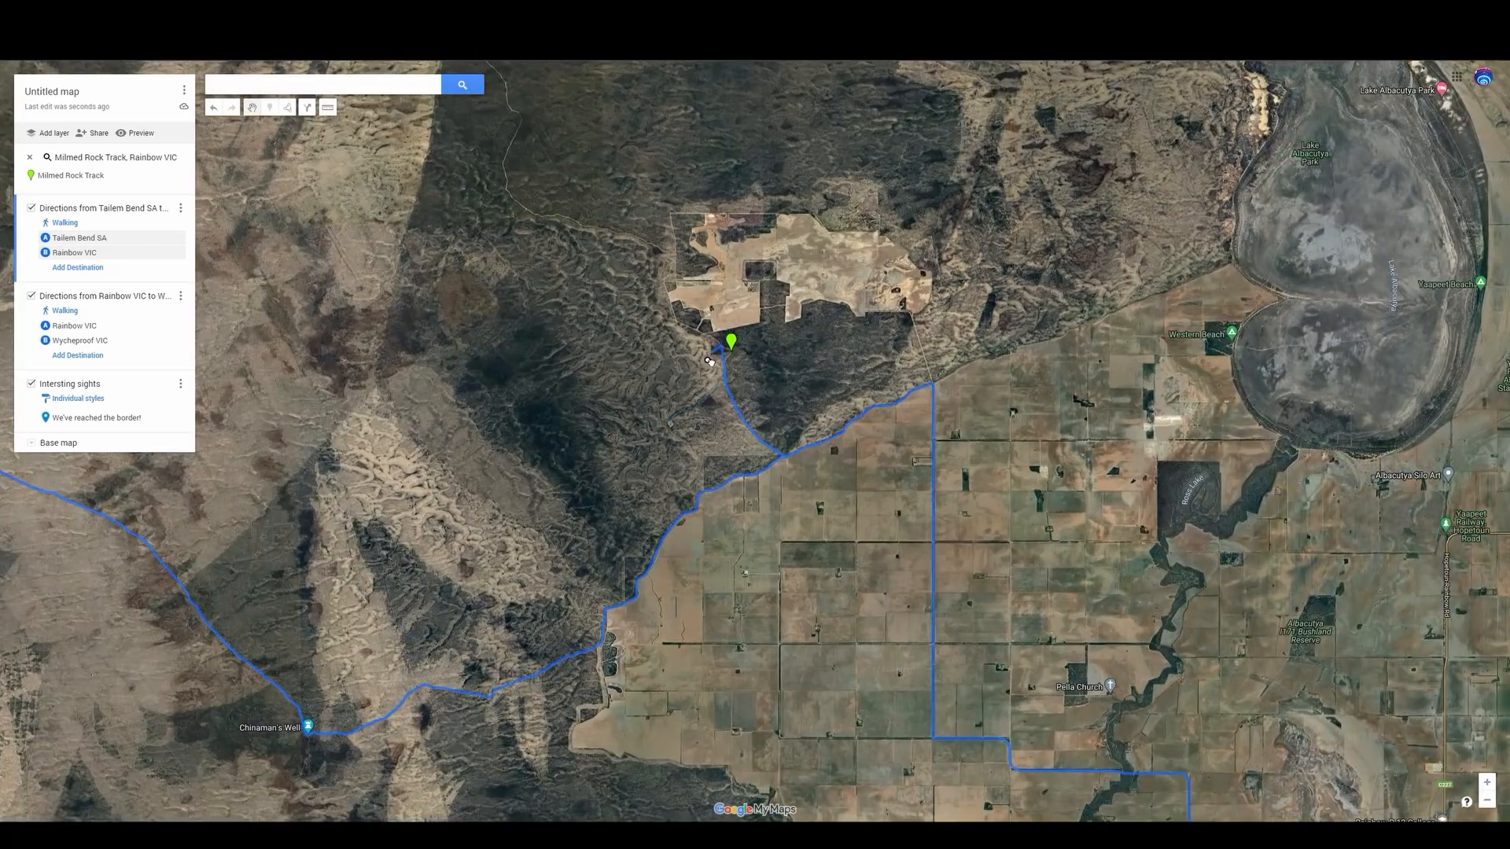
scroll(710, 361, up, 4)
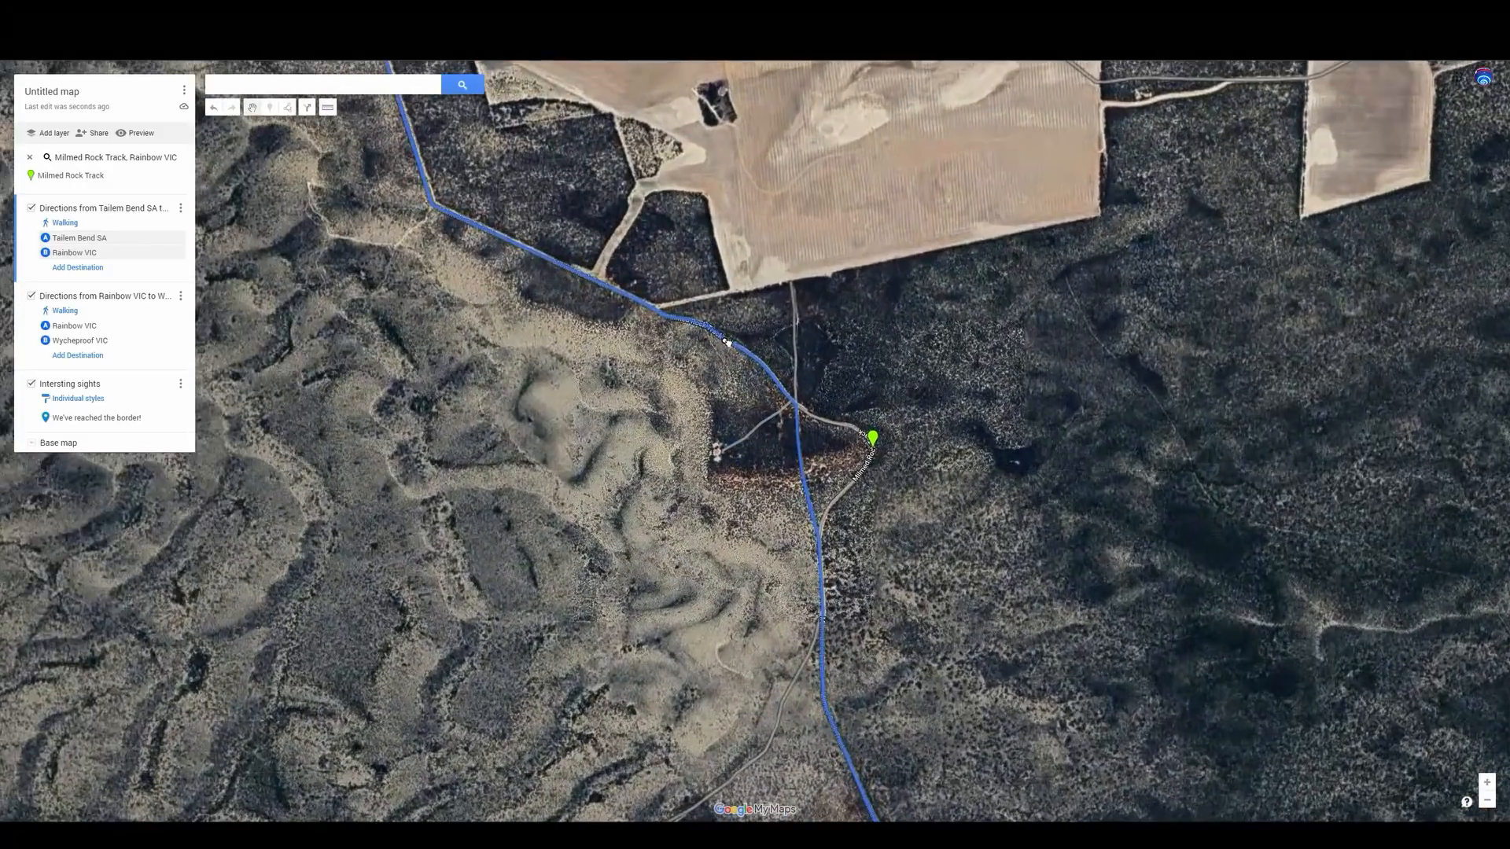
scroll(751, 423, down, 3)
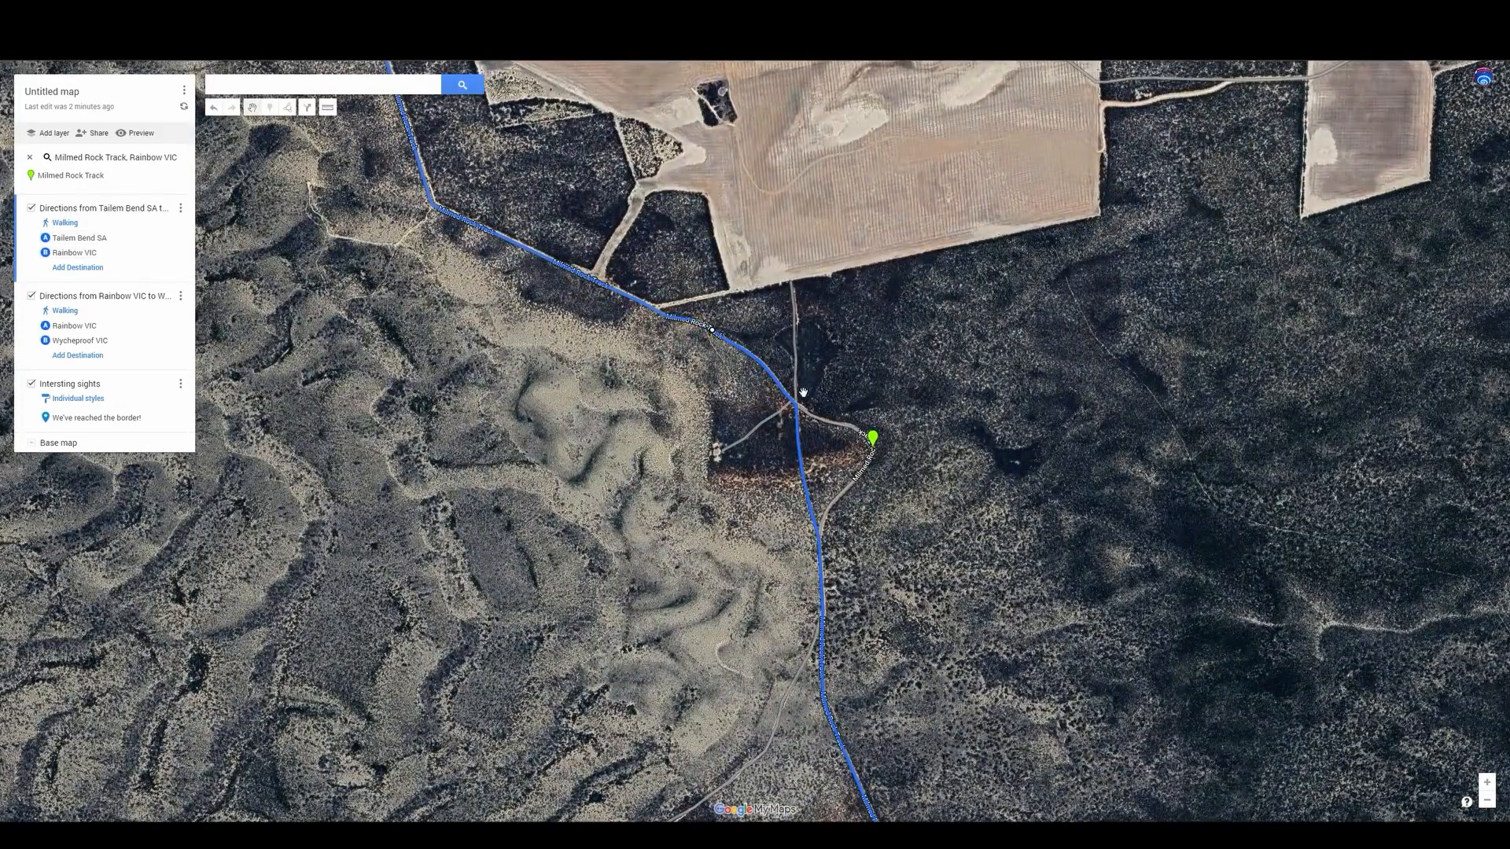
scroll(750, 423, down, 2)
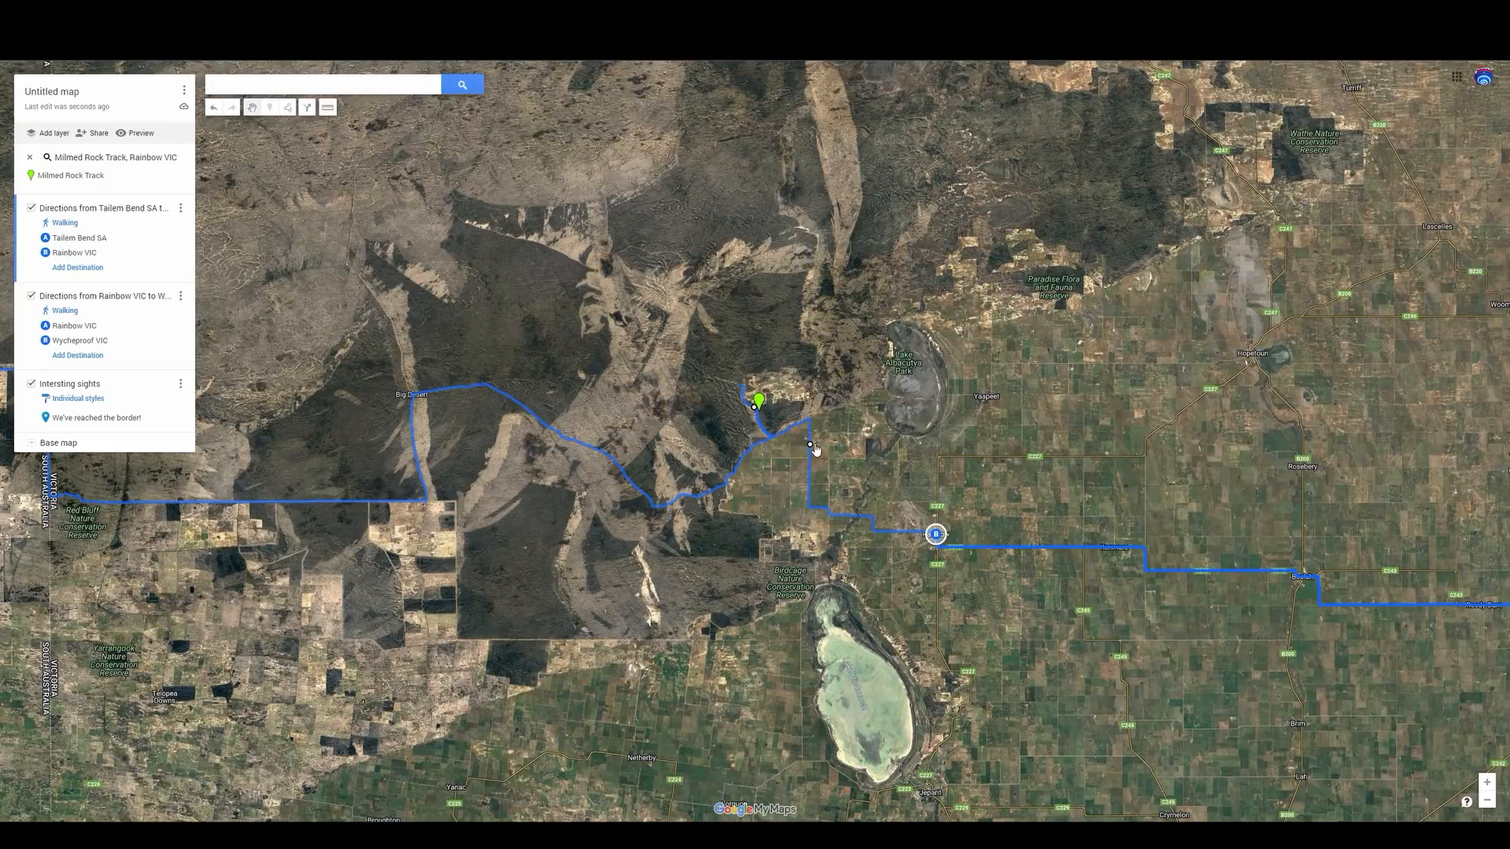
Pull the route north of Big Desert onto the track running across the dark scrubland northwest of the Milmed Rock Track marker
scroll(501, 289, up, 1)
scroll(502, 290, up, 1)
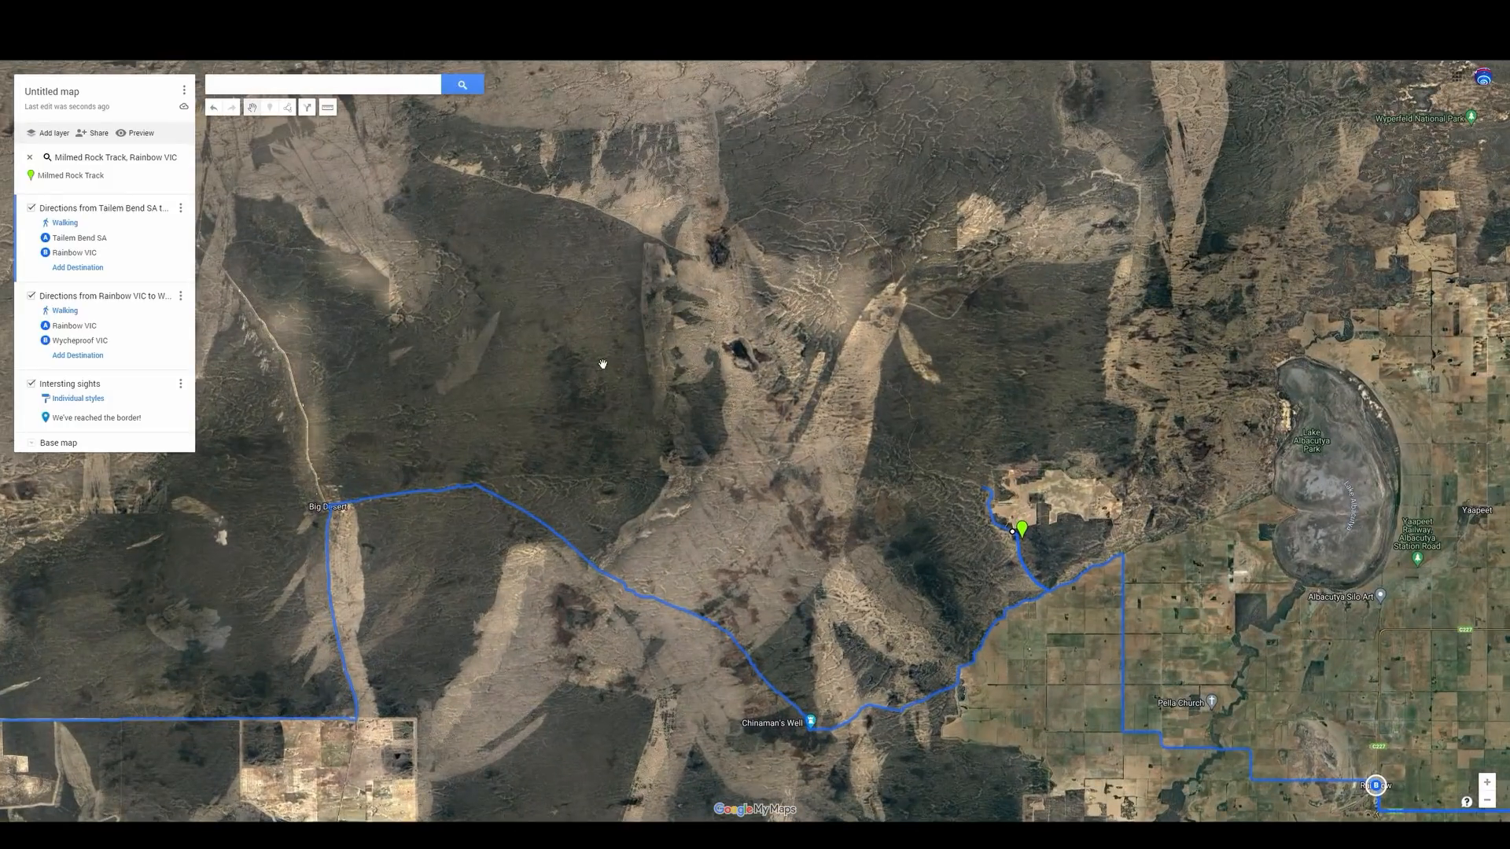
scroll(836, 495, up, 2)
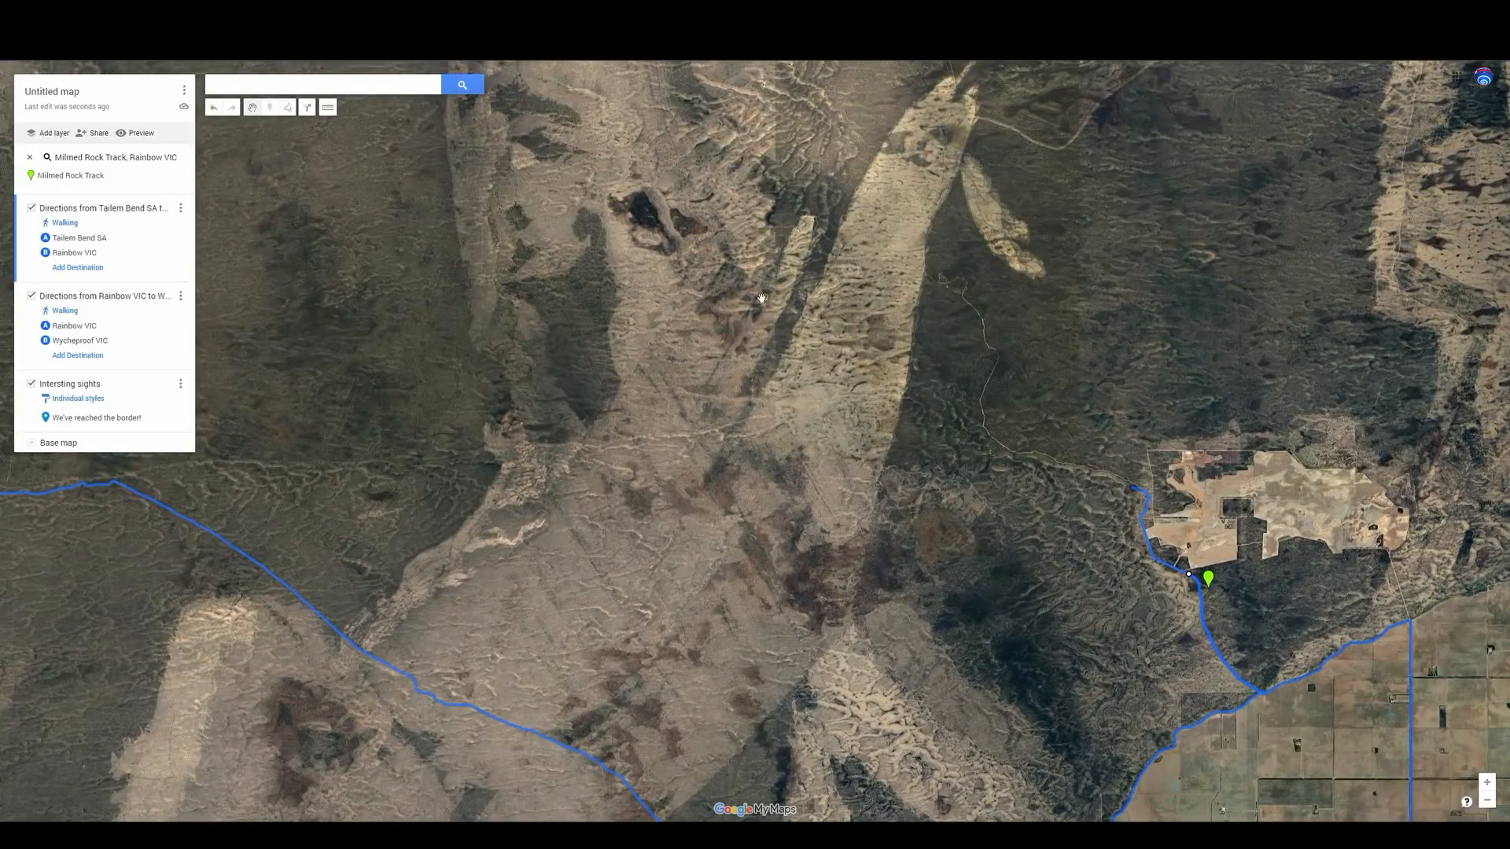
drag(527, 317, 918, 594)
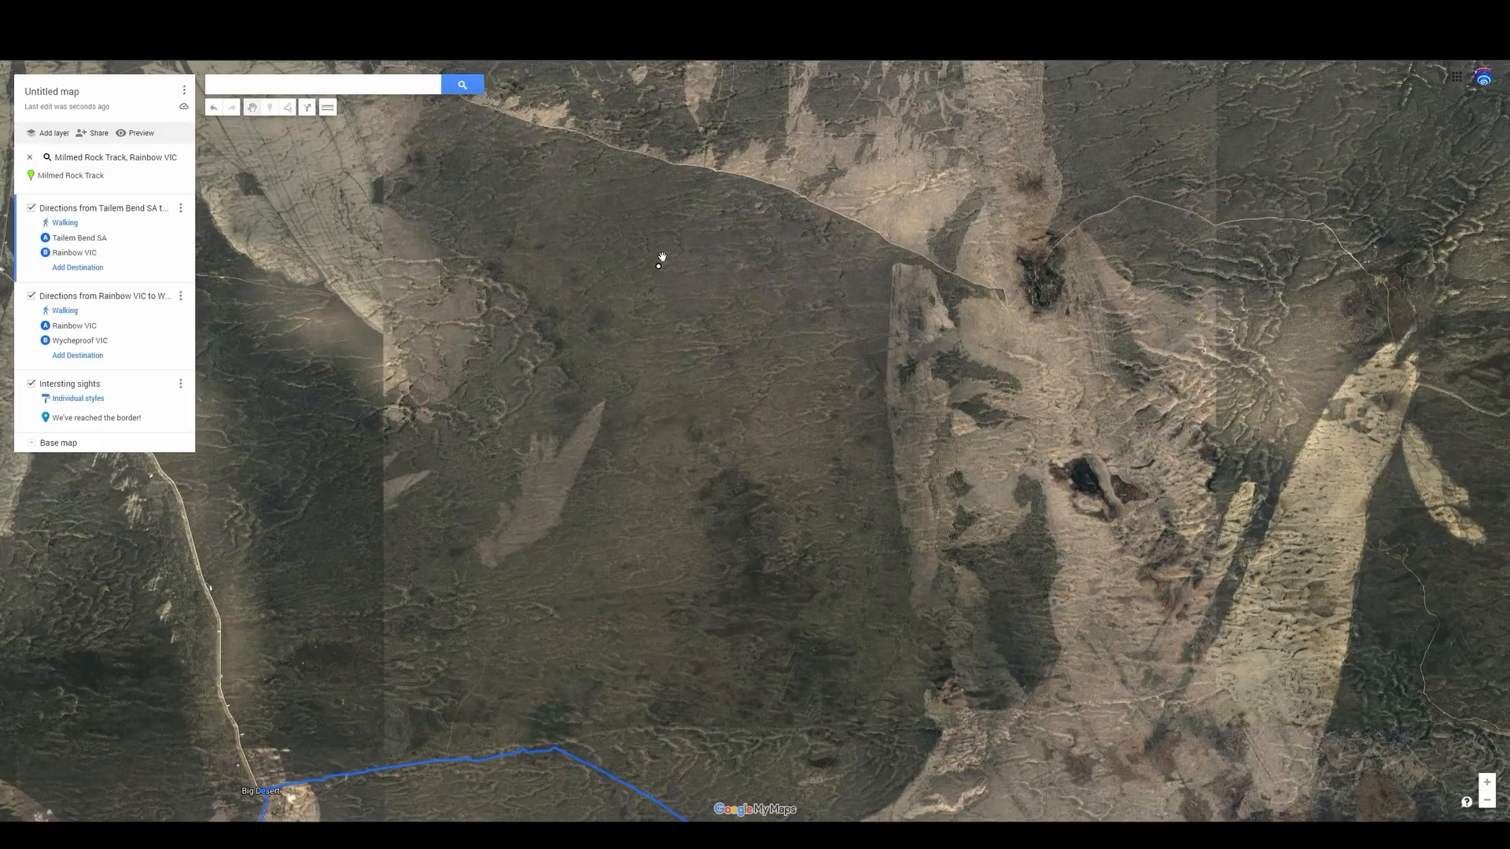
drag(663, 173, 665, 162)
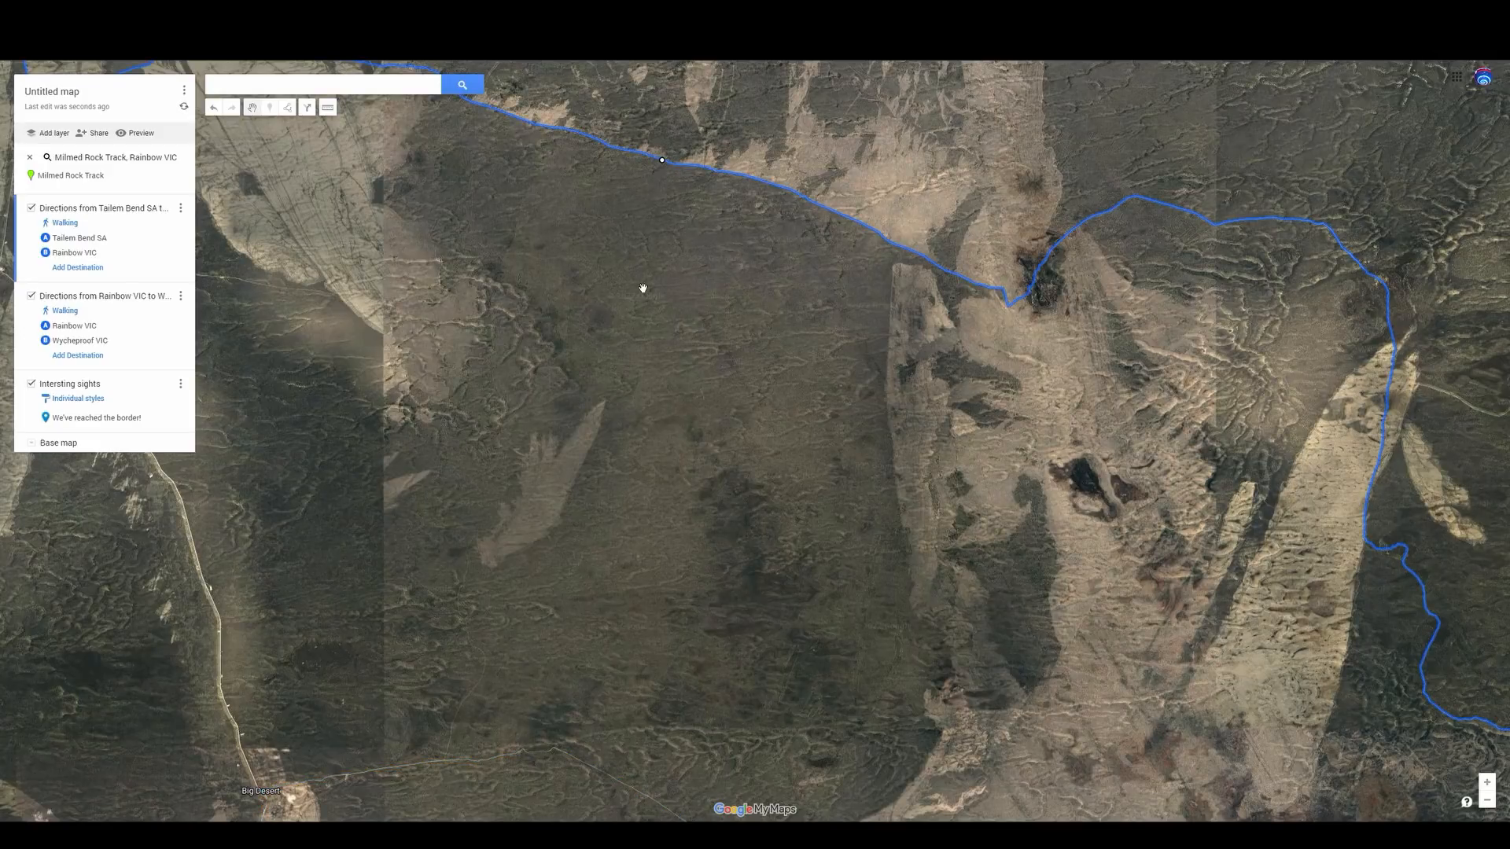
Examine the rerouted path through the desert, including the junction where Milmed Rock Track meets the north-south road
scroll(641, 287, down, 2)
scroll(678, 382, down, 1)
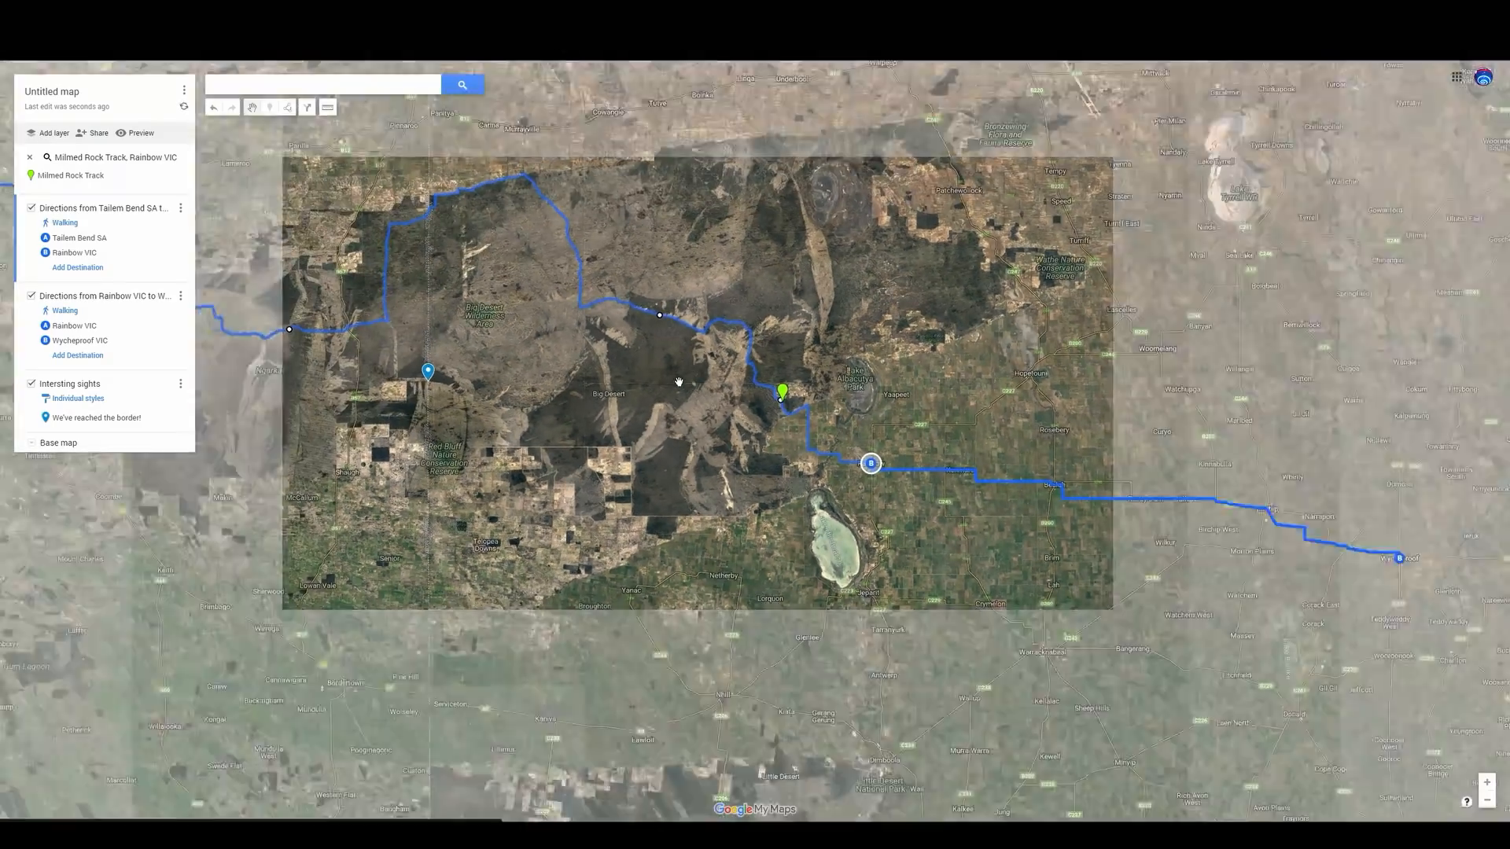
scroll(649, 443, up, 2)
scroll(650, 443, up, 3)
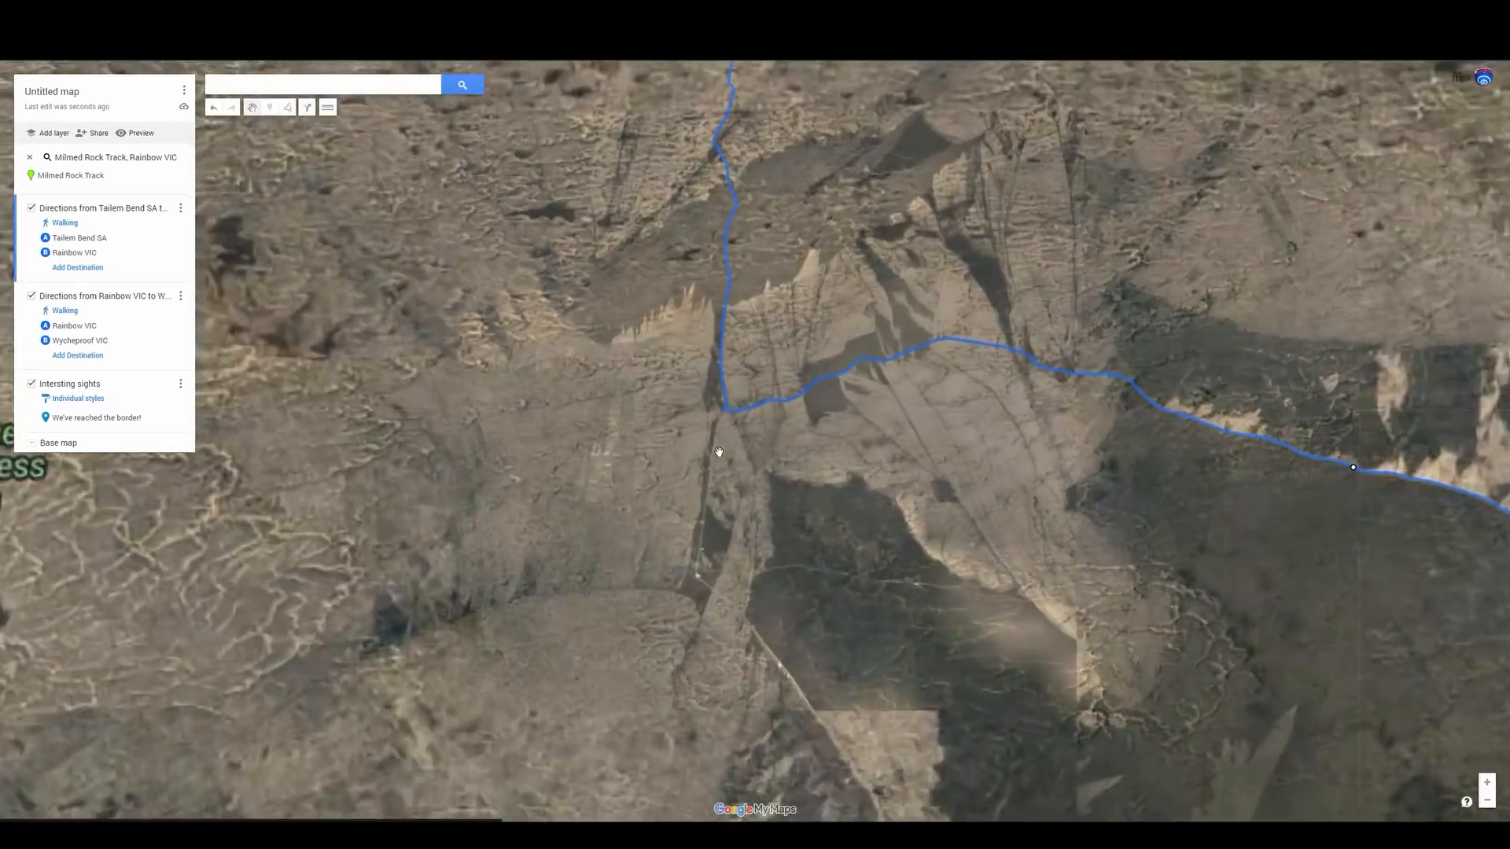
scroll(757, 472, up, 3)
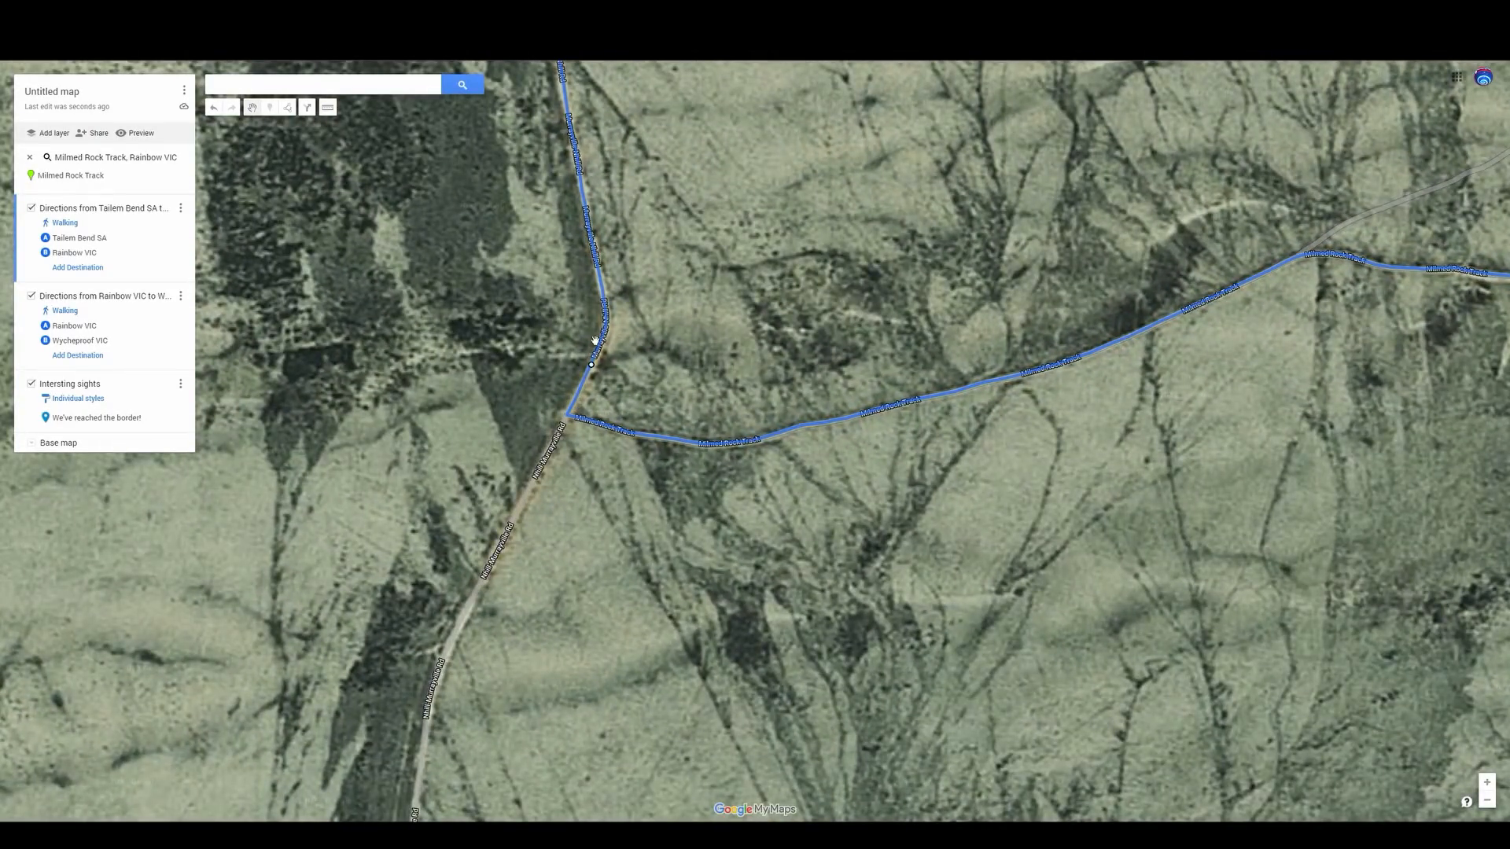
scroll(568, 438, up, 2)
scroll(487, 452, down, 5)
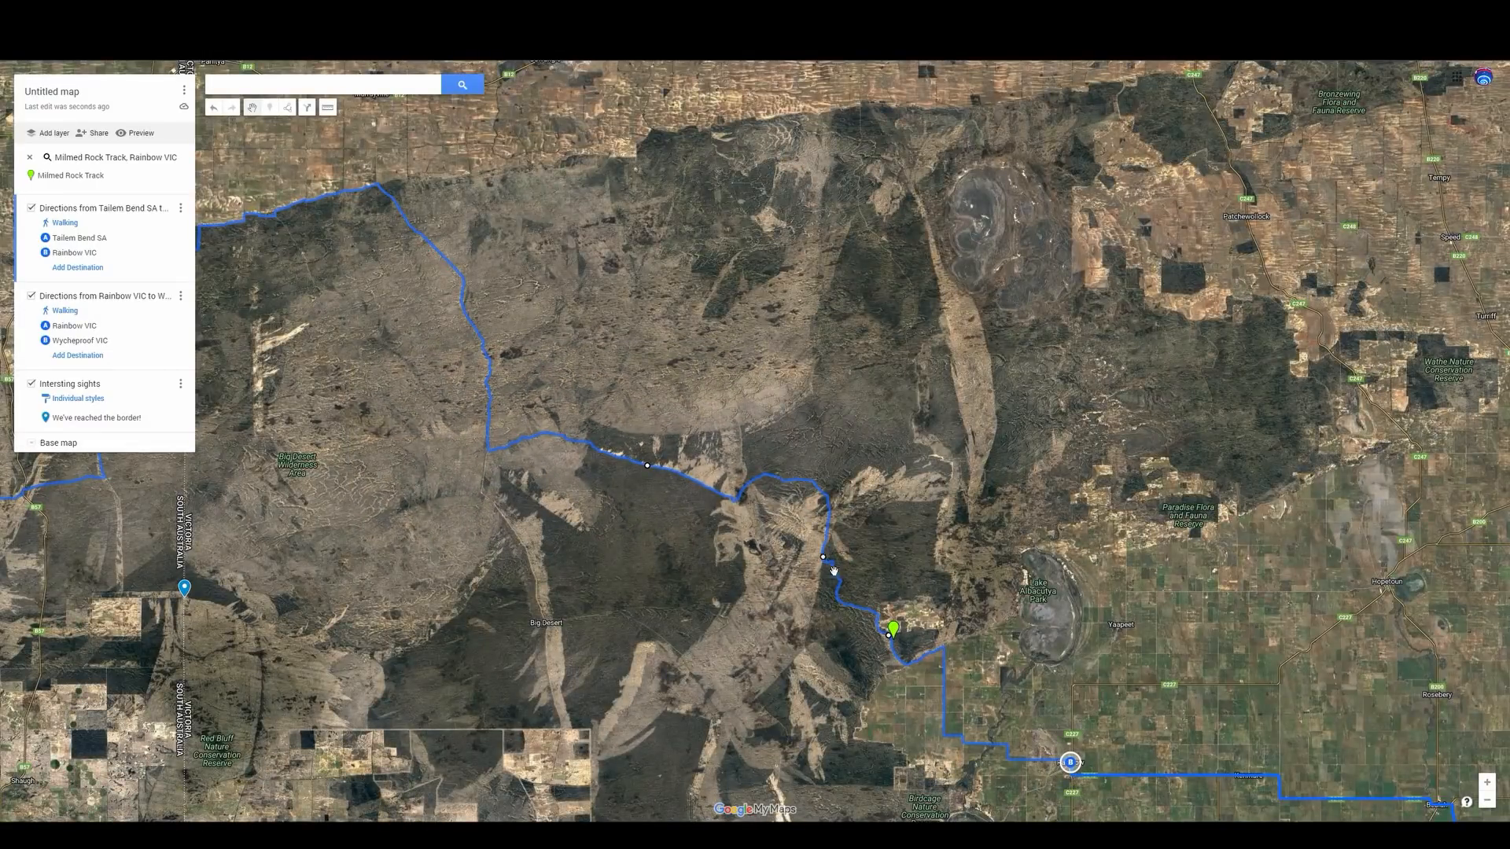
drag(570, 340, 642, 339)
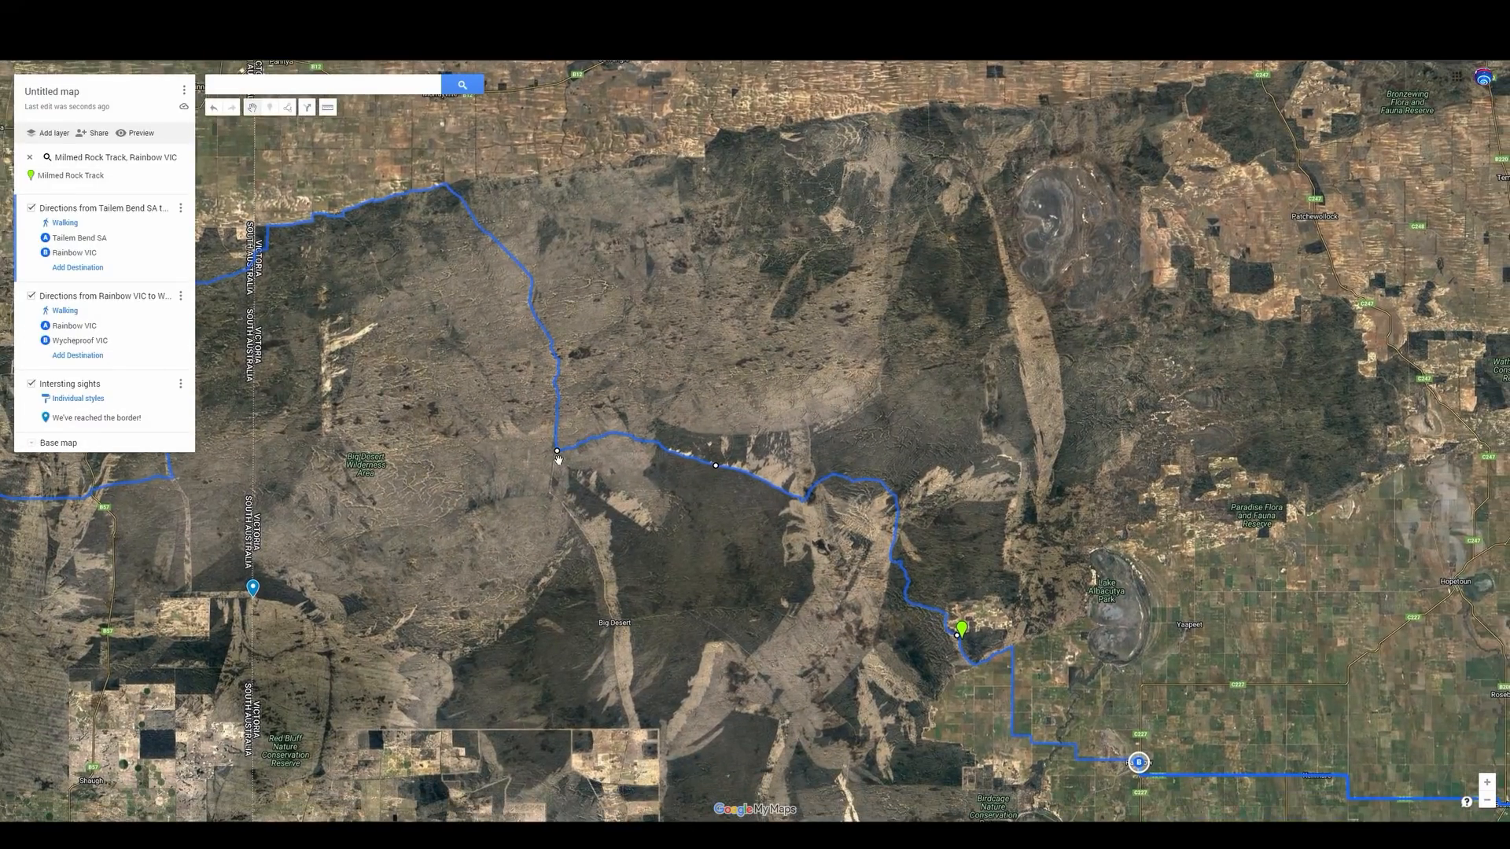
Place a marker in the "Intersting sights" layer at the junction where the route turns between the north-south road and Milmed Rock Track
scroll(560, 456, up, 4)
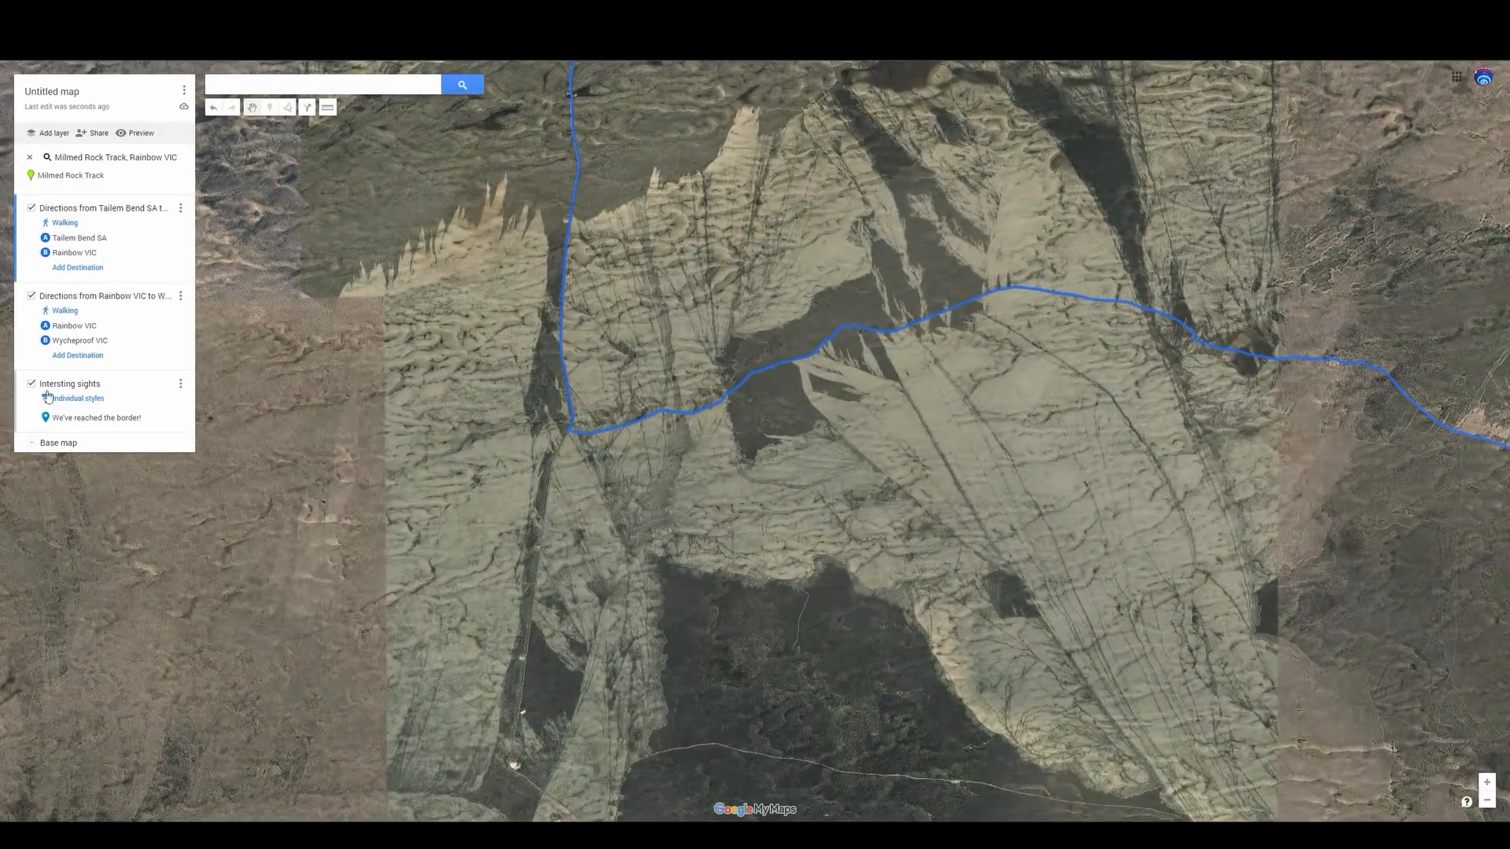
click(30, 414)
click(270, 110)
scroll(566, 455, up, 3)
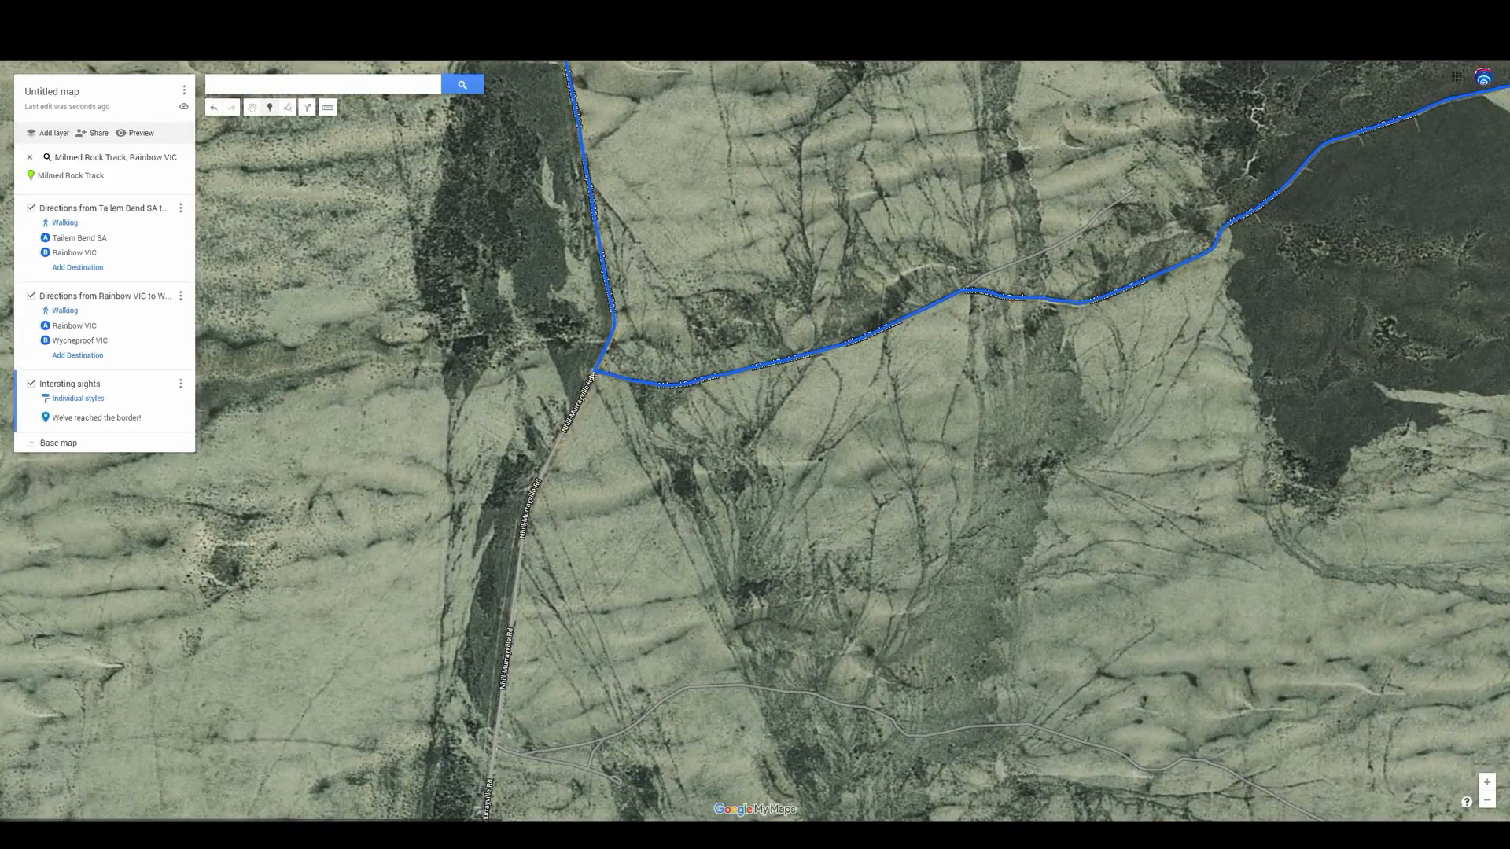
click(600, 375)
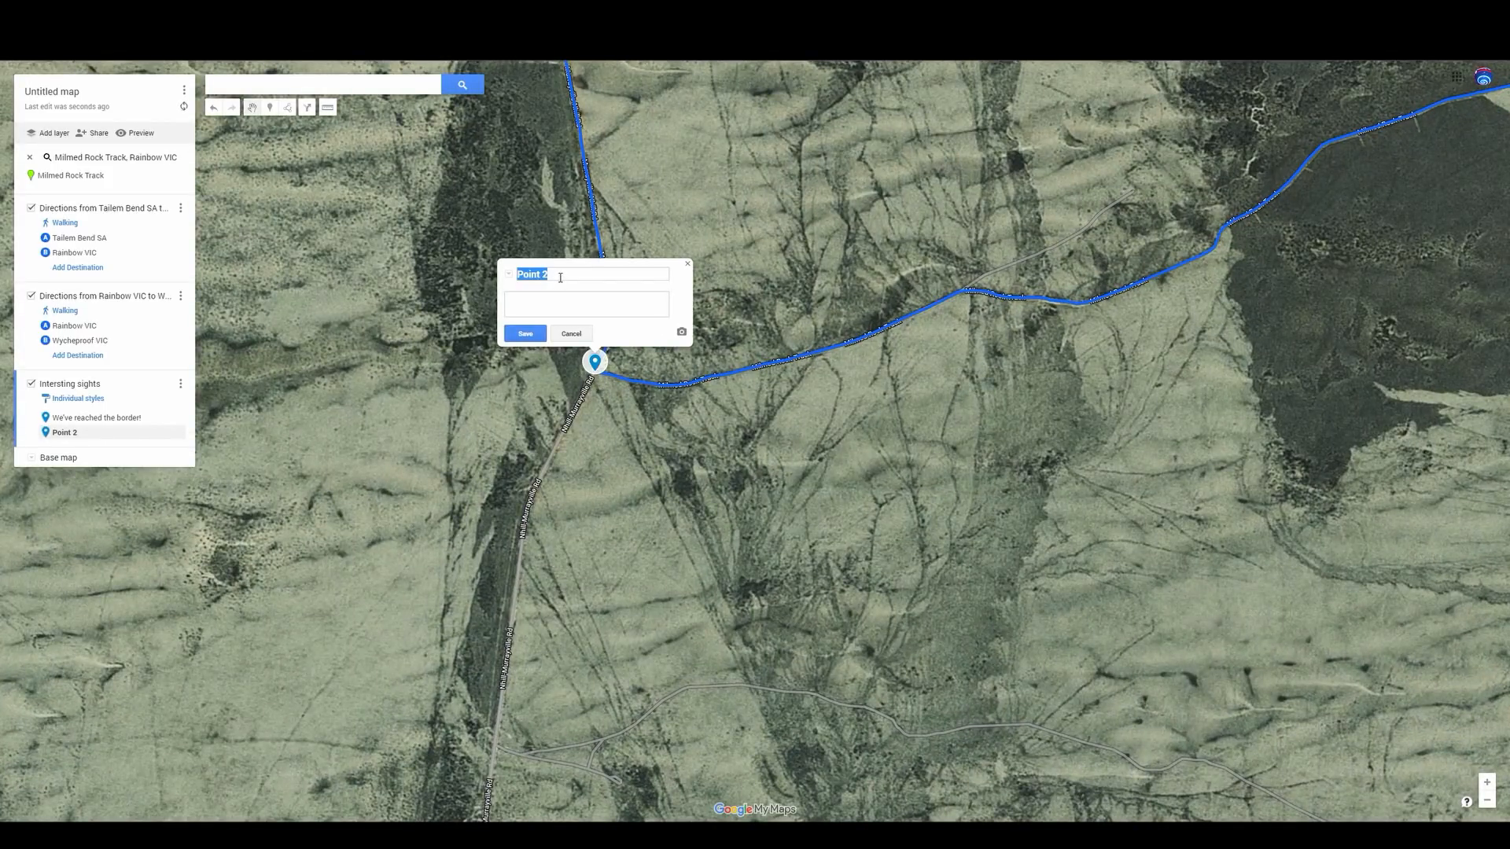
Title the junction marker "Turn Here", save it and dismiss its details
drag(549, 277, 564, 281)
text(Turn Here)
click(525, 334)
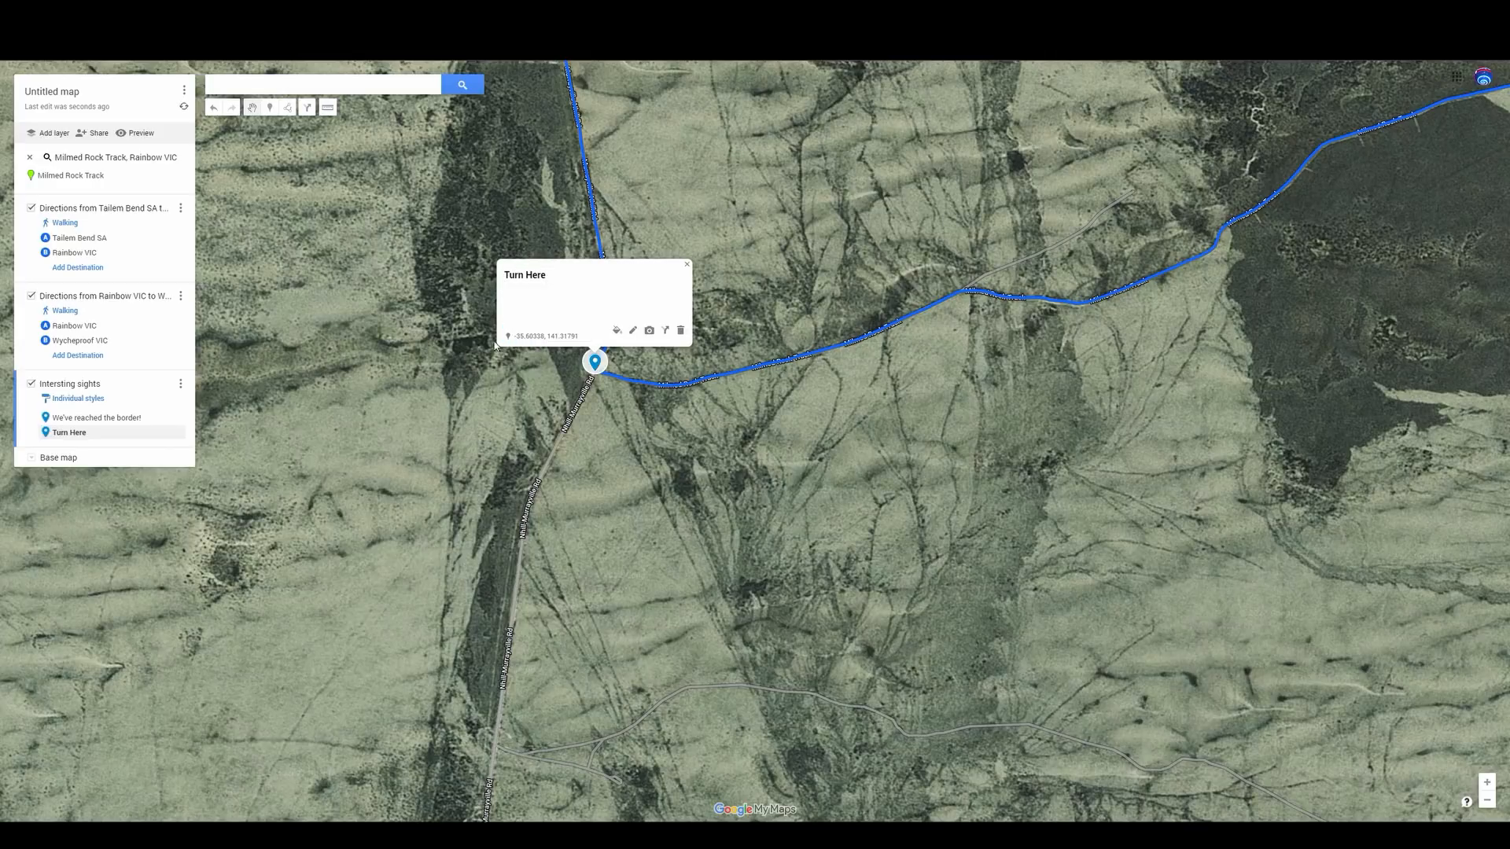
click(687, 265)
Examine the sand dunes and side tracks around the green place marker northeast of the "Turn Here" marker
scroll(489, 417, down, 4)
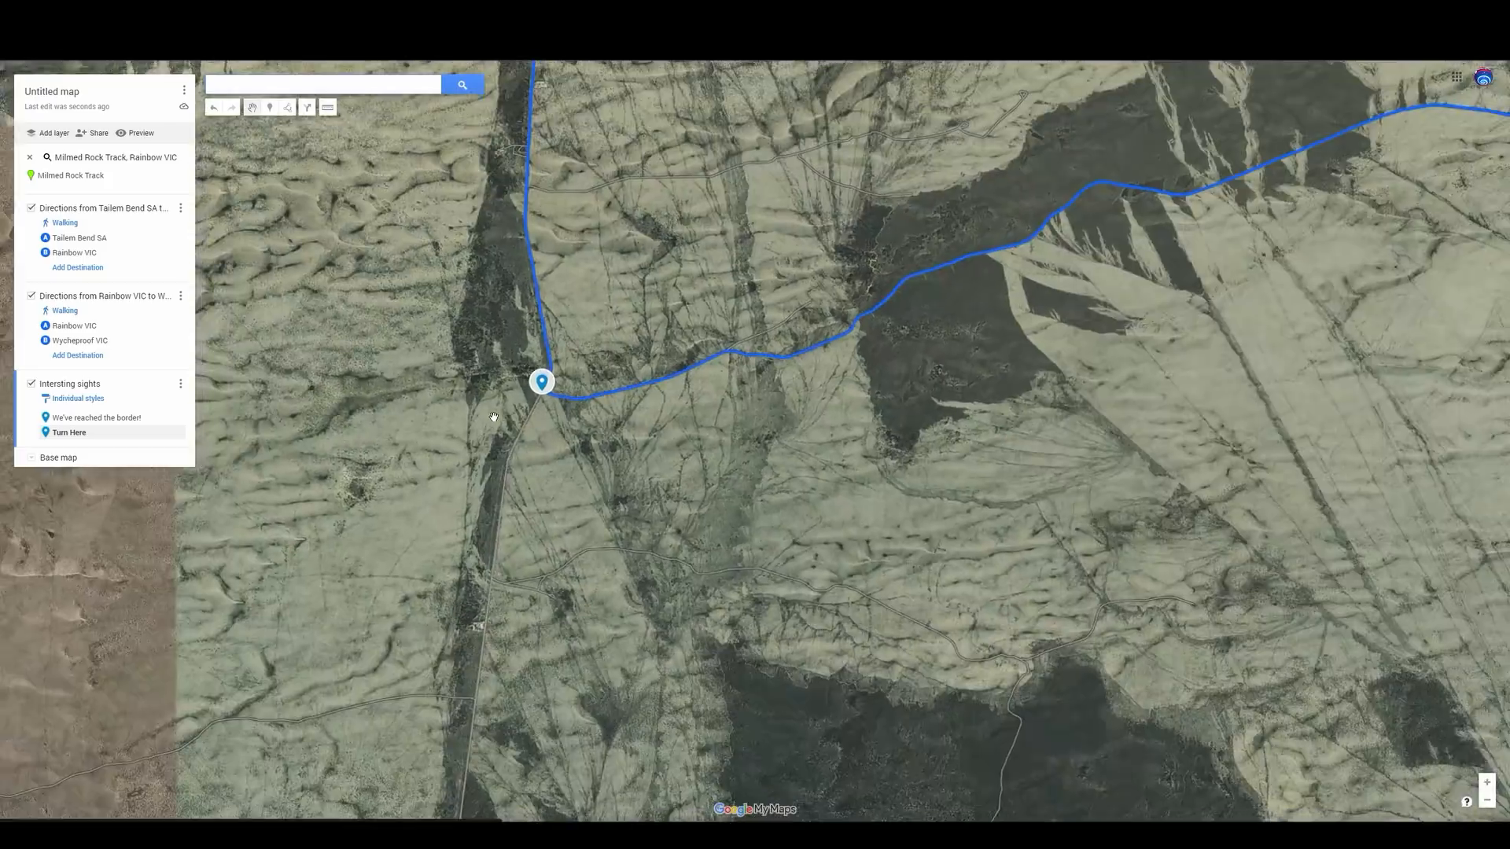
scroll(490, 419, down, 1)
scroll(591, 365, down, 1)
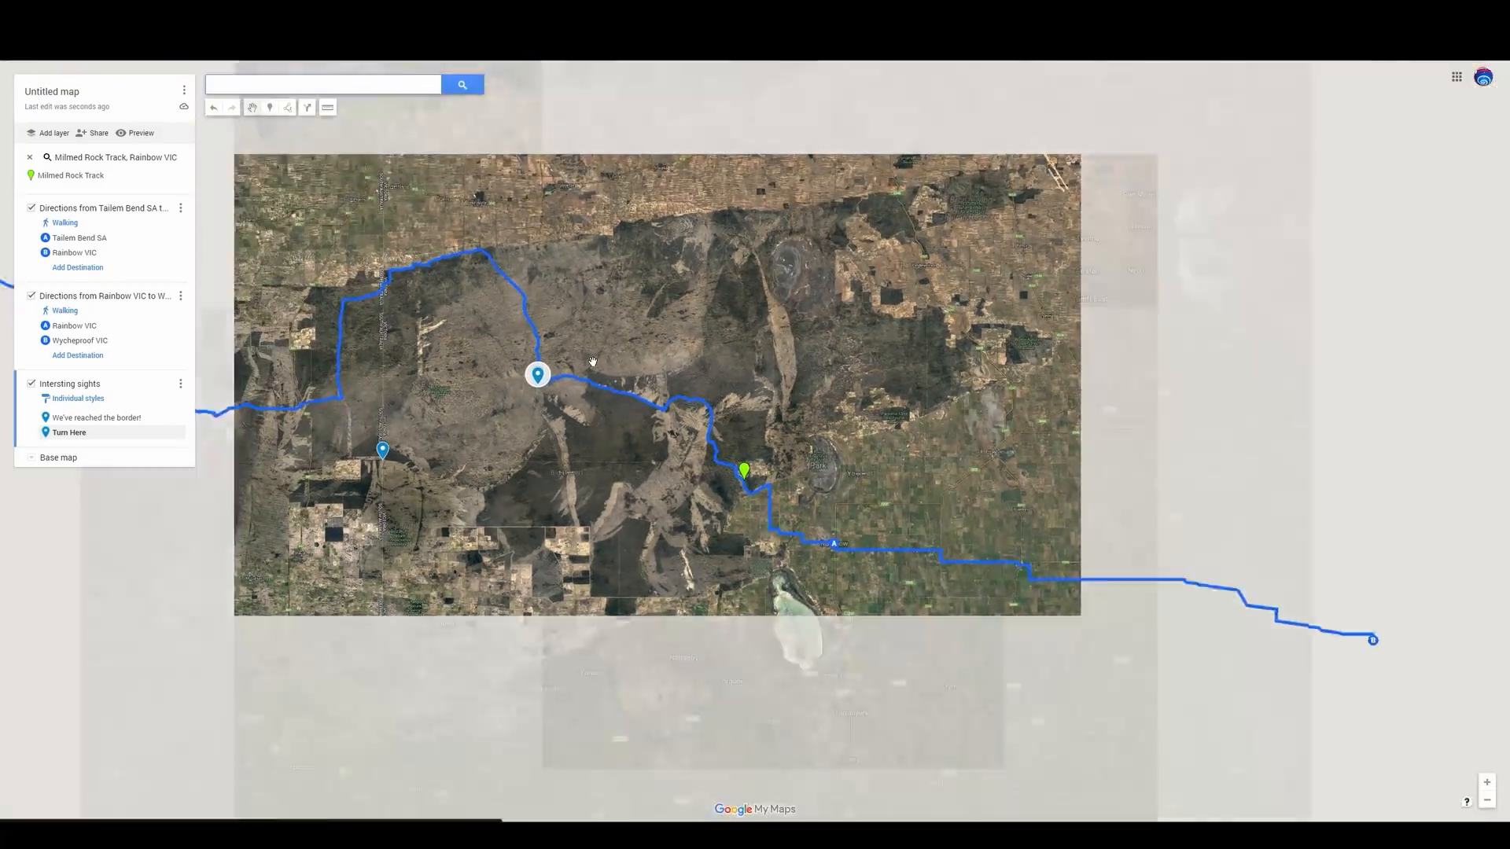
scroll(553, 355, up, 1)
scroll(552, 355, up, 2)
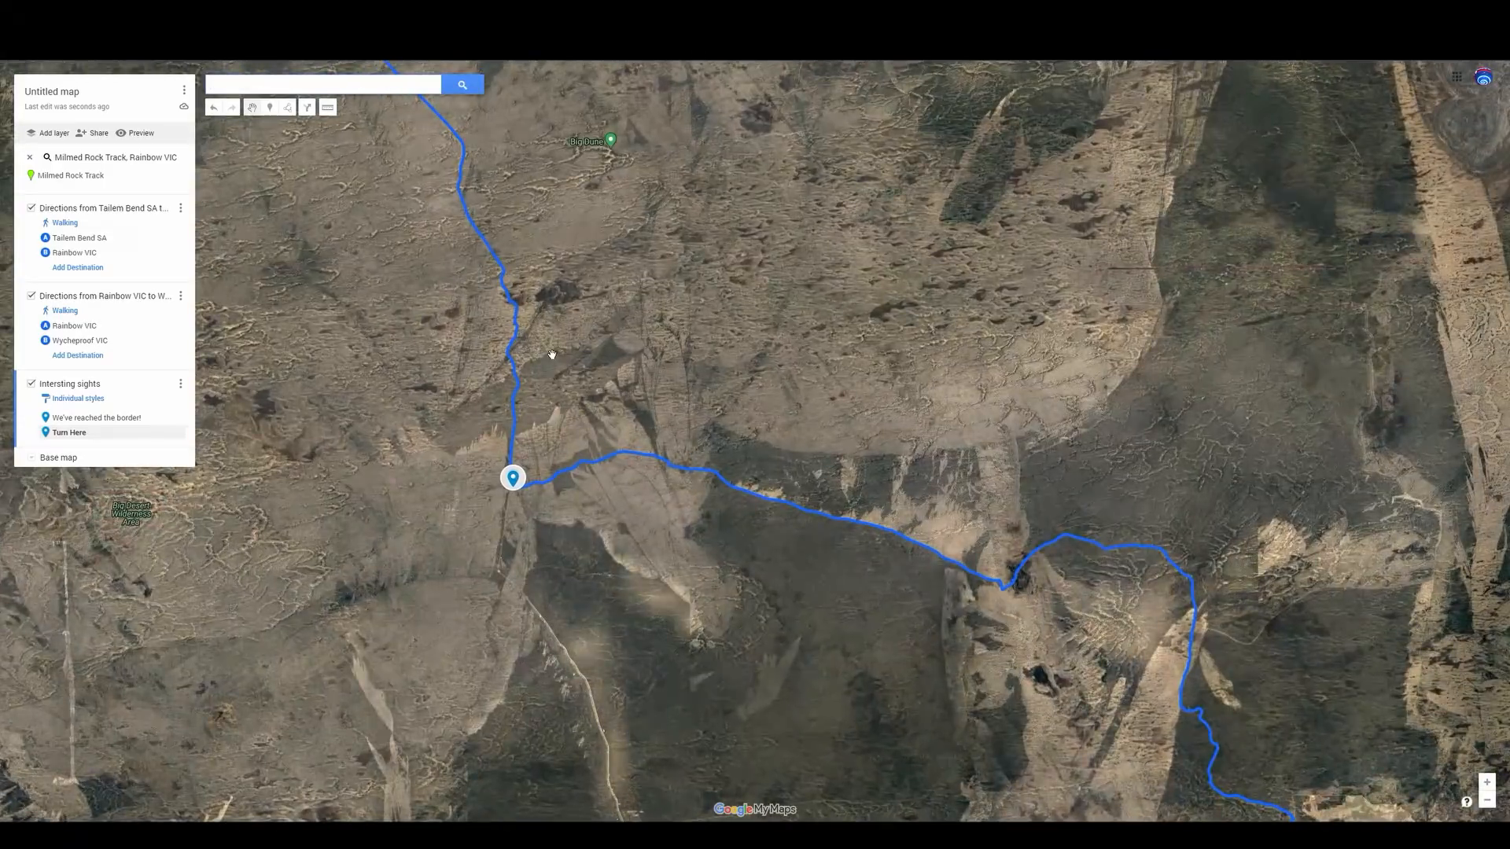
scroll(545, 111, up, 2)
drag(775, 283, 837, 356)
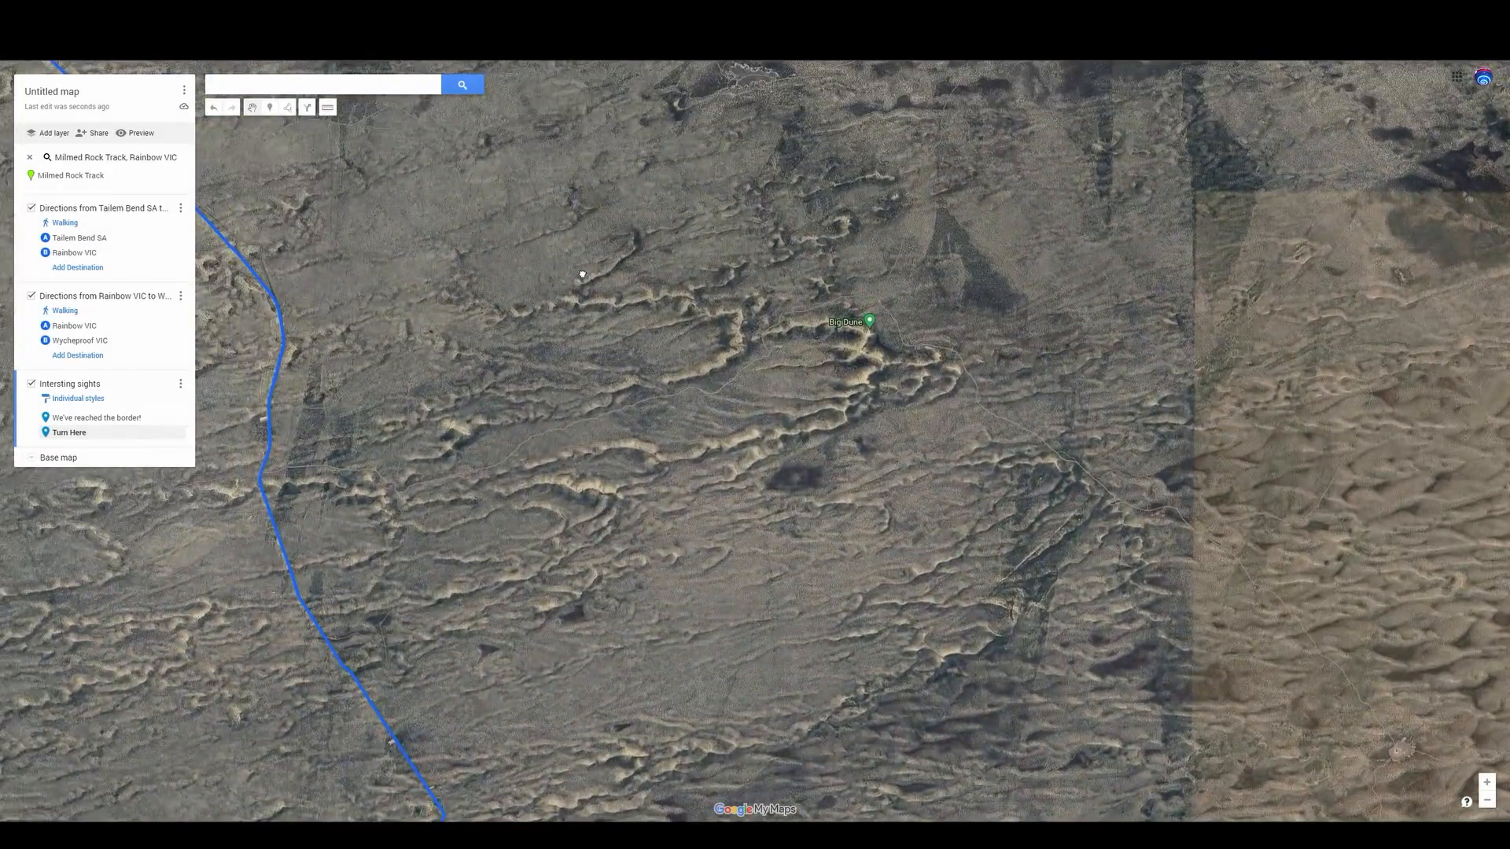
scroll(838, 355, up, 1)
scroll(838, 356, up, 1)
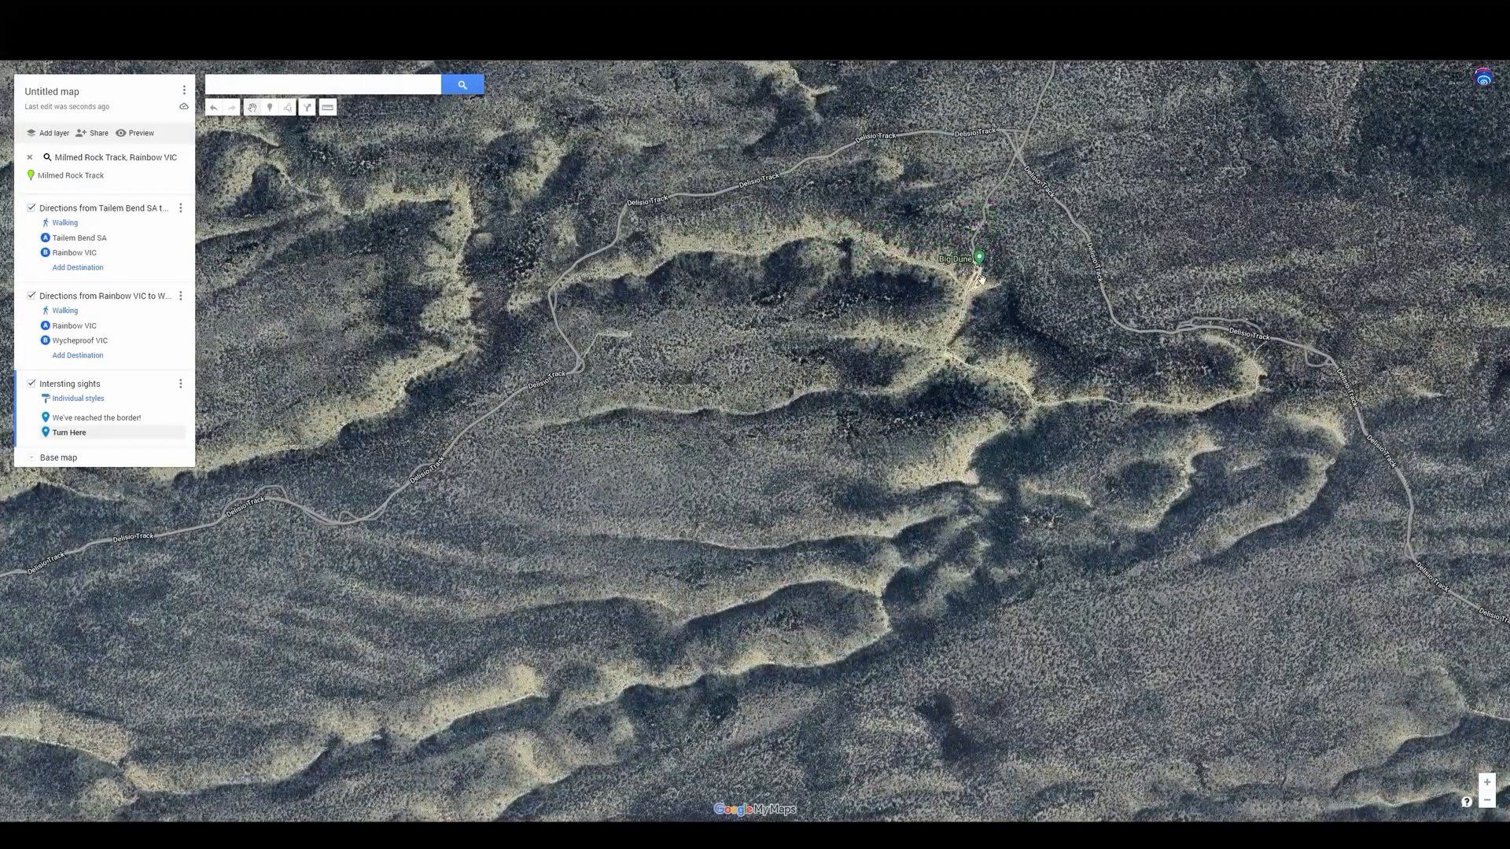
scroll(976, 213, down, 1)
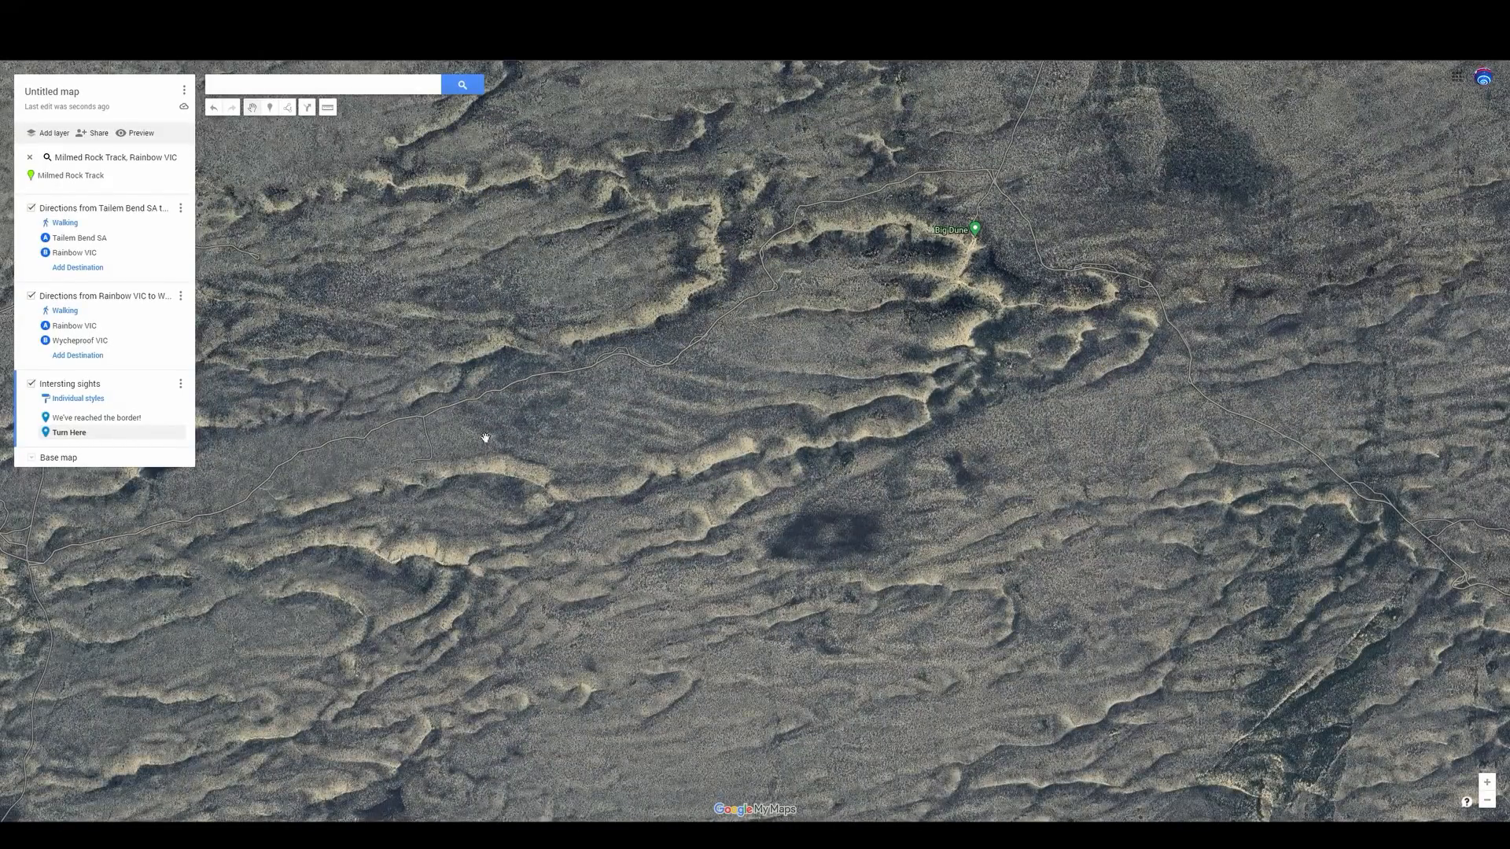
drag(930, 352, 733, 414)
scroll(837, 367, up, 1)
scroll(786, 369, up, 1)
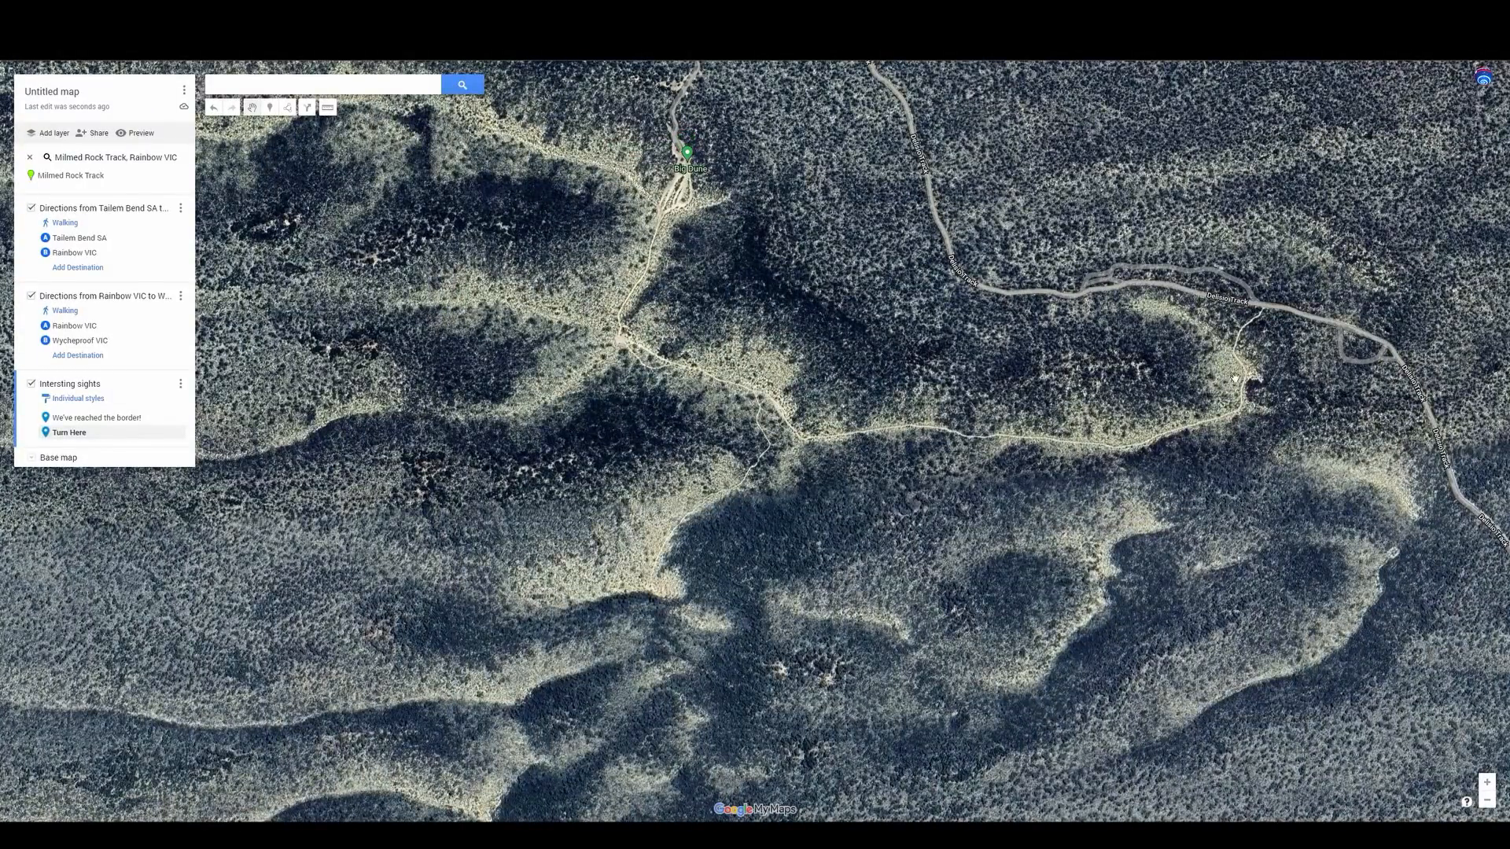
drag(1063, 383, 1008, 439)
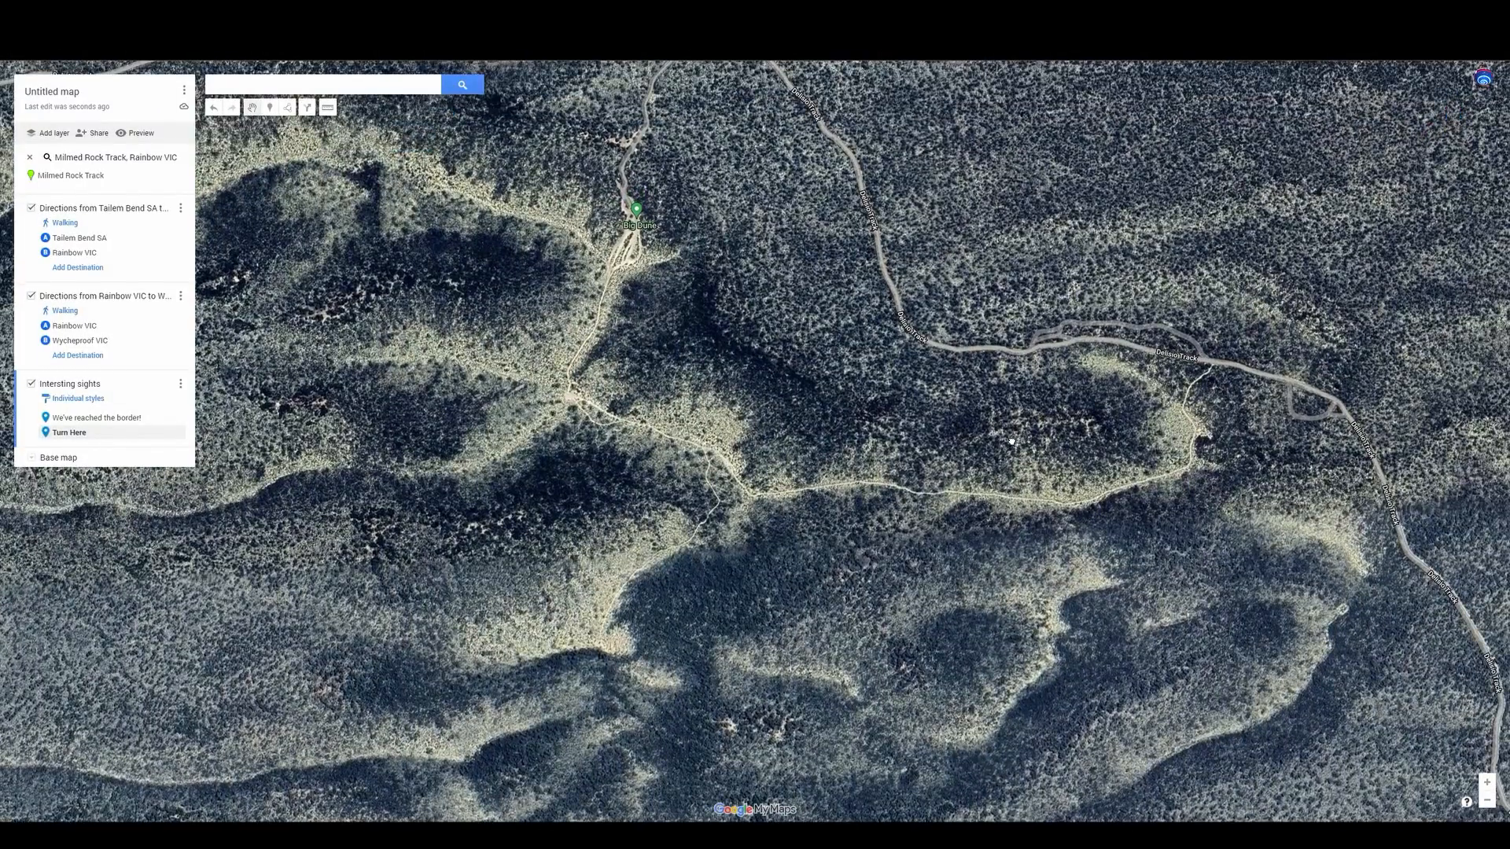
Add a new layer to the map for drawing the side track to the dune
drag(621, 260, 619, 333)
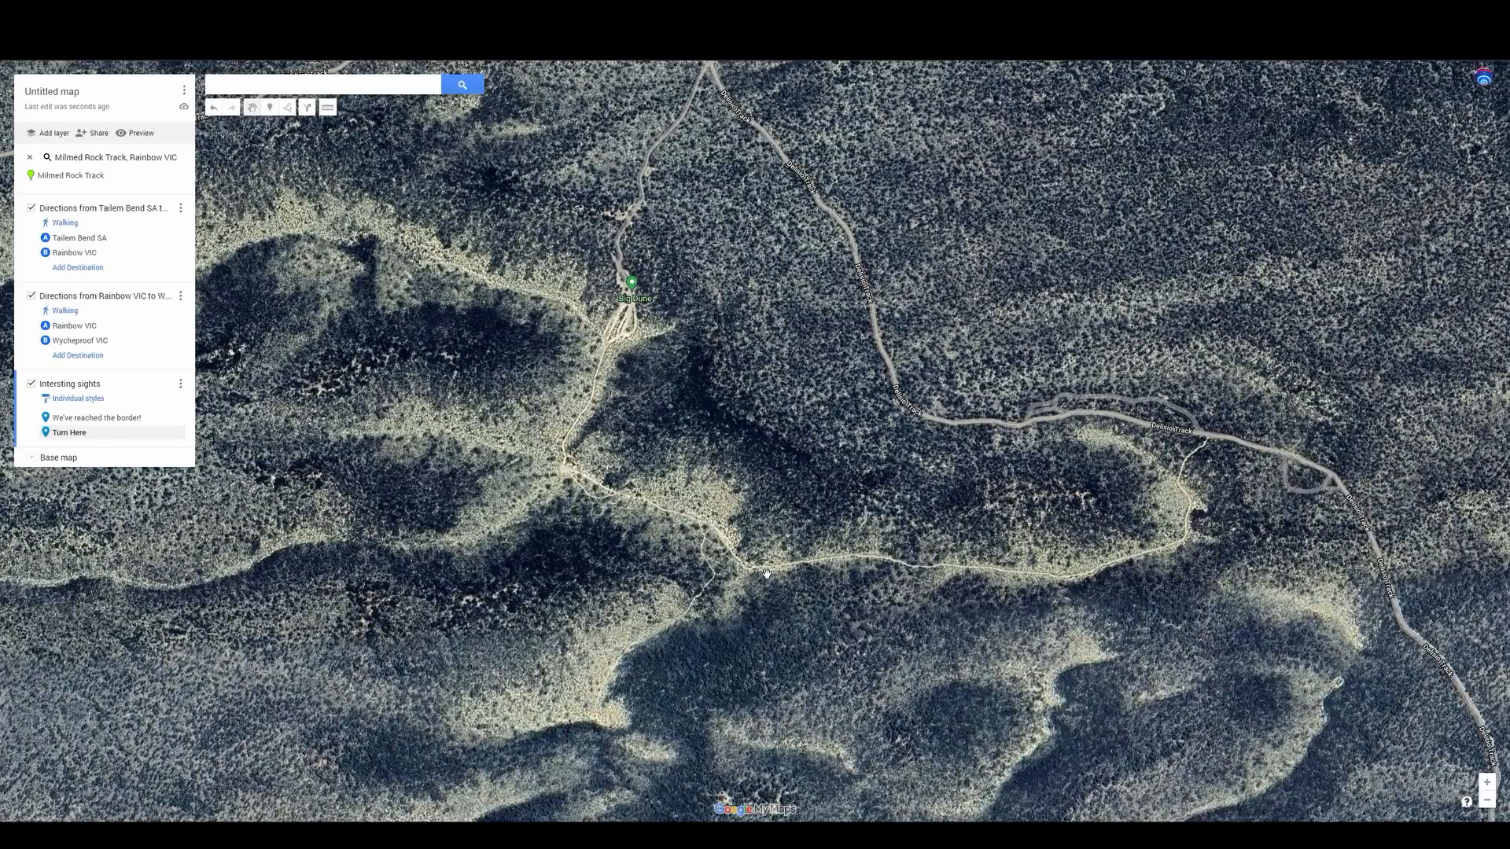
mouse_move(745, 469)
mouse_down()
mouse_move(708, 472)
mouse_move(794, 557)
mouse_up()
scroll(839, 403, down, 2)
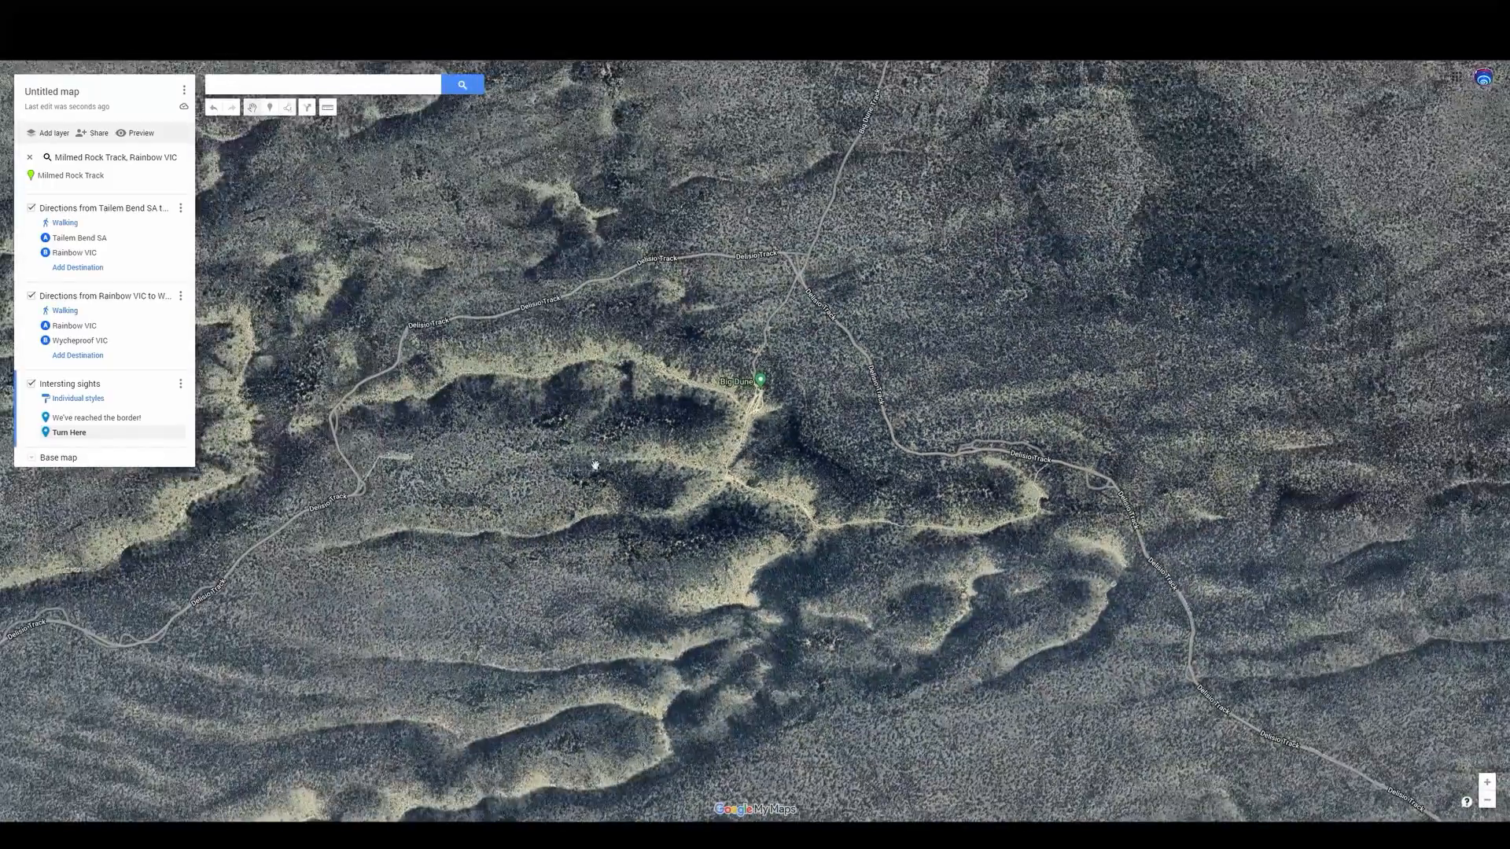
scroll(667, 474, down, 2)
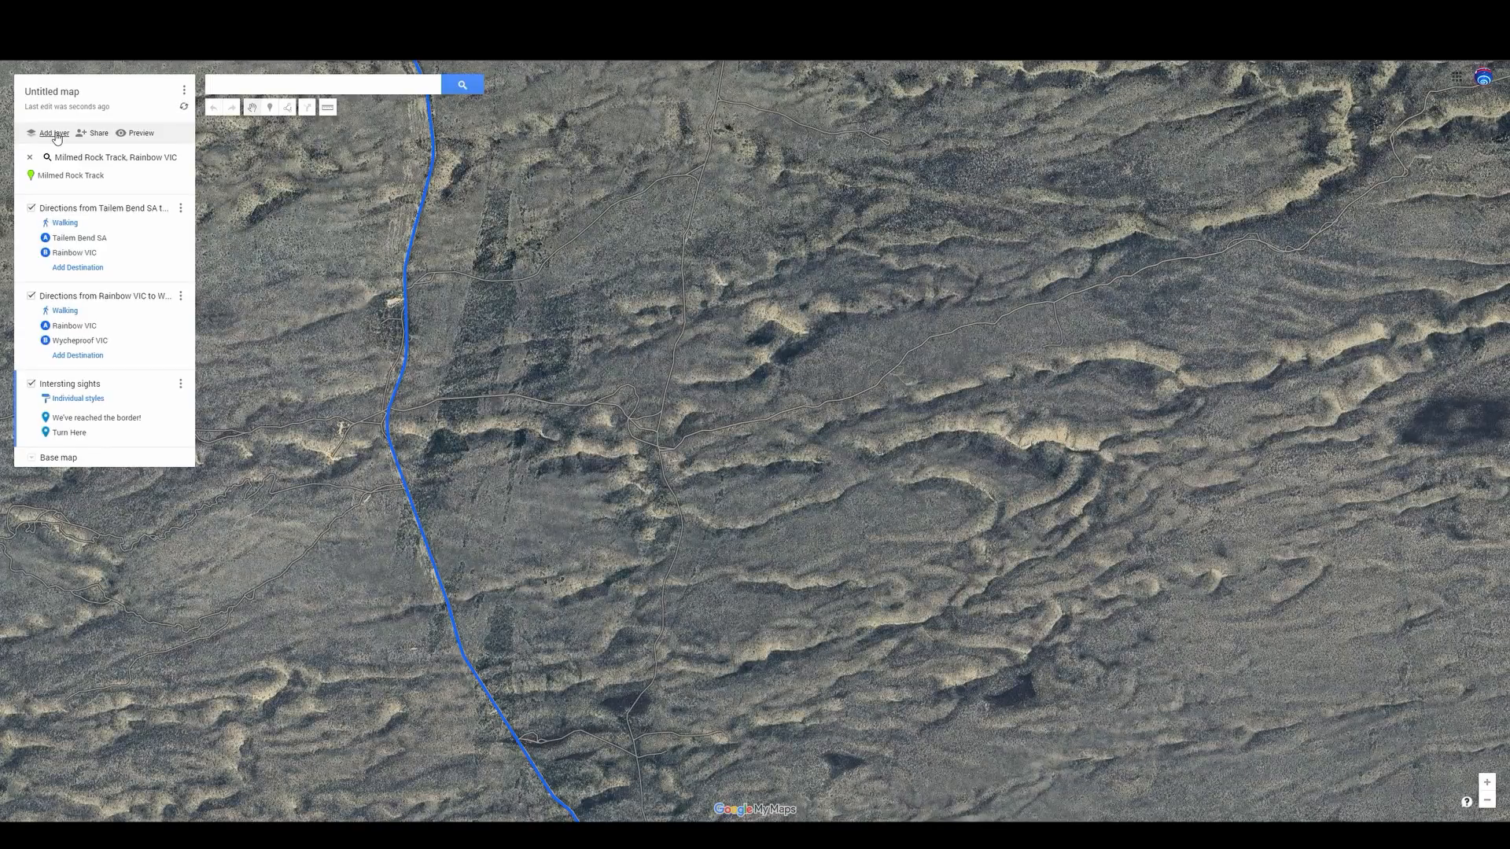
click(56, 135)
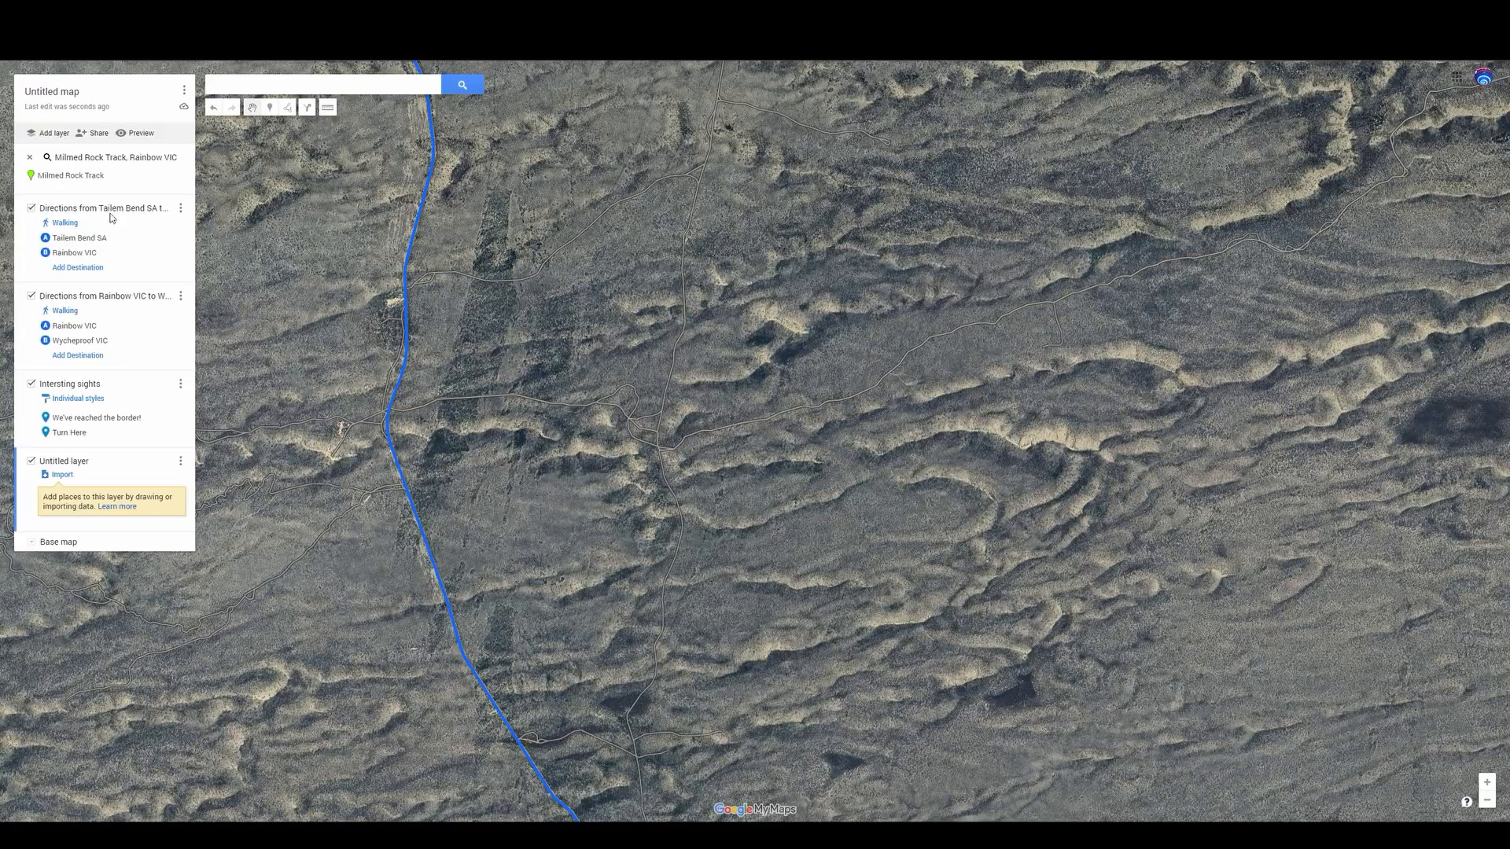
Start a line in the new layer where Delisio Track leaves the blue route and trace the track's first bends eastward
click(288, 110)
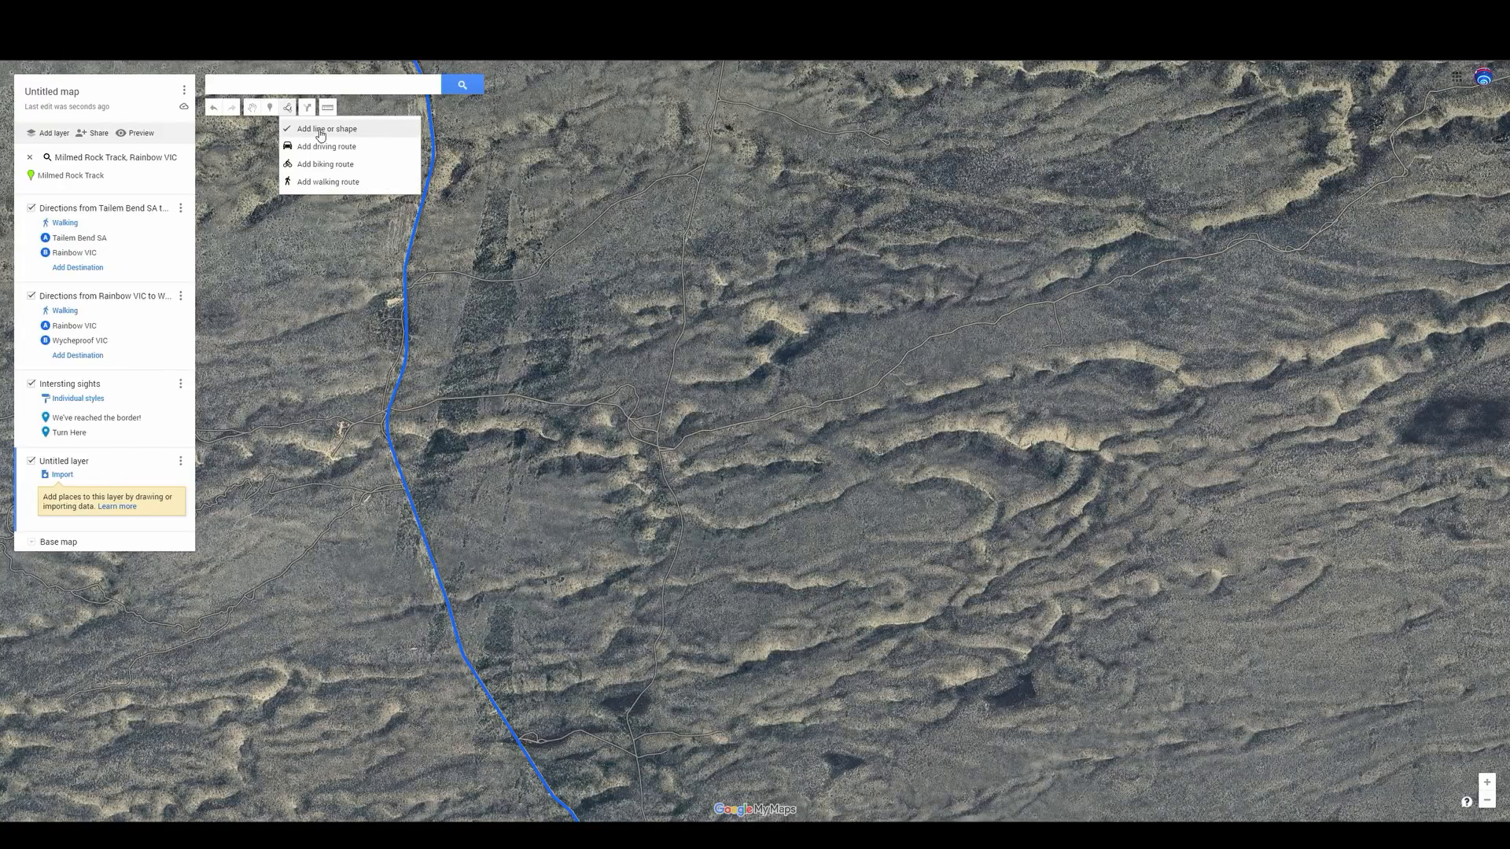
click(321, 131)
scroll(391, 433, up, 3)
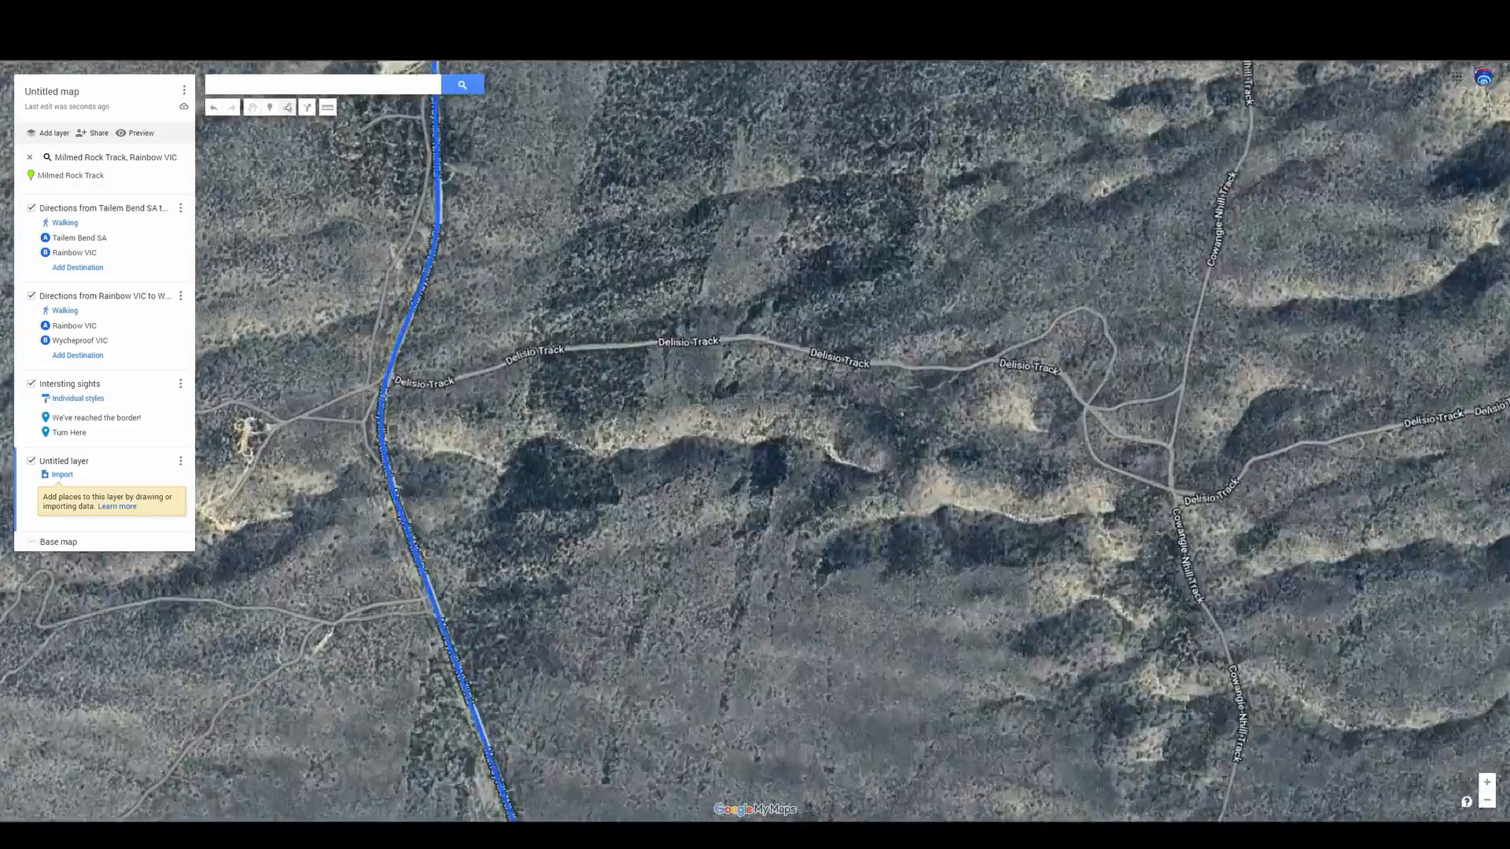
scroll(370, 551, down, 2)
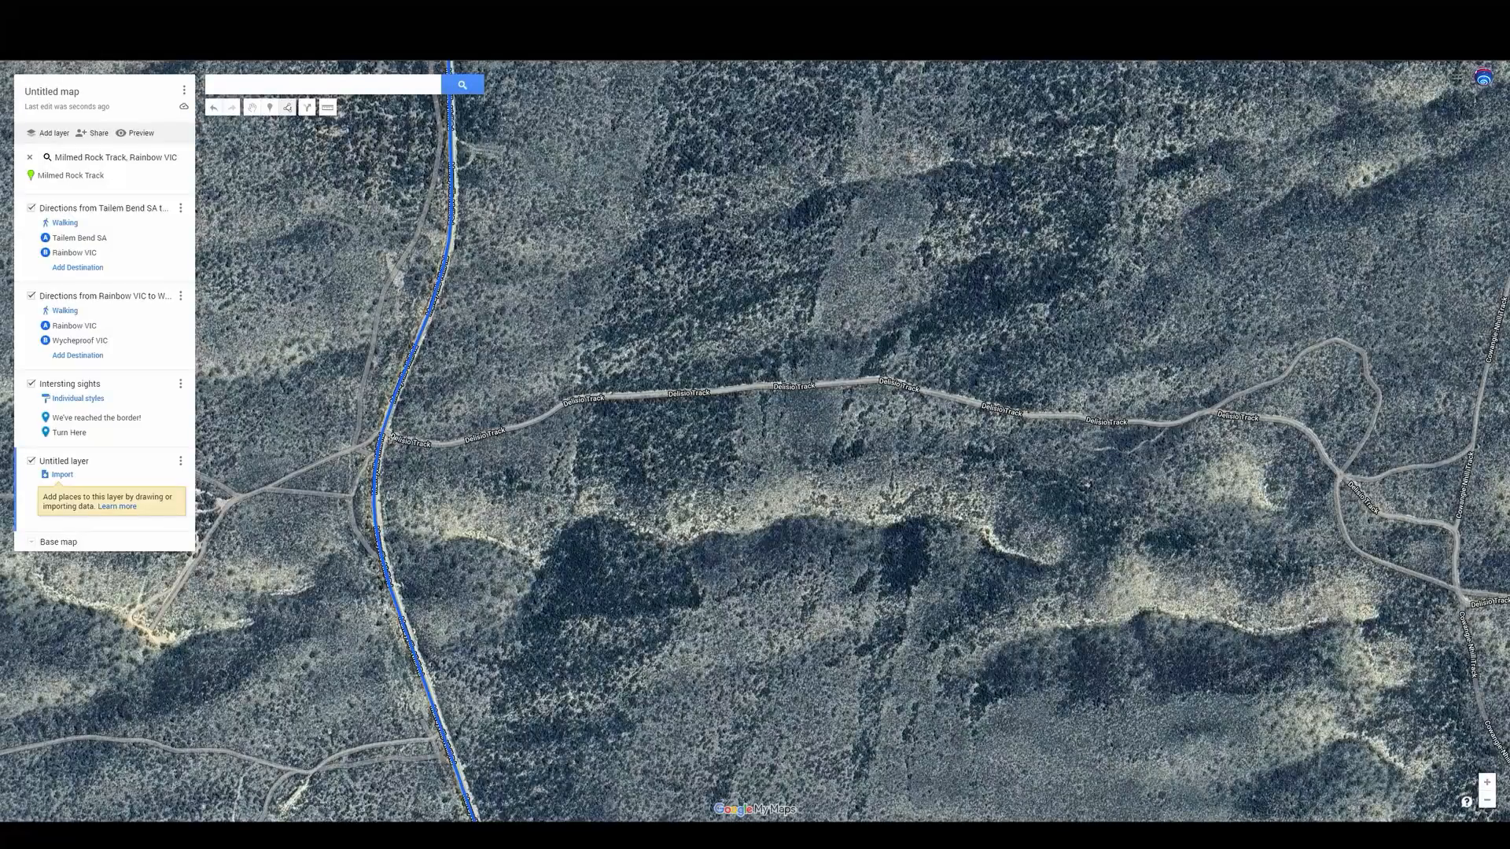
click(428, 445)
click(485, 435)
click(541, 419)
click(567, 402)
click(643, 396)
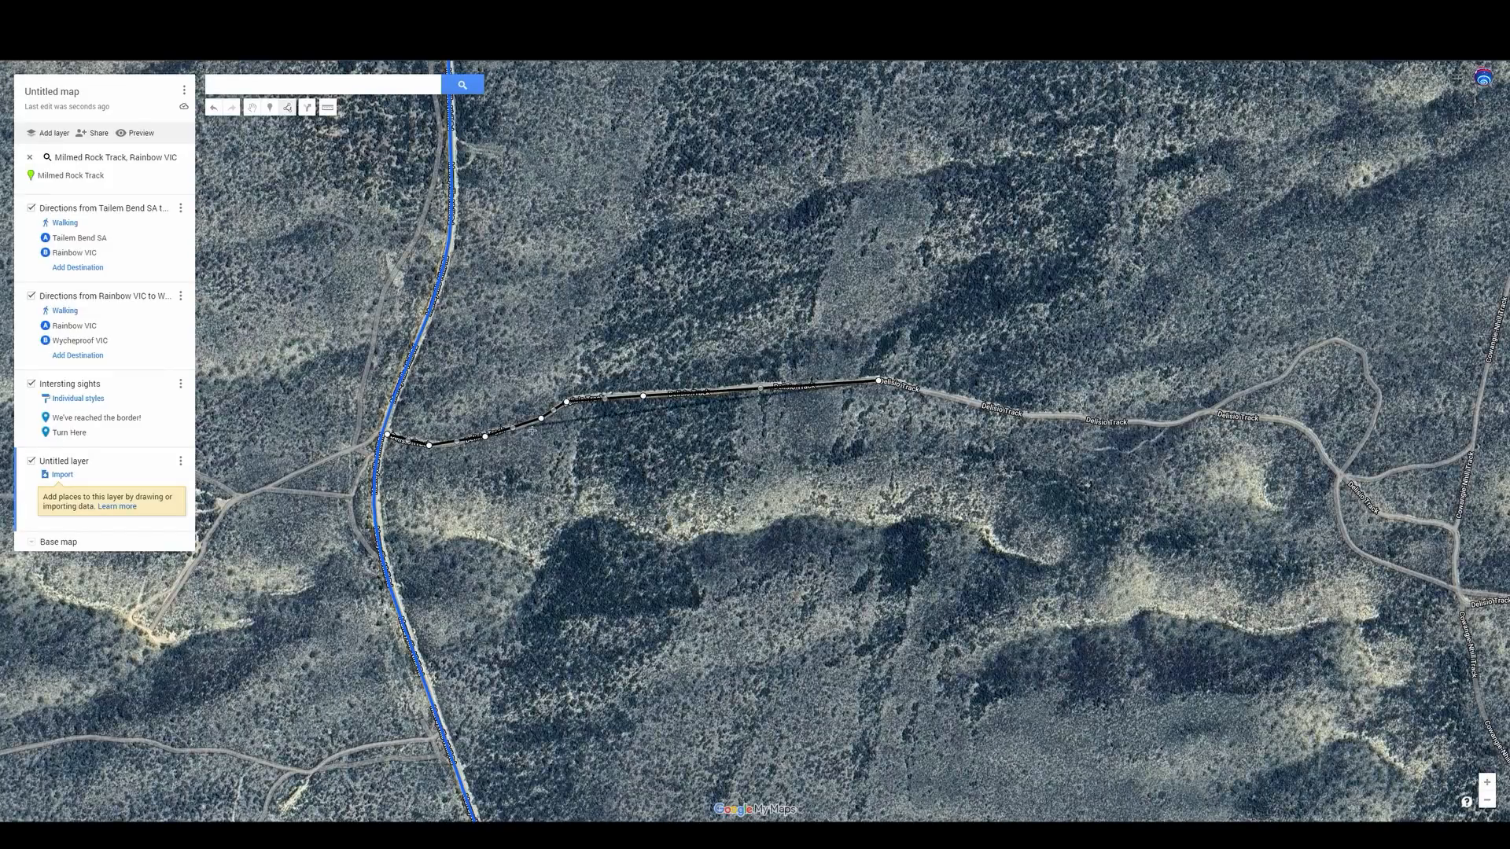
Extend the line to the track crossing north of Big Dune, then south past the dune marker to the fork on the ridge
scroll(532, 431, down, 1)
scroll(533, 431, down, 1)
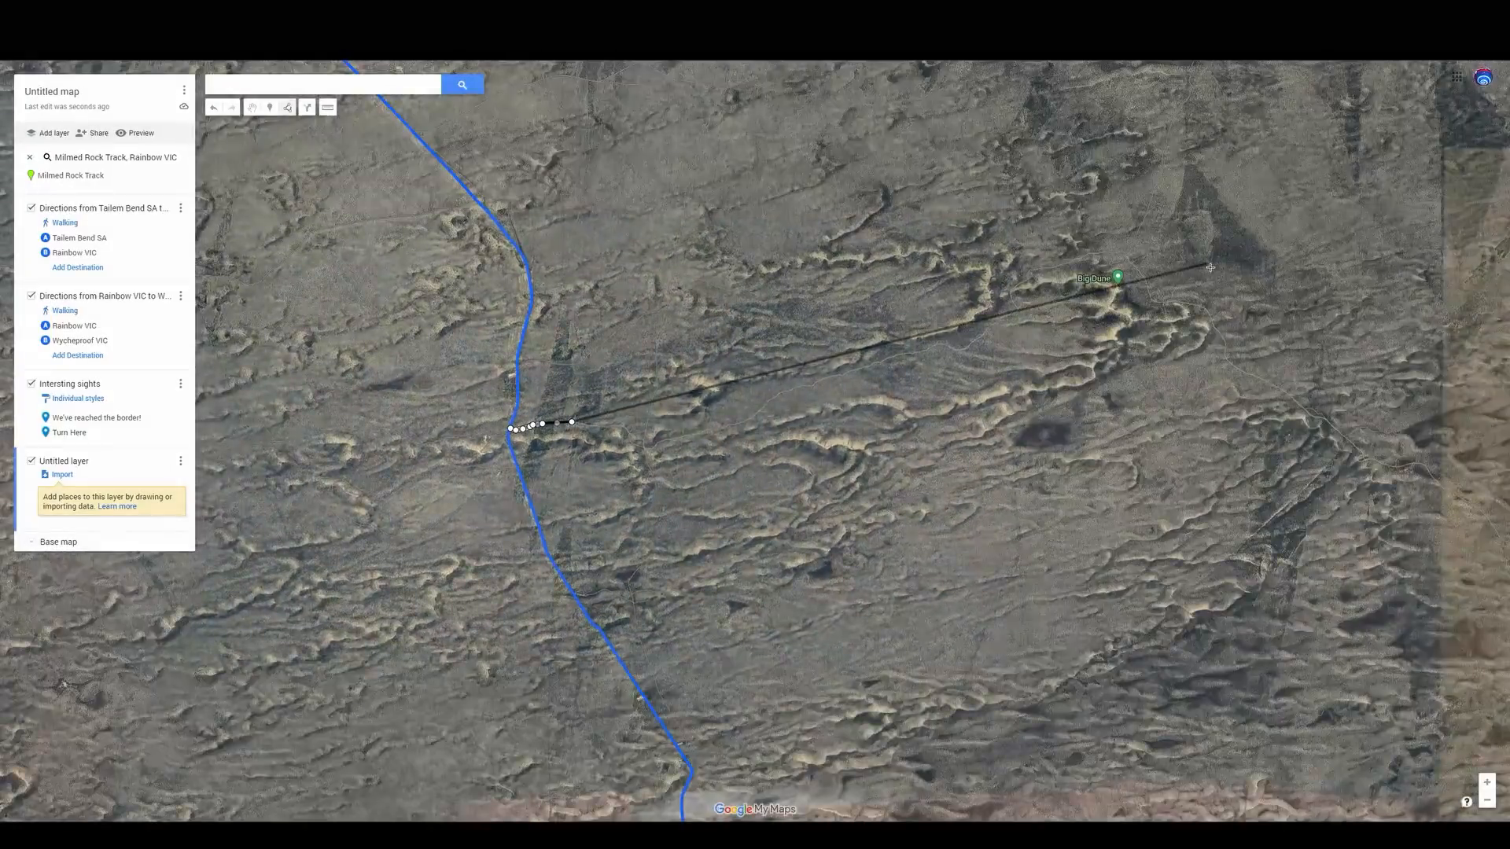
scroll(1055, 256, up, 3)
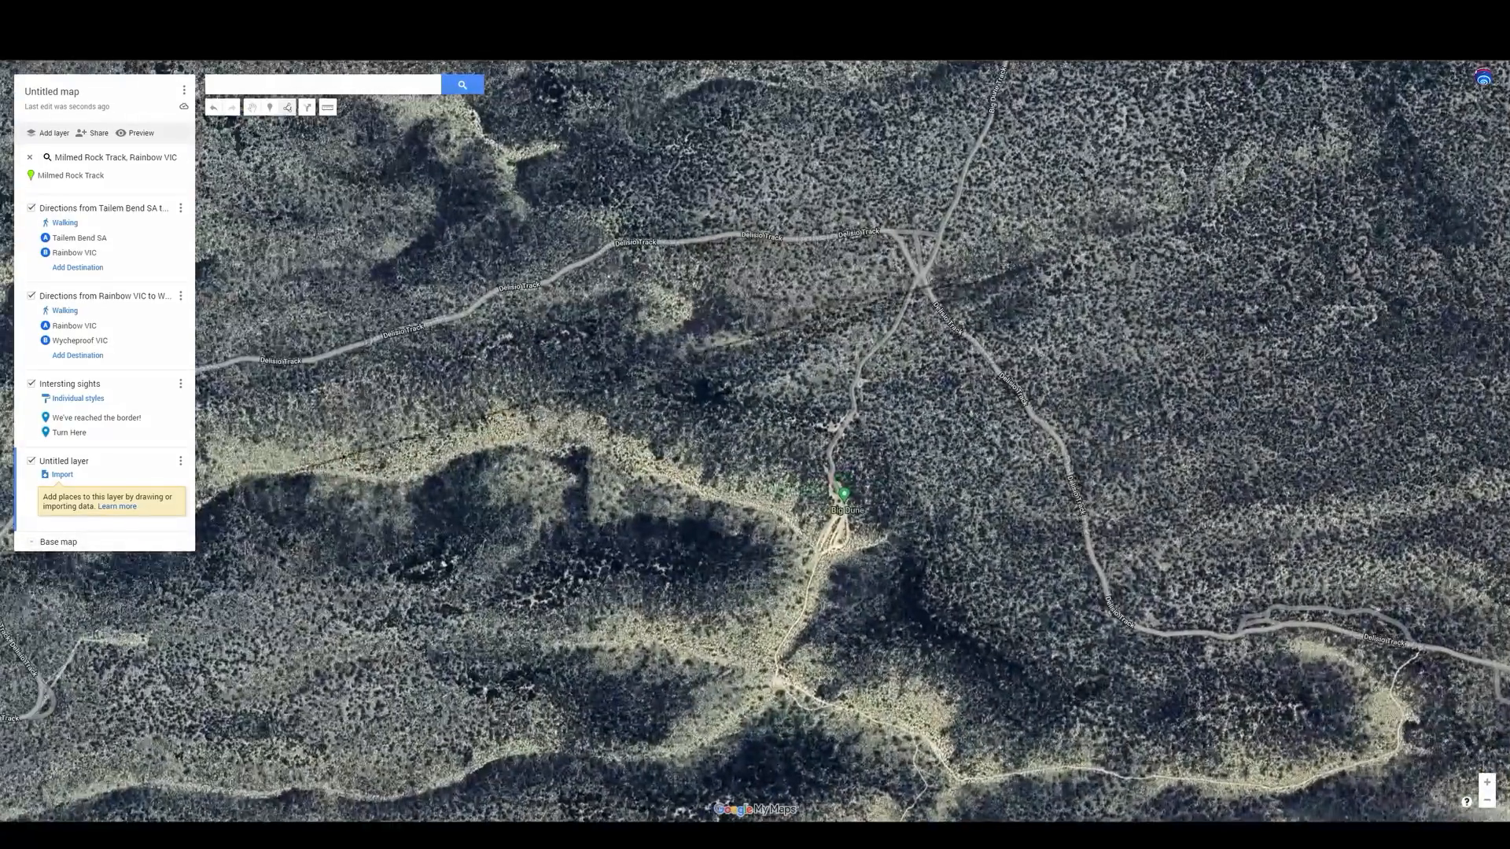
click(891, 231)
click(922, 278)
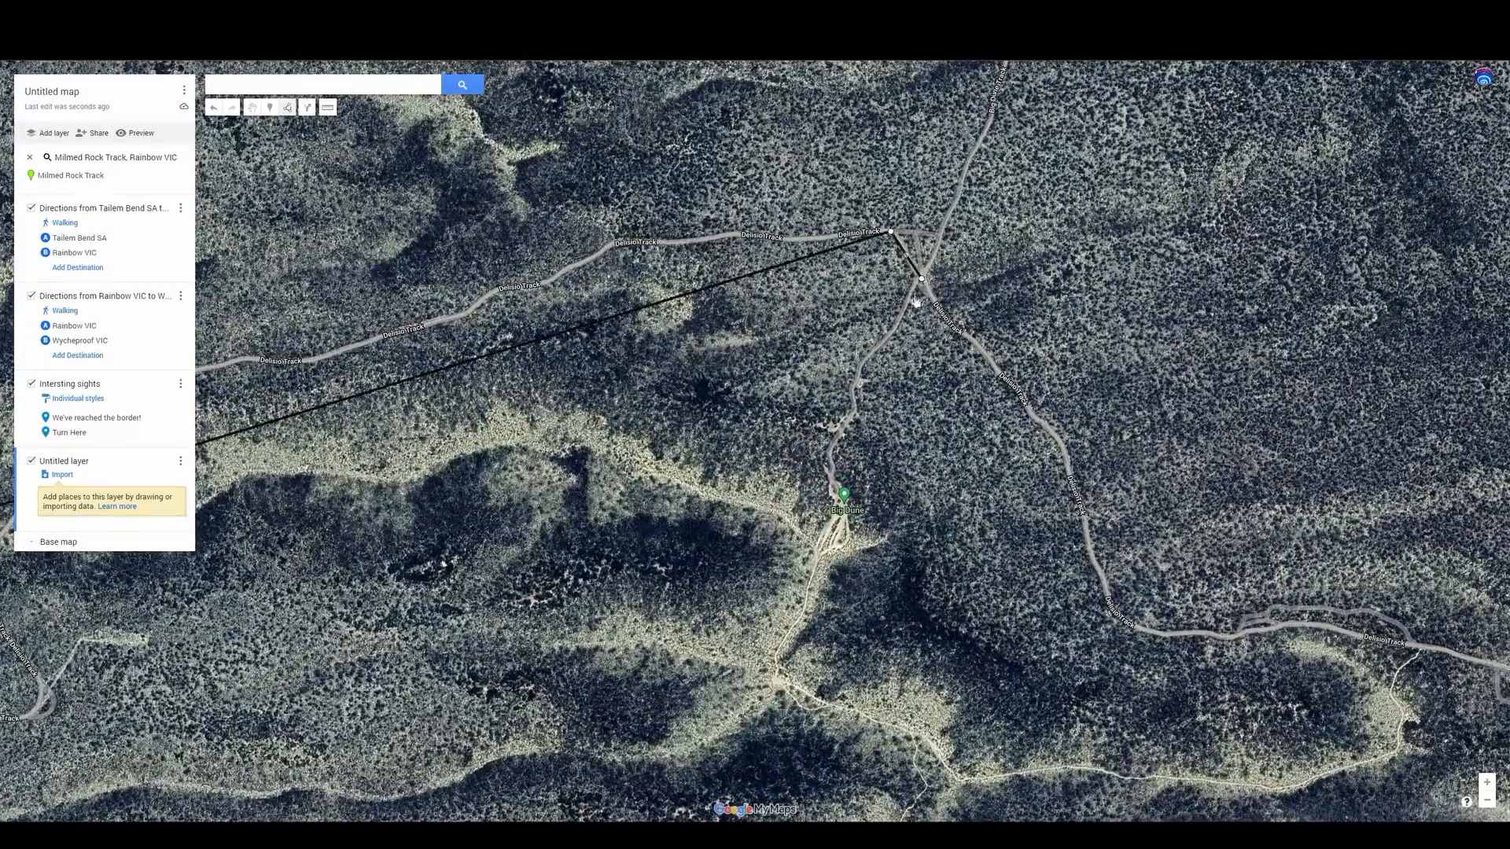
click(829, 528)
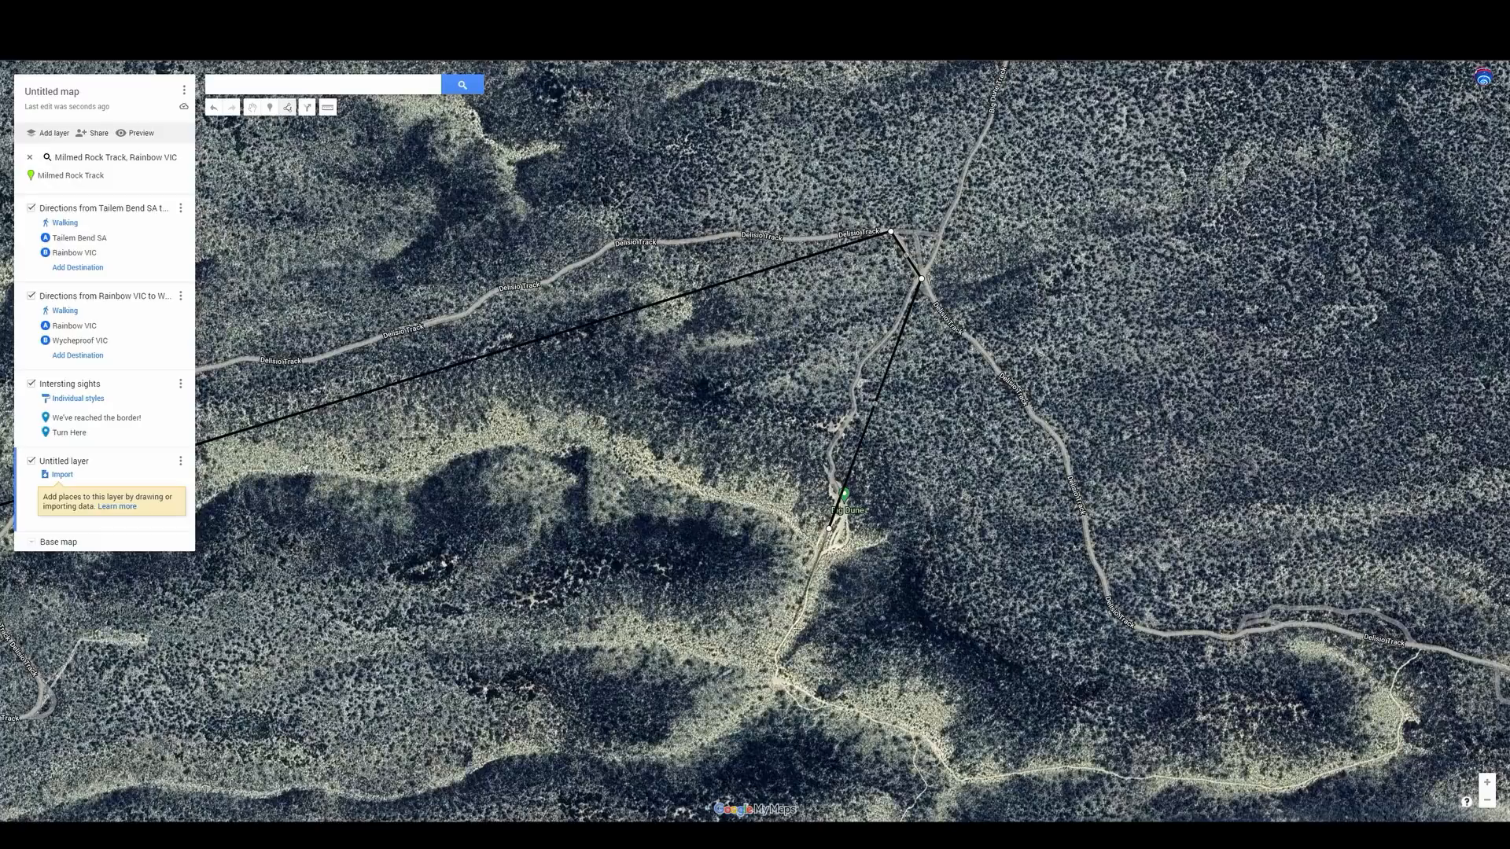
click(775, 681)
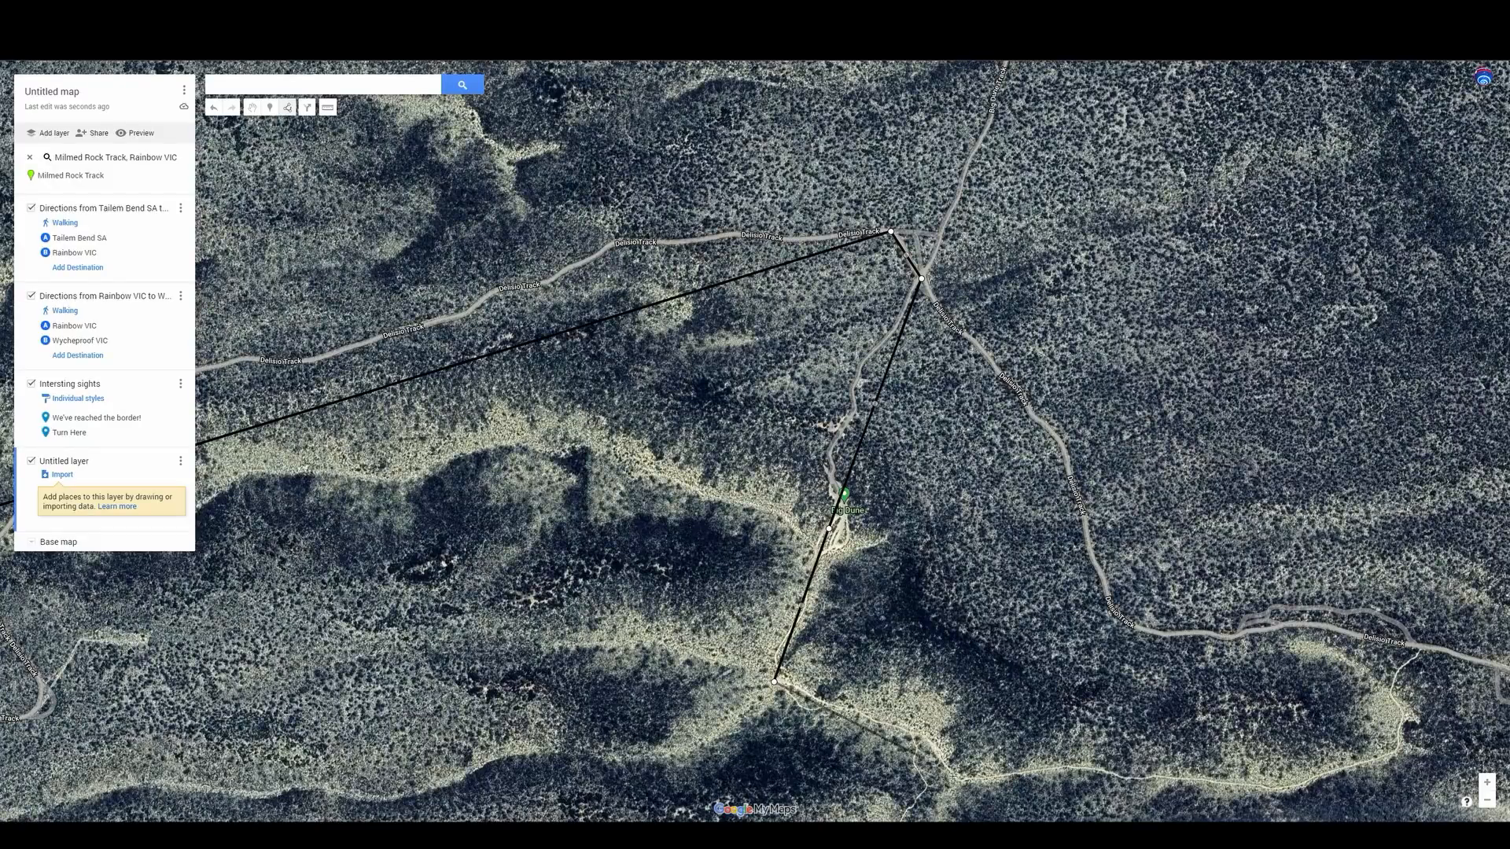
Trace the side track east along the dune ridge and finish the line where it rejoins Delisio Track
click(931, 744)
click(964, 781)
click(1083, 767)
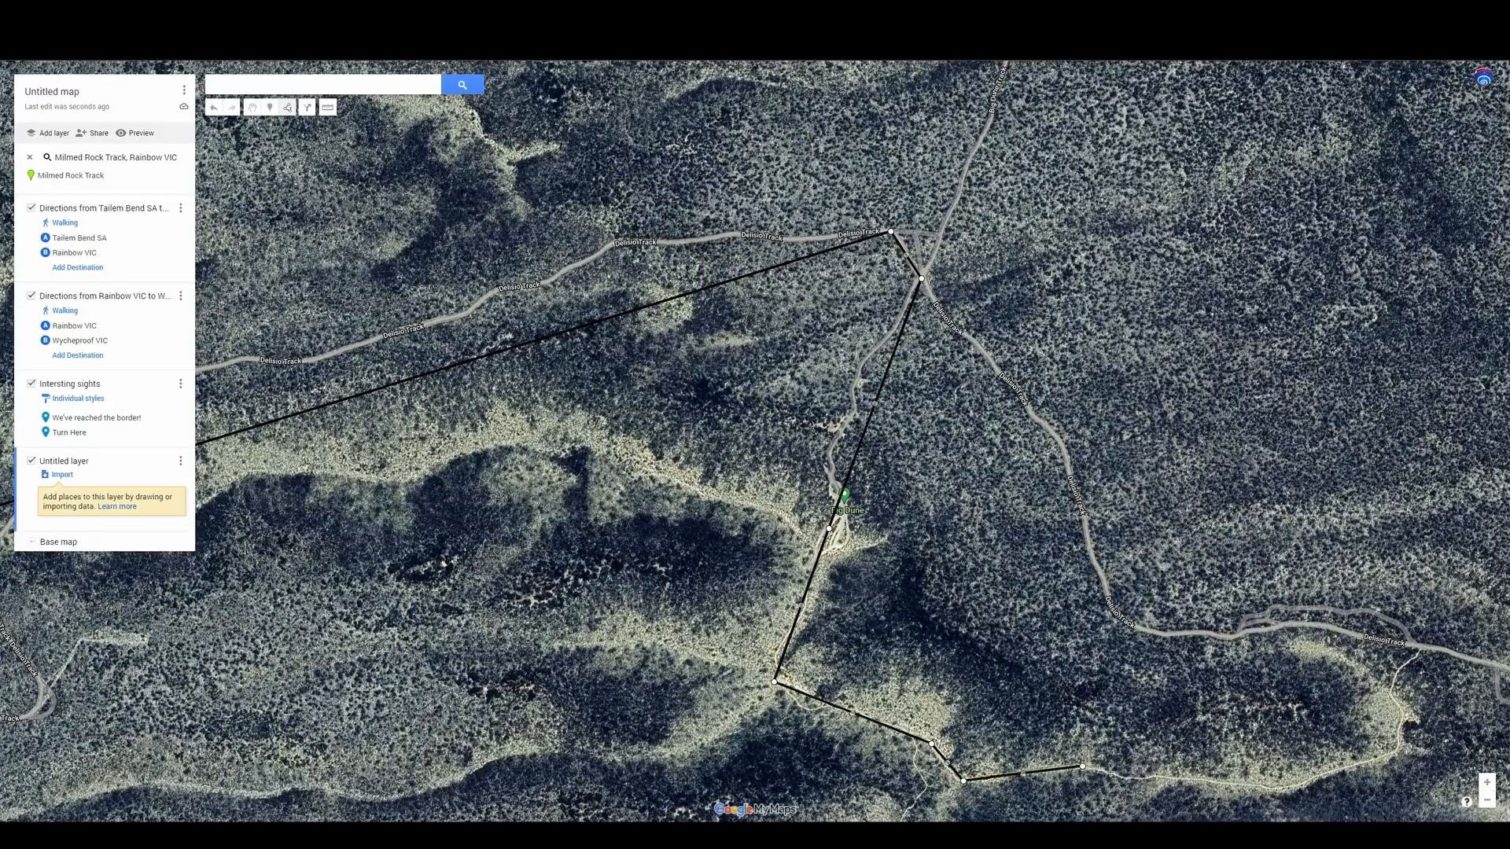
click(1276, 789)
click(1395, 750)
click(1405, 712)
click(1392, 685)
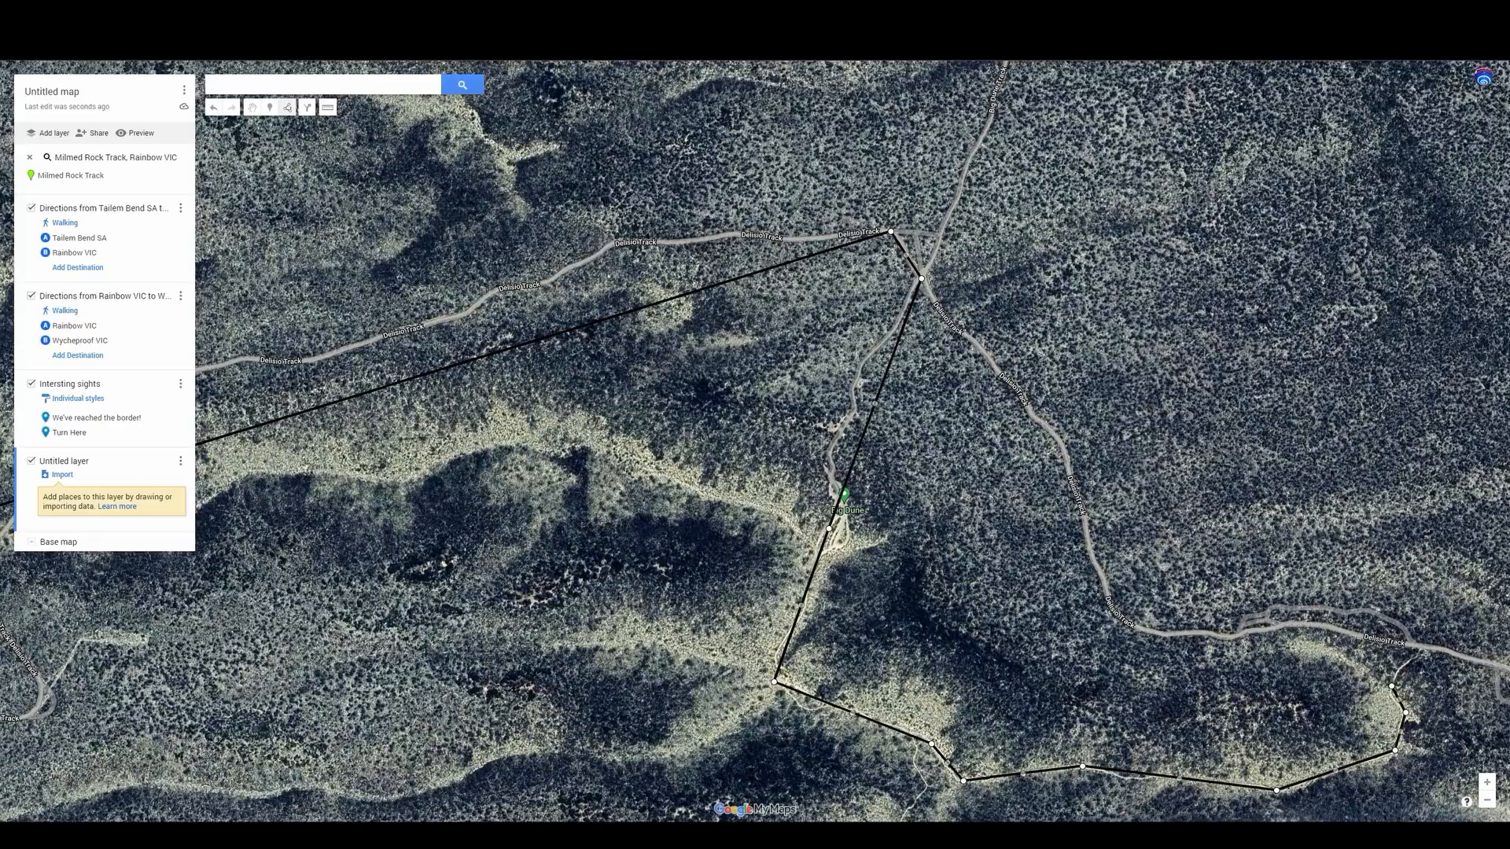
click(1422, 649)
scroll(1463, 679, up, 1)
scroll(1464, 679, up, 3)
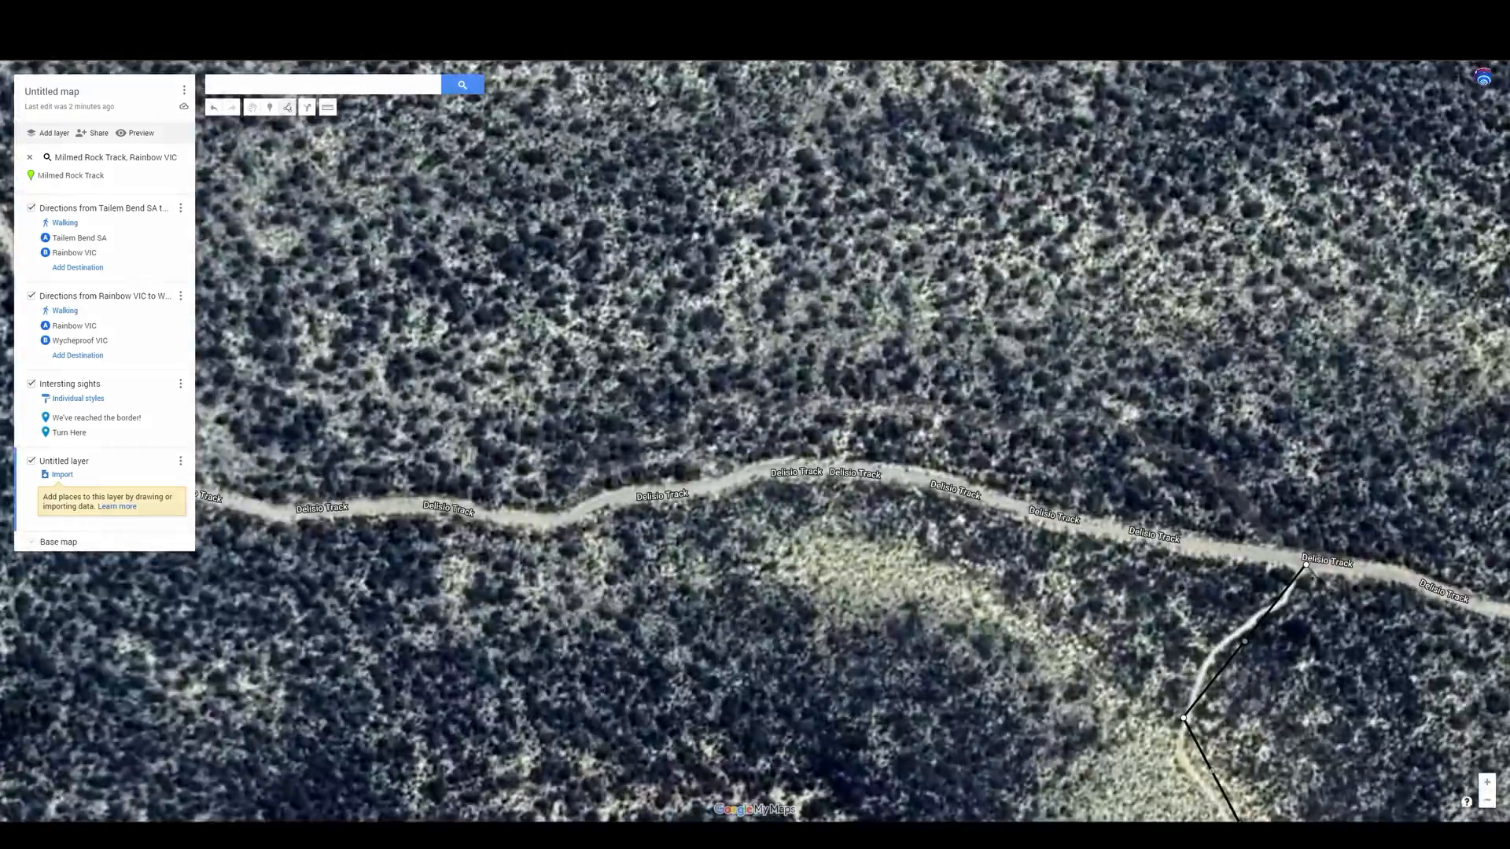
click(1307, 567)
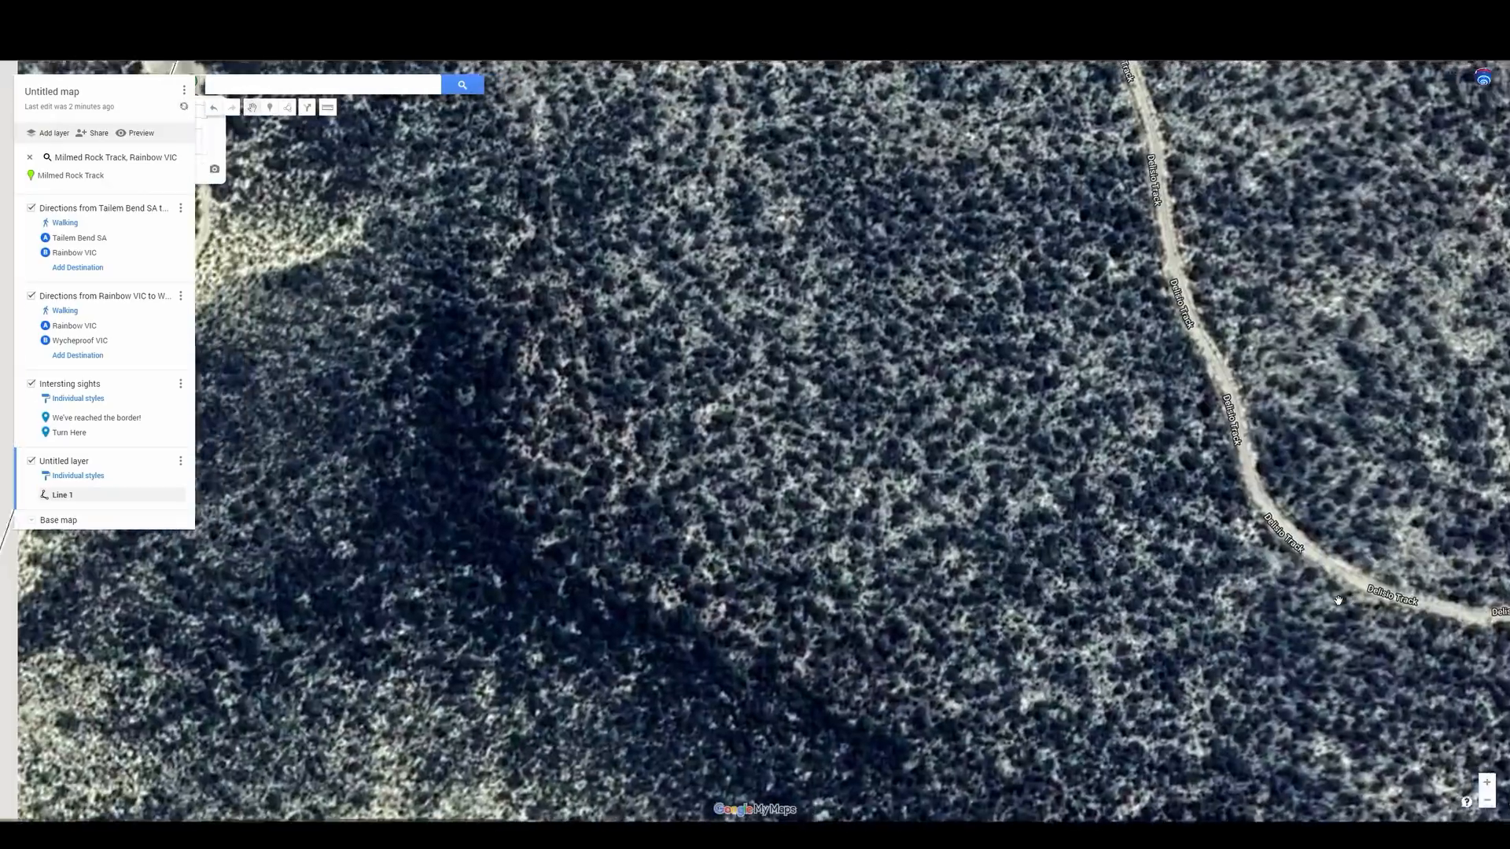
Title the new line "Offshoot" and save it
scroll(906, 480, down, 2)
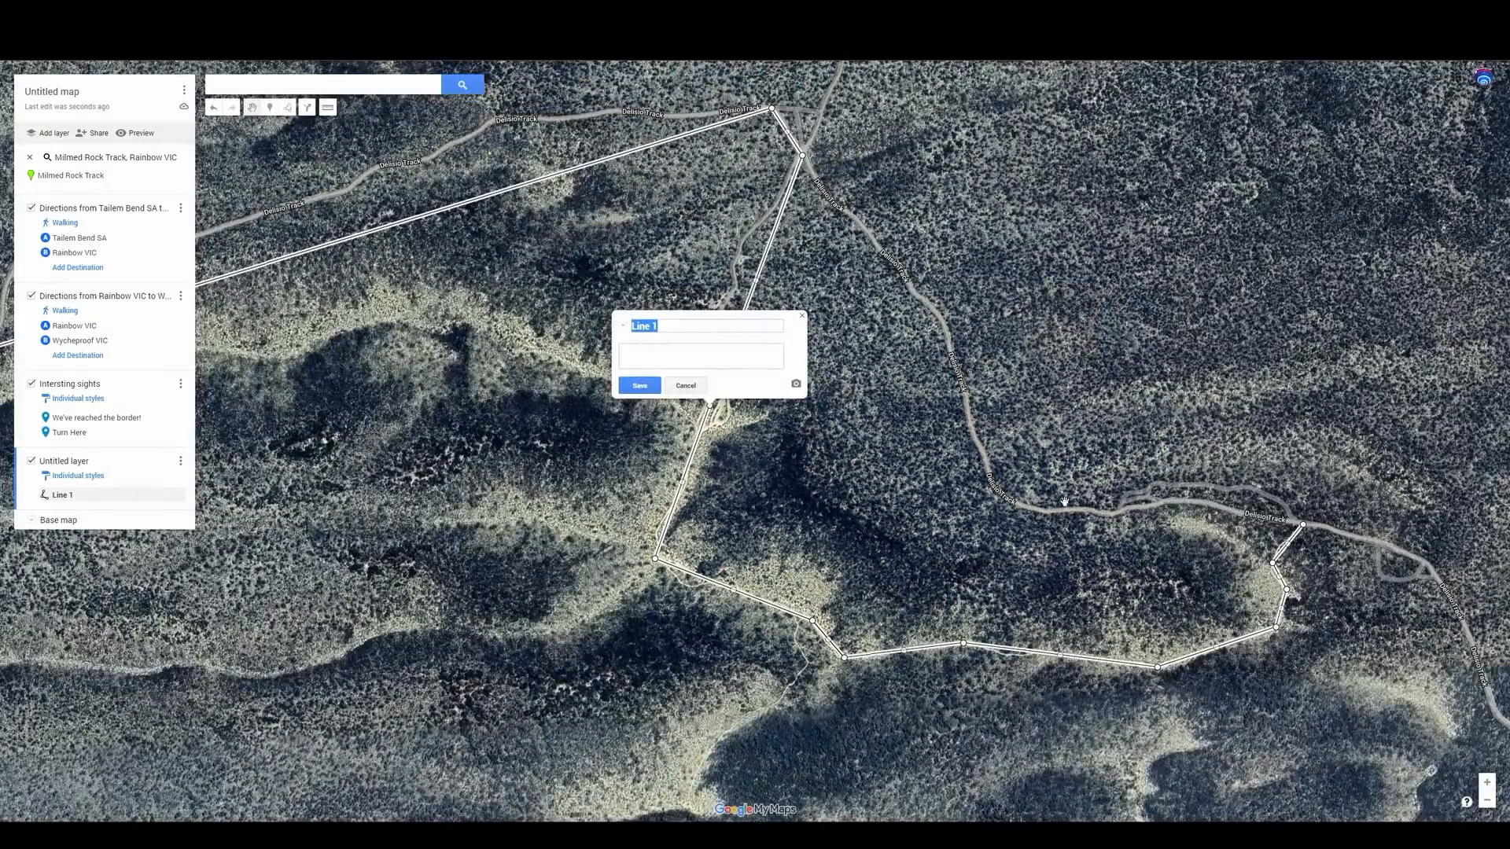
scroll(1364, 564, up, 1)
scroll(1163, 482, down, 1)
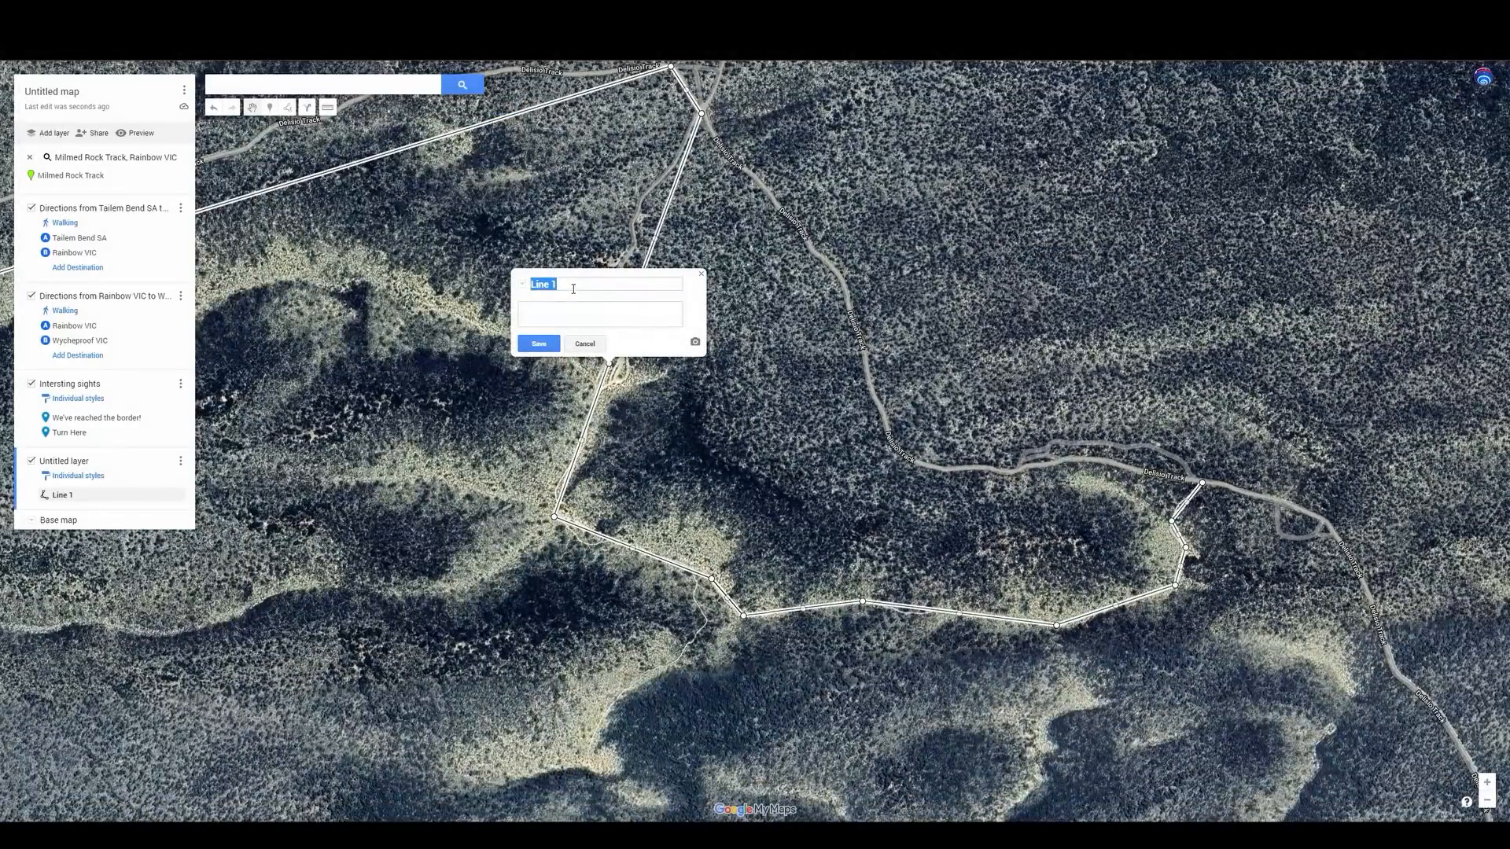
text(0)
click(538, 344)
scroll(871, 359, down, 1)
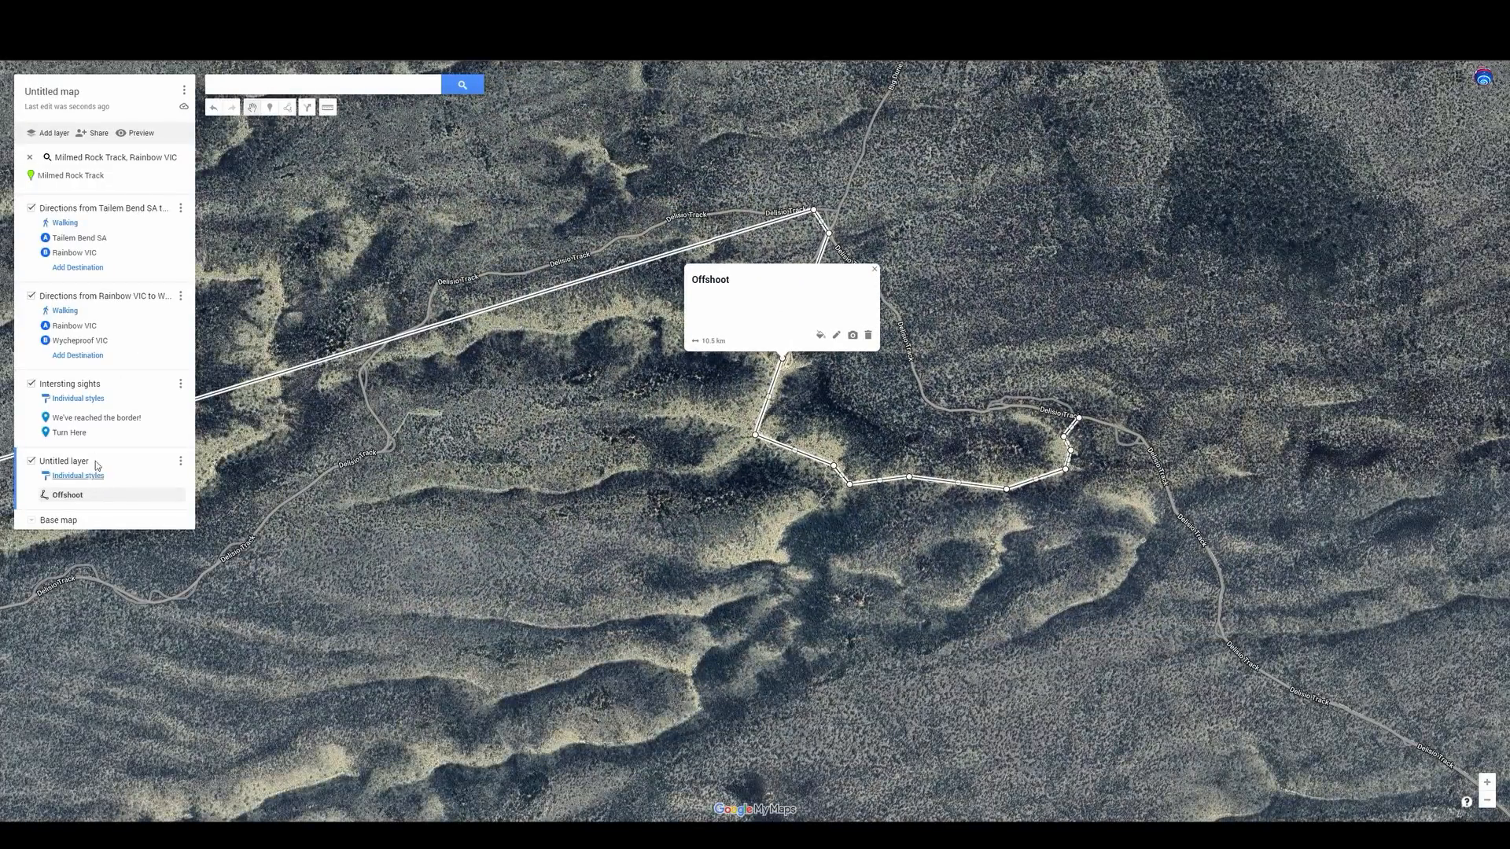
Rename the "Intersting sights" layer to "Notes" and dismiss the line's details
click(25, 414)
click(81, 390)
text(Notes)
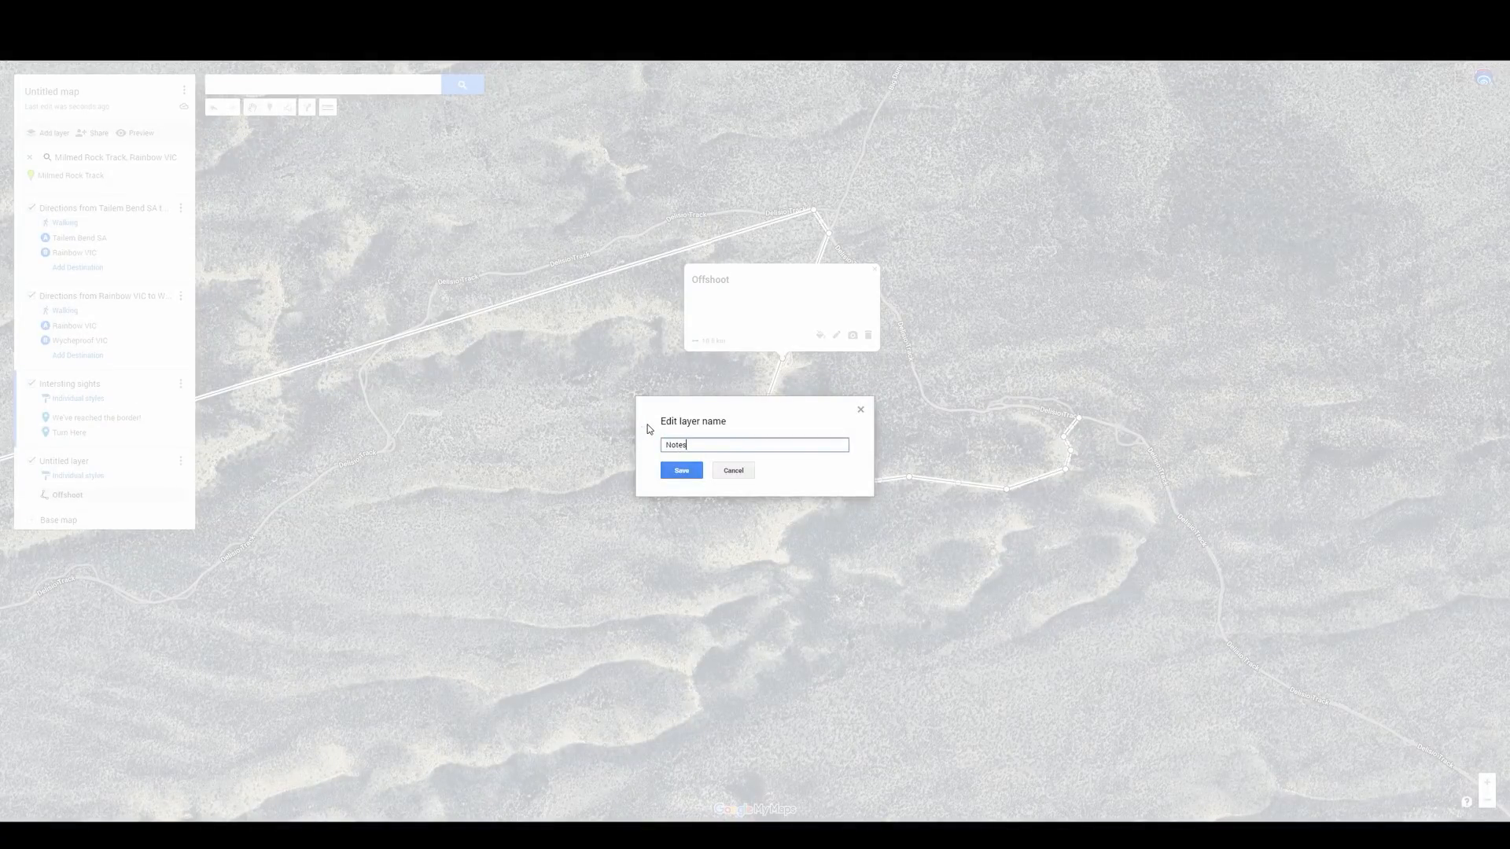
click(682, 470)
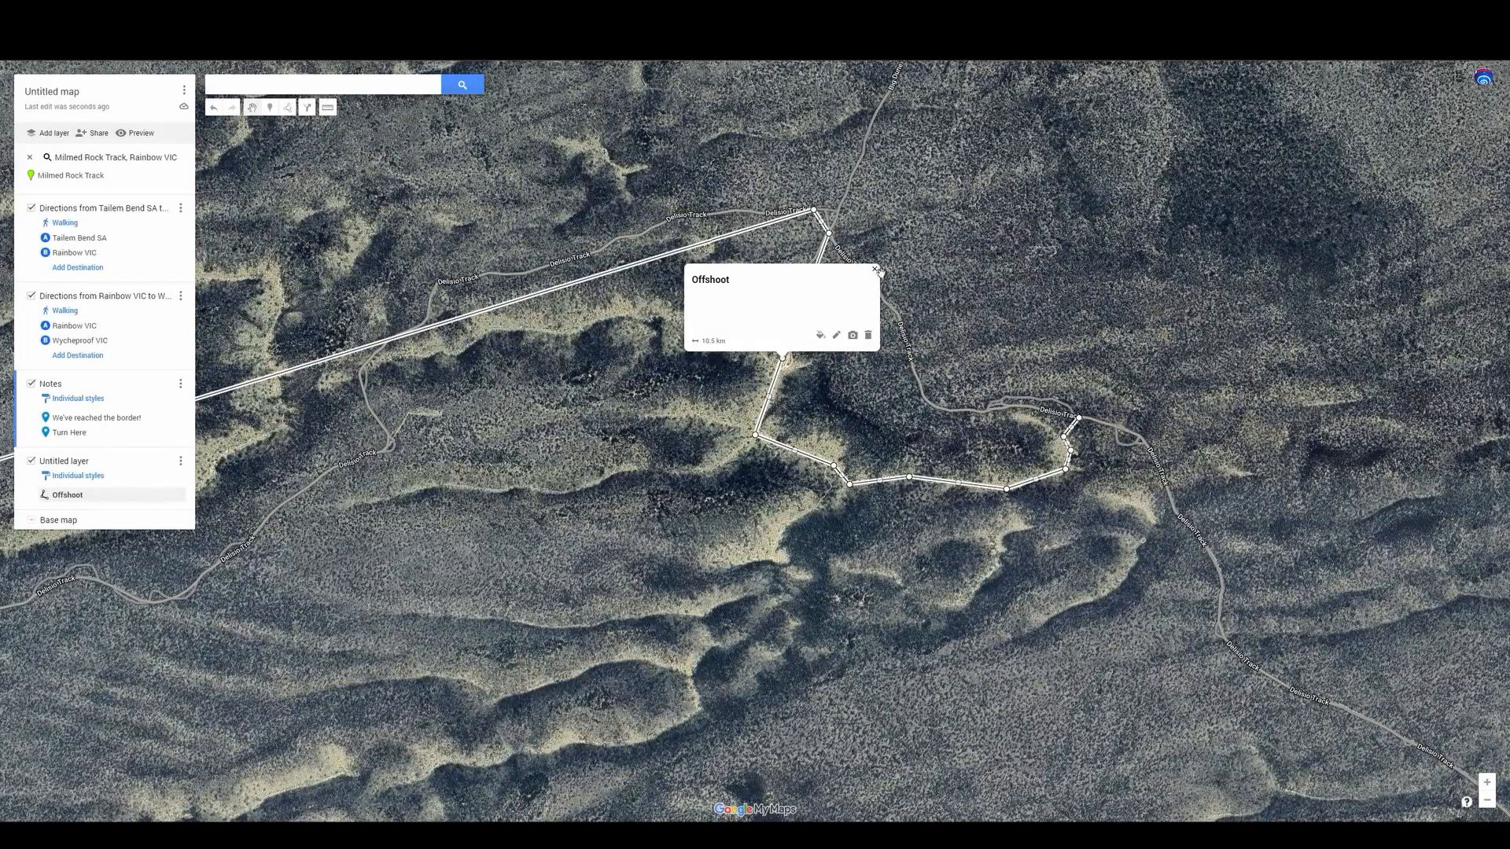
click(874, 269)
Place a marker titled "To the dune" in the "Notes" layer where Delisio Track branches off the blue route
scroll(1077, 295, down, 3)
scroll(377, 474, up, 2)
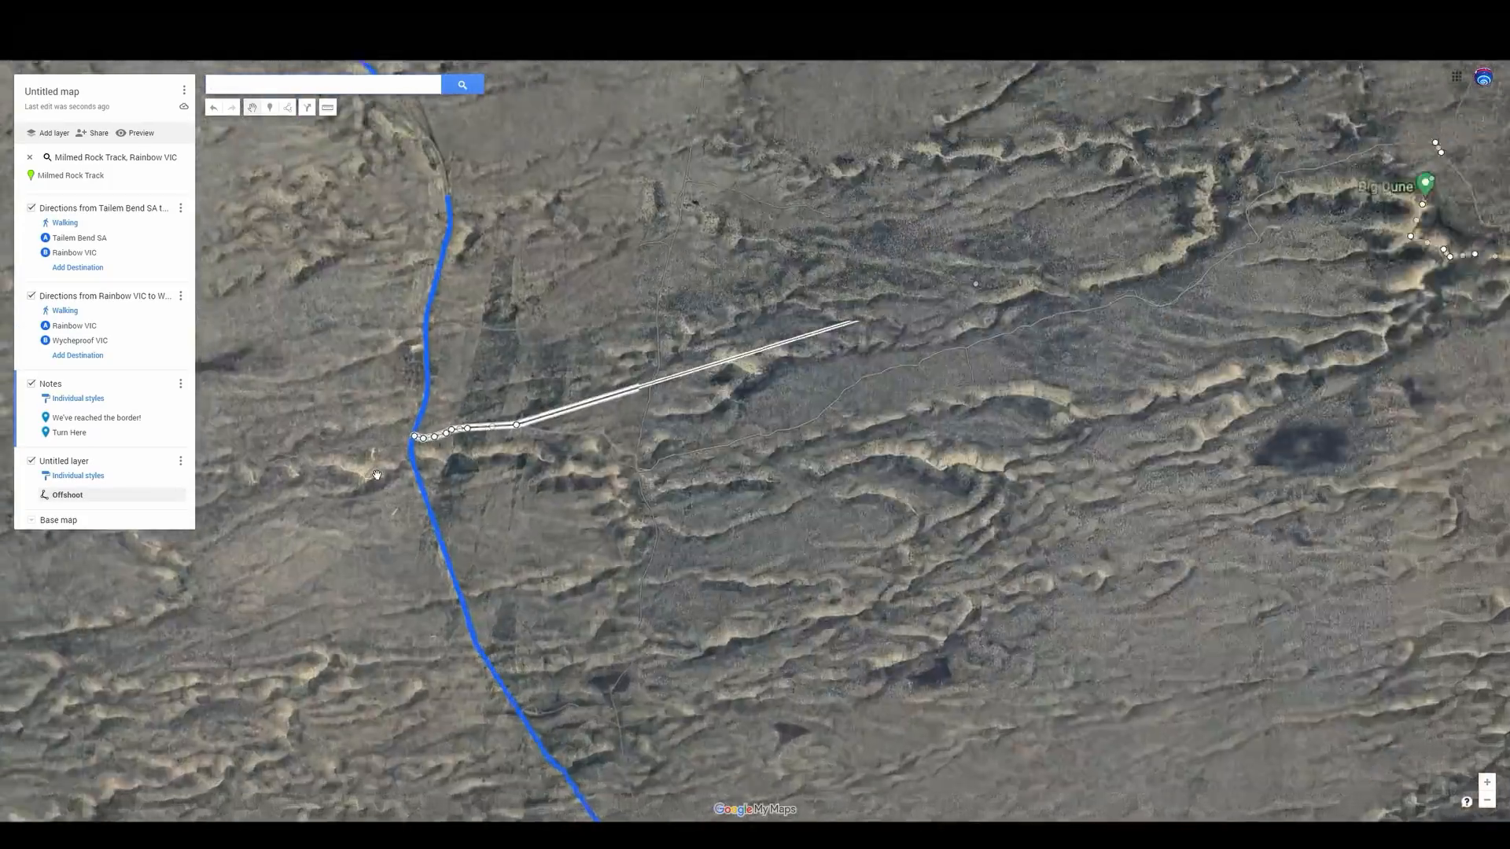
click(269, 109)
scroll(494, 400, up, 2)
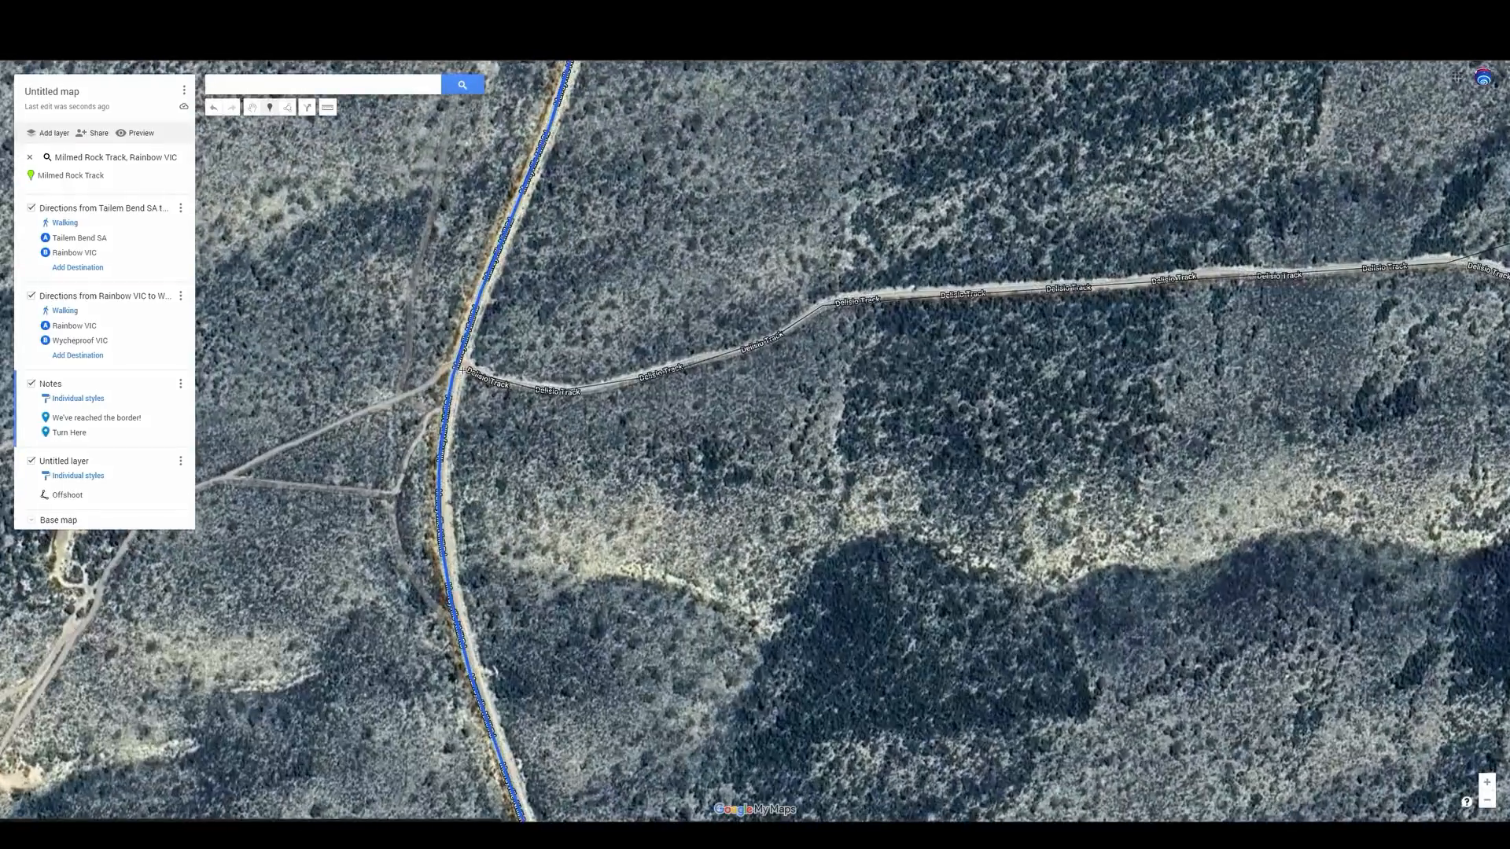
click(466, 371)
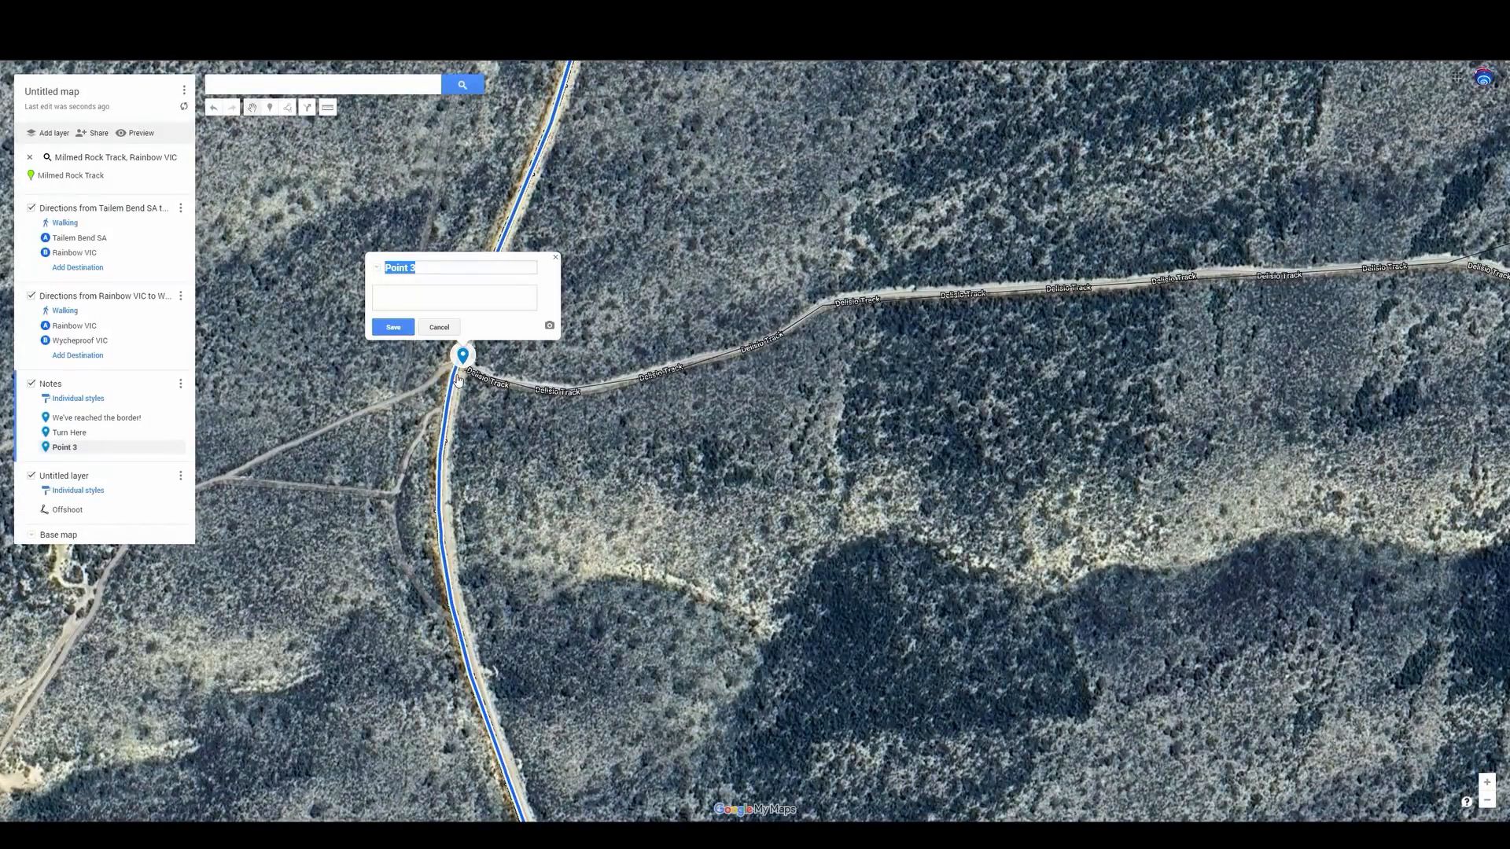
text(To the dune)
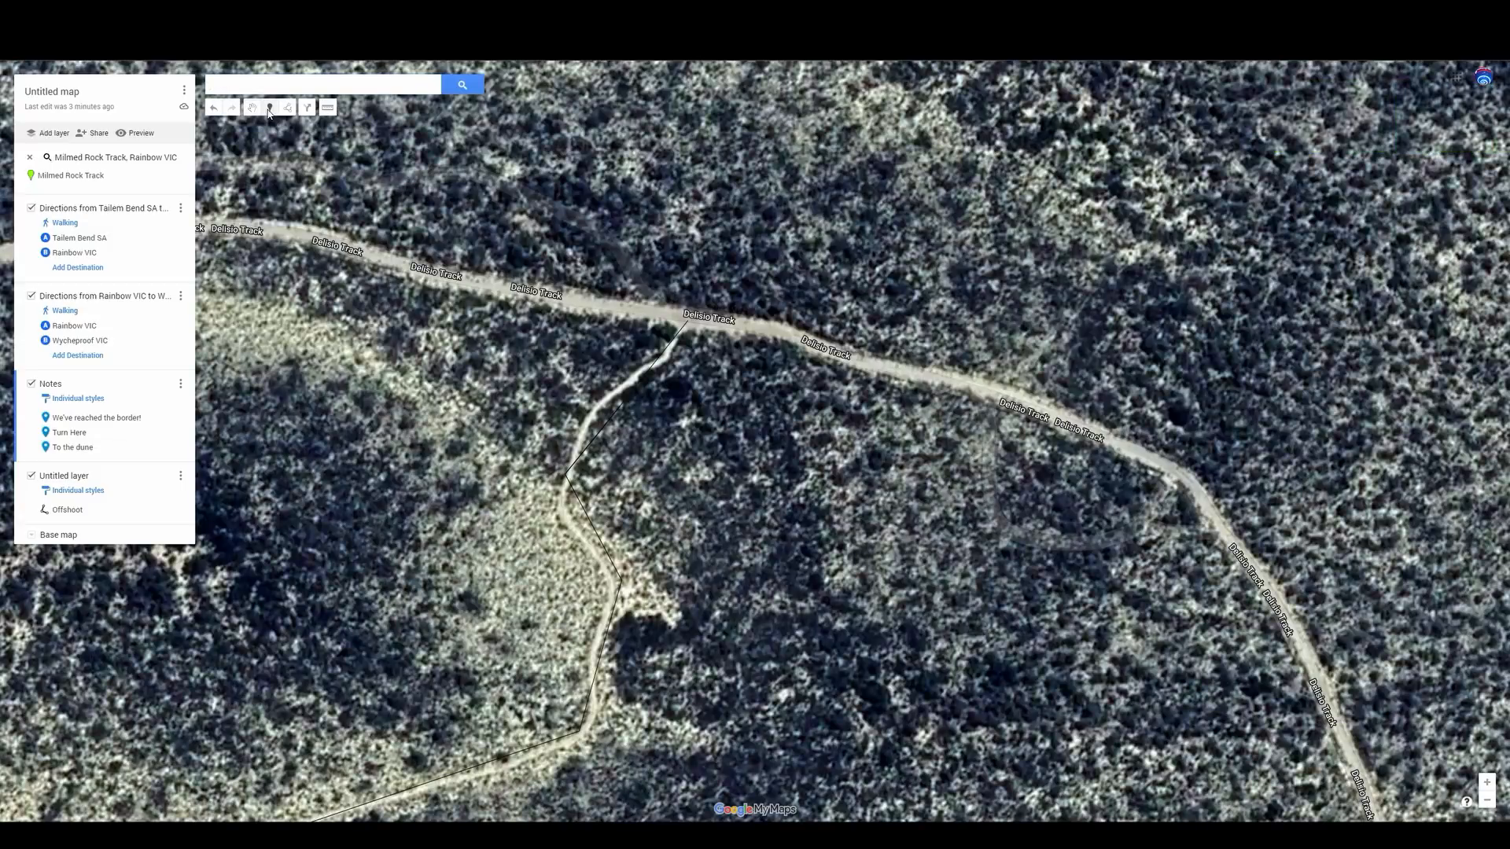
Mark the point where the side track rejoins Delisio Track, title it "Turn left back to track", save it and dismiss its details
click(691, 324)
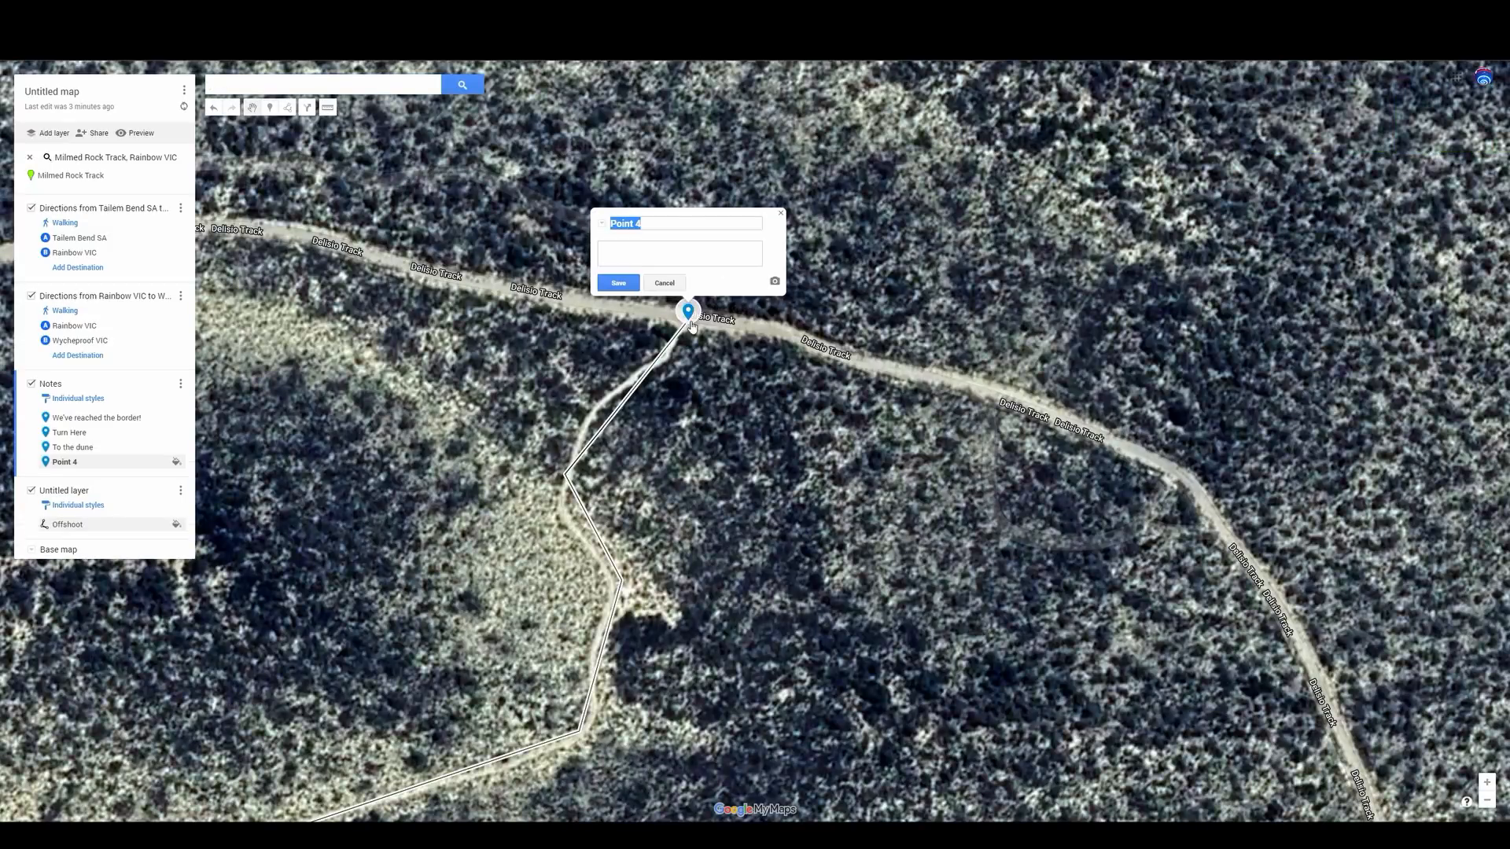
text(Turn left back to track)
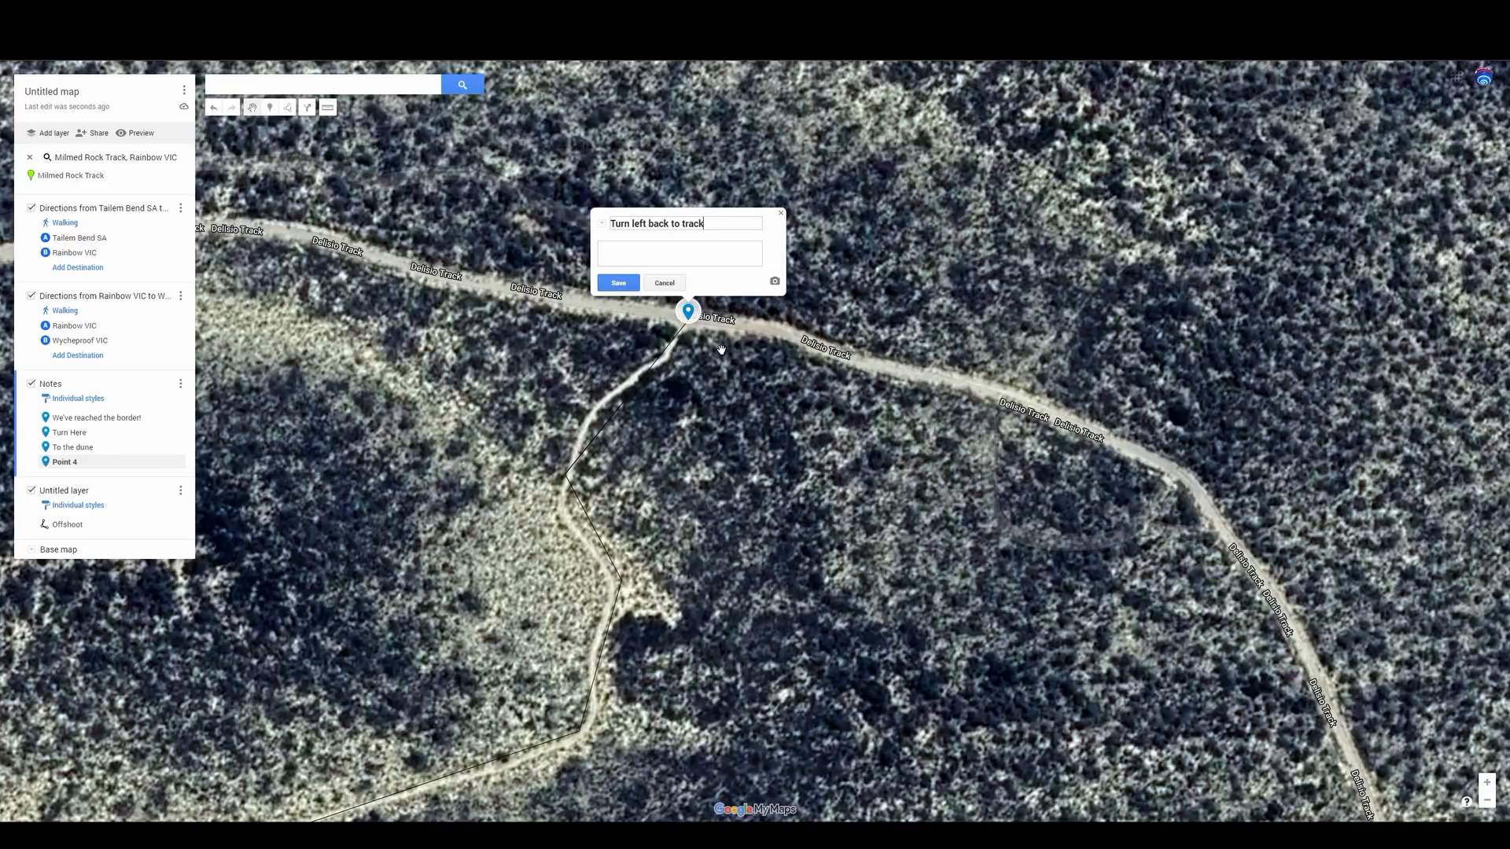
click(618, 283)
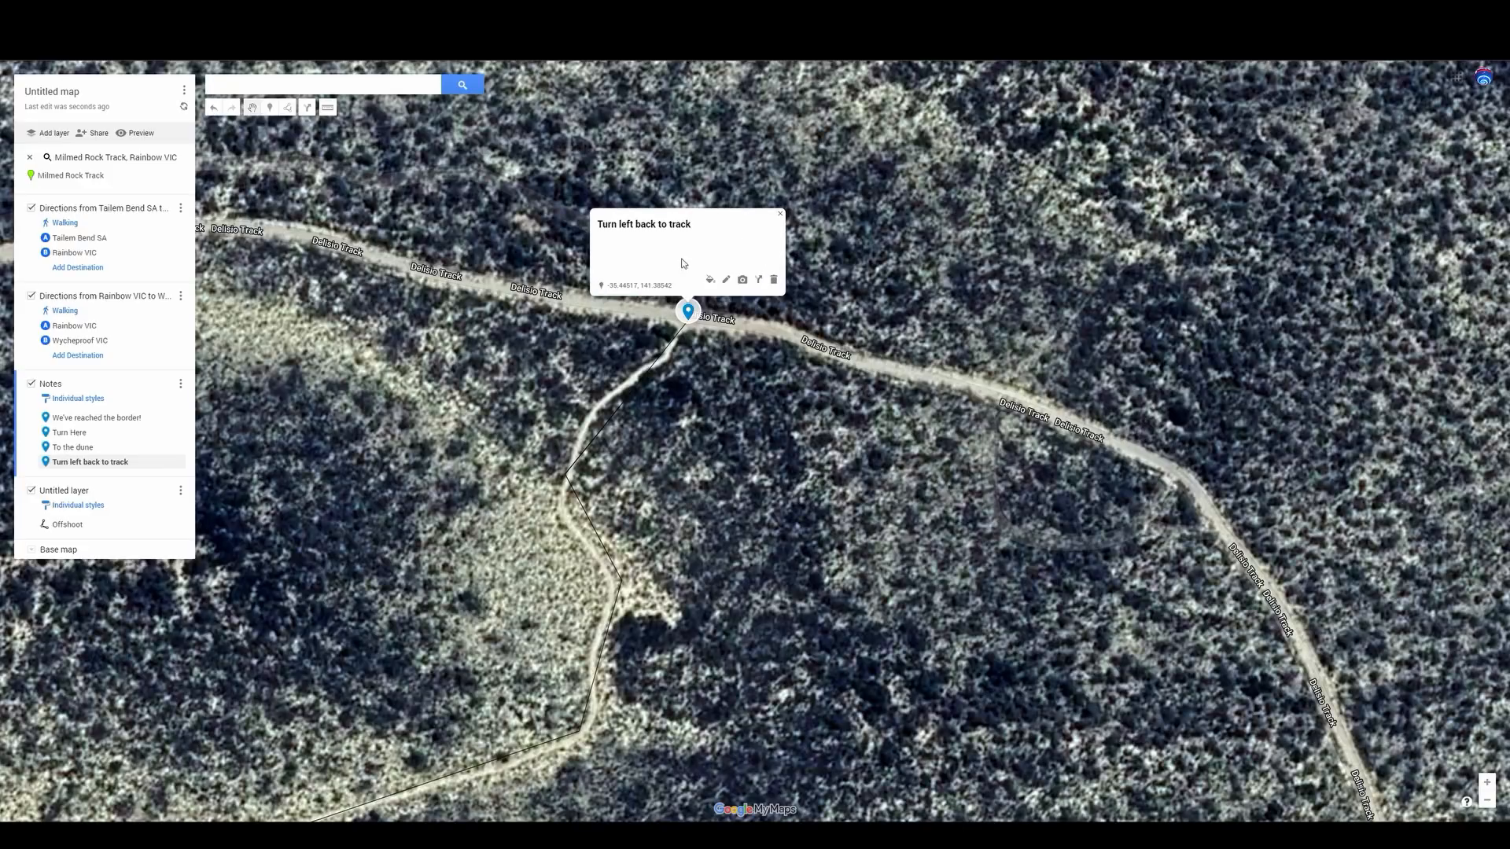
click(779, 214)
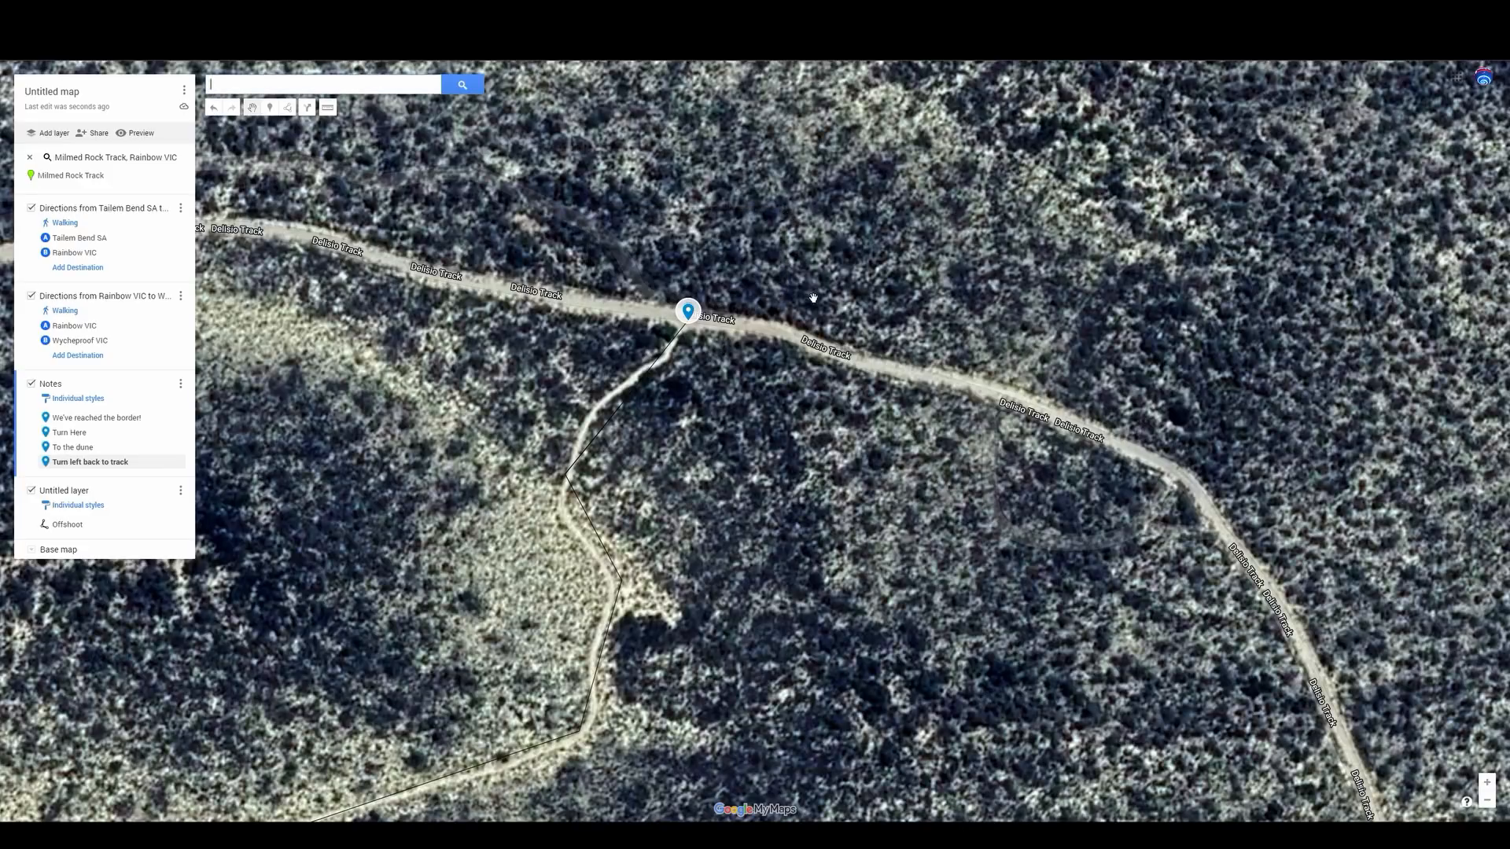
Select the "Offshoot" line and examine how it follows the tracks around the Big Dune marker
scroll(813, 298, down, 2)
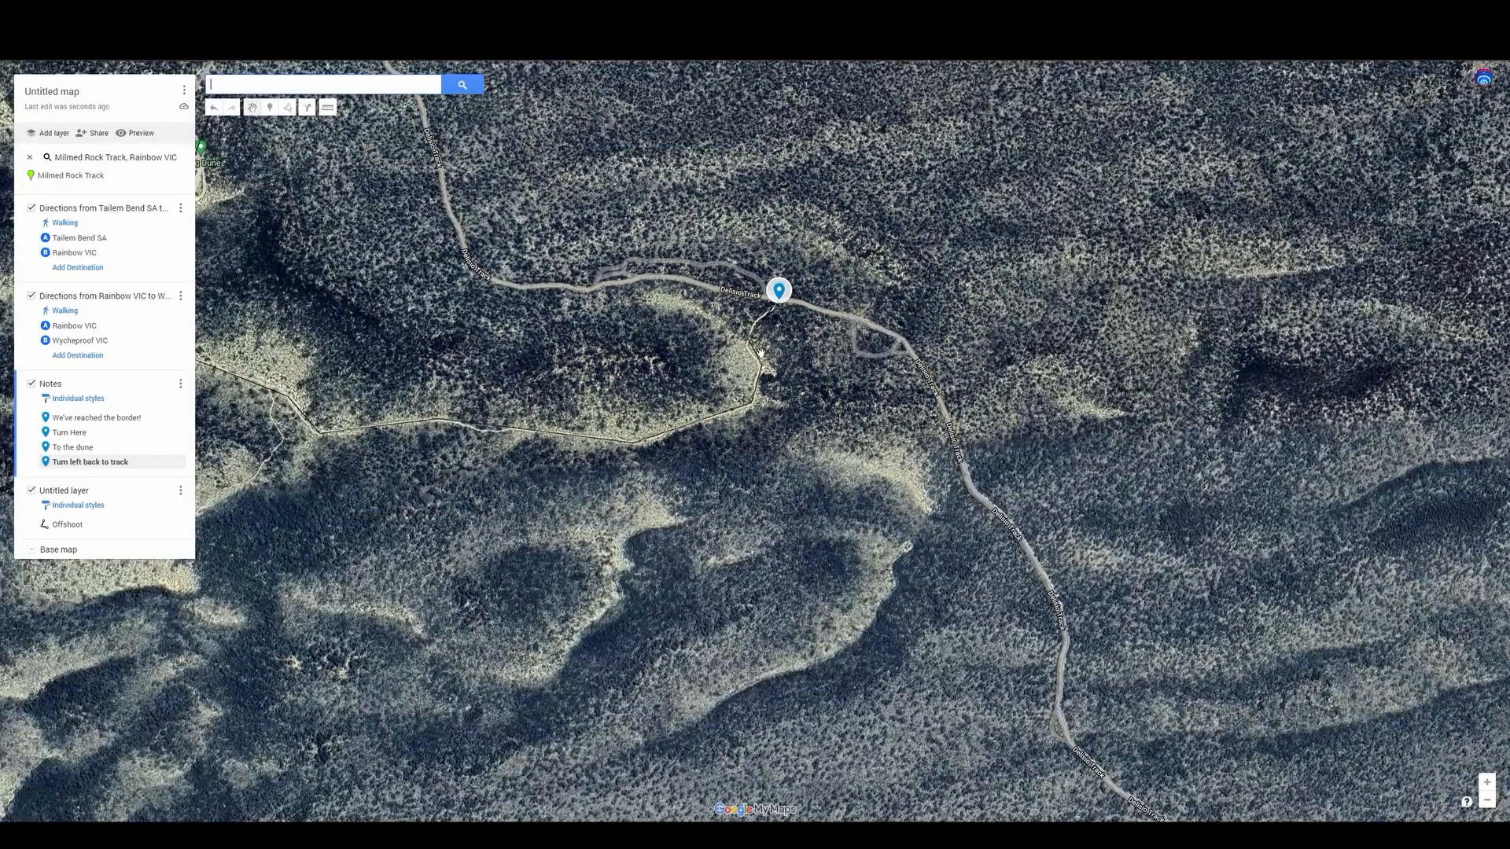
click(666, 437)
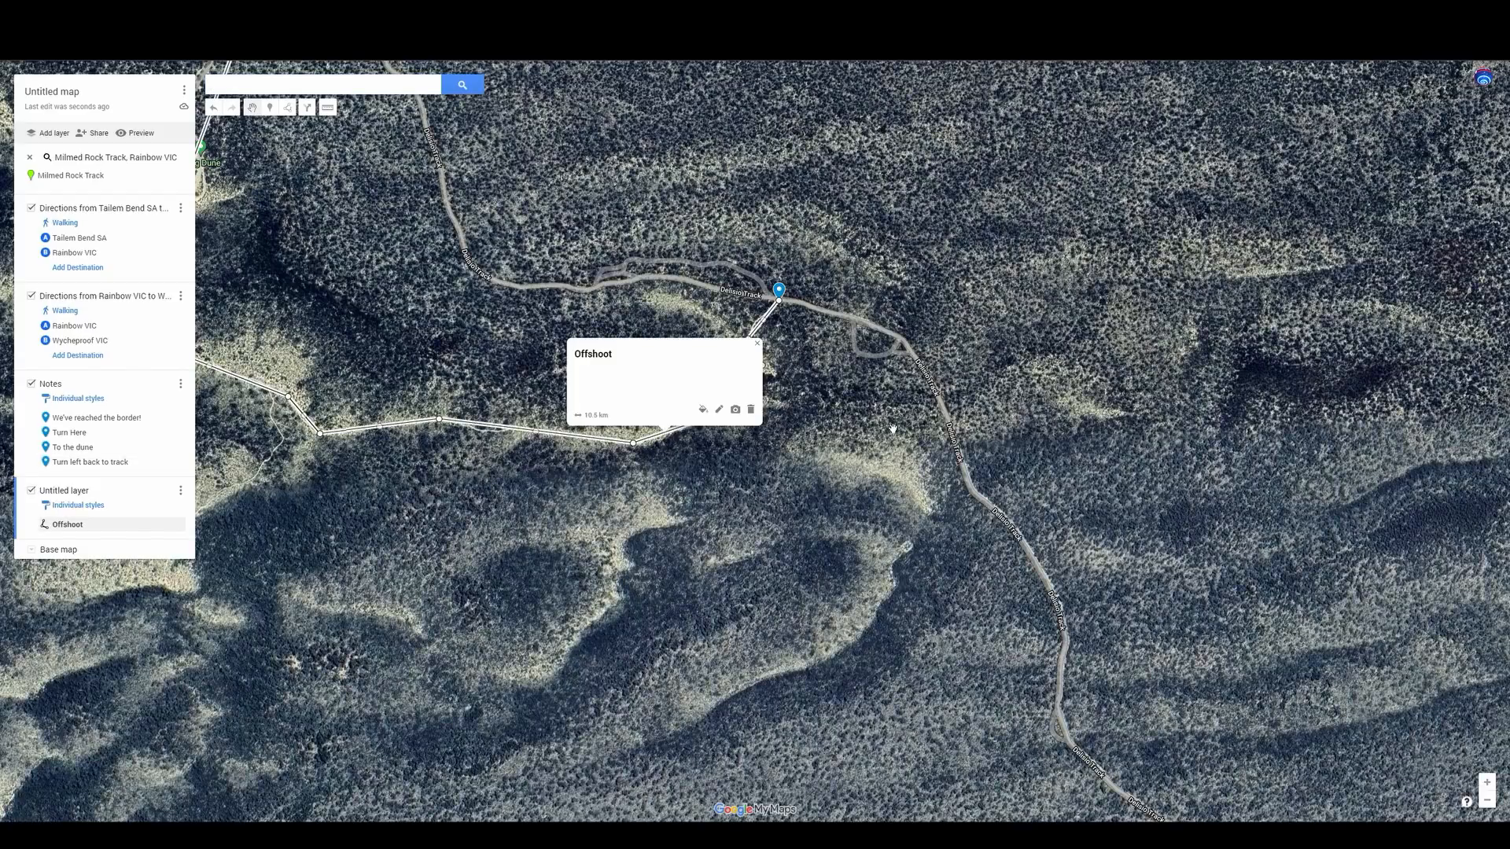
scroll(893, 429, down, 1)
click(870, 339)
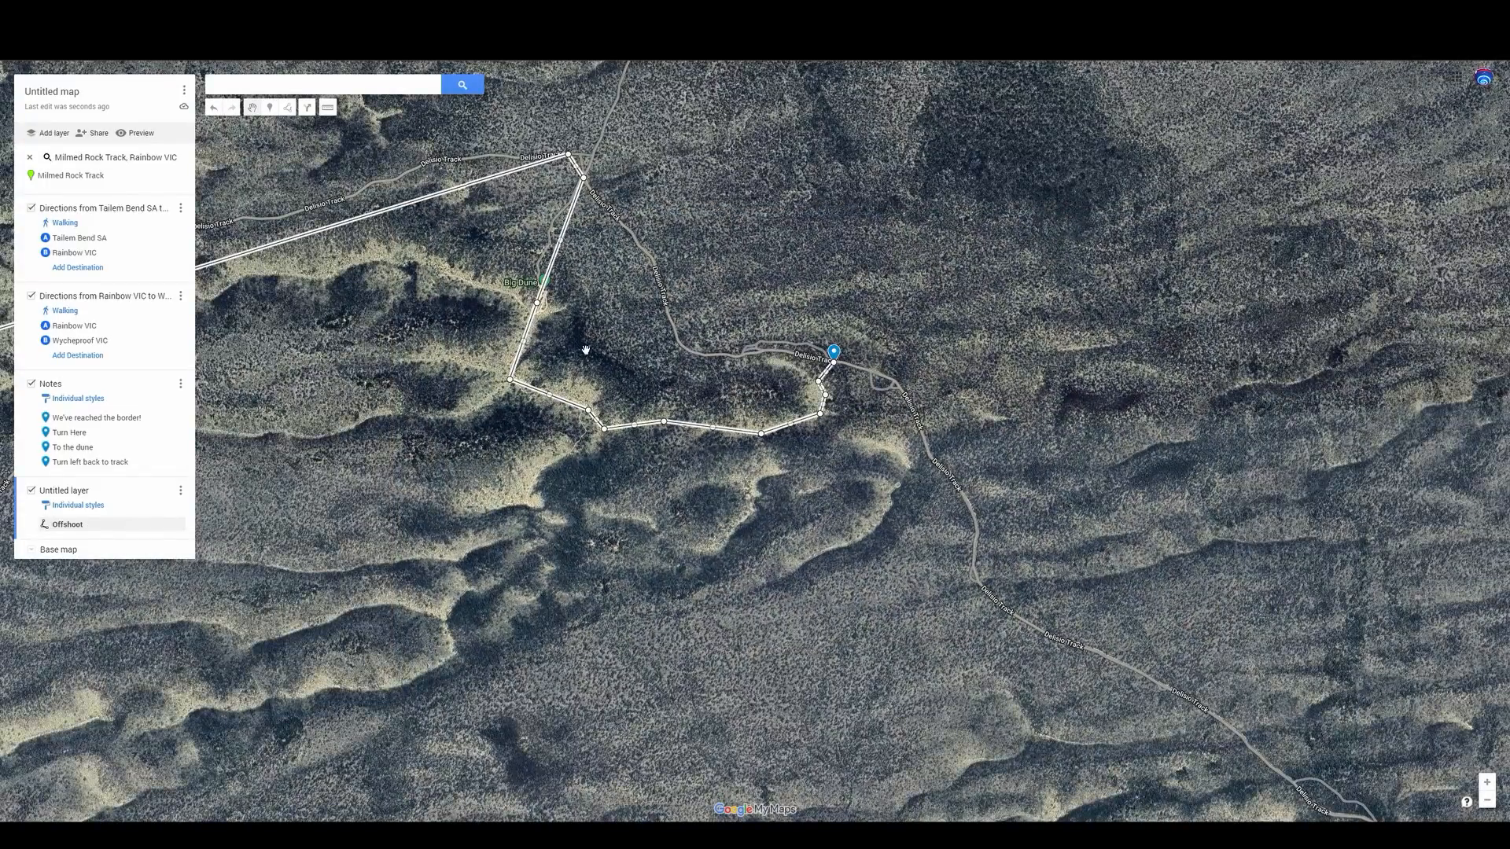
scroll(550, 304, up, 1)
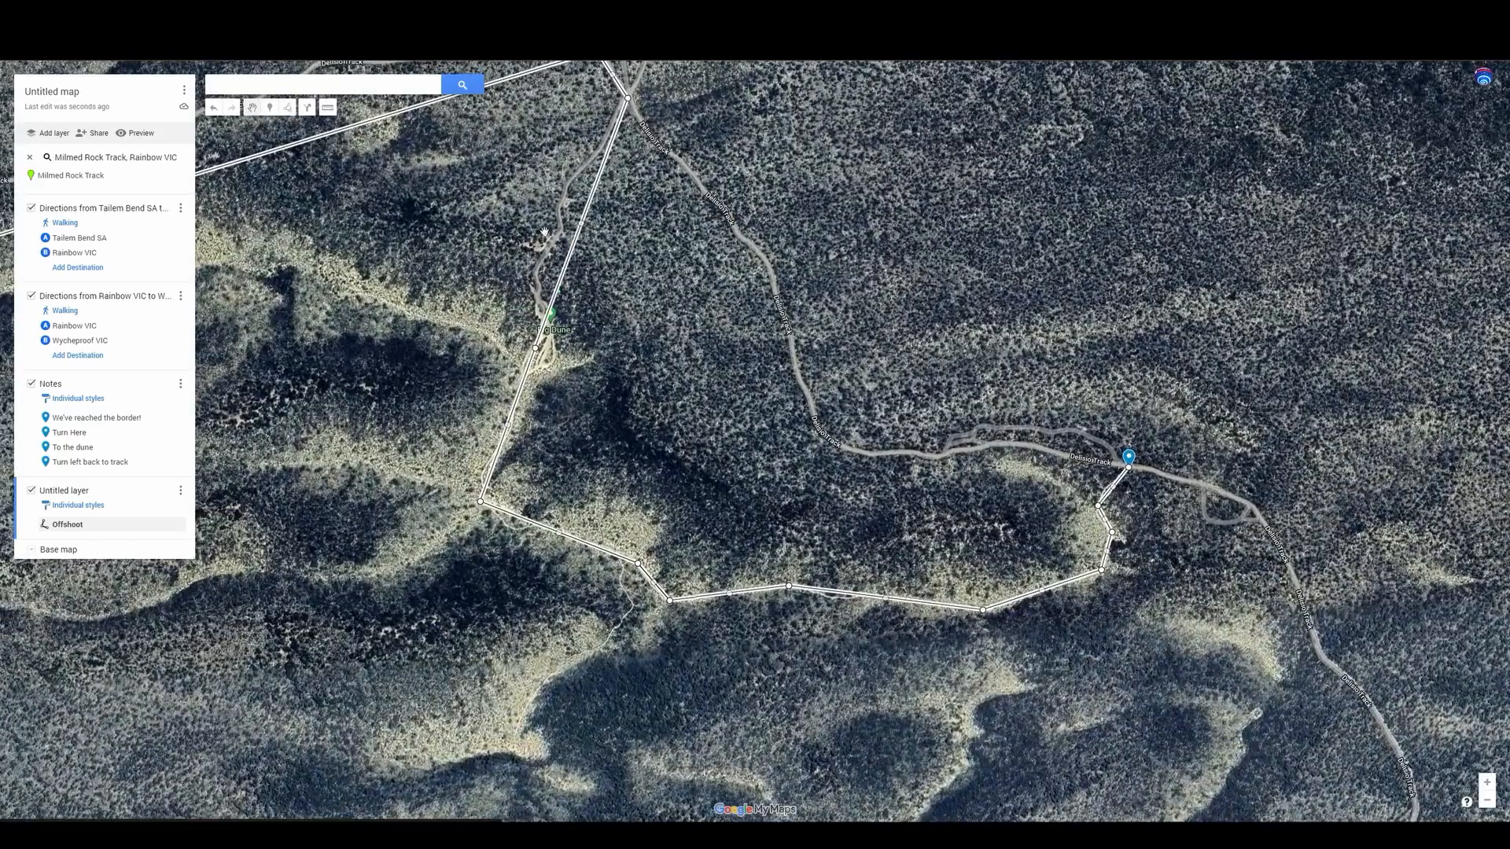
scroll(583, 178, up, 1)
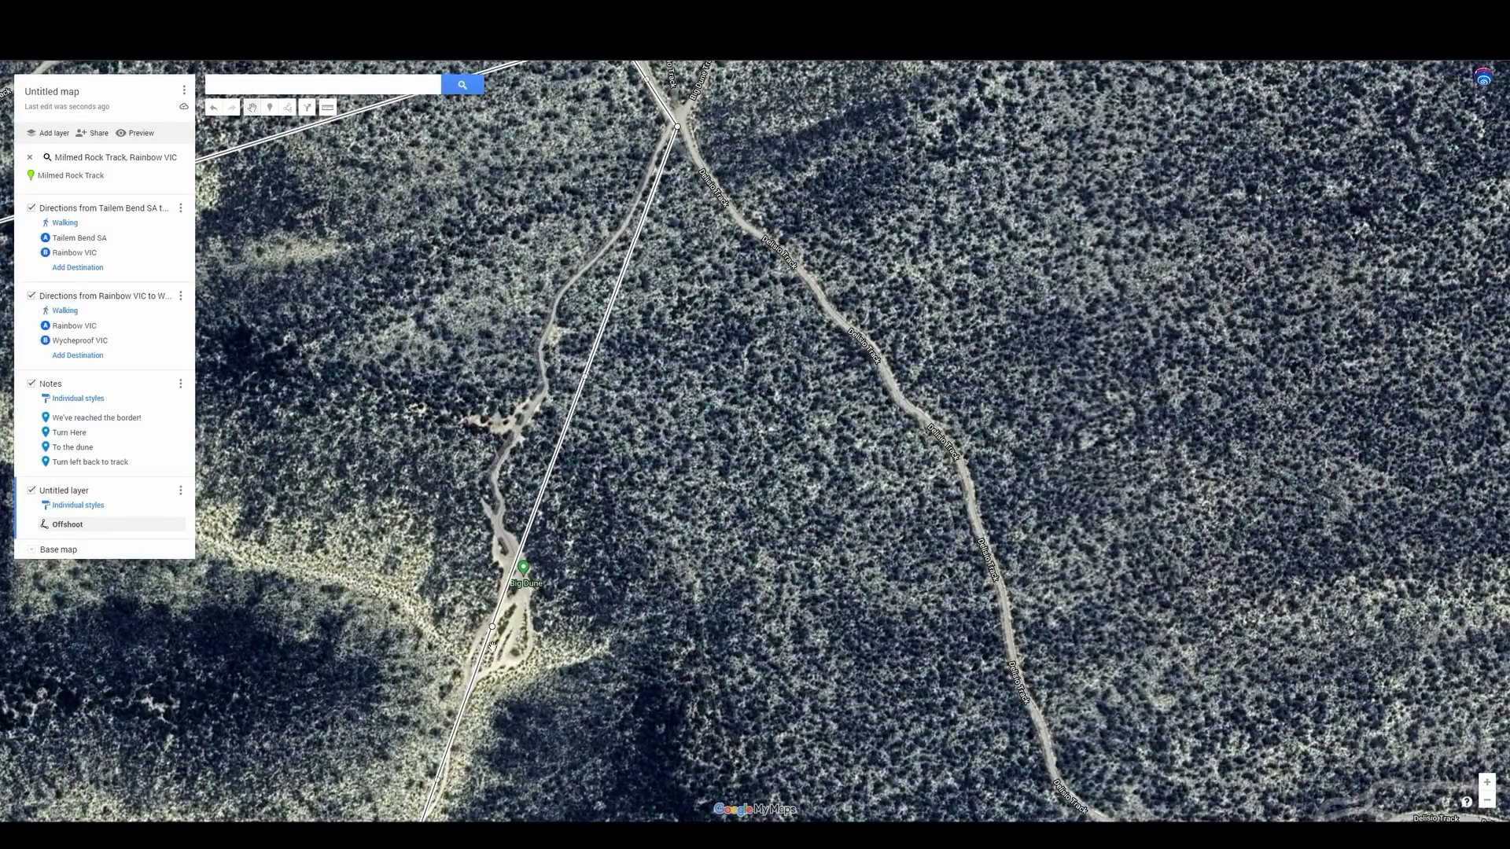
Bend the "Offshoot" line onto the winding side track running north of the Big Dune marker up to the Delisio Track junction
drag(497, 627, 492, 627)
drag(547, 342, 544, 340)
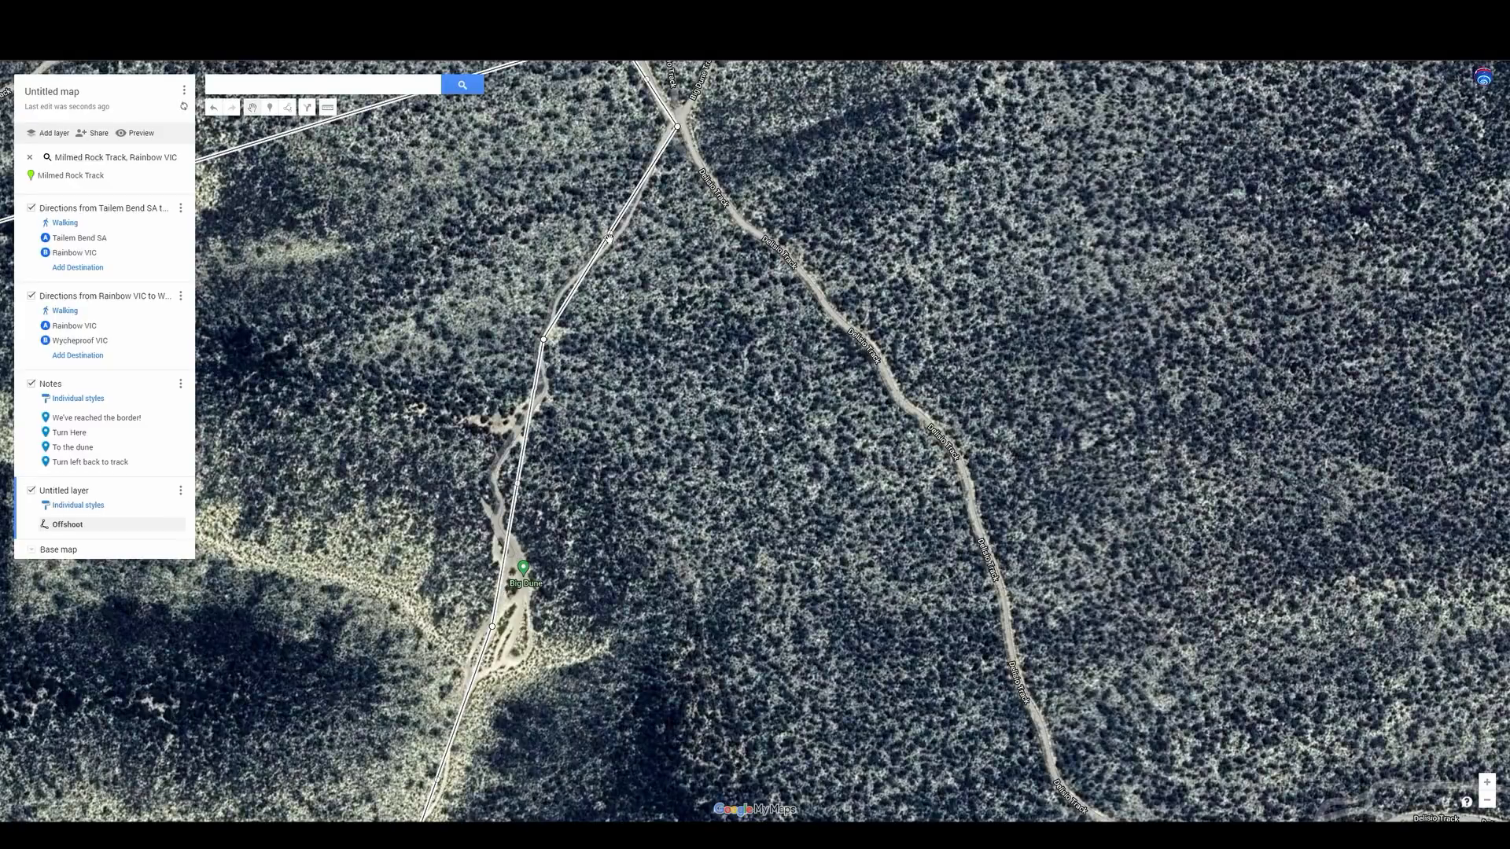
drag(614, 238, 563, 286)
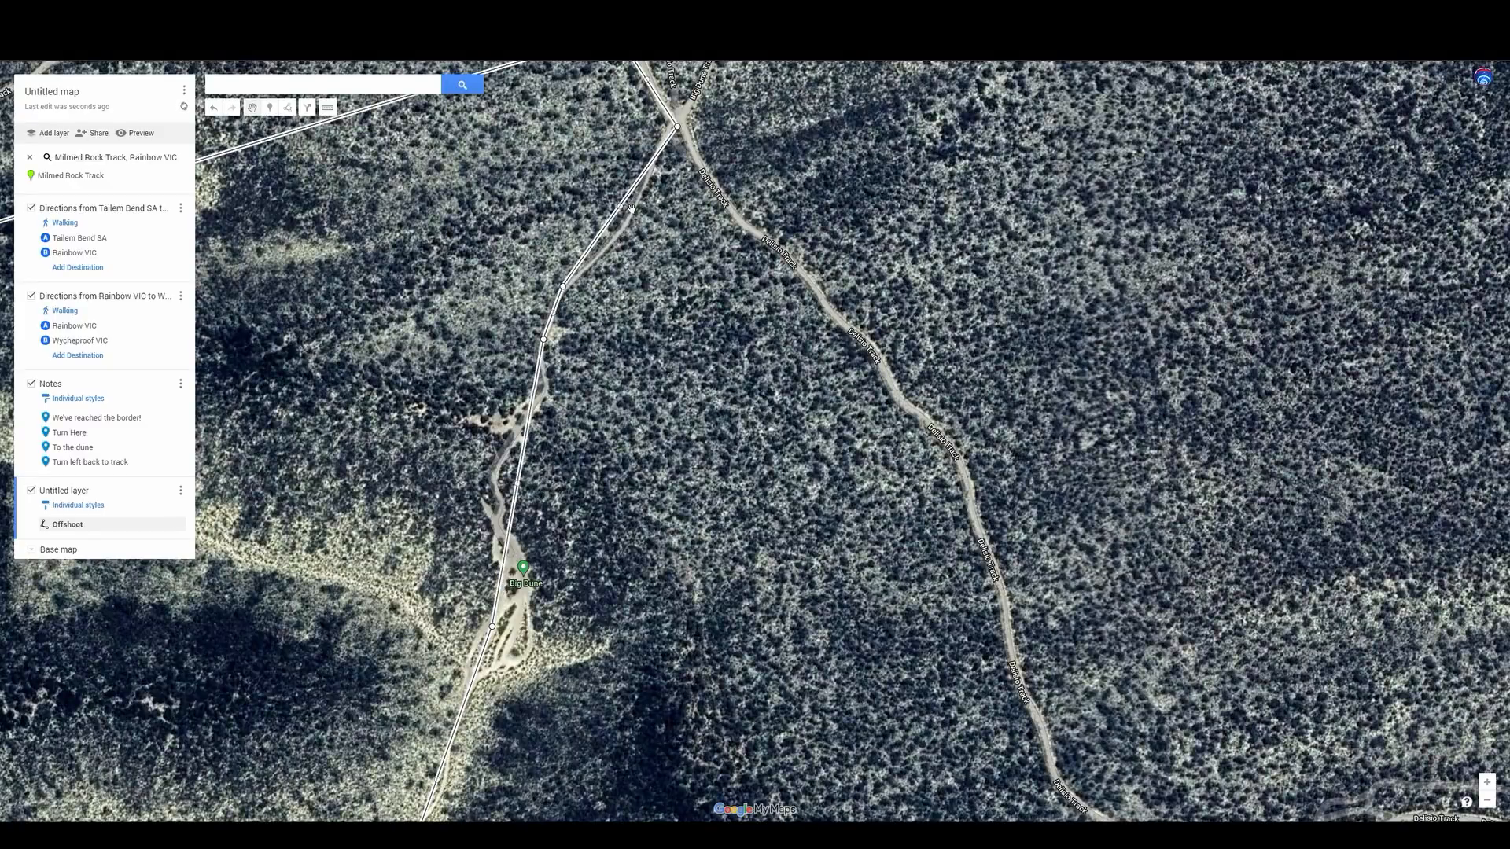
drag(625, 211, 625, 229)
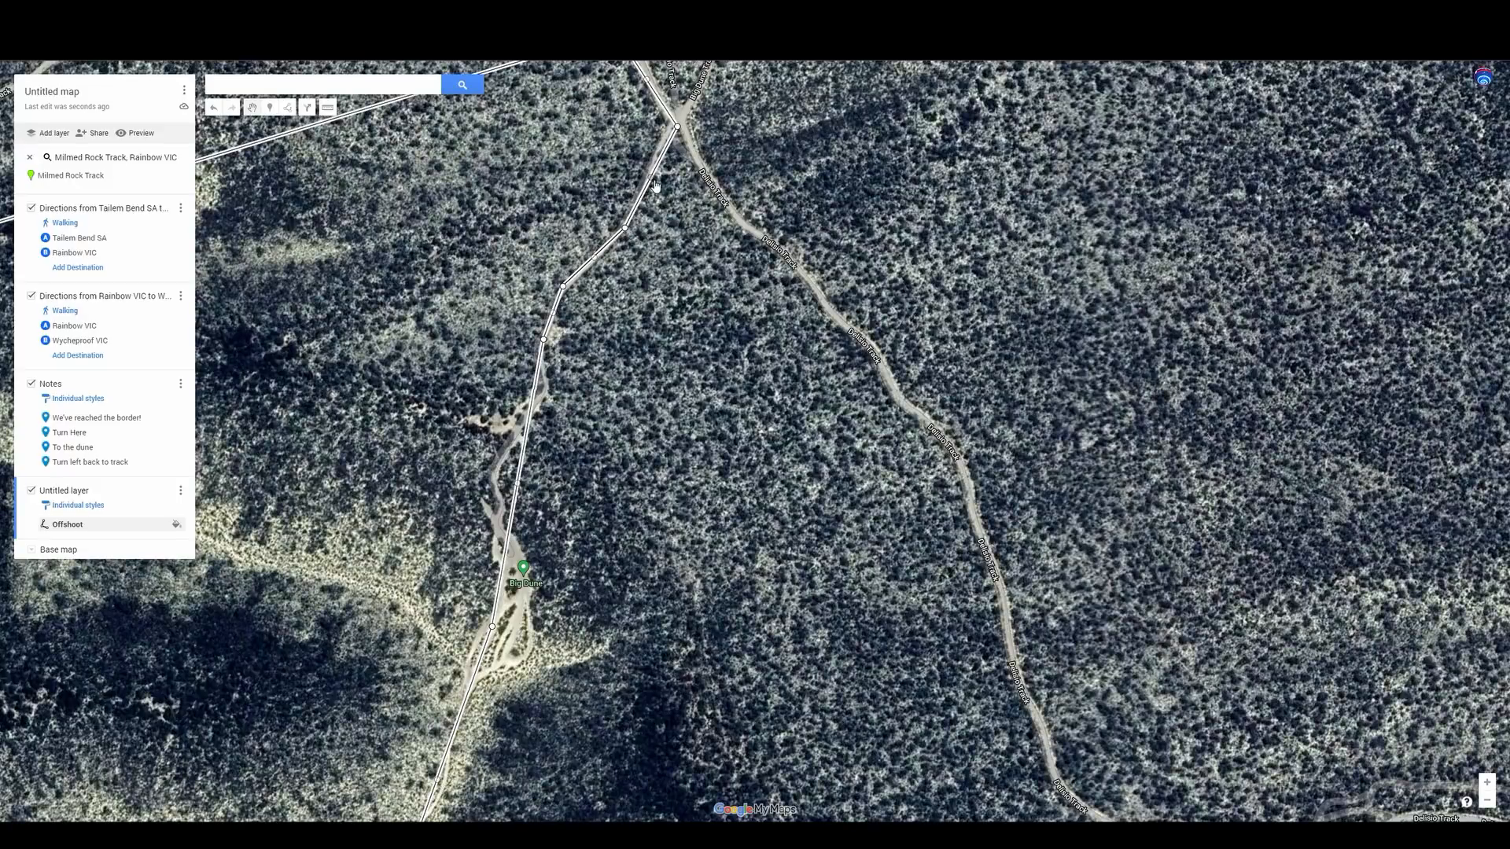
drag(666, 148, 666, 140)
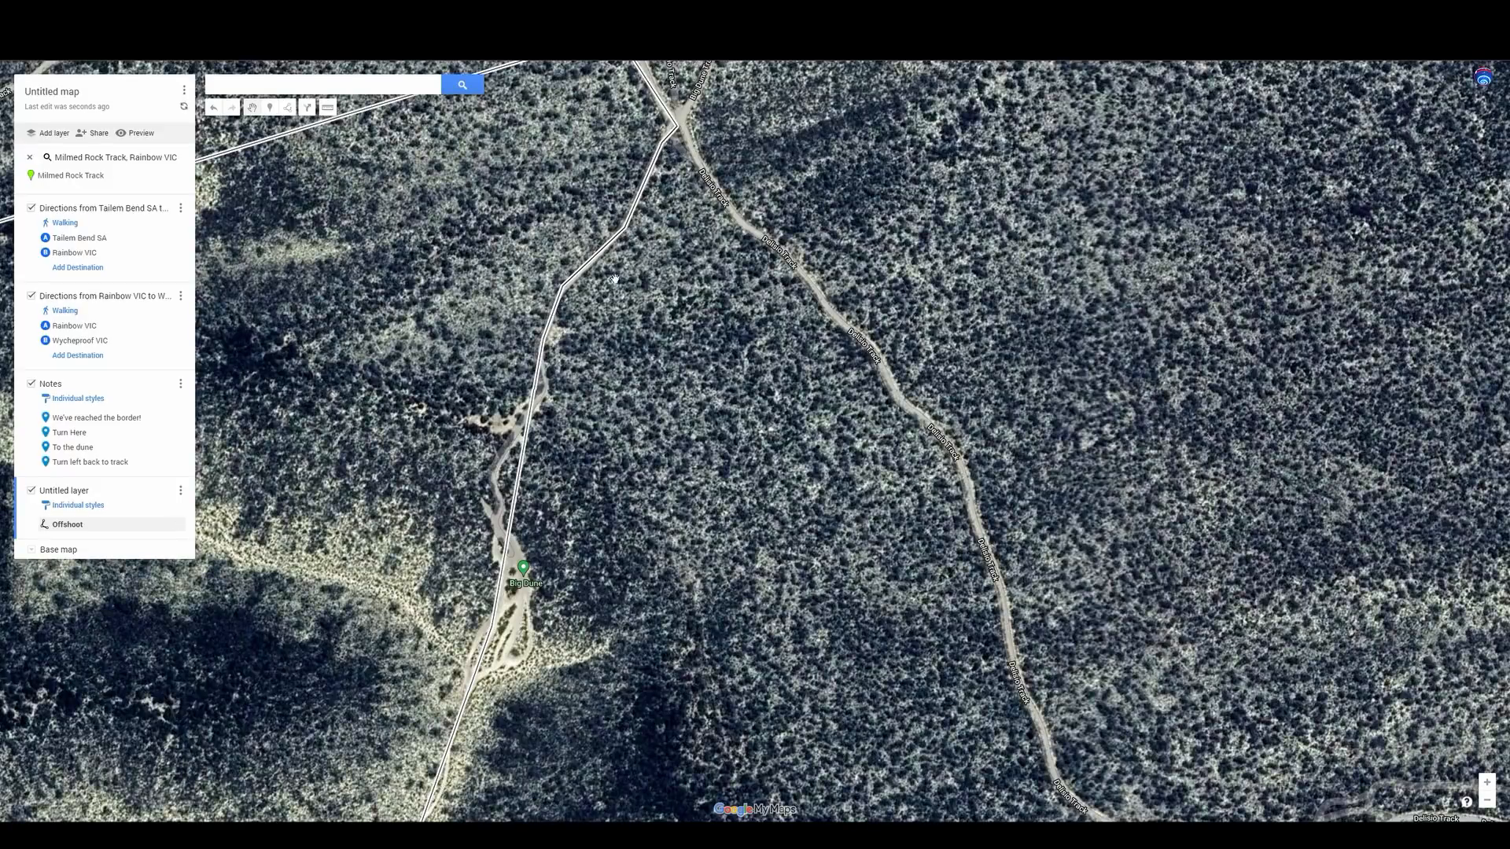
Fit the "Offshoot" line to the sandy bends of the side track directly beside and above the Big Dune marker
drag(523, 479, 543, 388)
drag(518, 509, 494, 476)
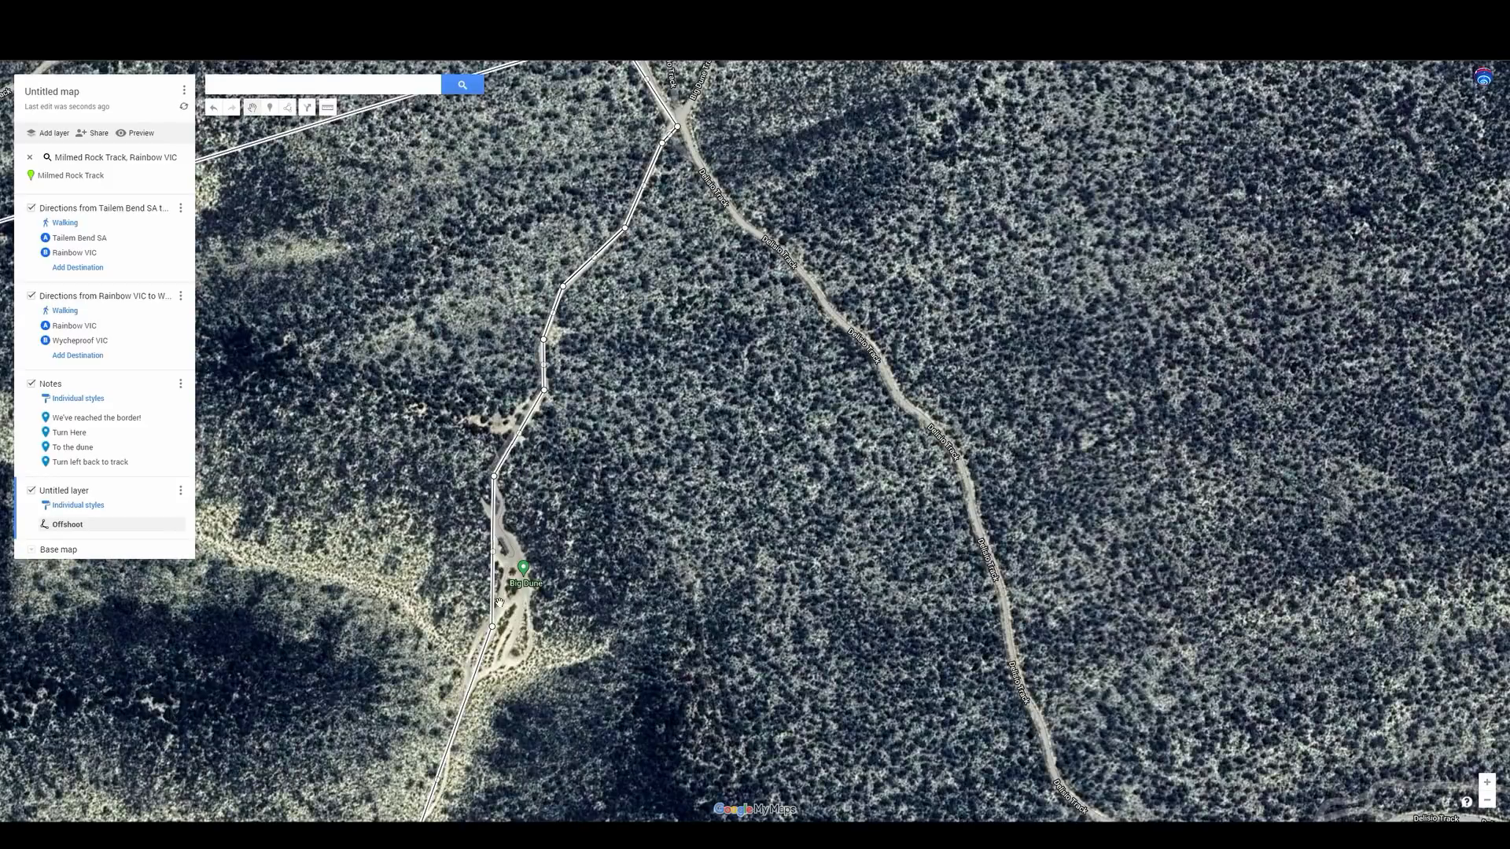
drag(497, 558, 515, 563)
scroll(556, 252, down, 3)
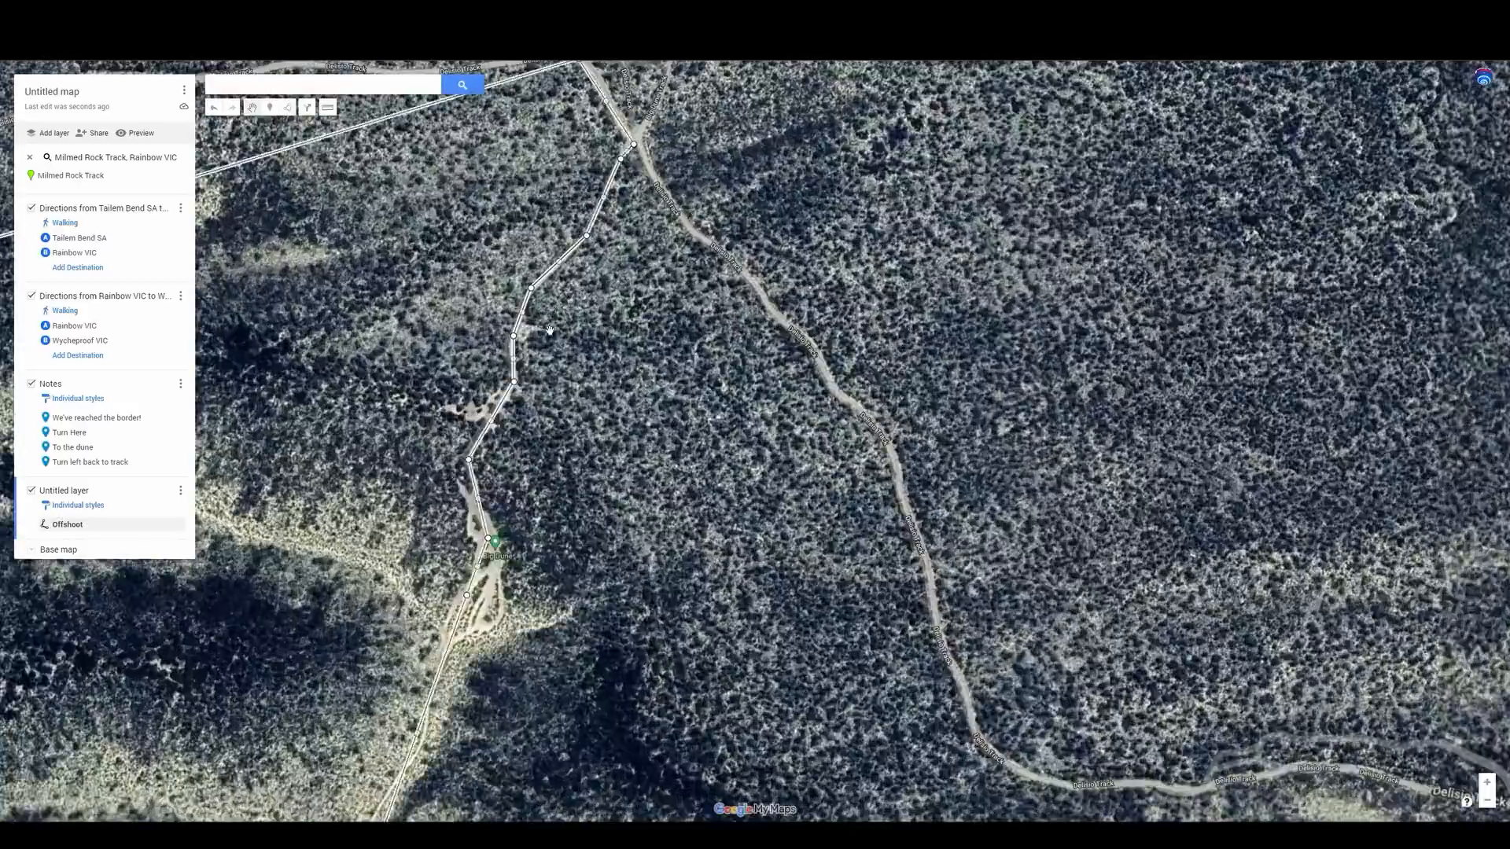
scroll(553, 184, up, 2)
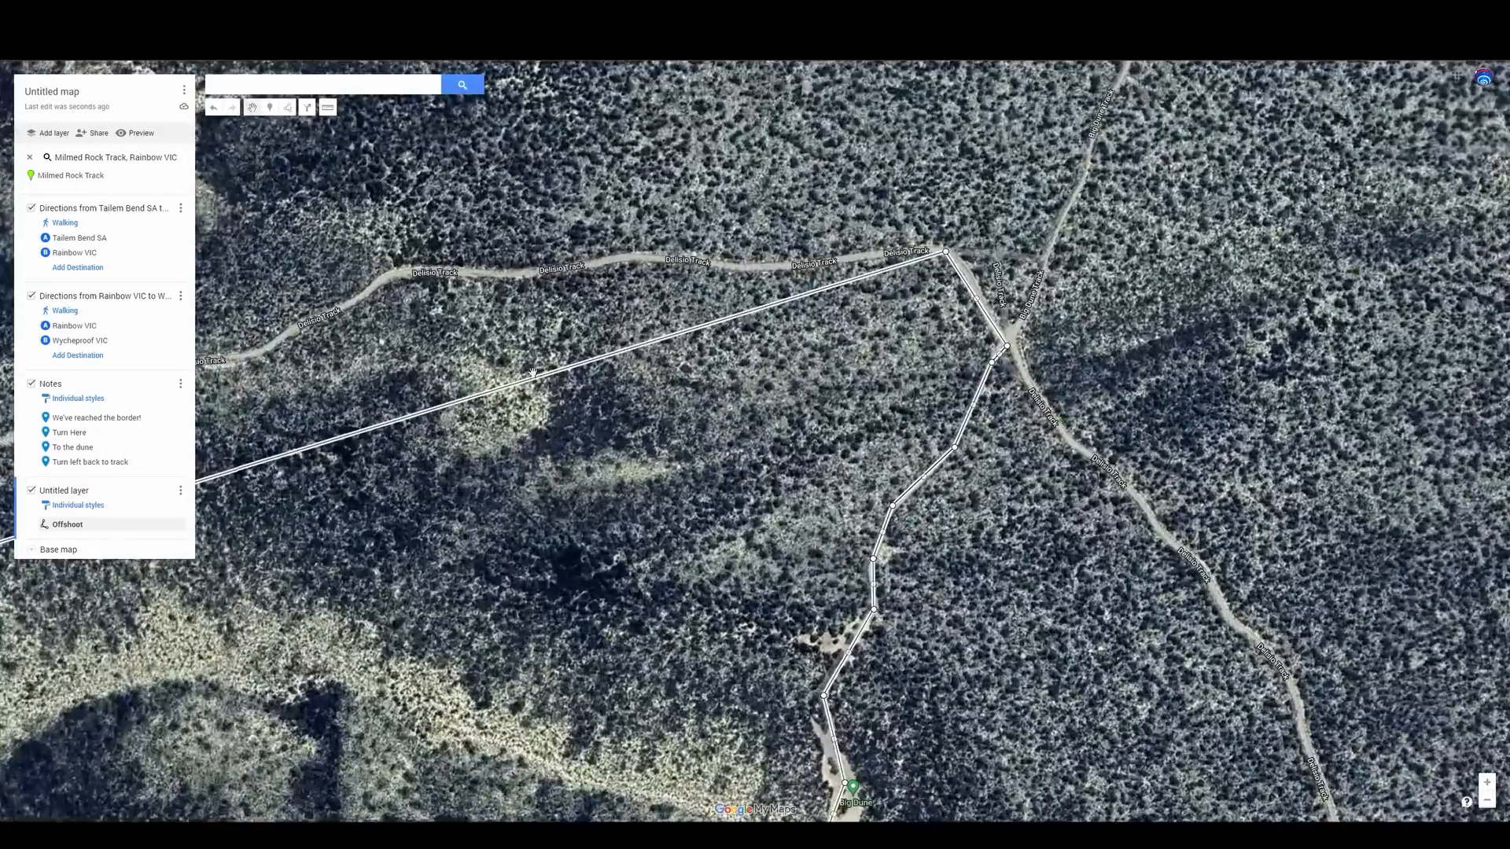
Reselect the "Offshoot" line, dismiss its details and bend its long straight section onto the track at two points west of the Big Dune junction
click(532, 389)
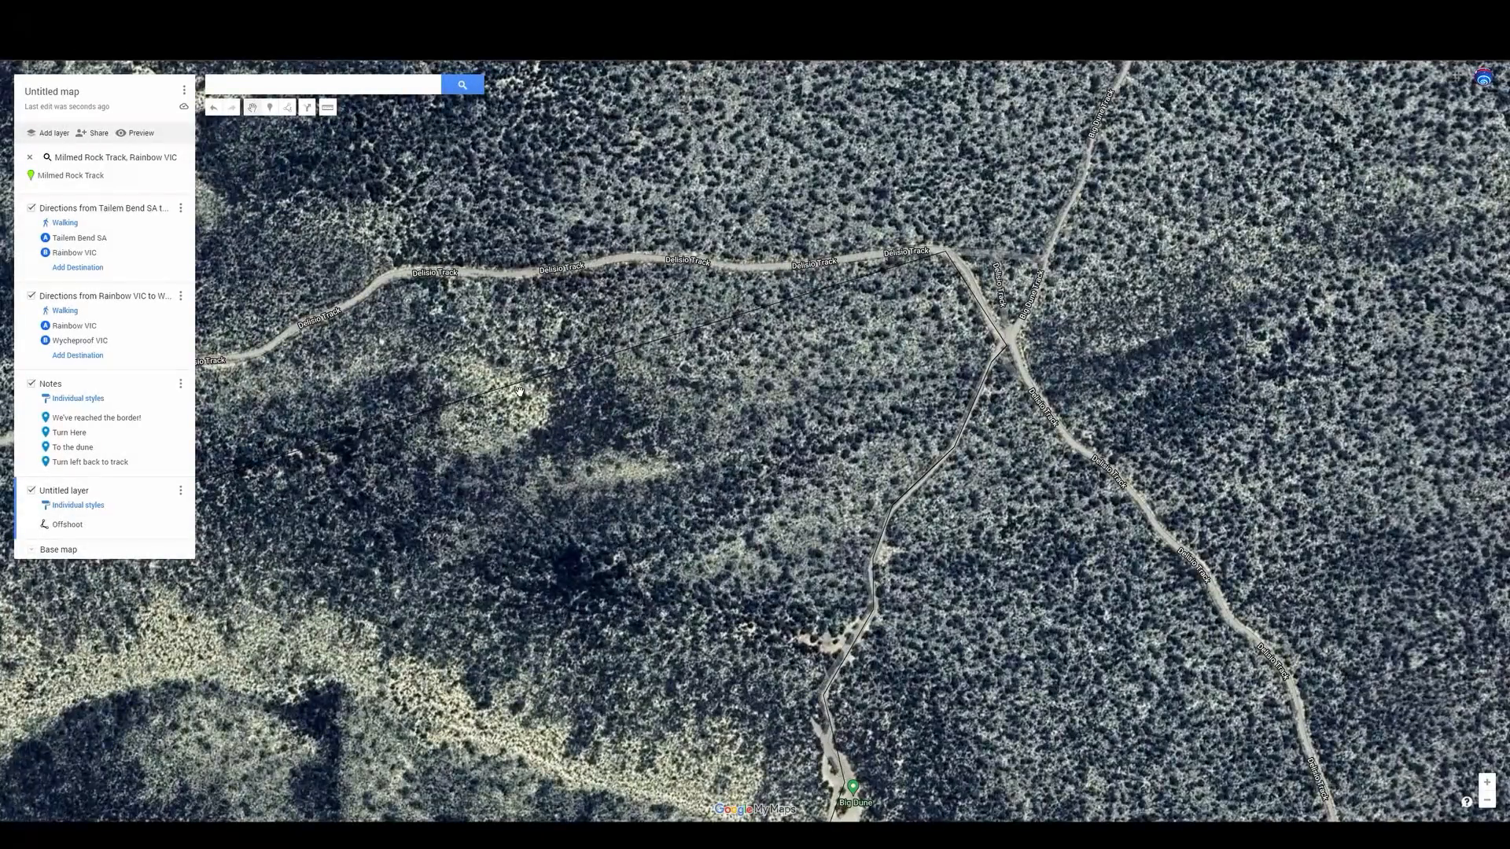
click(521, 387)
scroll(710, 318, up, 1)
scroll(767, 291, down, 1)
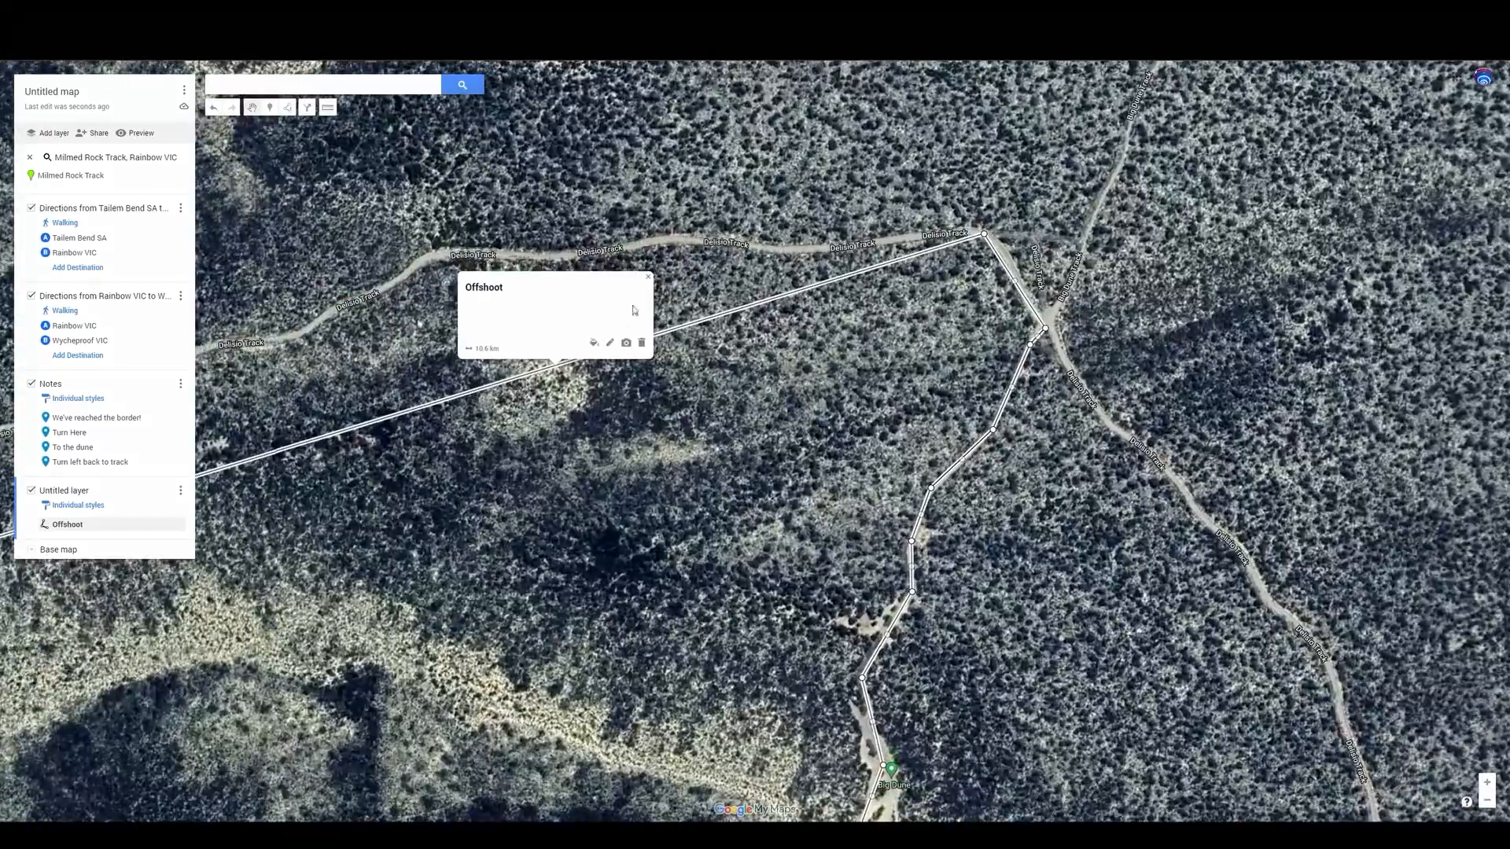
click(646, 280)
scroll(821, 258, down, 1)
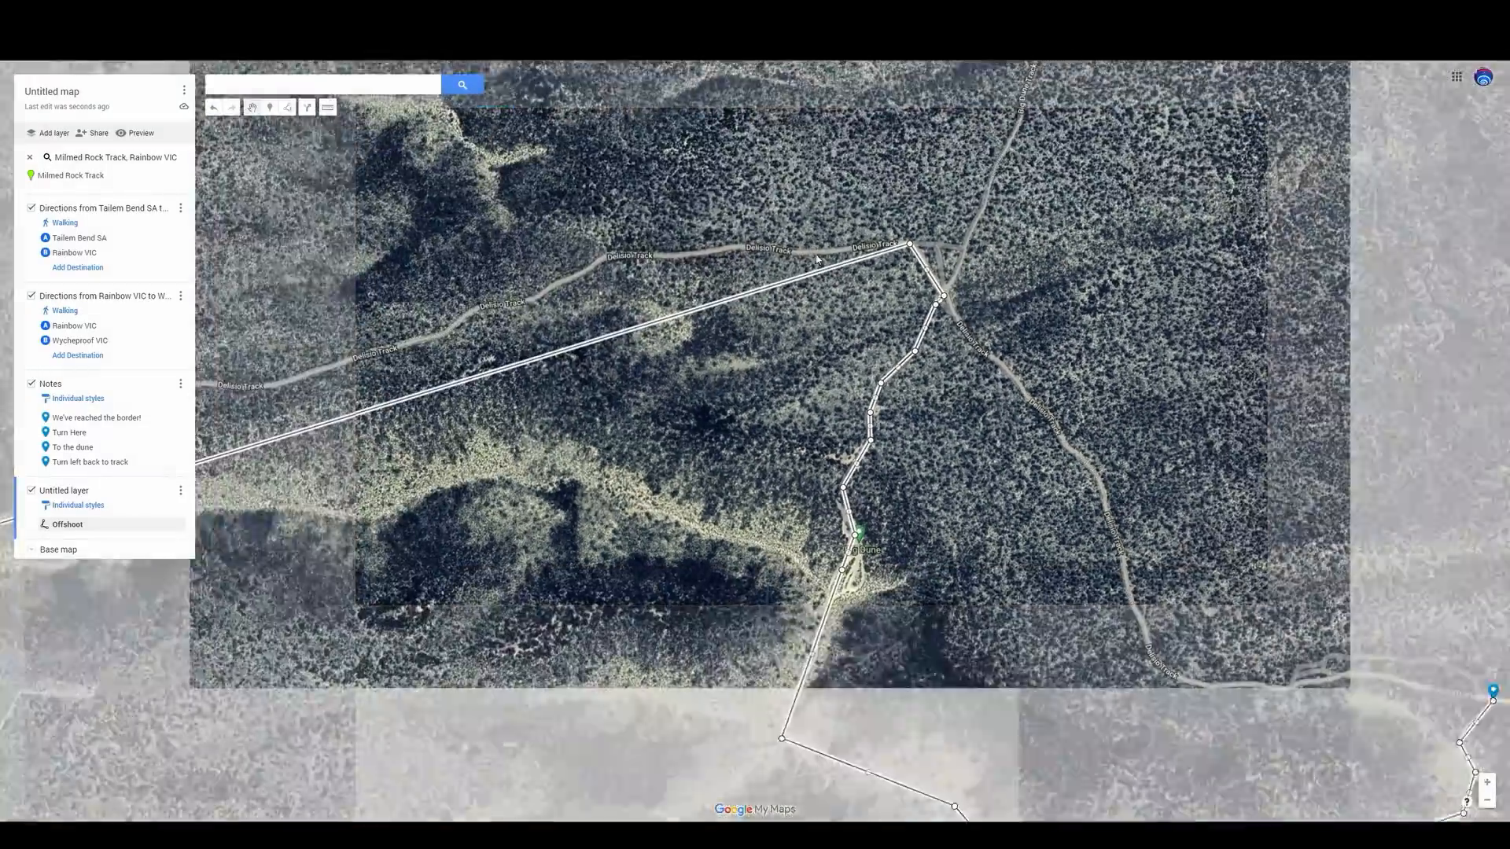
scroll(657, 347, down, 1)
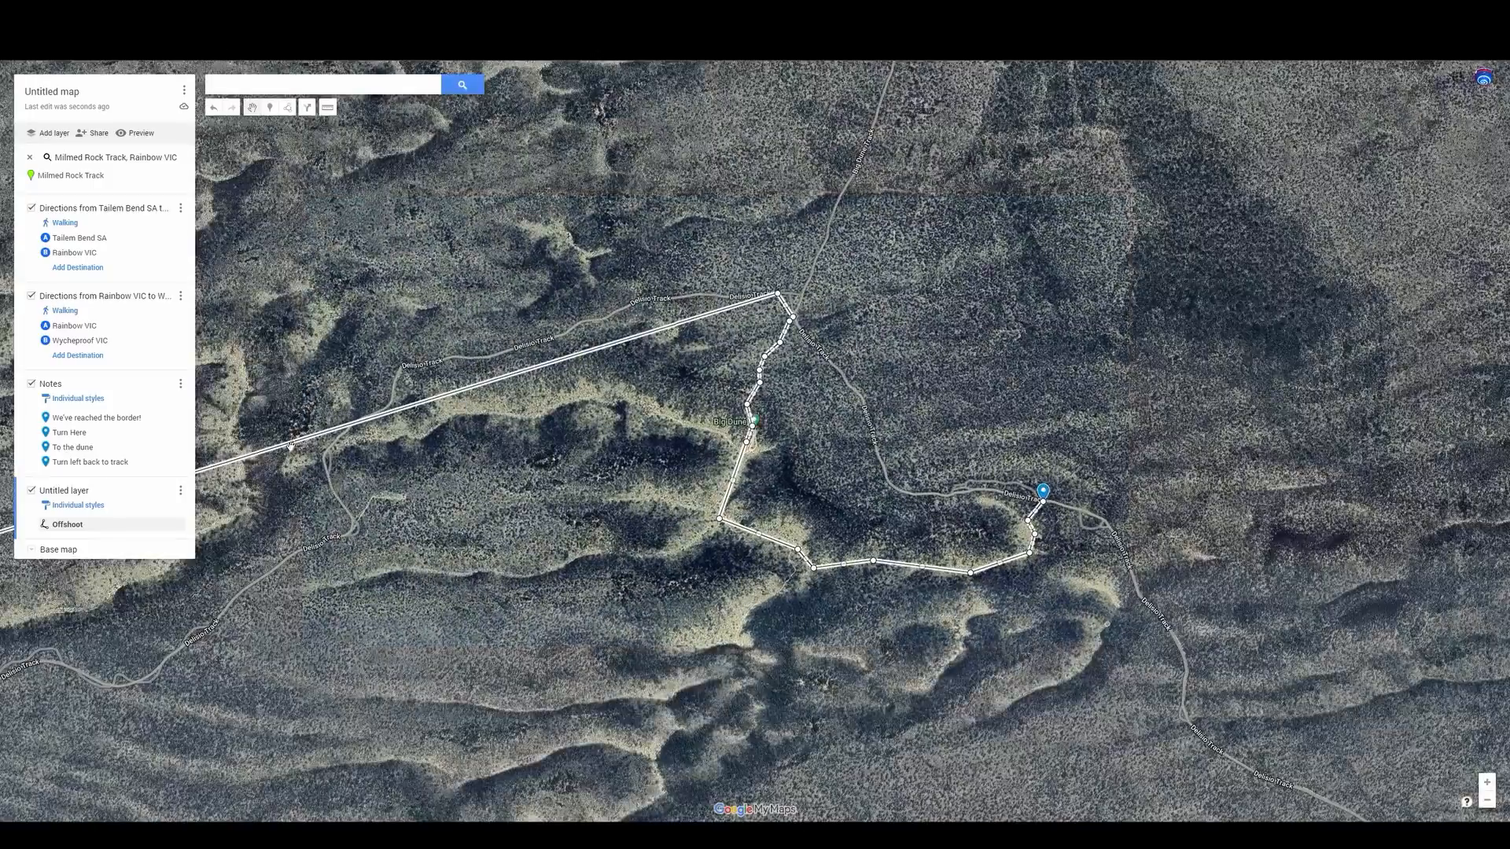
scroll(291, 440, down, 1)
scroll(359, 465, down, 1)
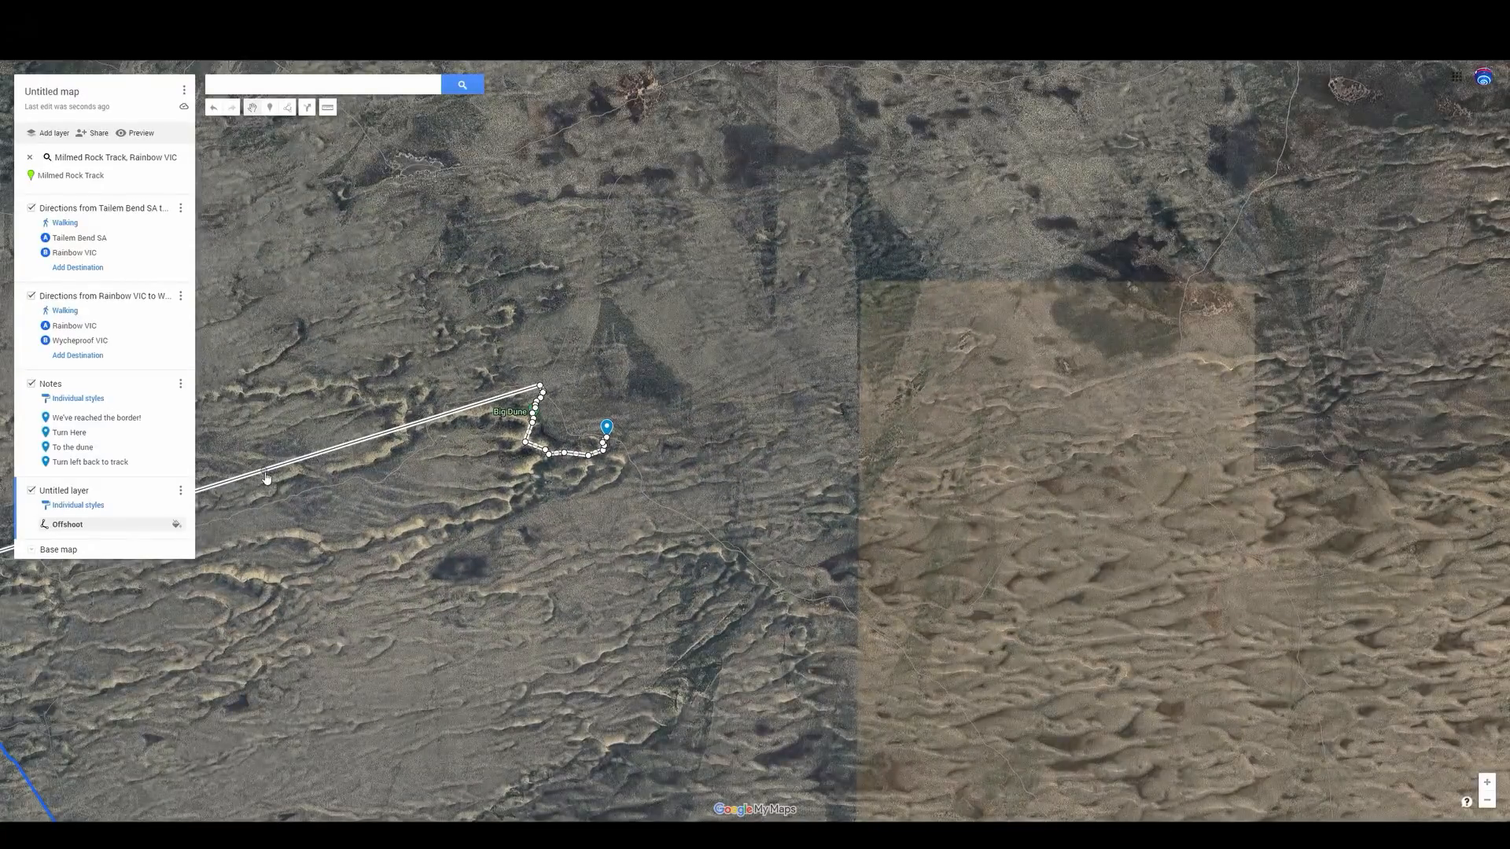
drag(266, 472, 379, 484)
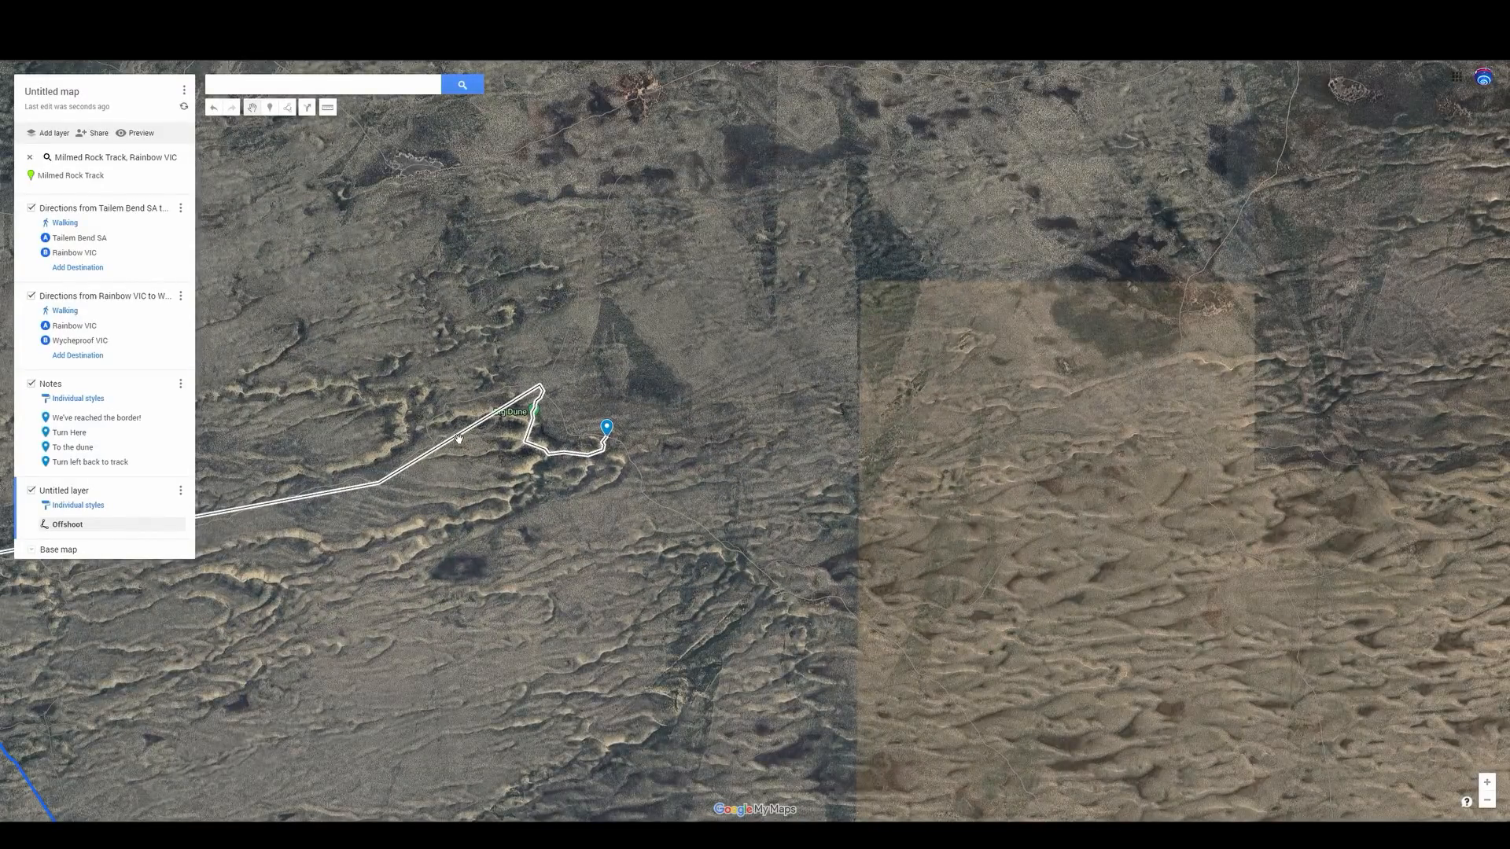
scroll(455, 437, up, 1)
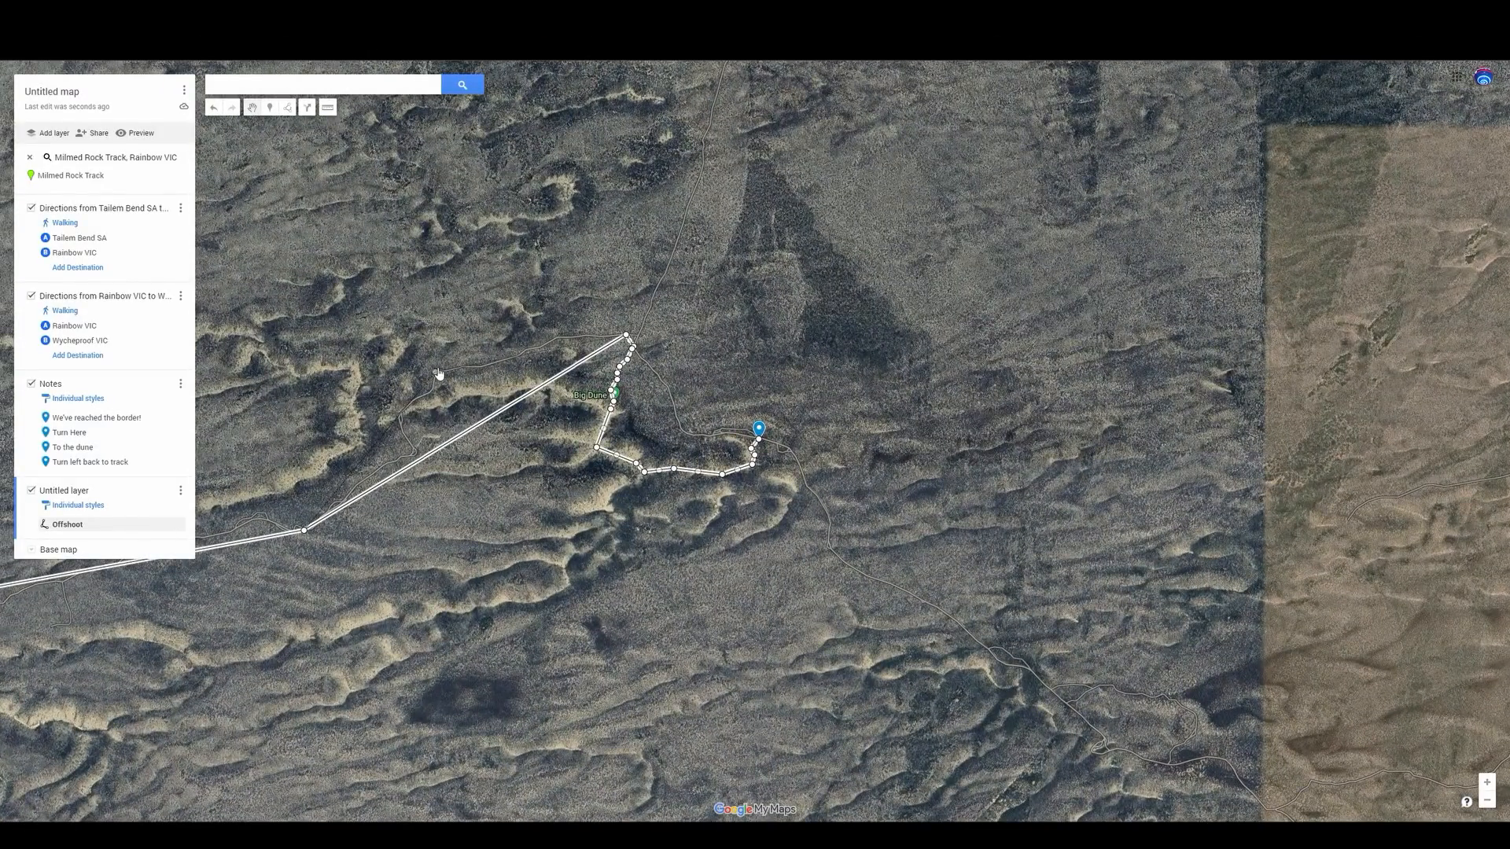
drag(442, 374, 440, 371)
Match the "Offshoot" line to the curves of the track immediately west of the Big Dune junction
scroll(530, 354, up, 1)
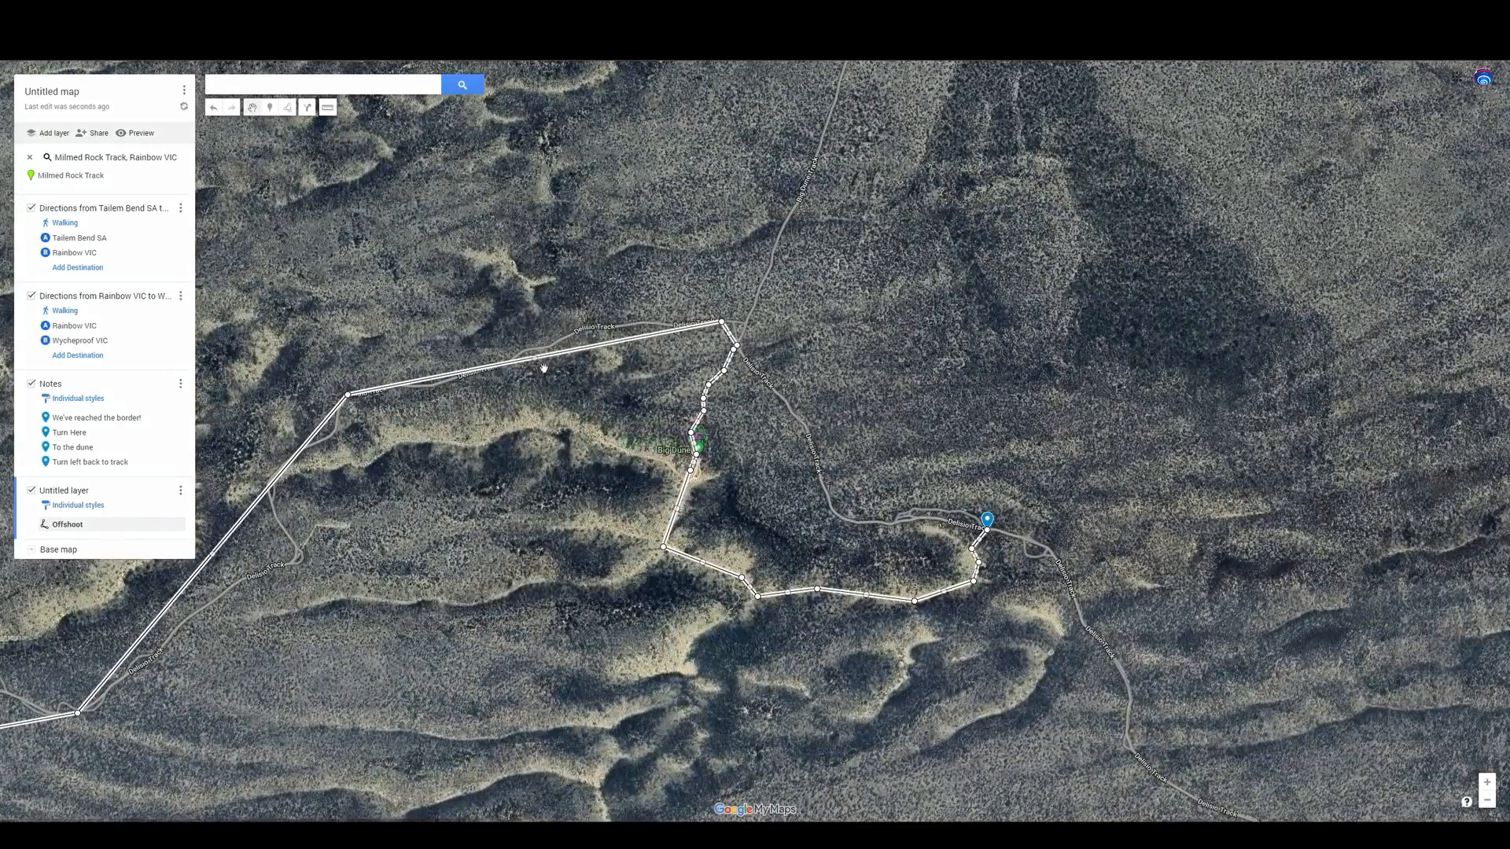
scroll(573, 338, up, 1)
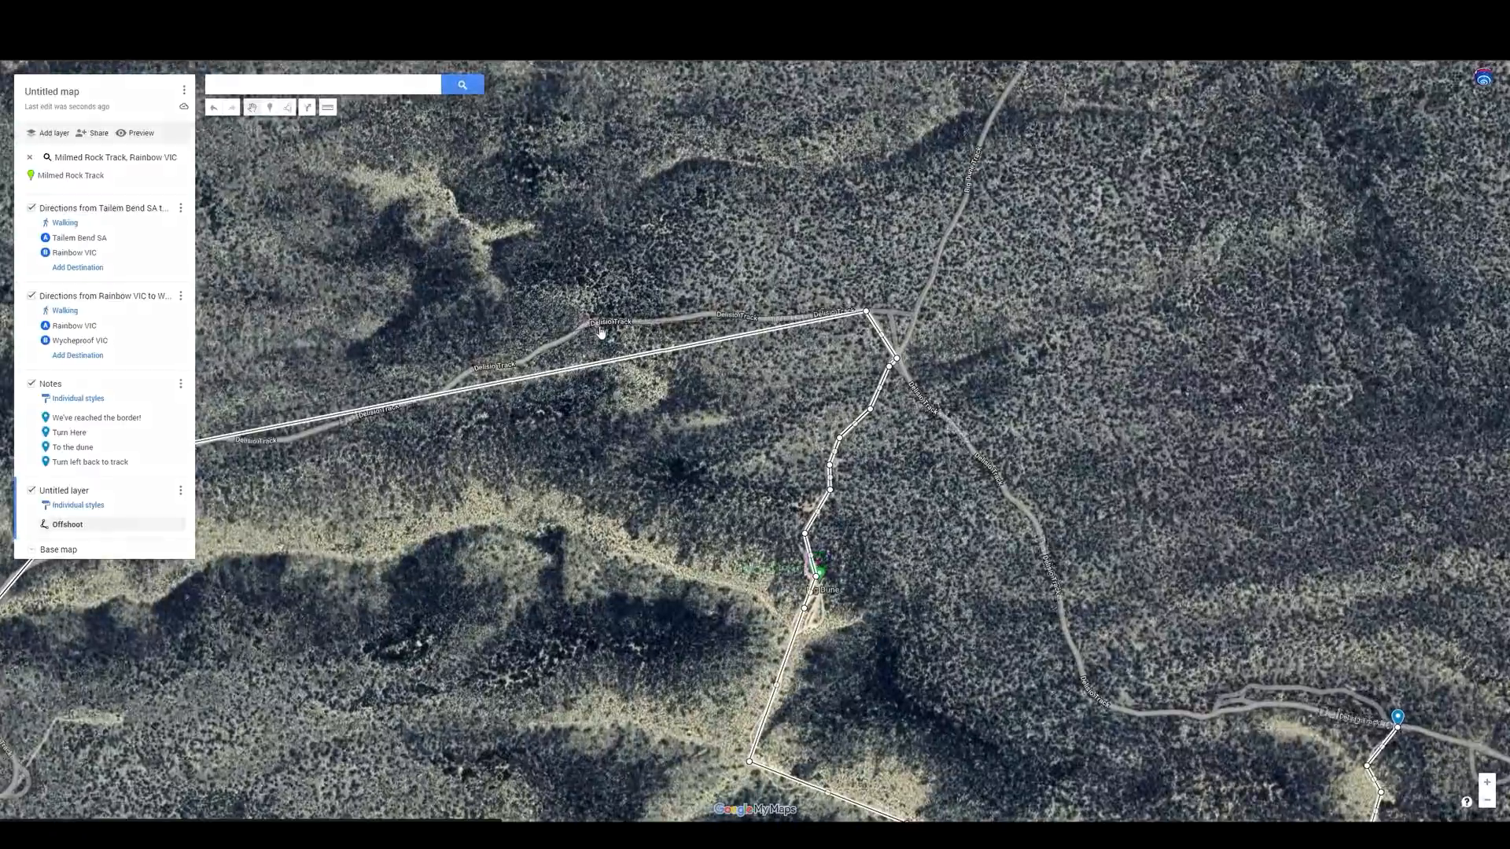
drag(599, 330, 598, 323)
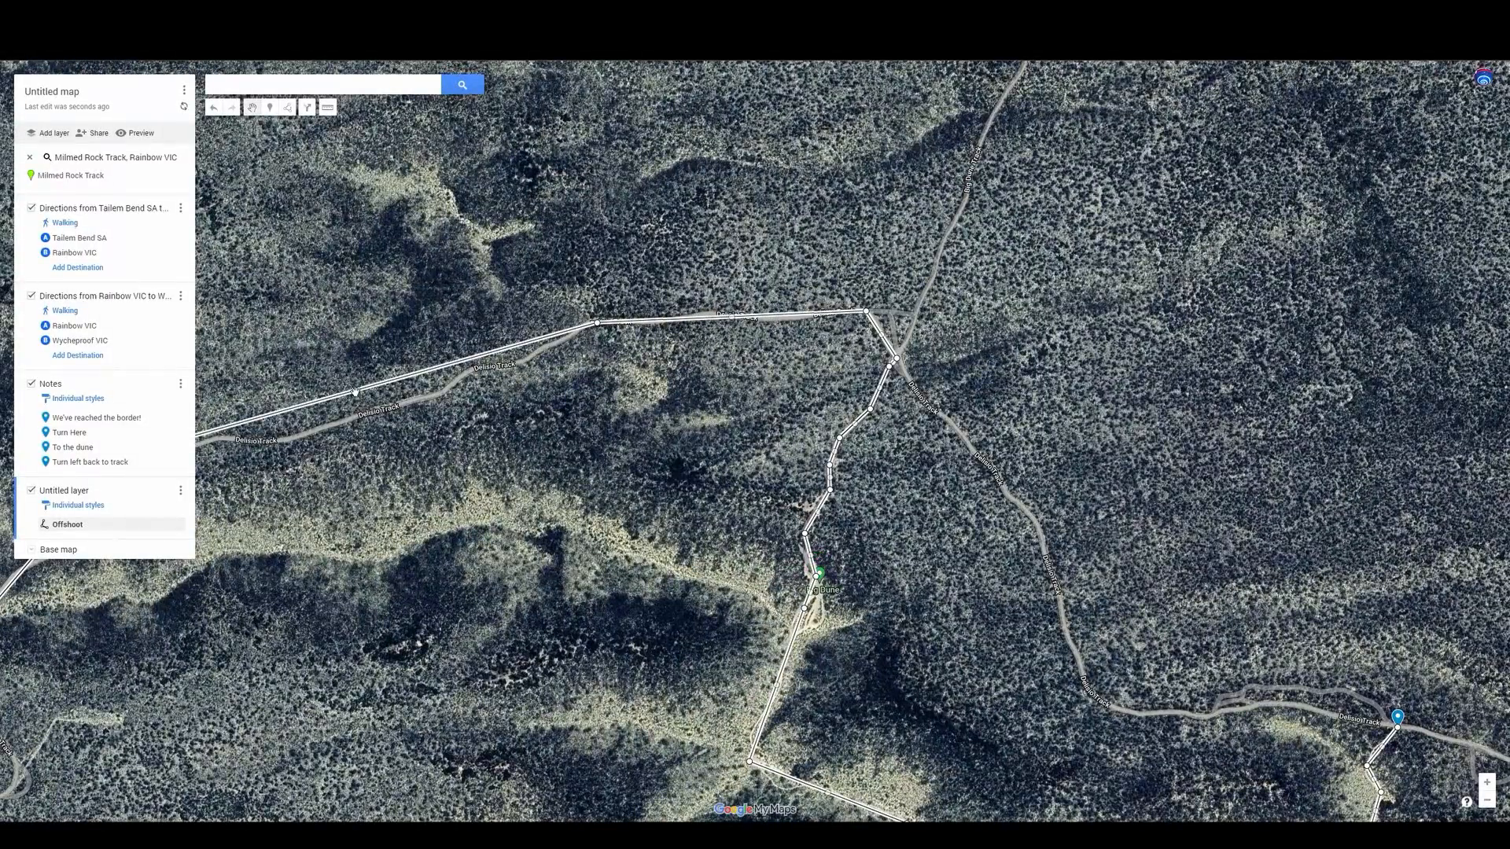
drag(361, 395, 362, 418)
scroll(436, 407, up, 1)
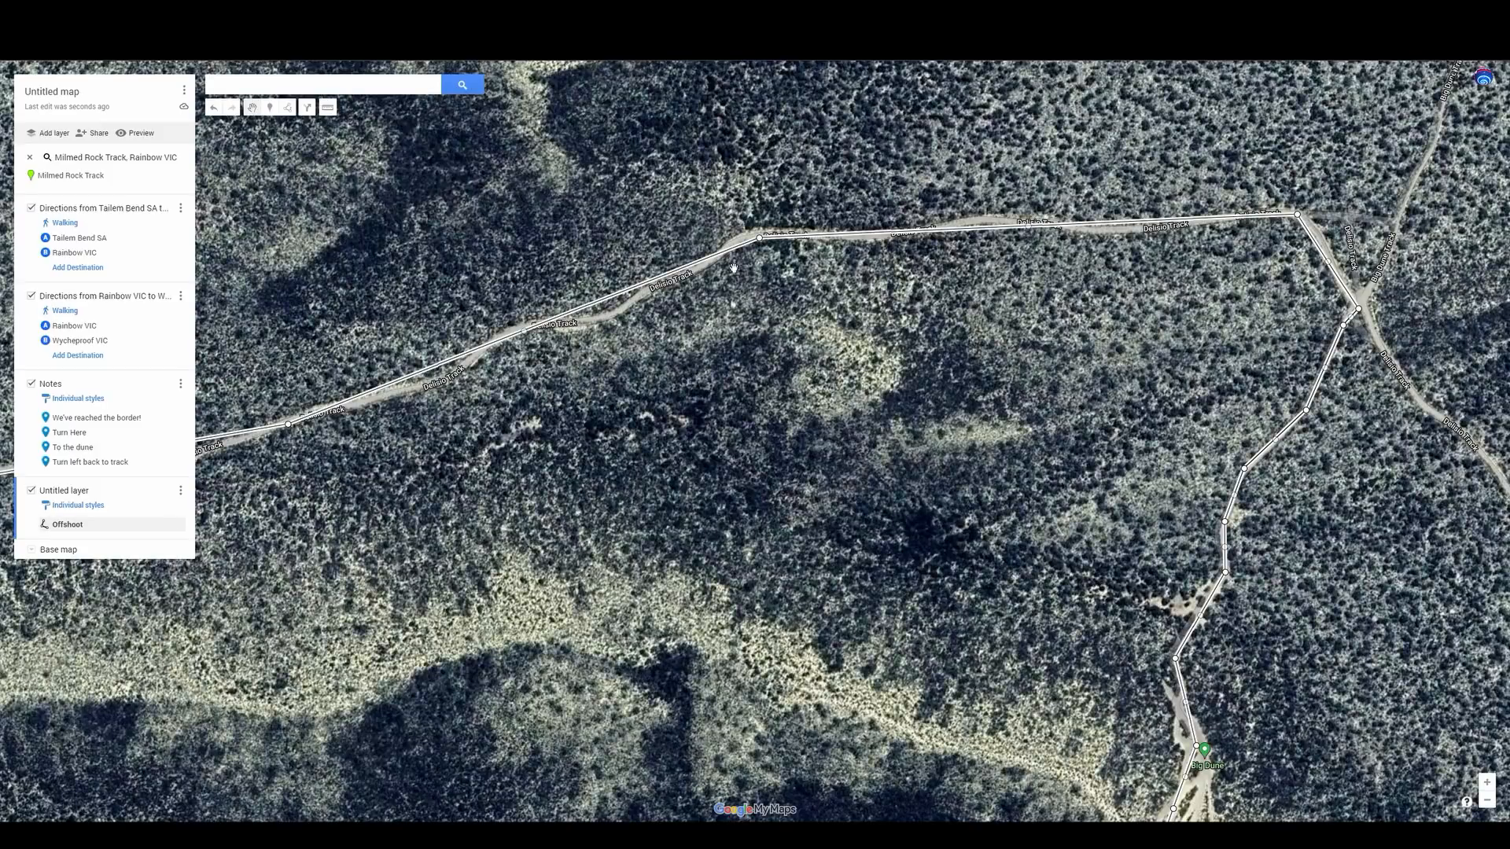
Reshape the western part of the "Offshoot" line to follow the track through the looped intersection and the bends west of it
scroll(1020, 204, down, 4)
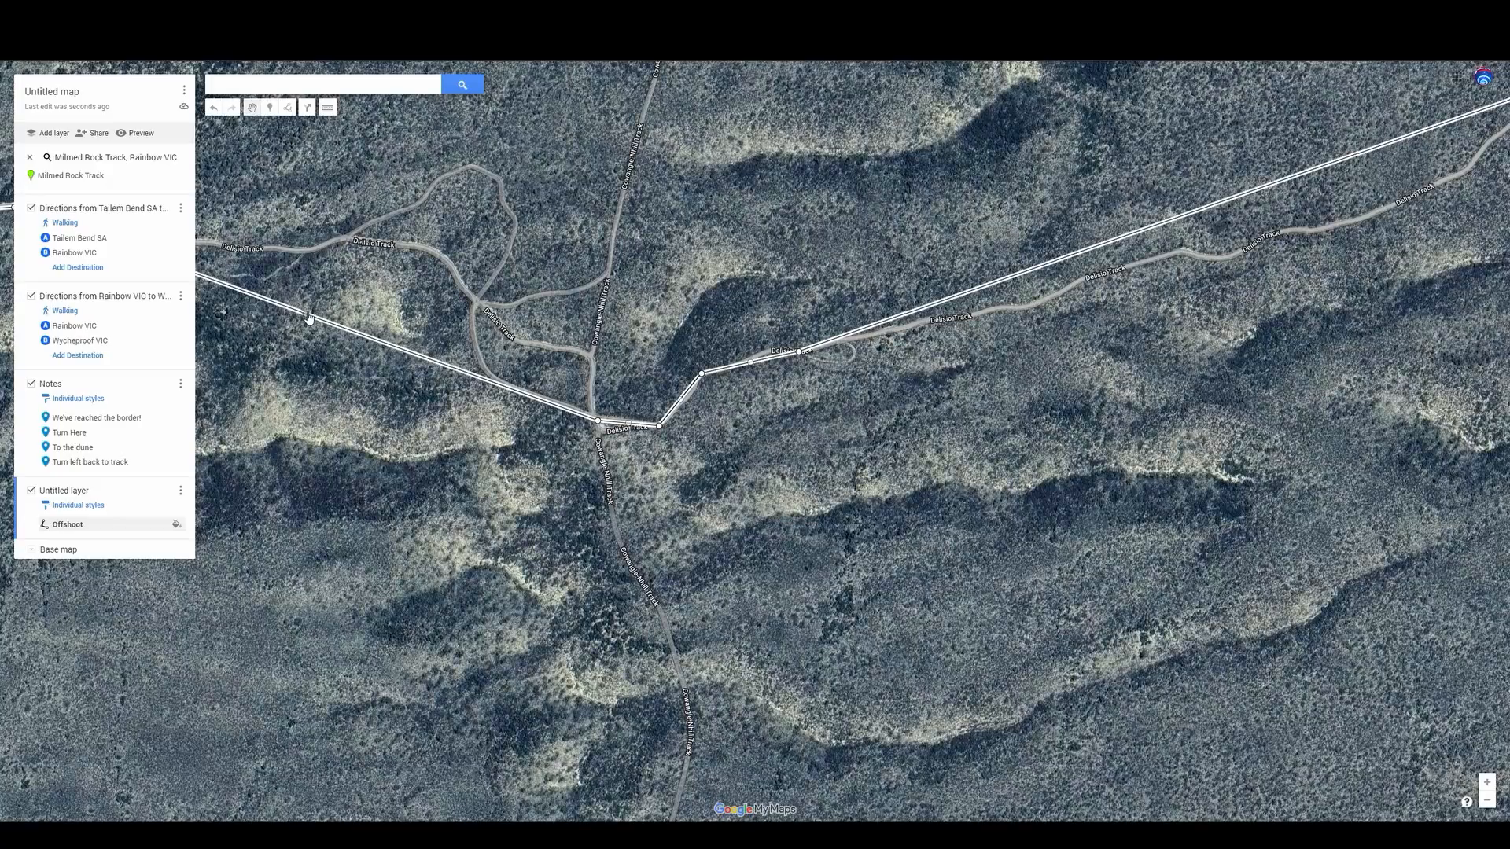
drag(308, 318, 495, 383)
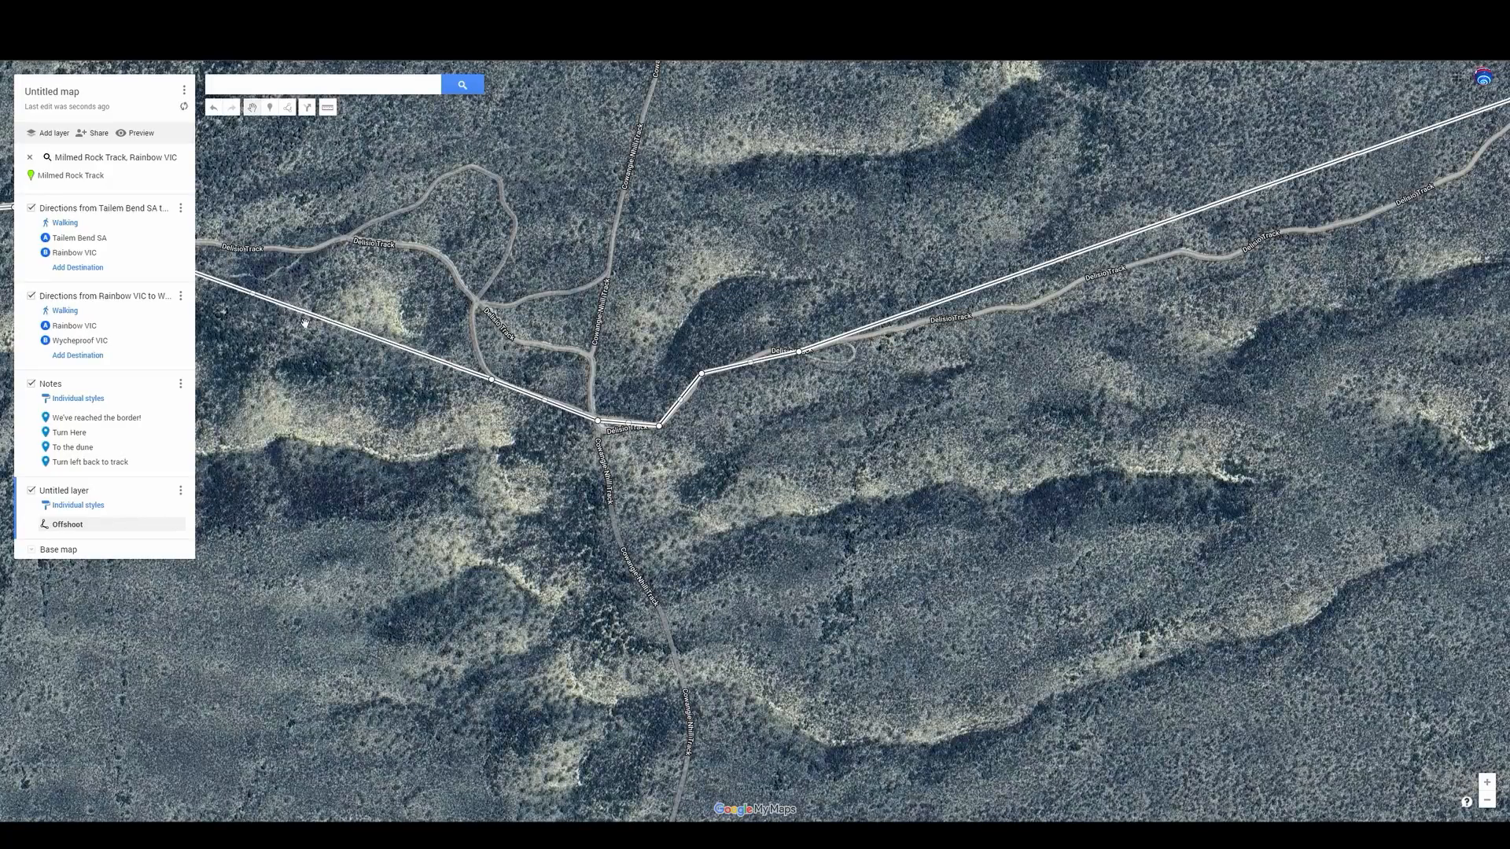
drag(453, 305, 472, 318)
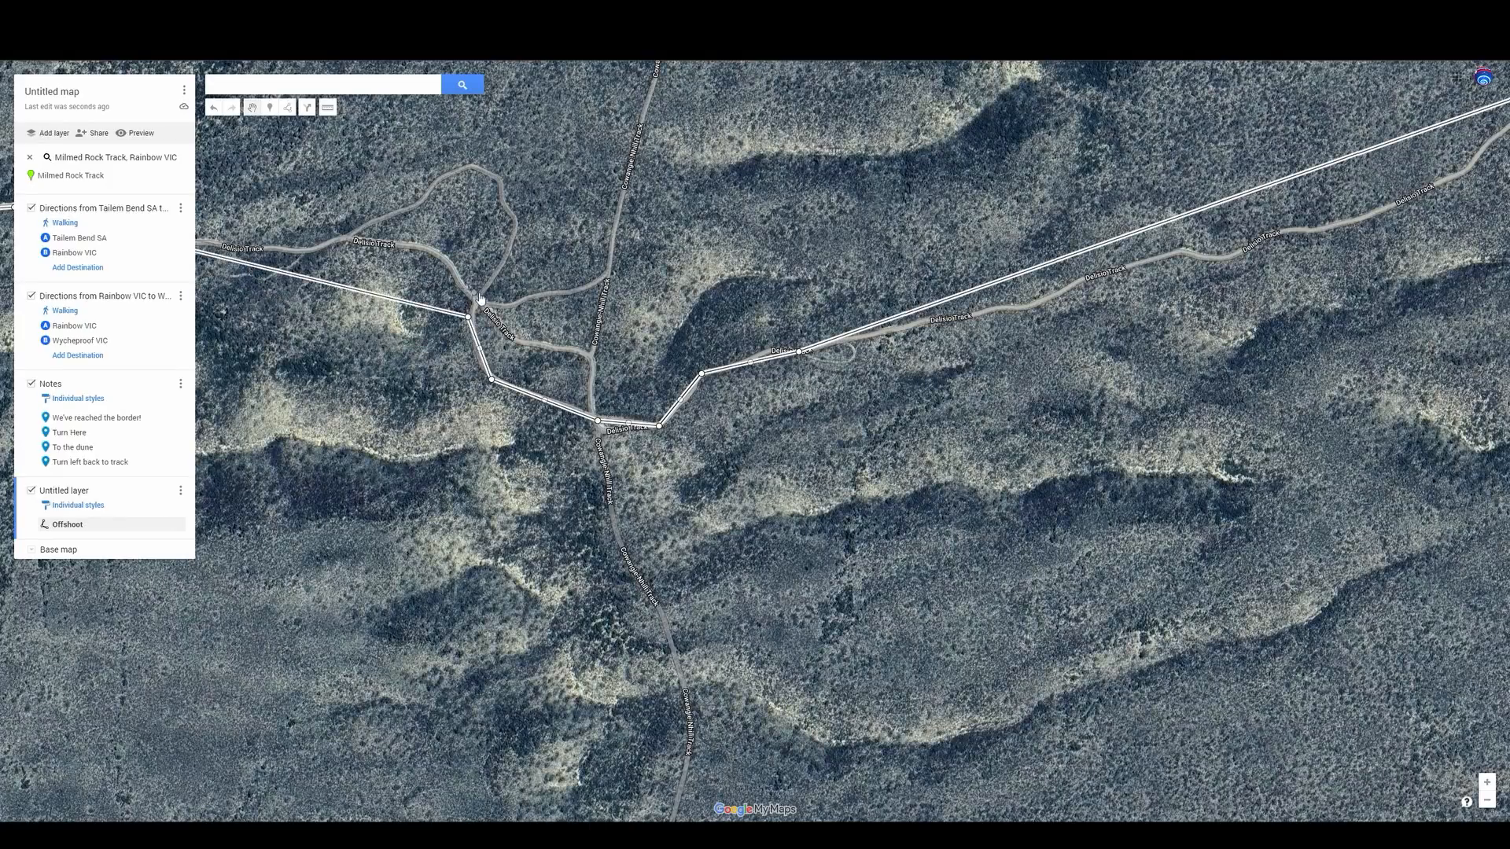
scroll(697, 339, down, 1)
scroll(476, 305, up, 1)
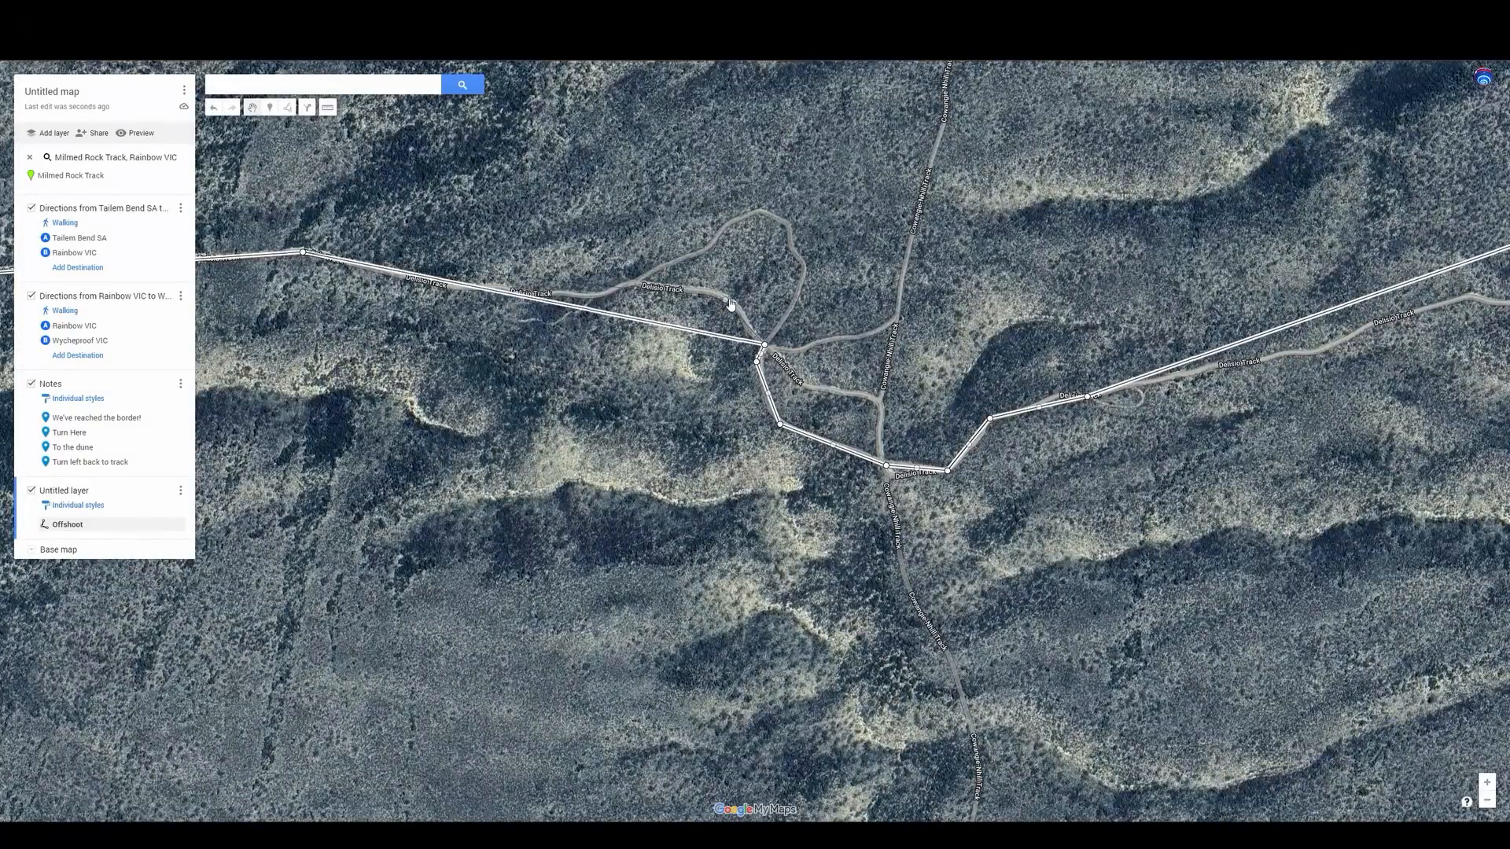
drag(731, 302, 729, 302)
drag(514, 276, 634, 282)
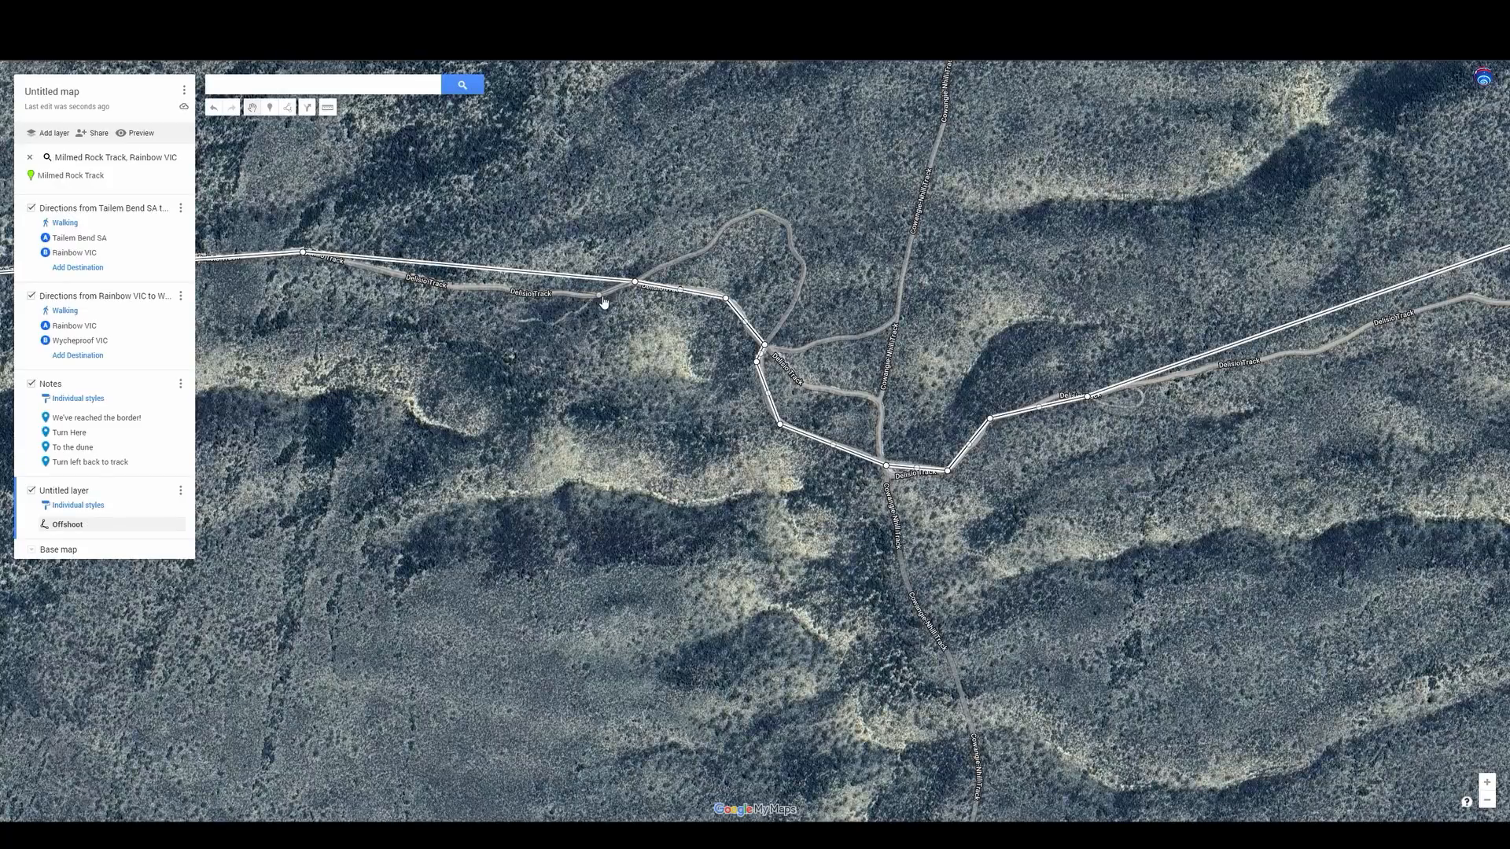
drag(603, 301, 602, 301)
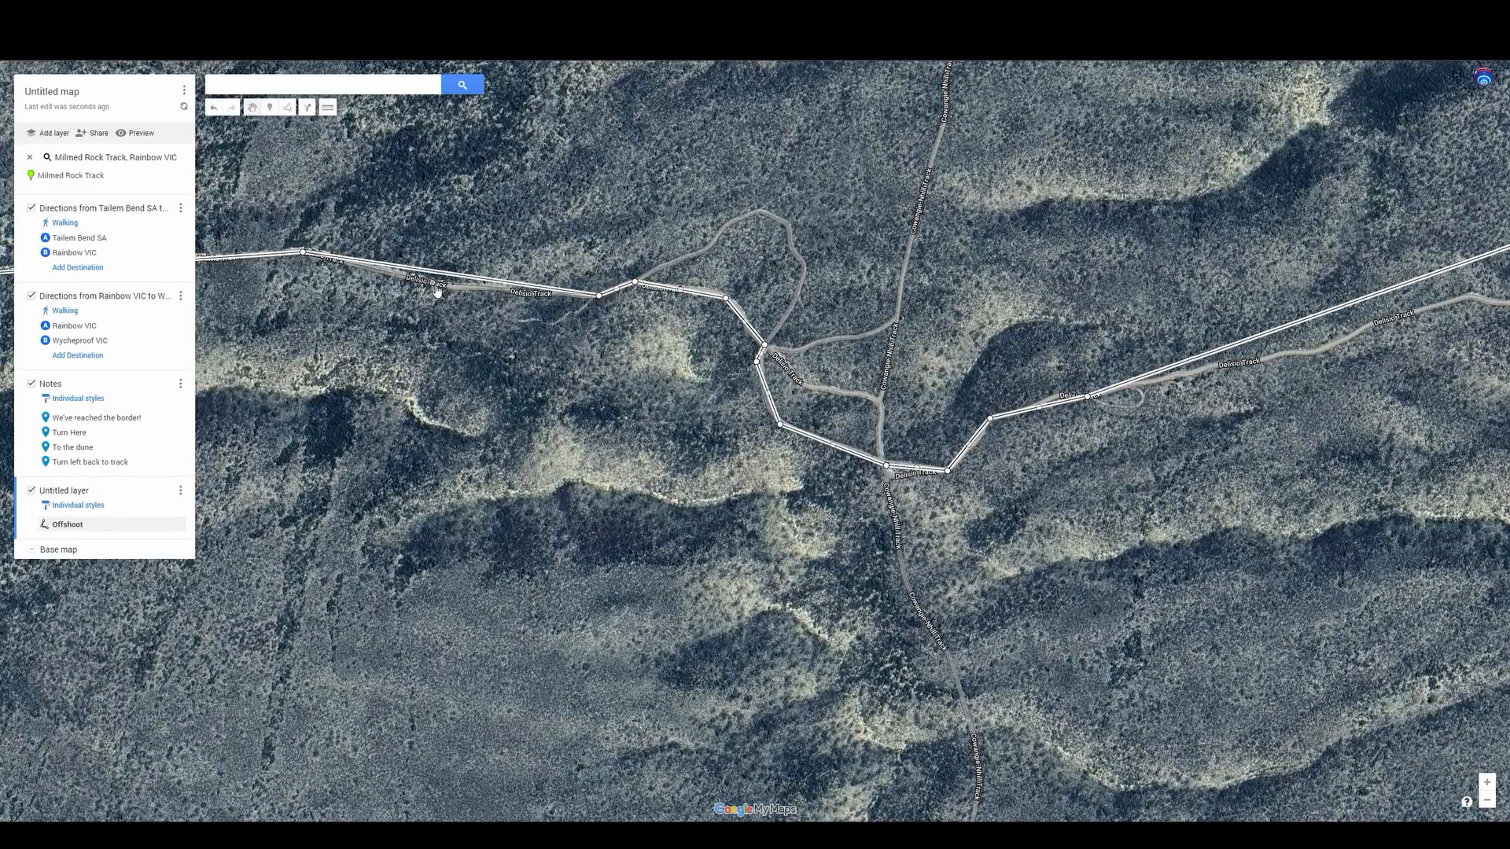
Deselect the "Offshoot" line and examine the overall route with its note markers and the Big Dune side trip
scroll(425, 303, down, 3)
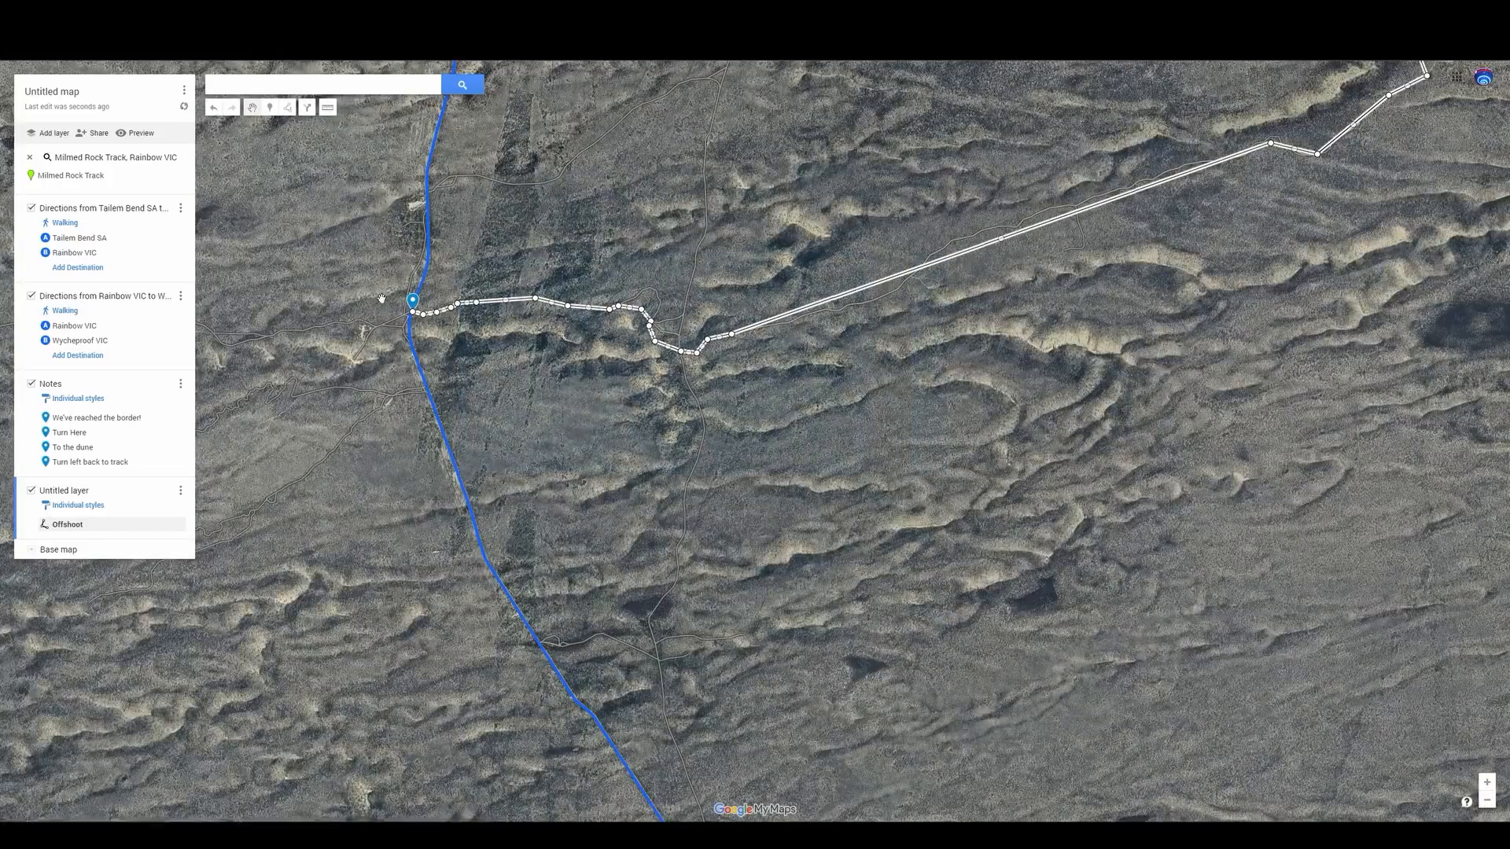
scroll(361, 345, down, 2)
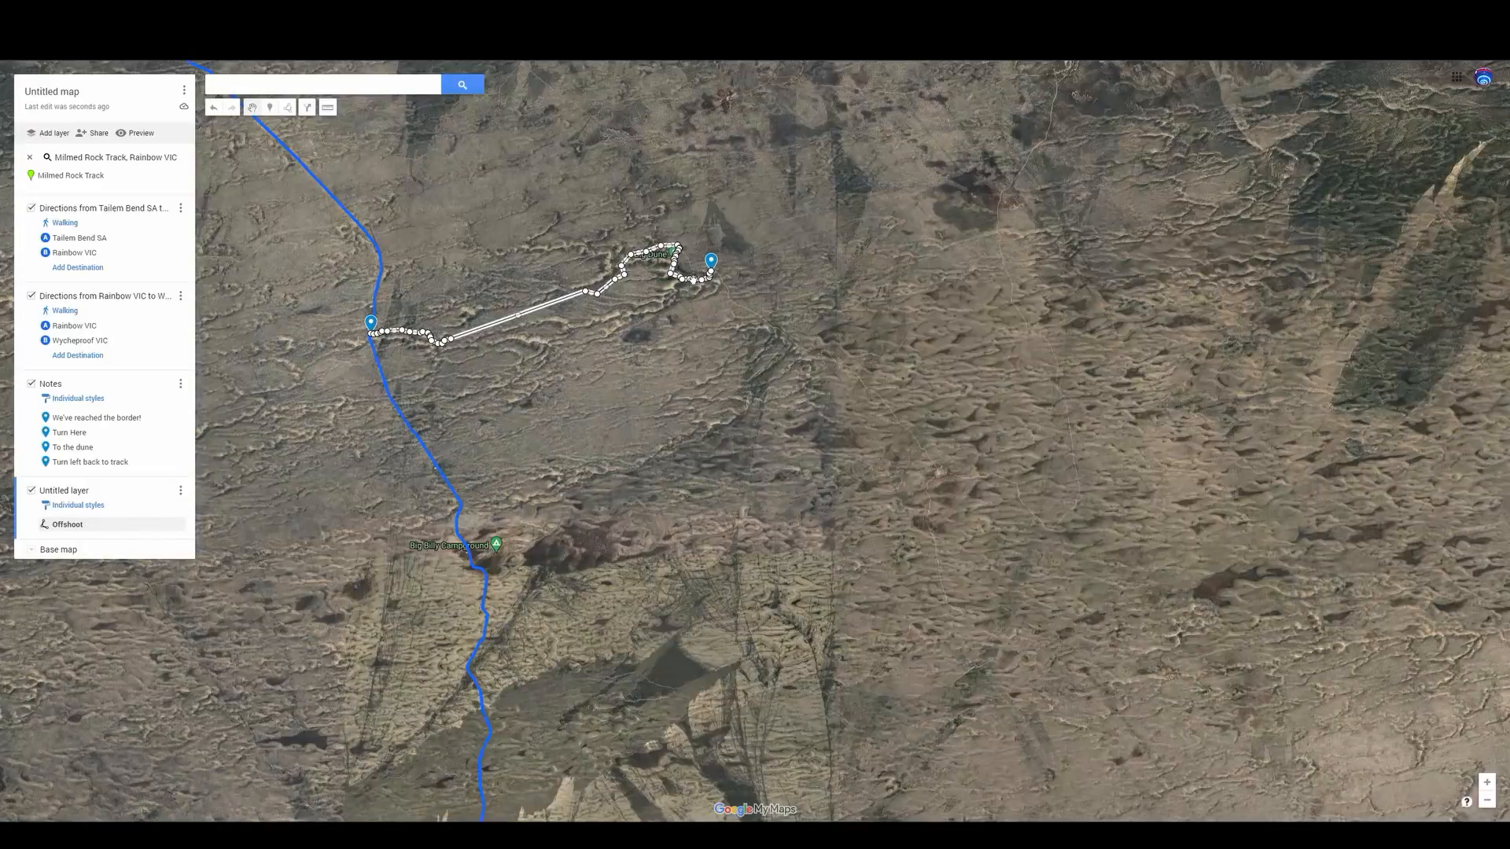
click(627, 402)
scroll(521, 228, down, 3)
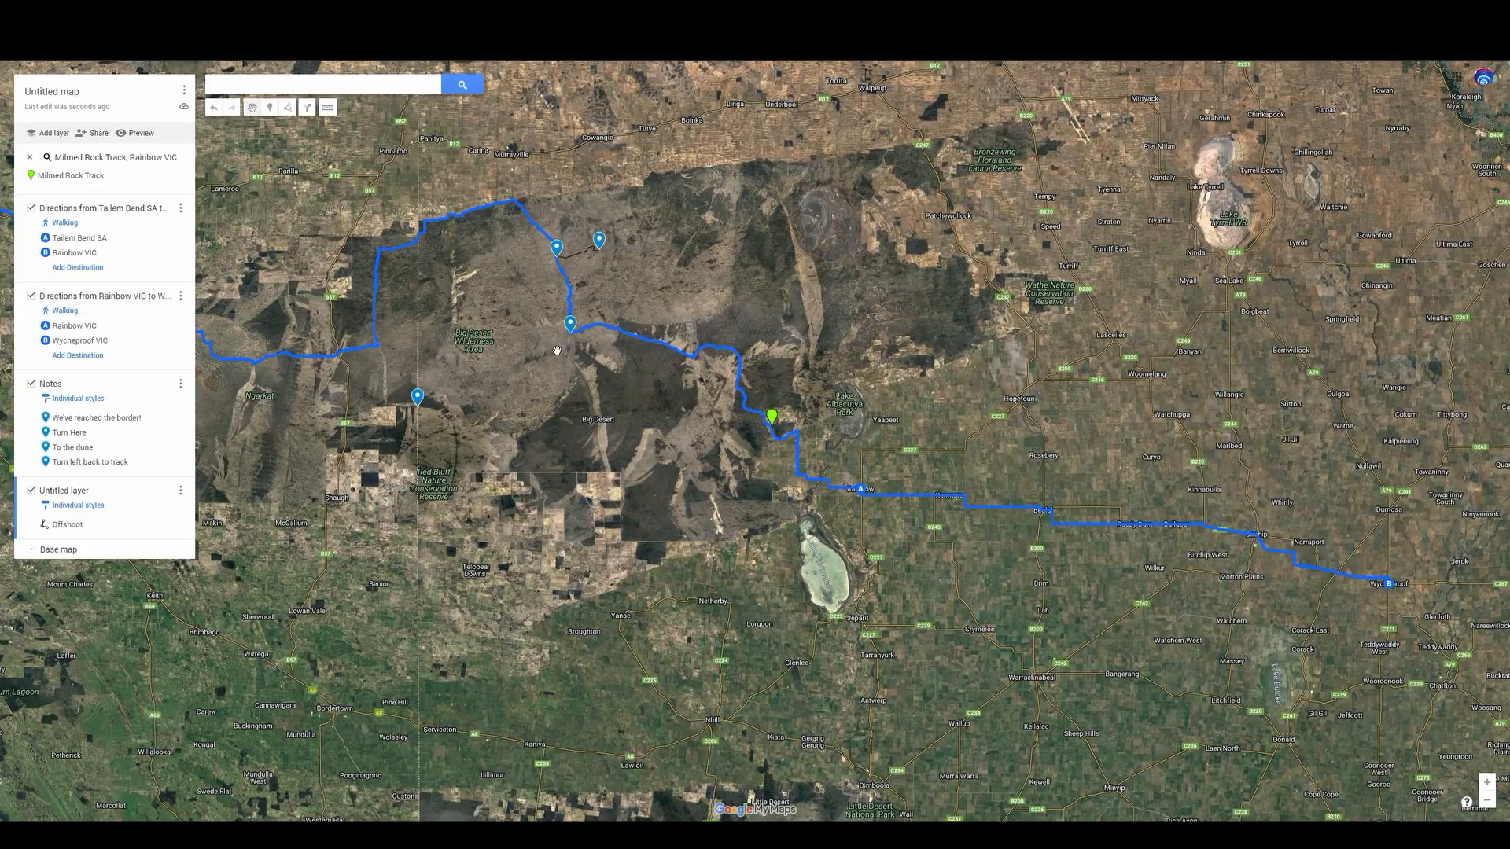
scroll(455, 302, up, 2)
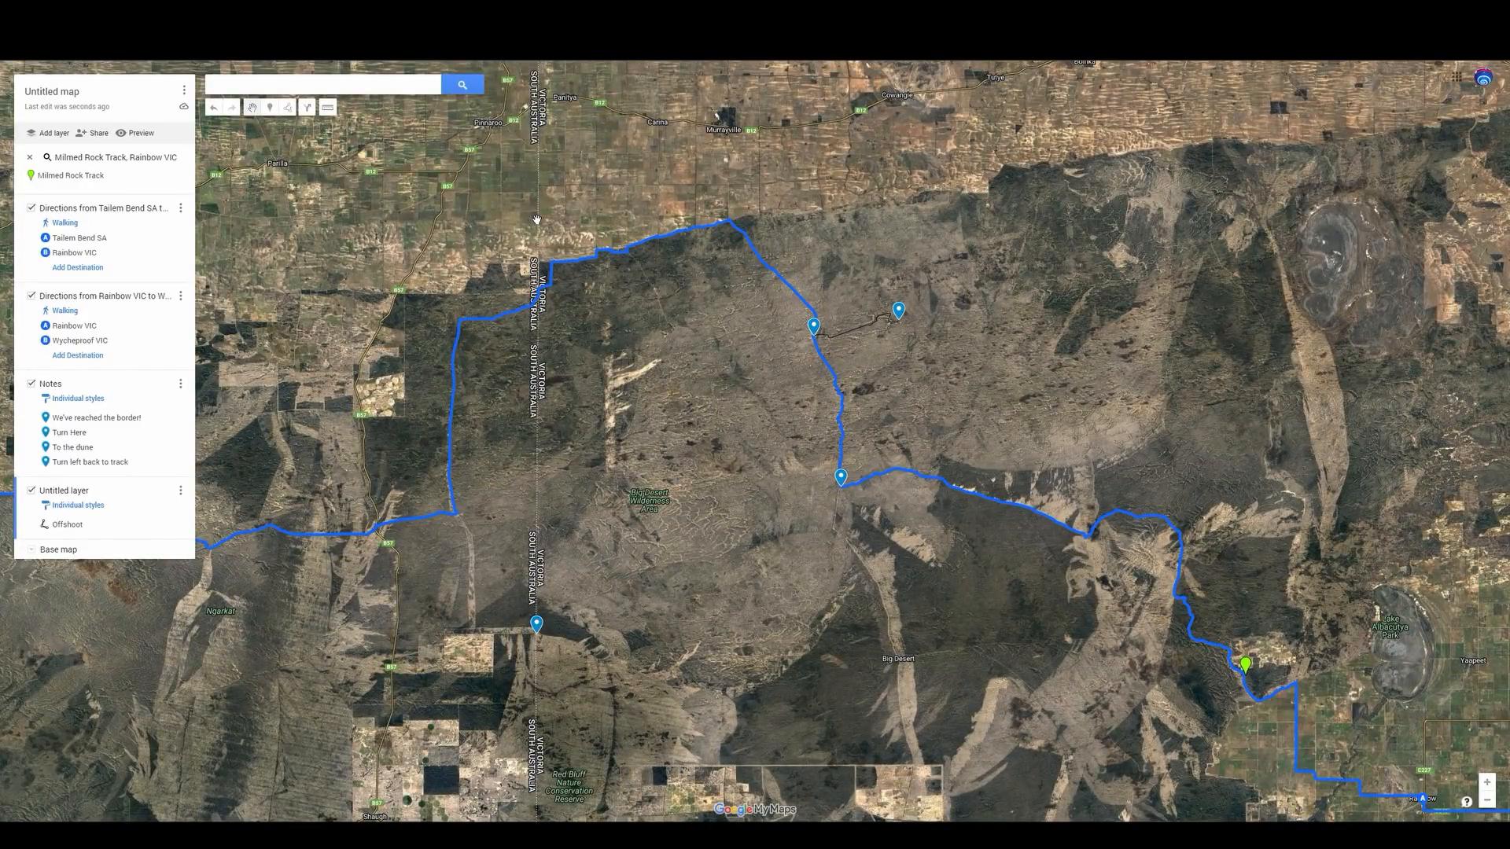
scroll(579, 267, up, 2)
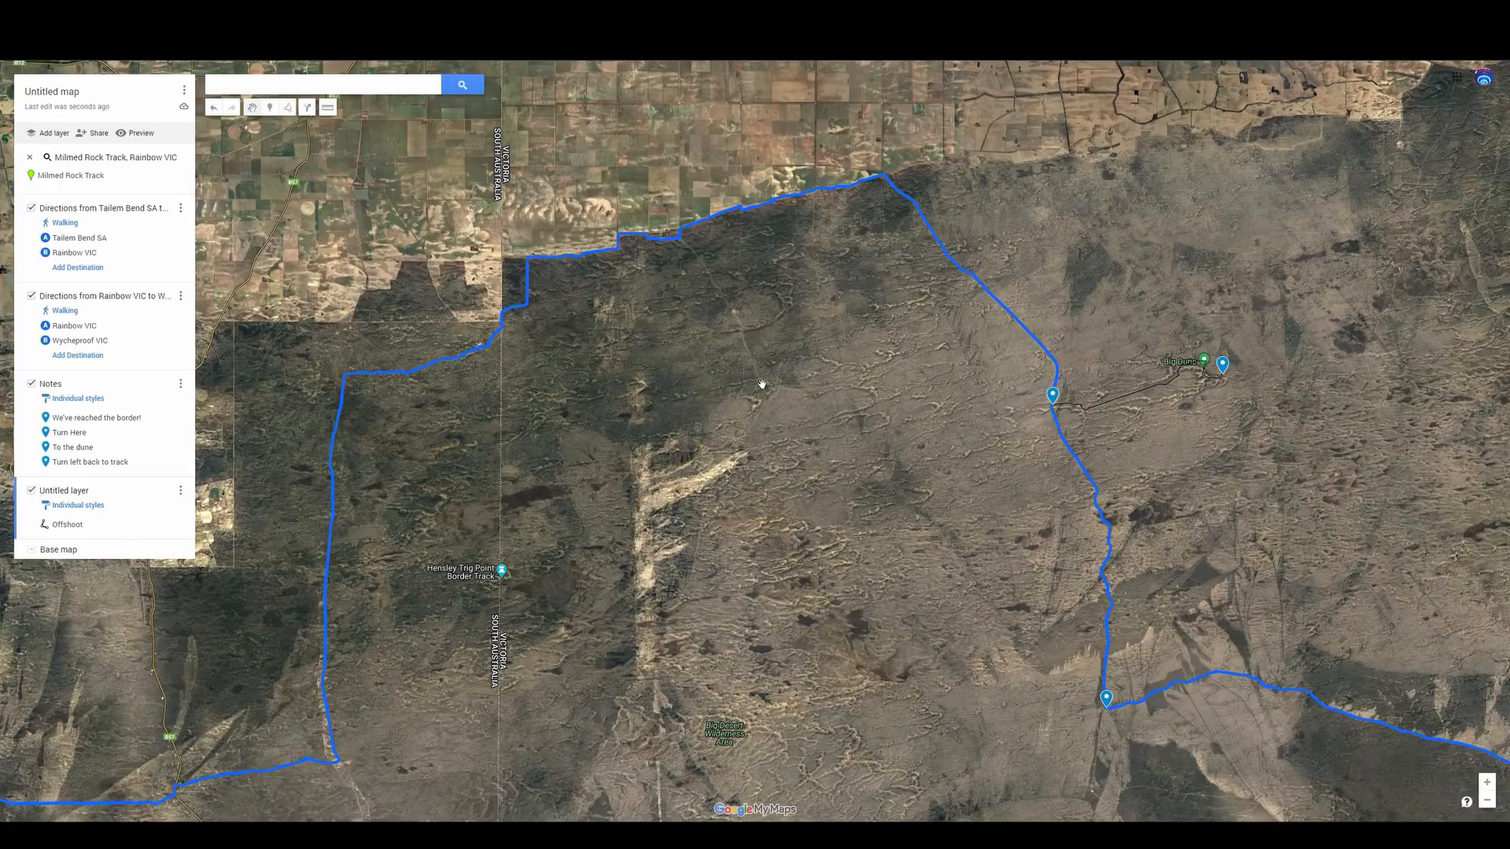
drag(694, 412, 388, 272)
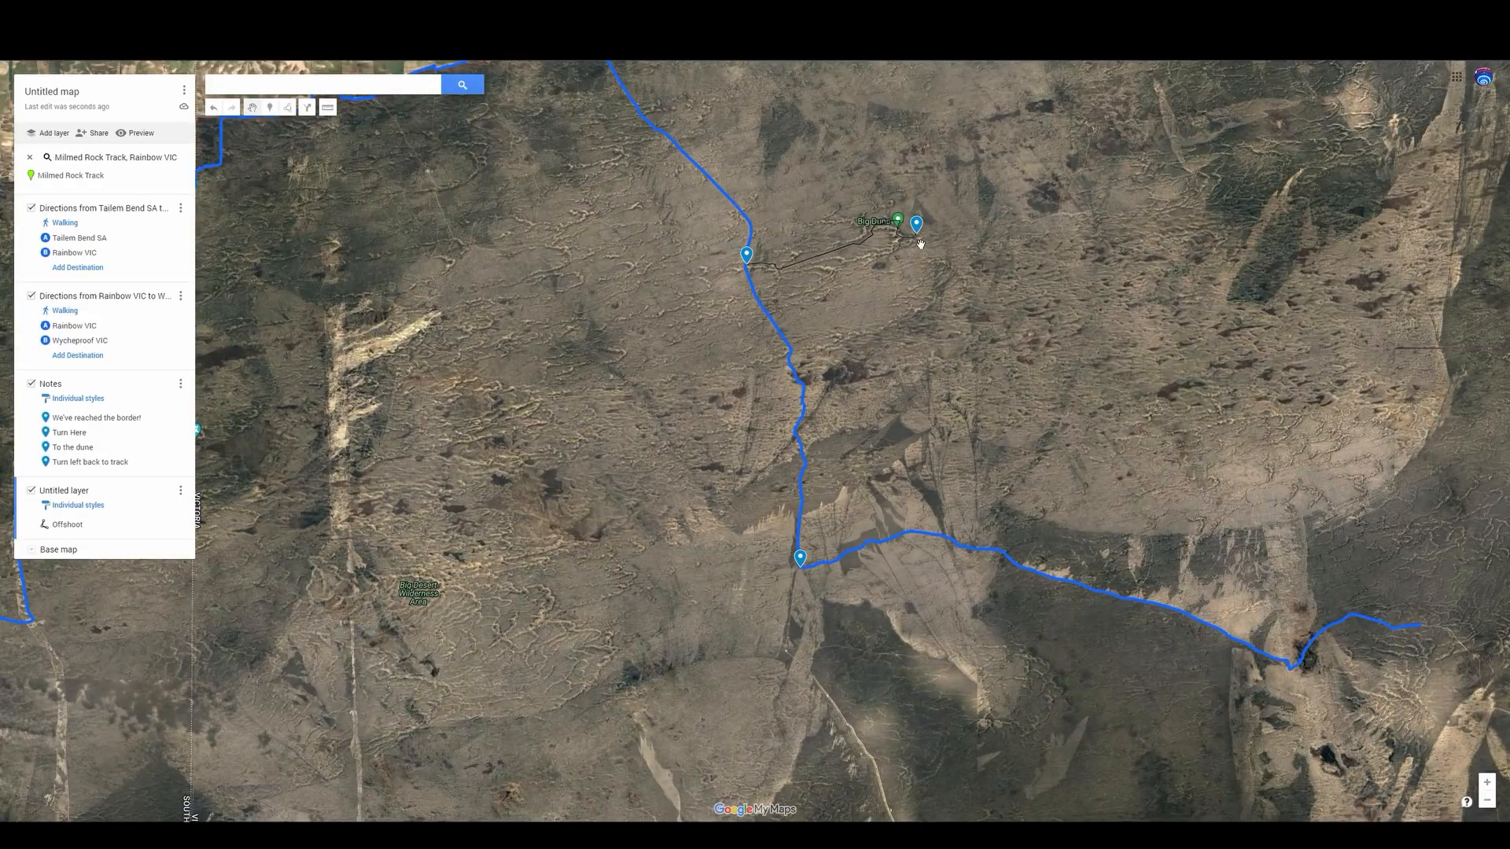
scroll(944, 343, up, 1)
scroll(947, 367, down, 1)
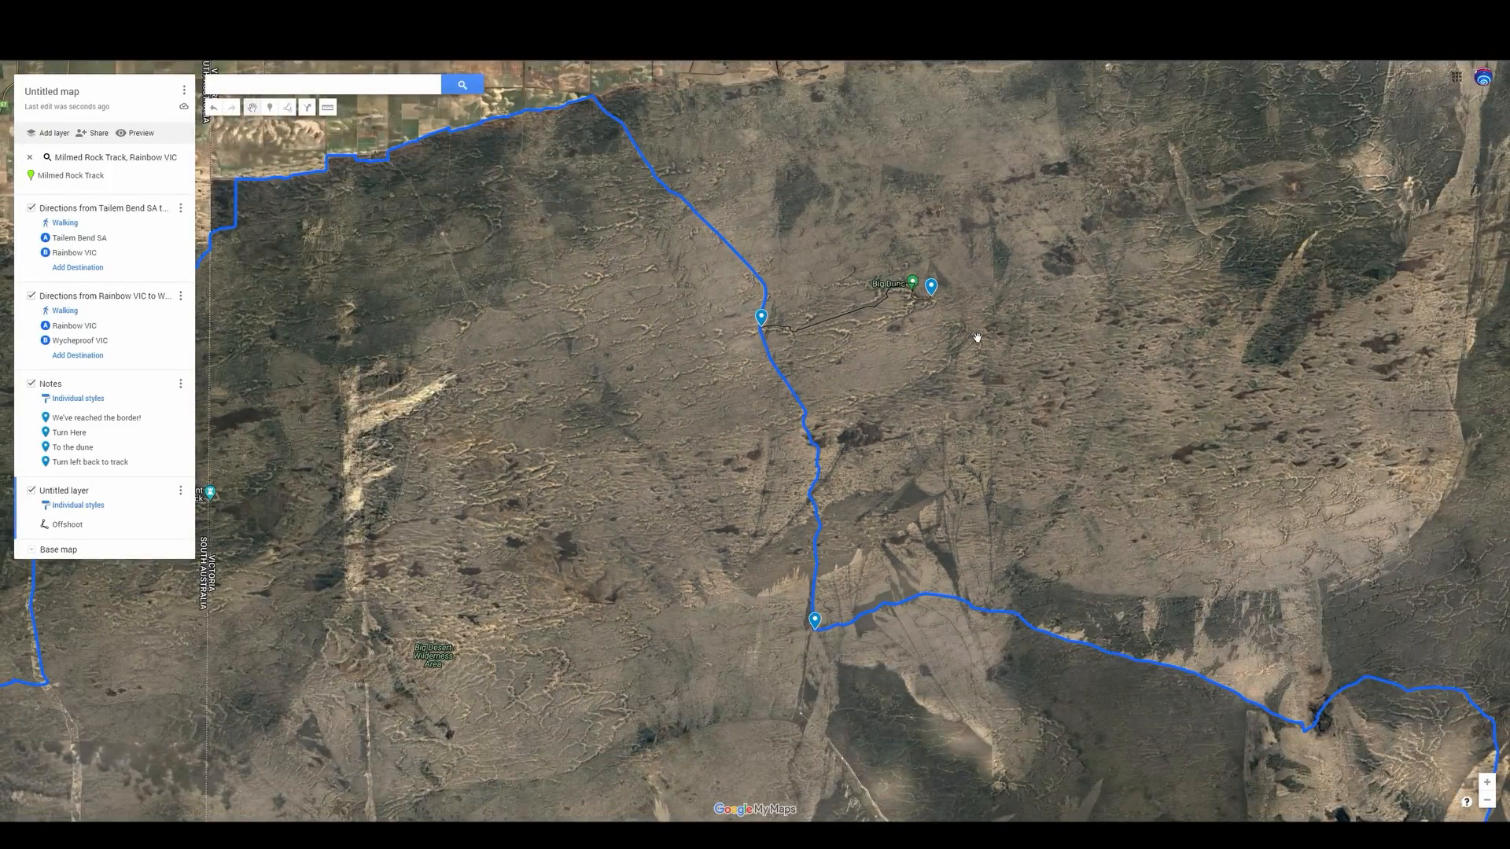
Move the "We've reached the border!" note north to where the route crosses the South Australia–Victoria border
drag(578, 353, 742, 425)
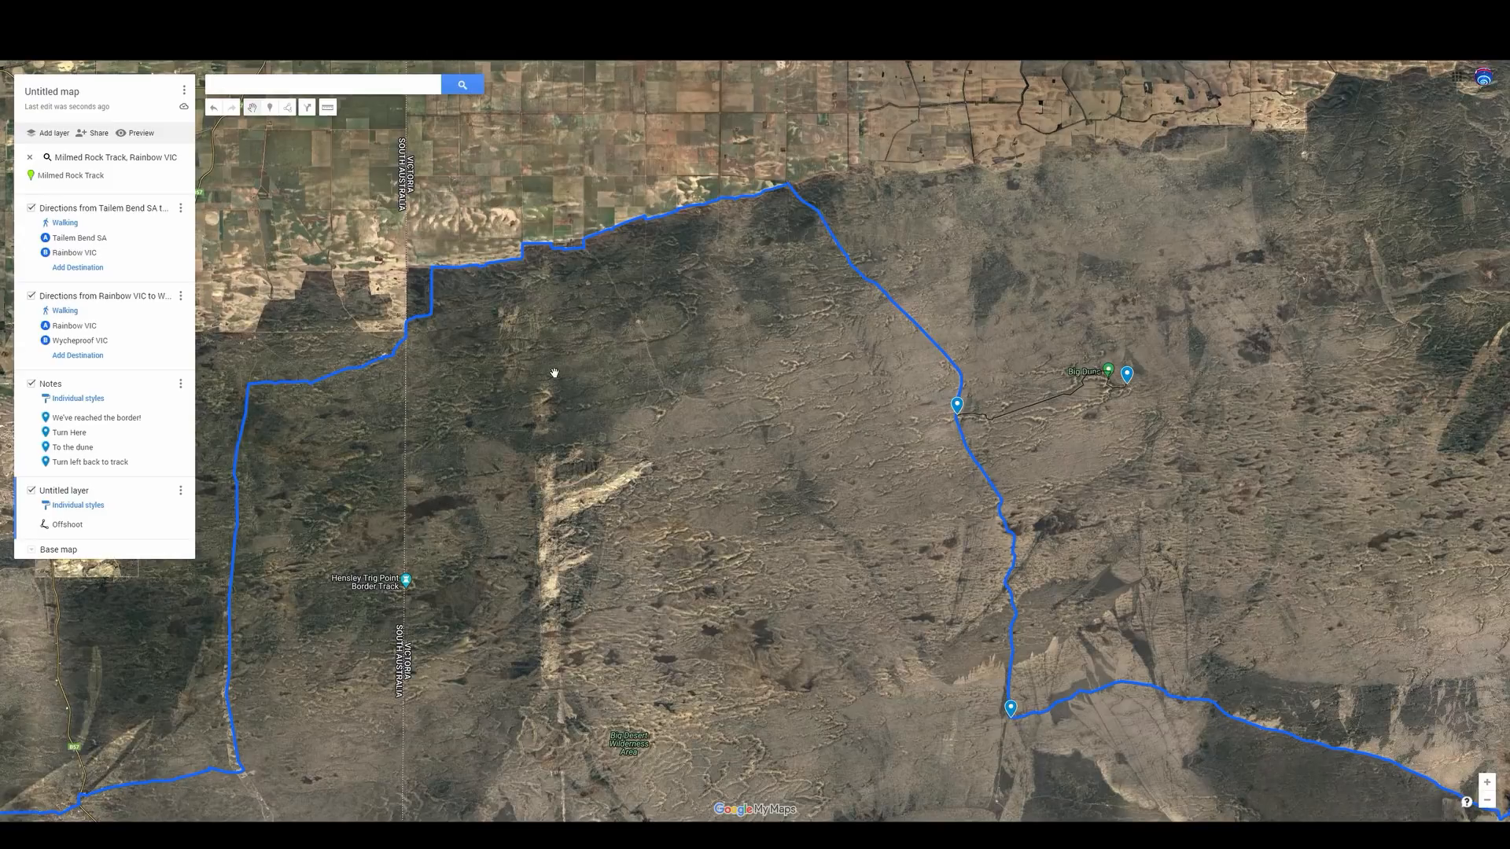
drag(577, 399, 938, 202)
scroll(504, 338, down, 1)
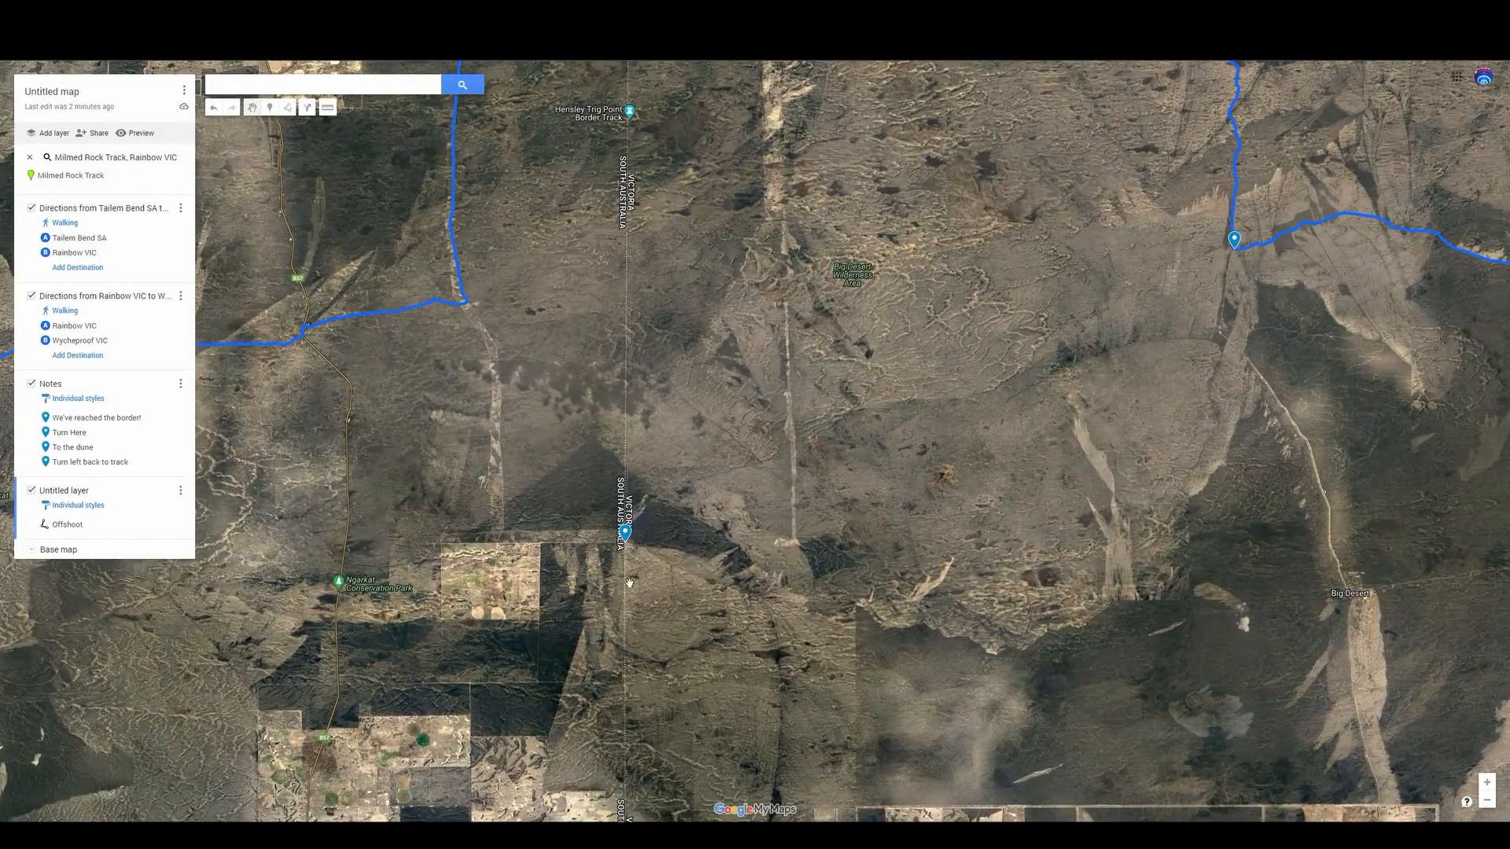
scroll(630, 583, down, 1)
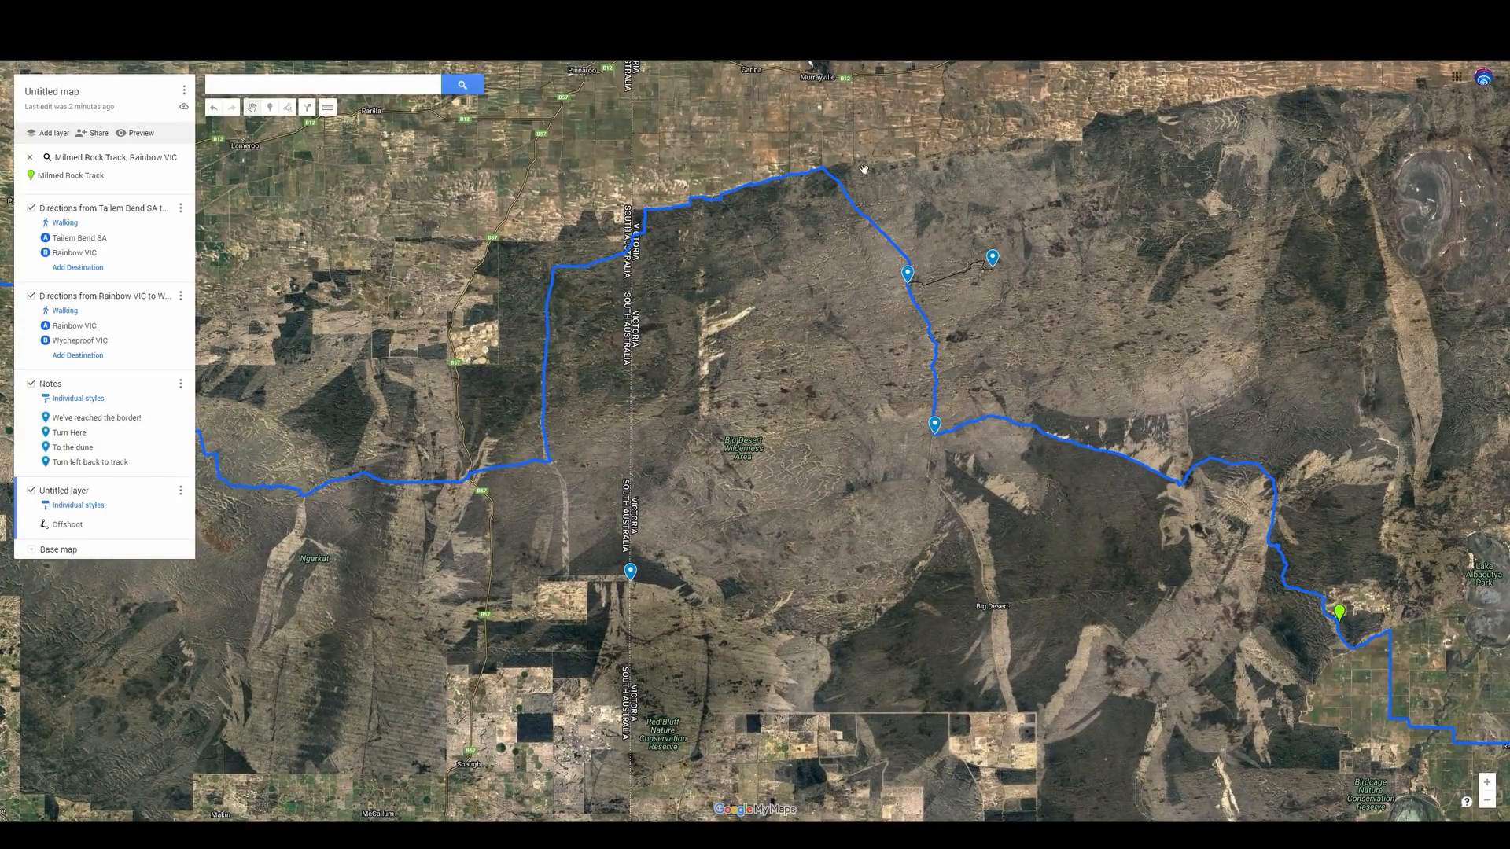
drag(635, 572, 653, 554)
click(648, 555)
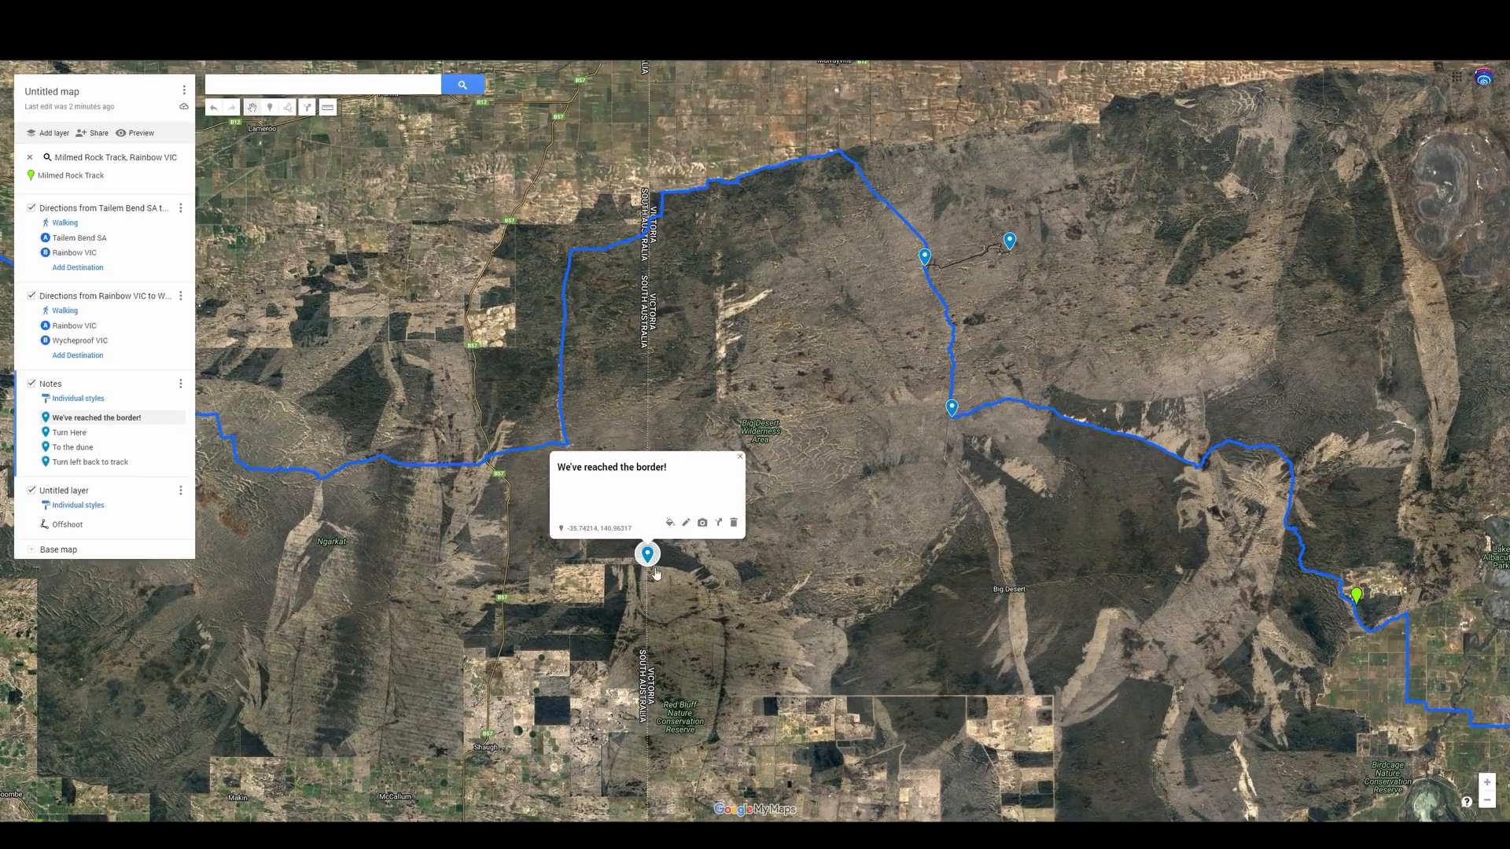
mouse_move(650, 559)
mouse_down()
mouse_move(679, 468)
mouse_move(665, 183)
mouse_move(650, 221)
mouse_up()
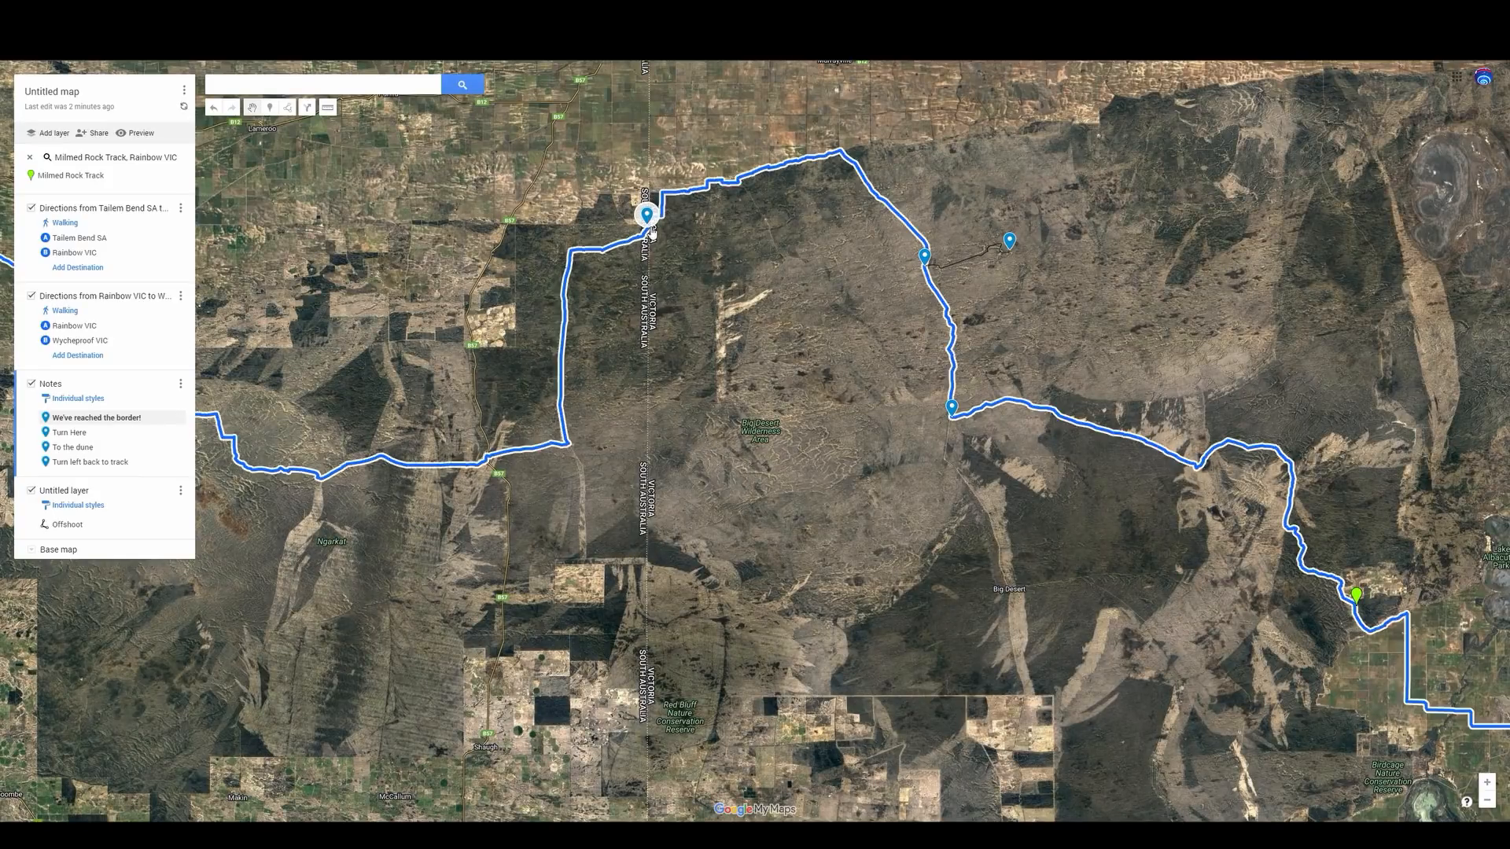
Place the "We've reached the border!" note exactly where the diagonal track meets the border track, and check and dismiss its details
scroll(649, 221, up, 2)
scroll(649, 220, up, 4)
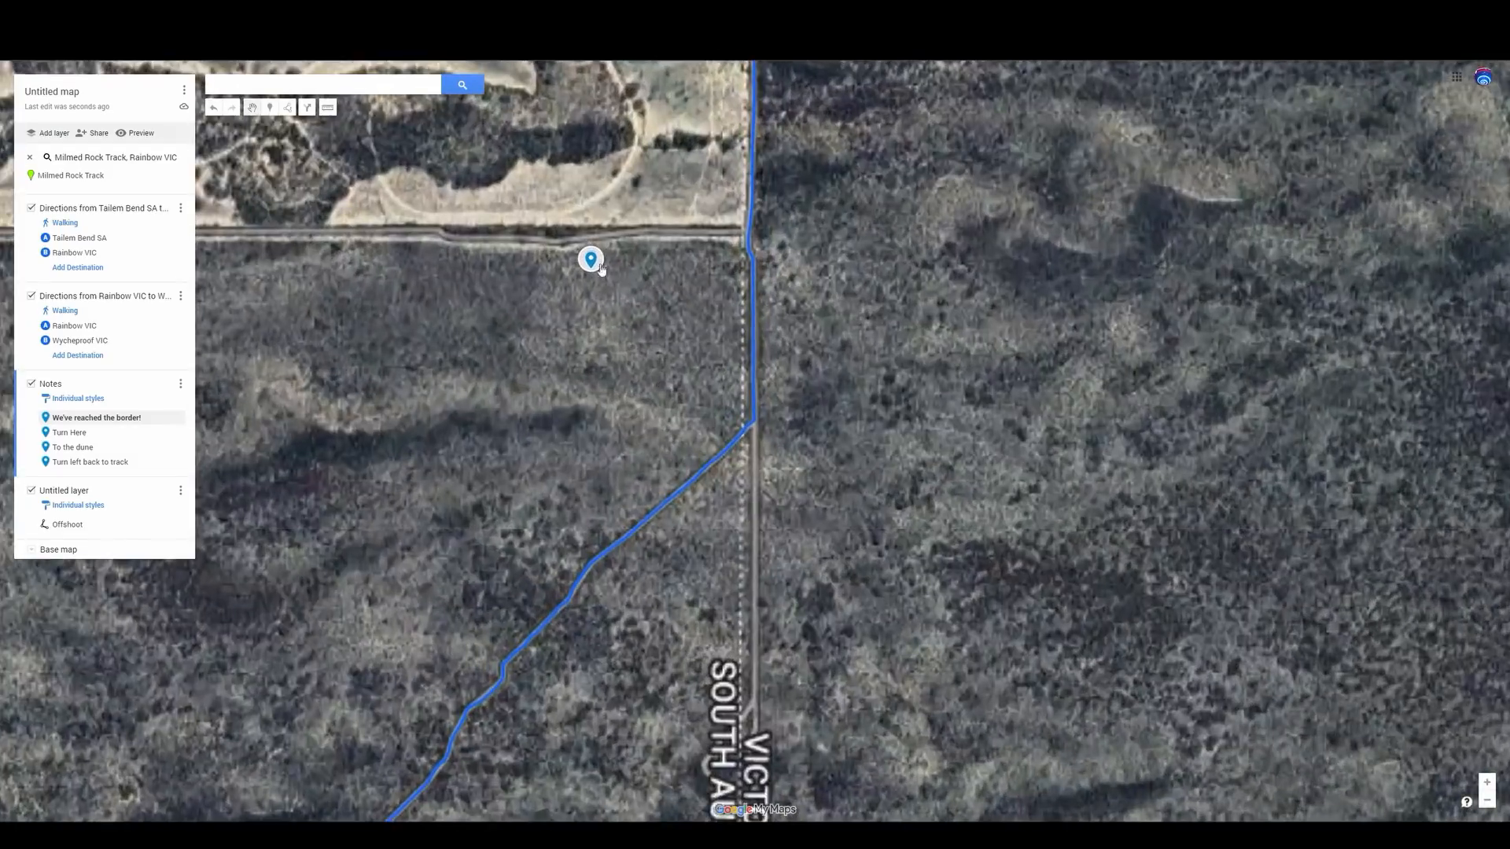
drag(600, 268, 759, 415)
scroll(757, 413, down, 2)
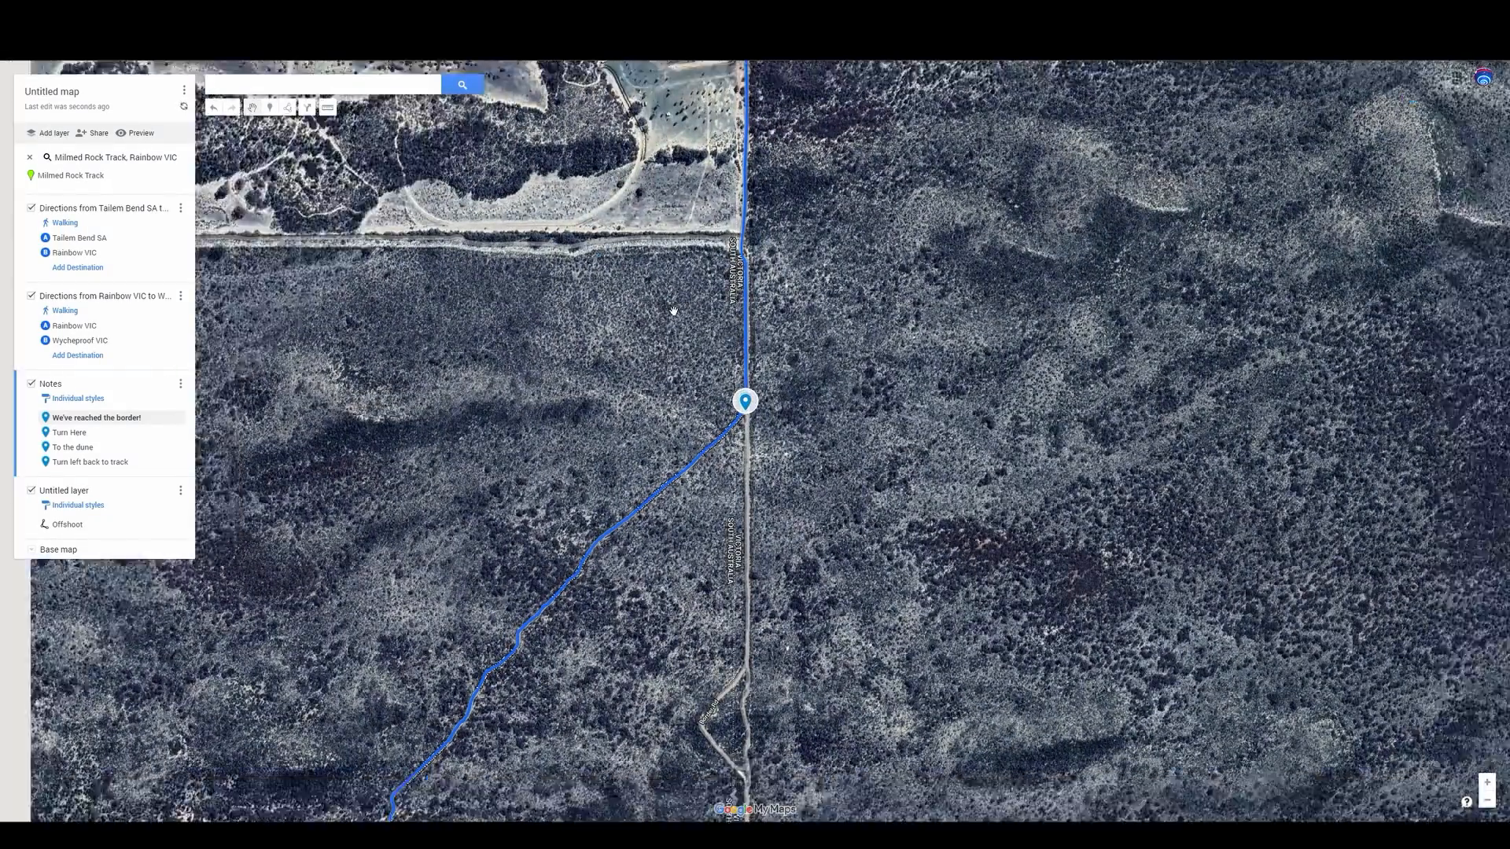
click(711, 354)
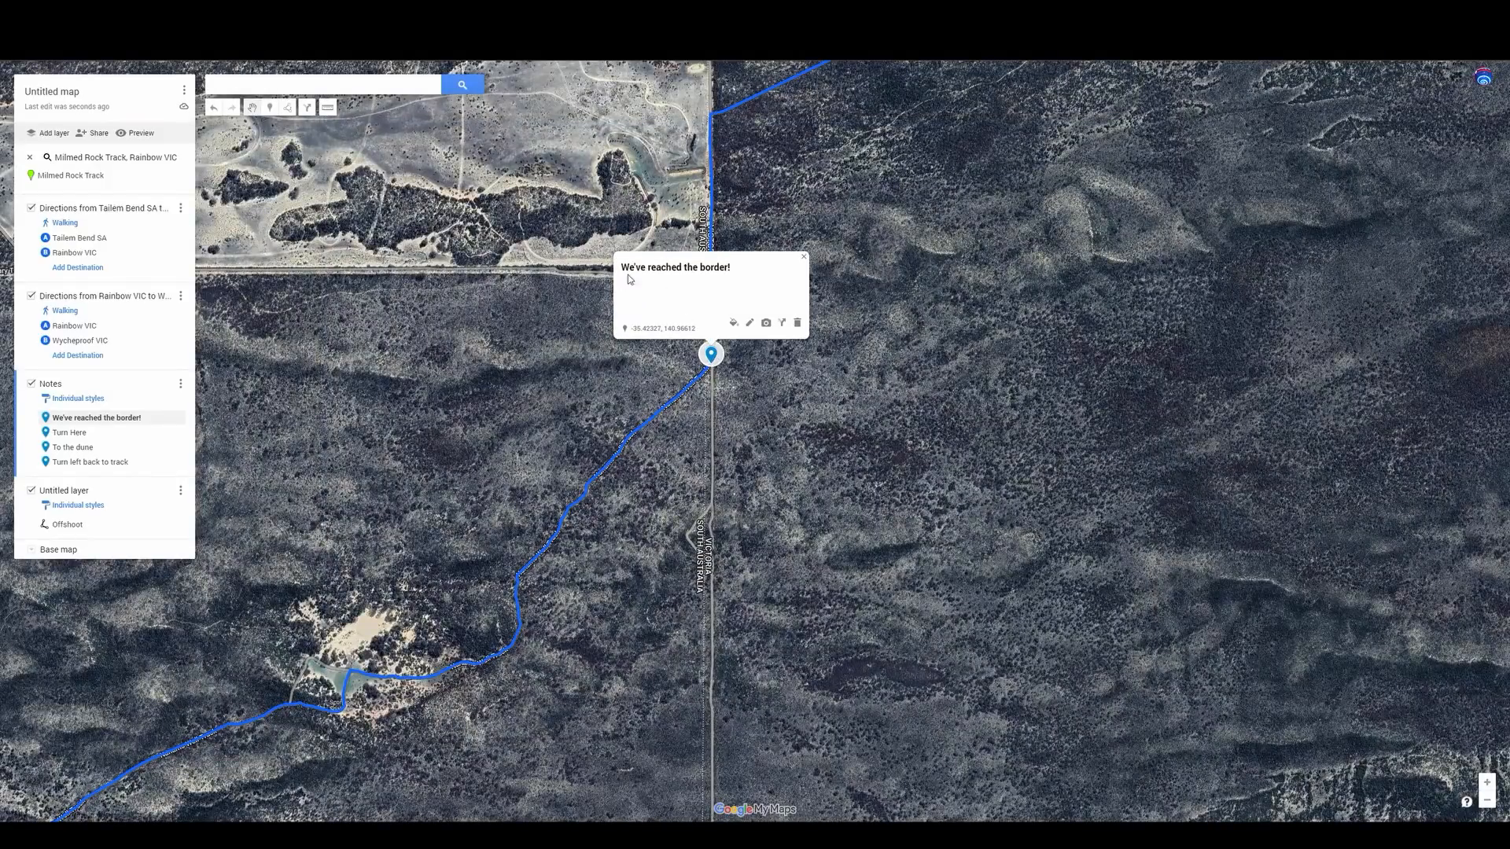
click(888, 297)
Add a new layer and place a marker named "Fuel" on it, just north of Federal St on the main north–south road in Rainbow
scroll(883, 220, down, 6)
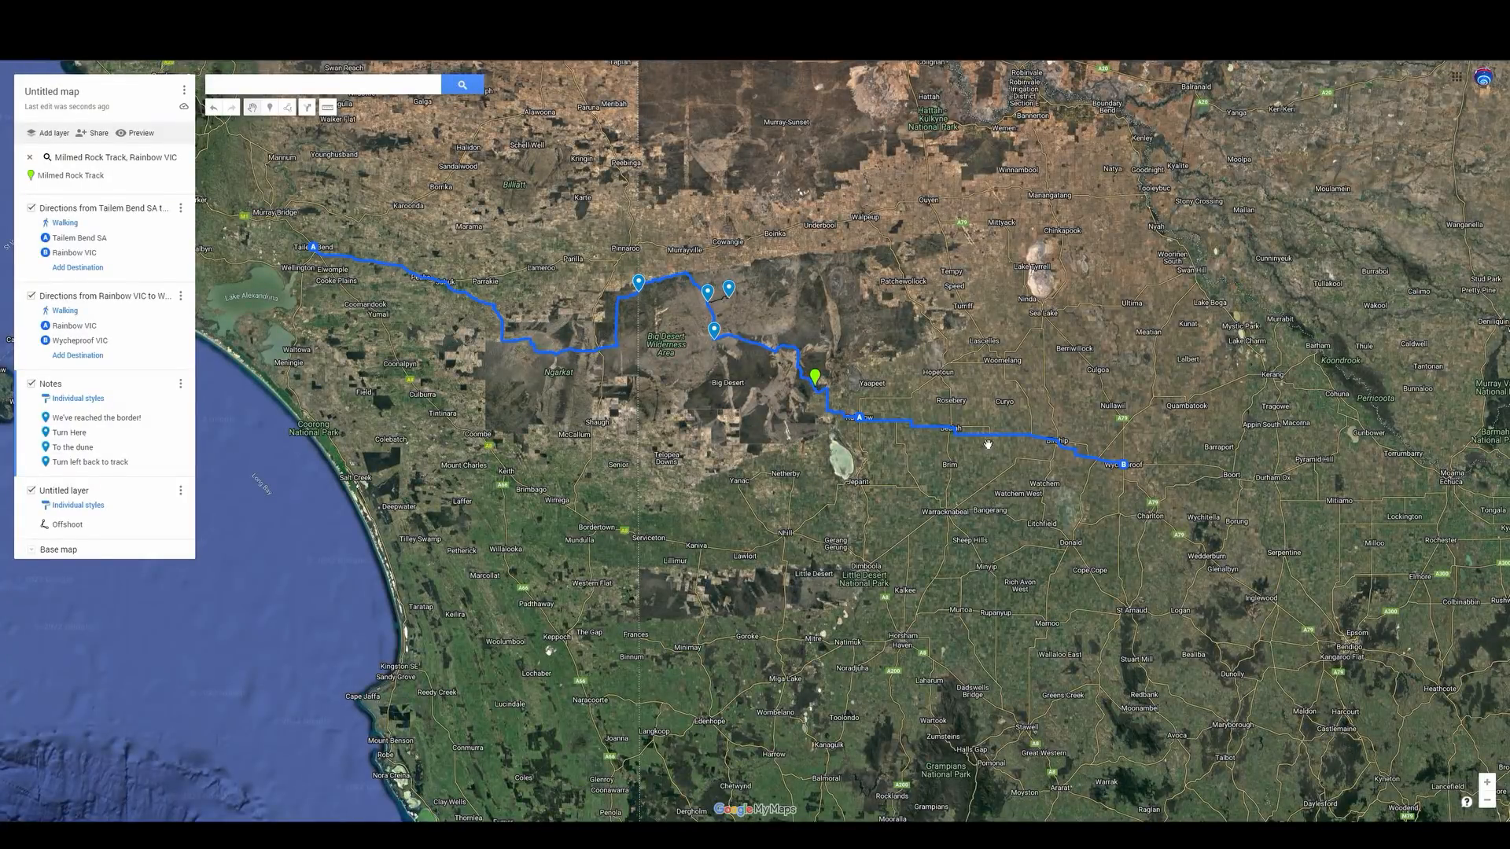
scroll(834, 432, up, 5)
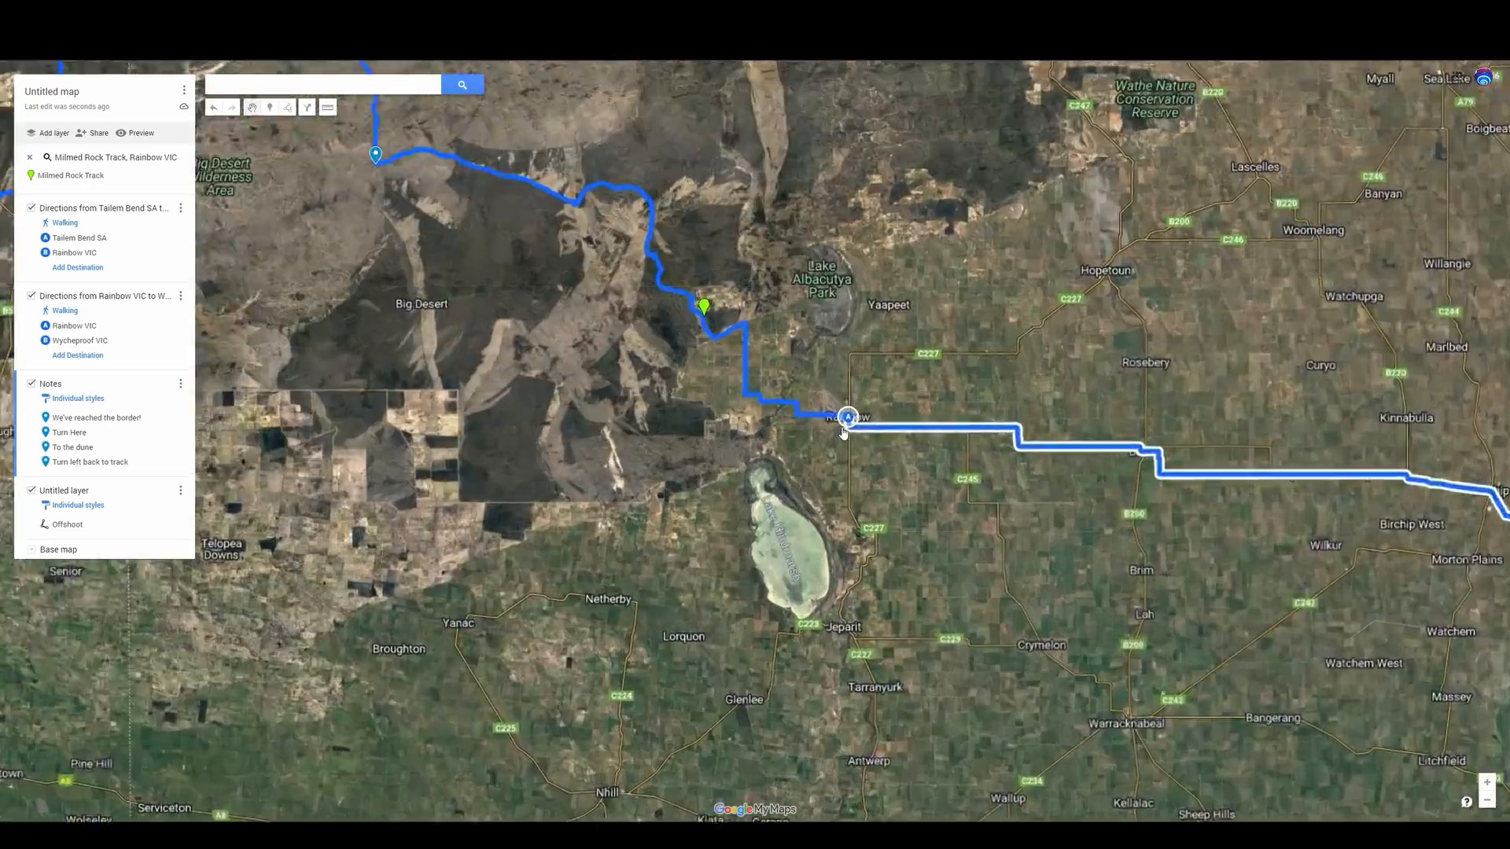
scroll(926, 448, up, 5)
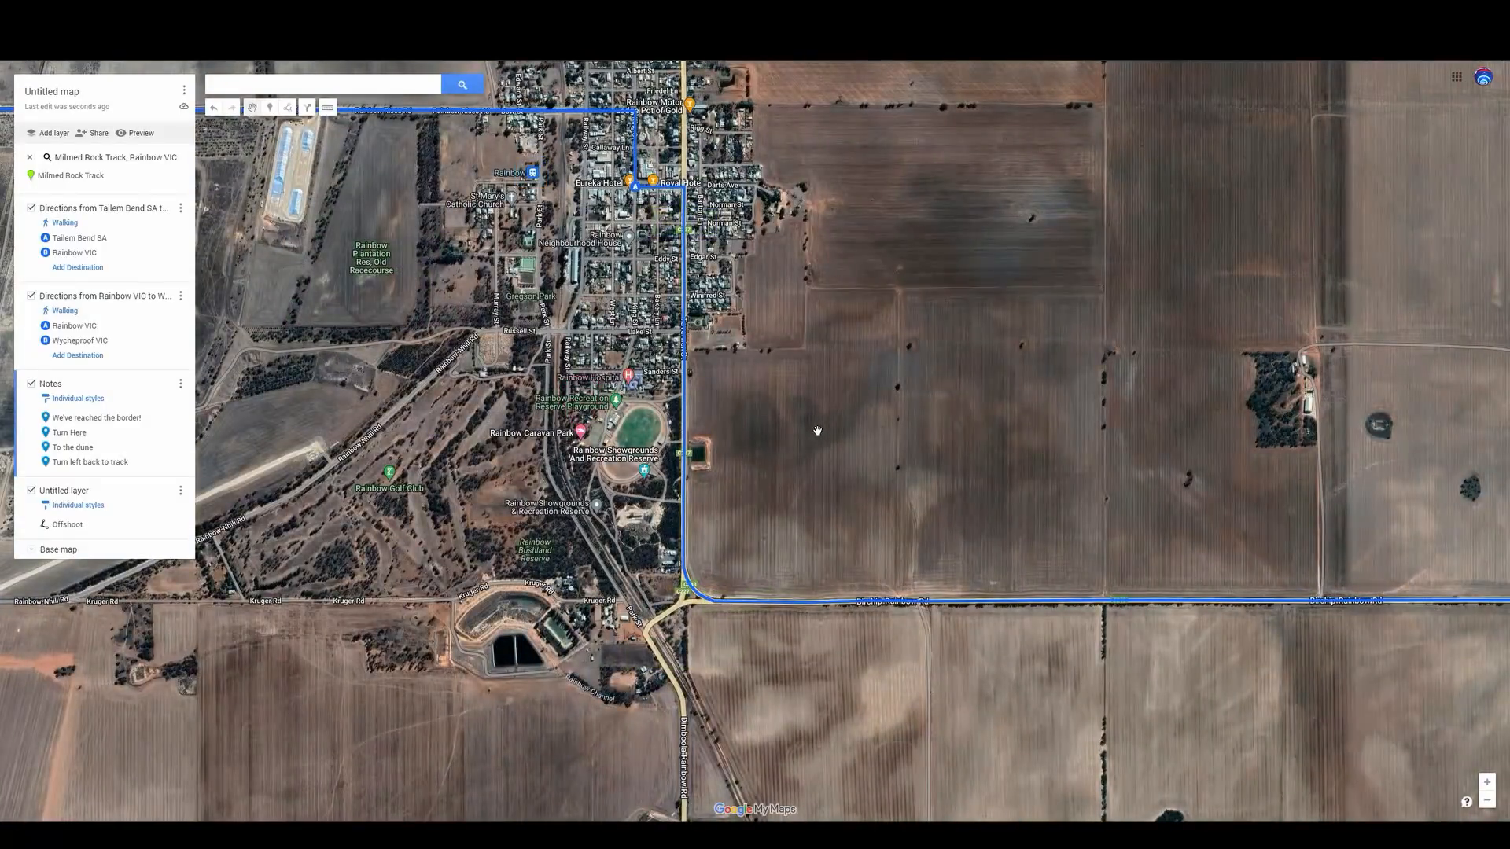
drag(835, 335, 903, 463)
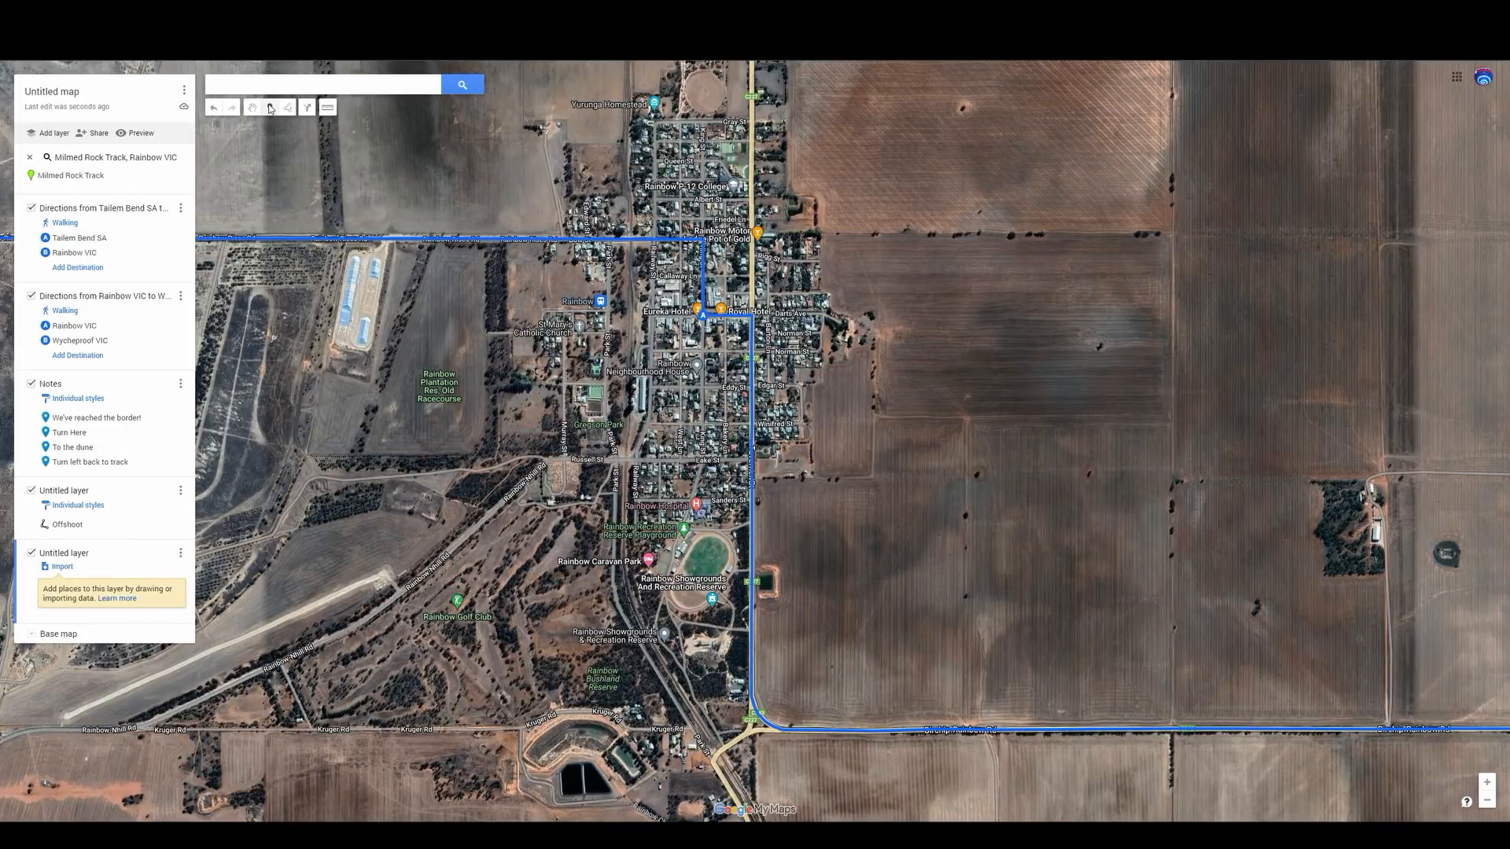
scroll(746, 405, up, 1)
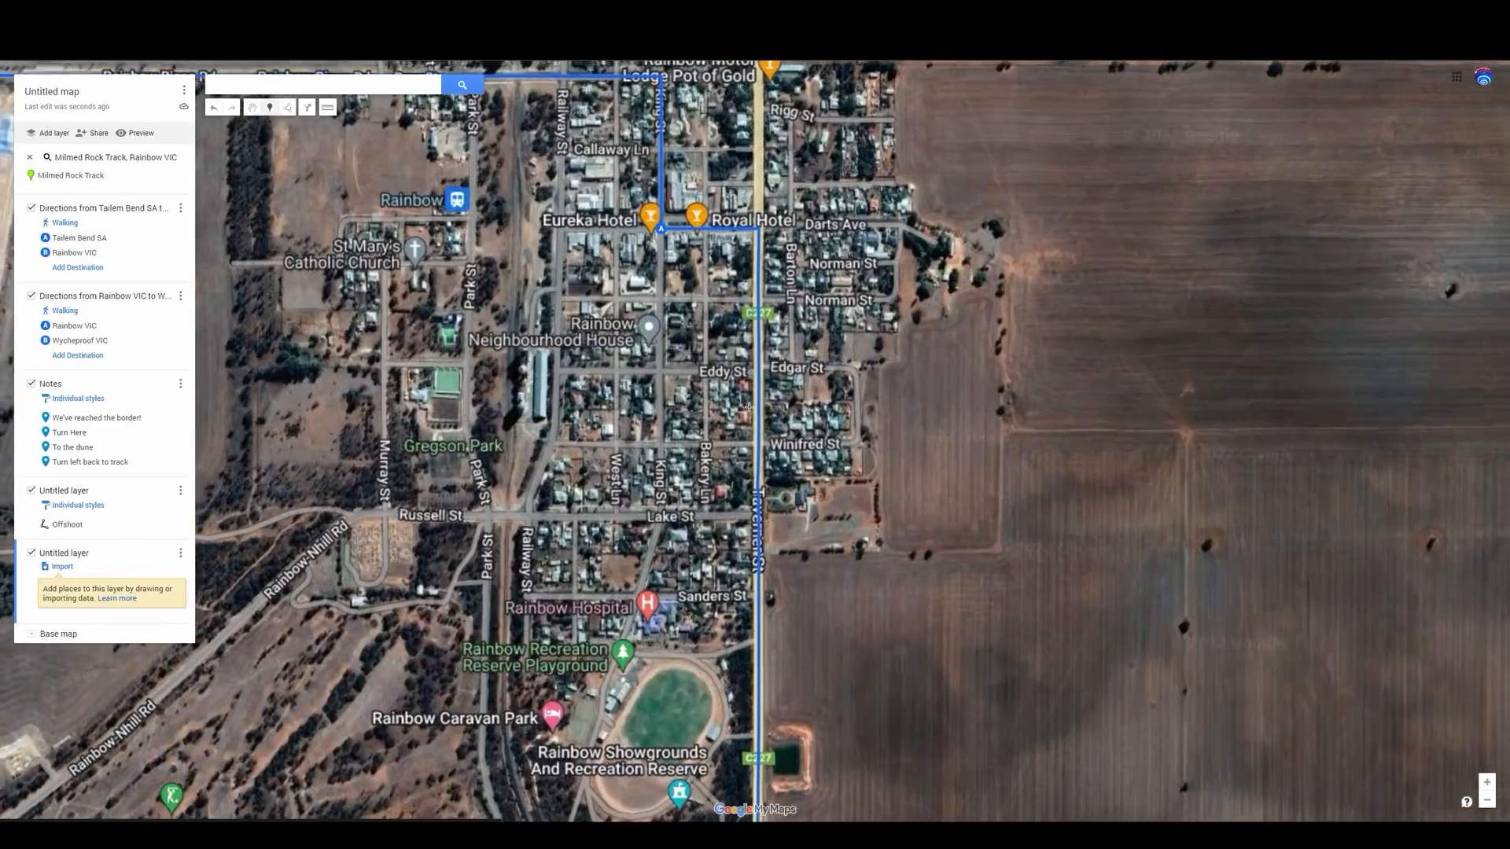
scroll(720, 164, up, 1)
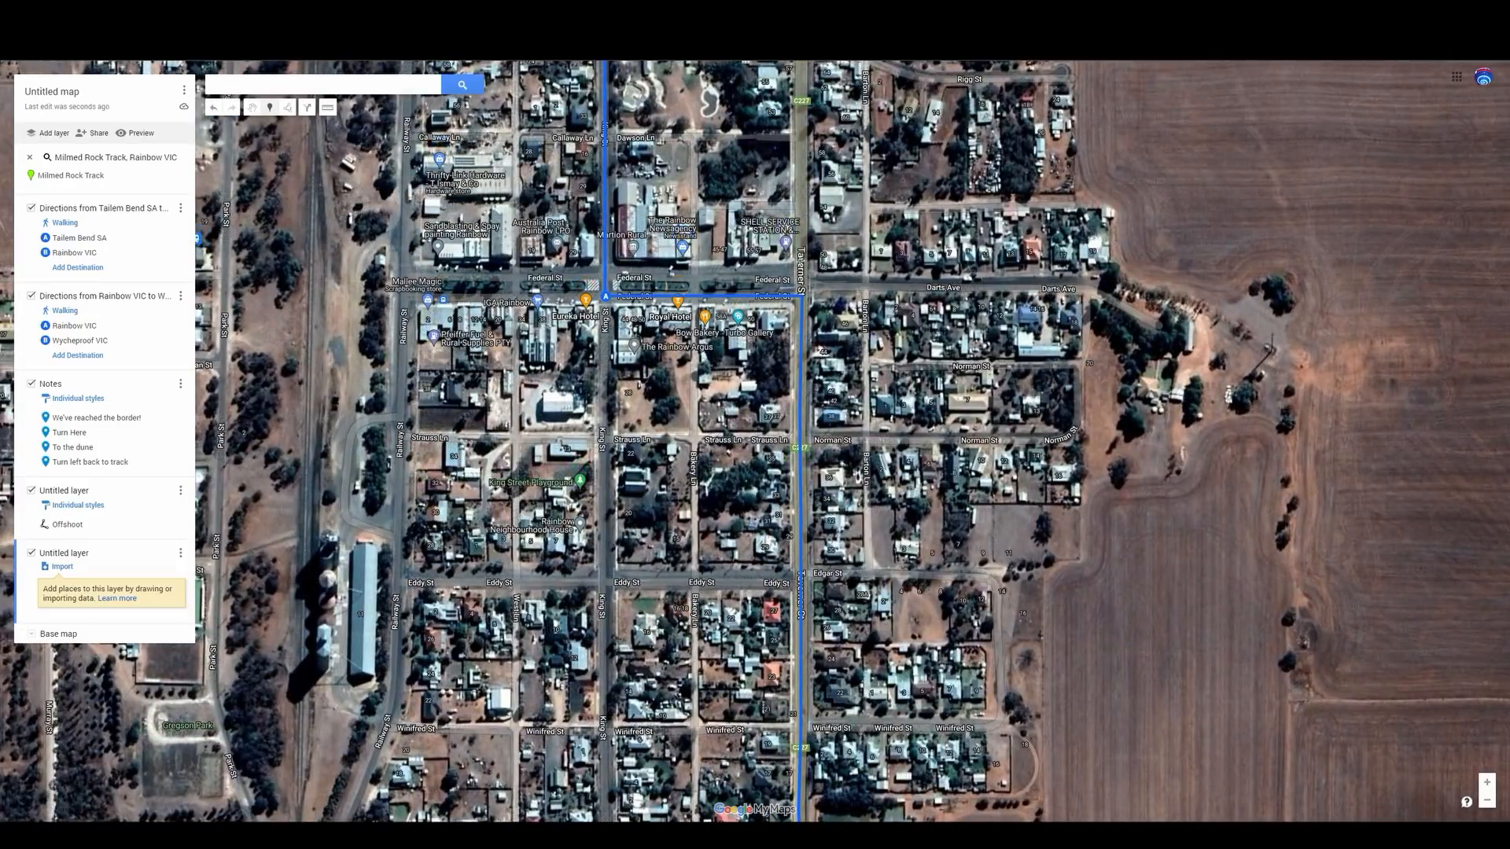
click(796, 259)
text(Fuel)
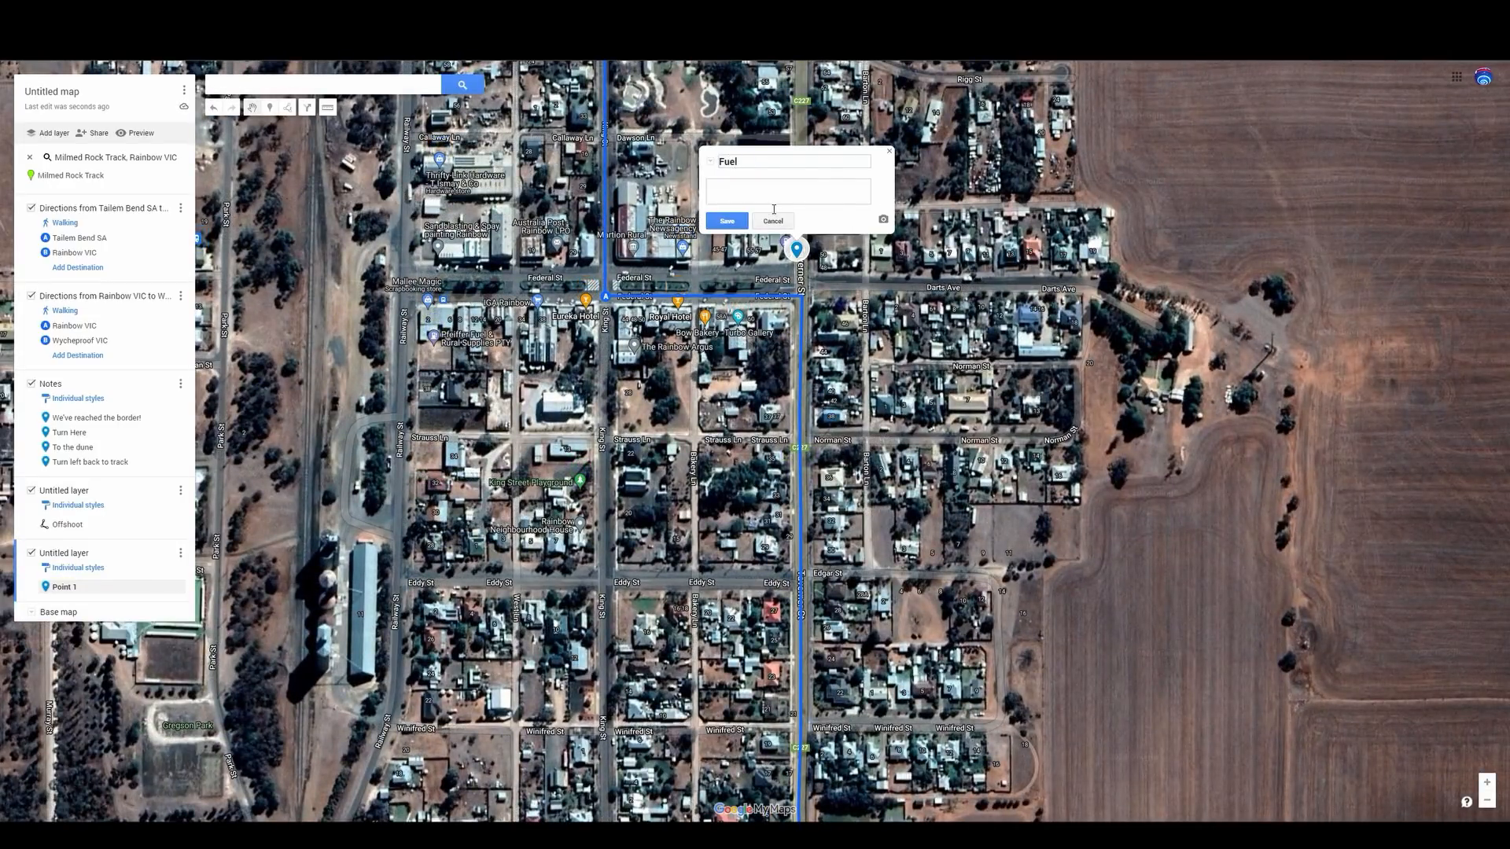
click(727, 221)
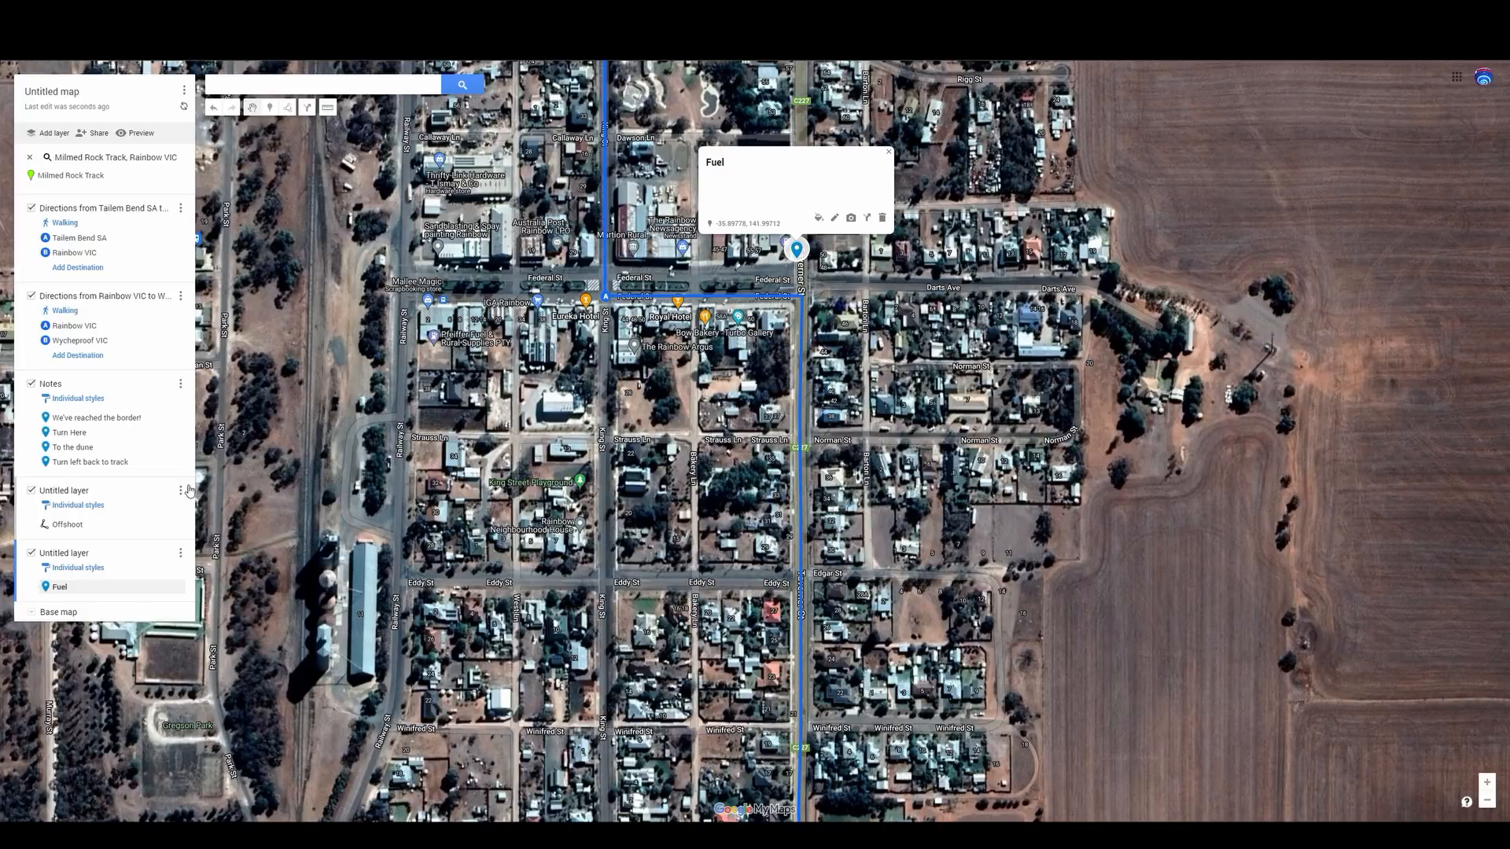
Style the "Fuel" marker in Rainbow with an orange colour and the cocktail-glass icon
click(177, 588)
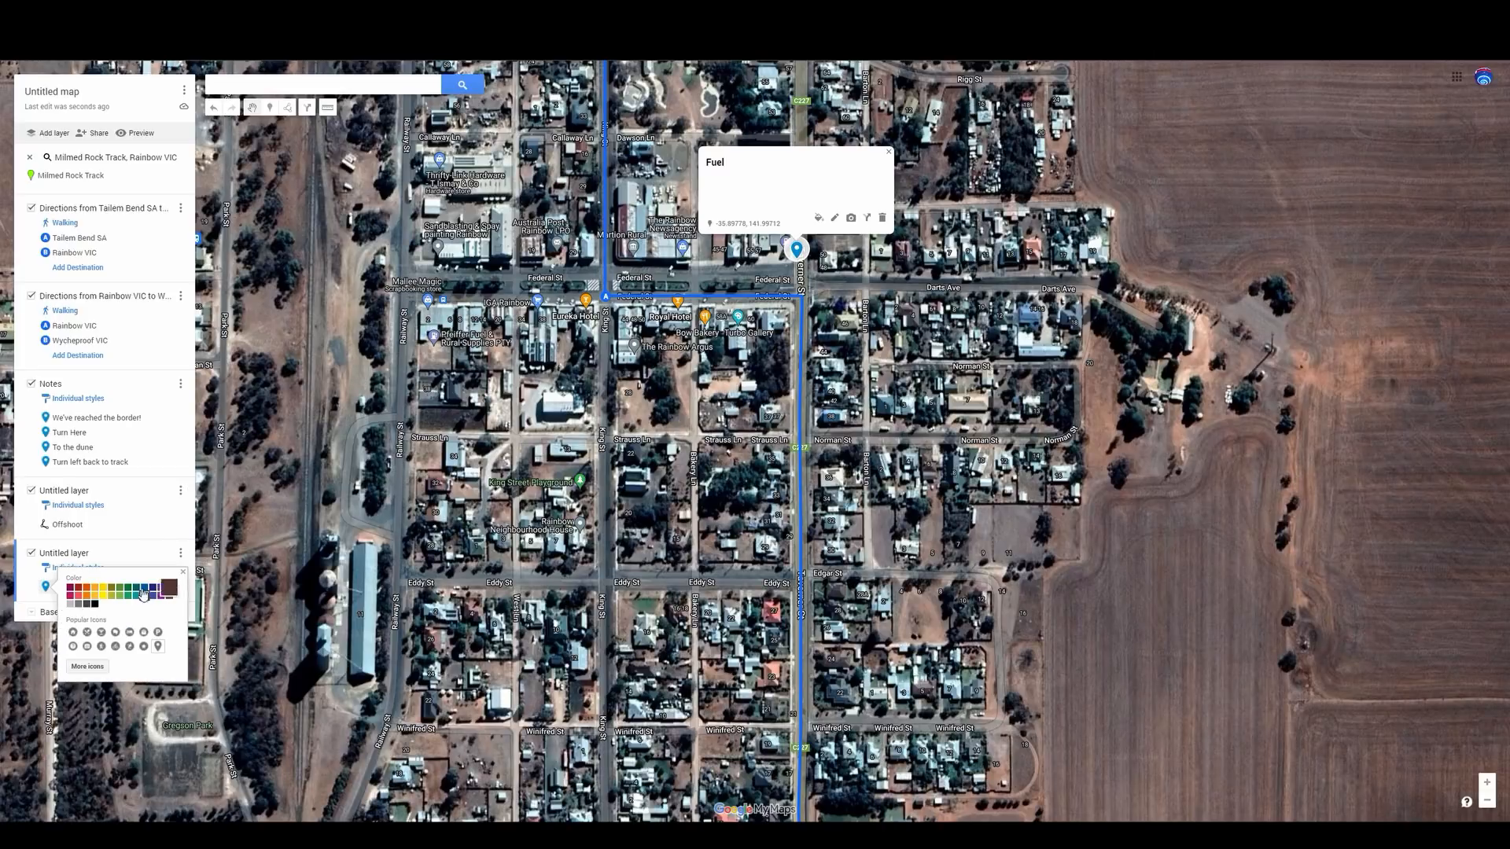
click(85, 595)
click(183, 572)
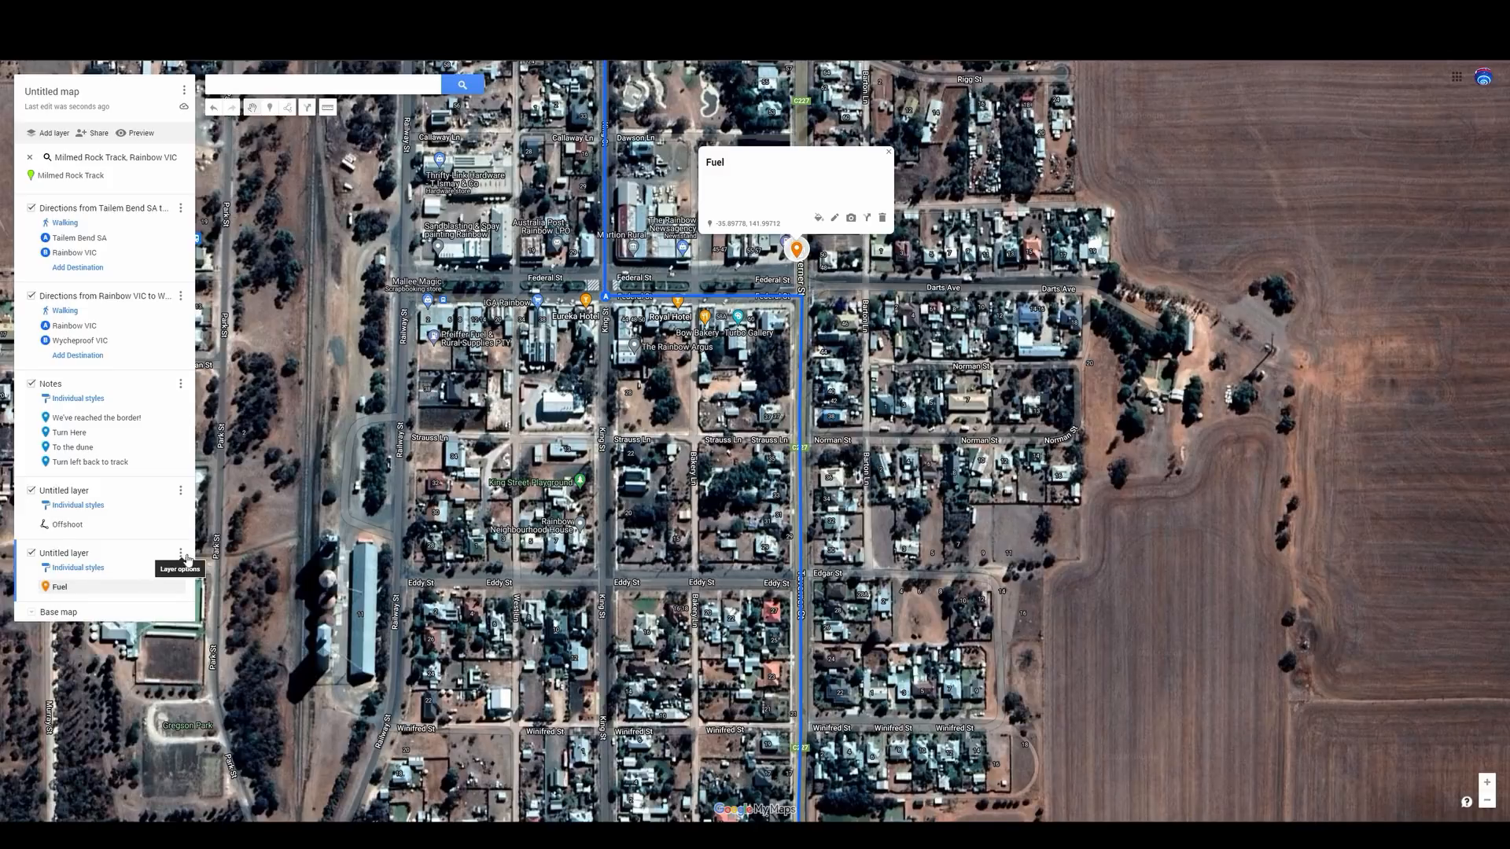
click(820, 219)
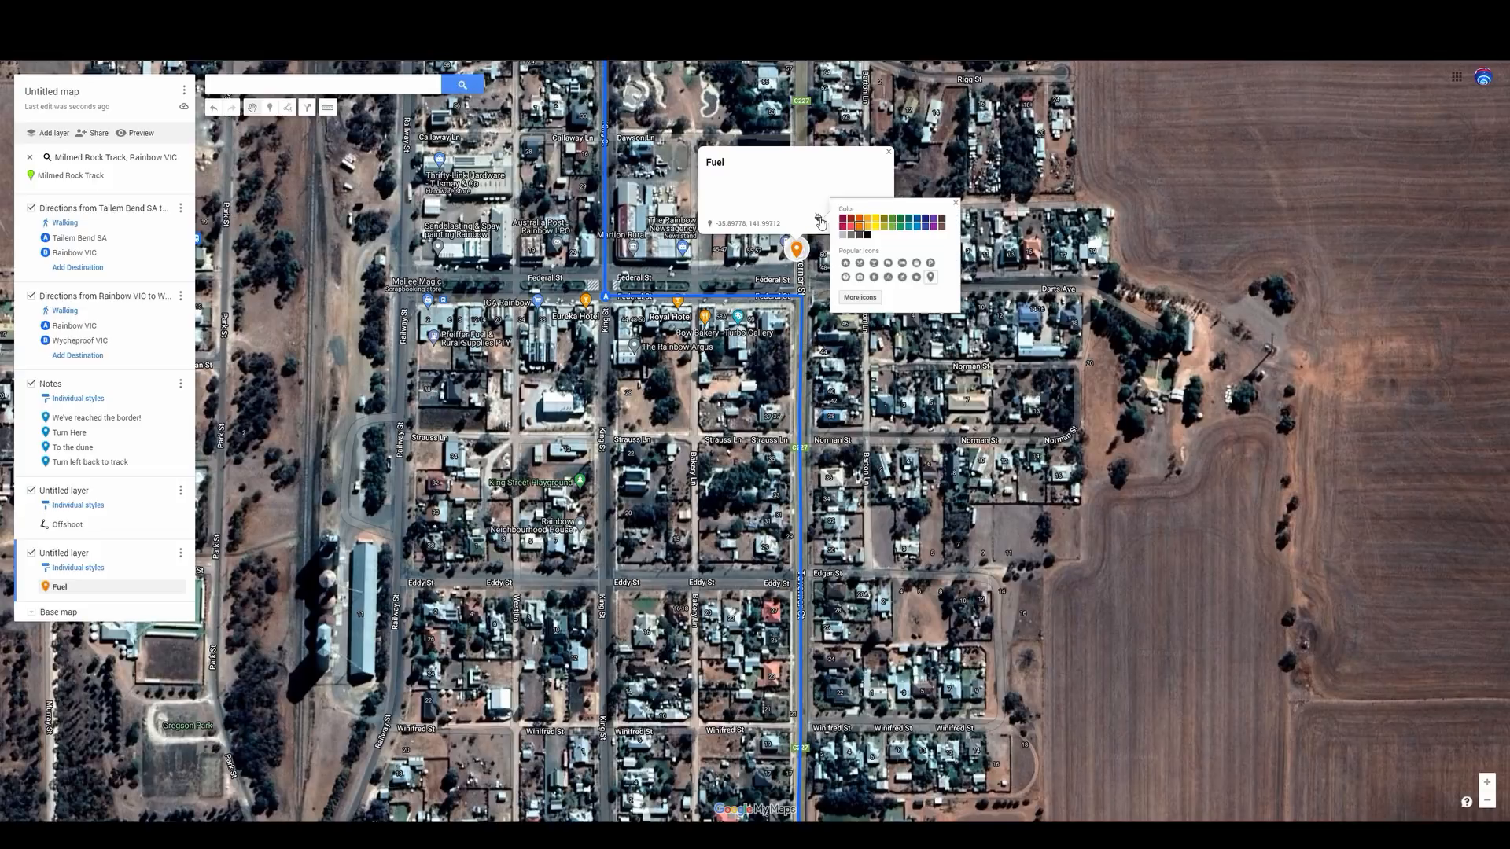
click(875, 266)
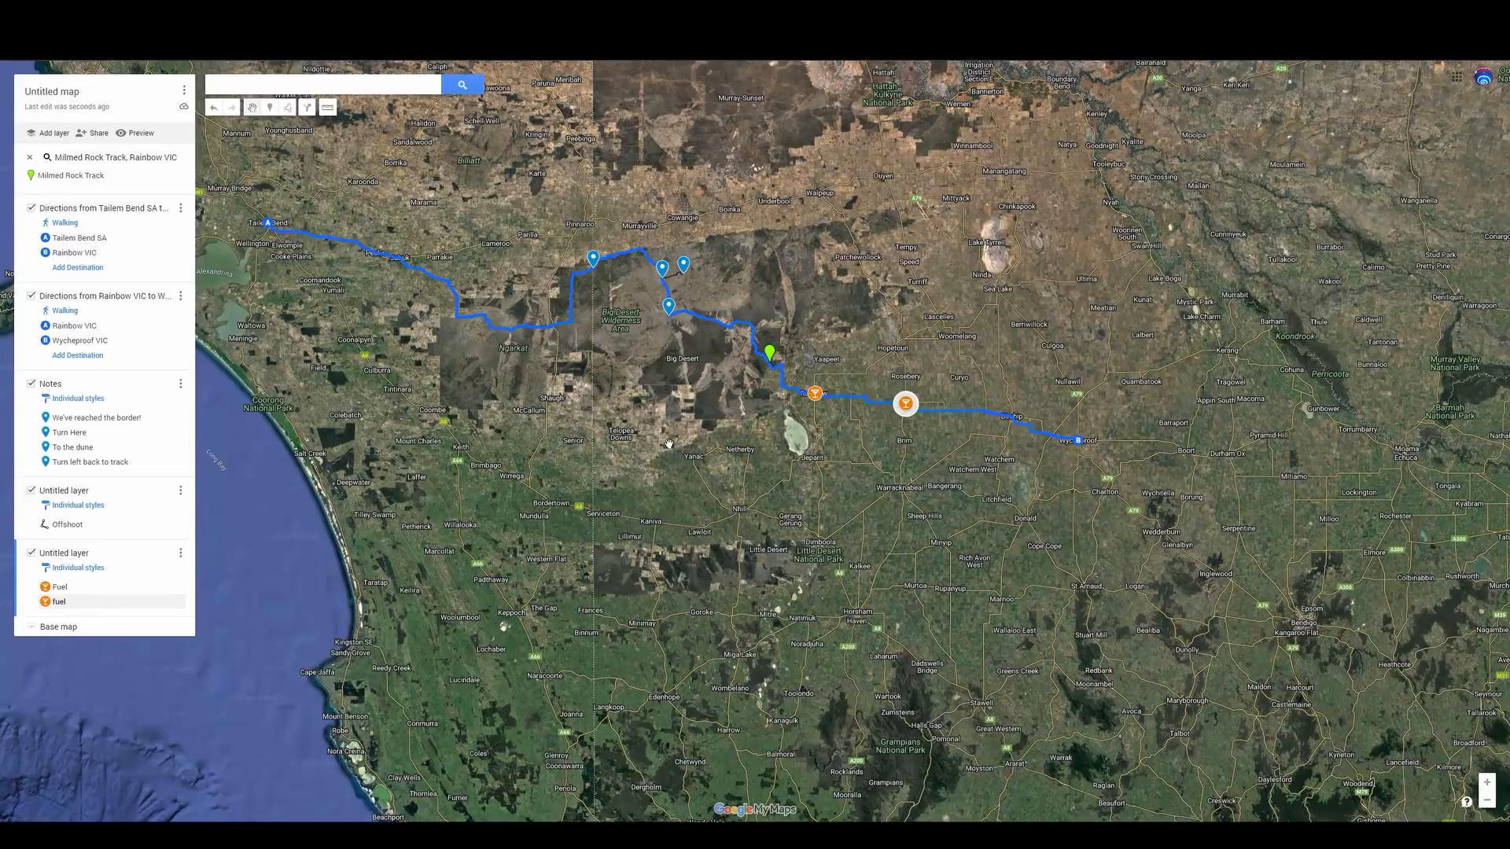
Rename the map as "Our quick test map" and save the title
mouse_move(473, 366)
mouse_down()
mouse_move(573, 436)
mouse_move(499, 456)
mouse_up()
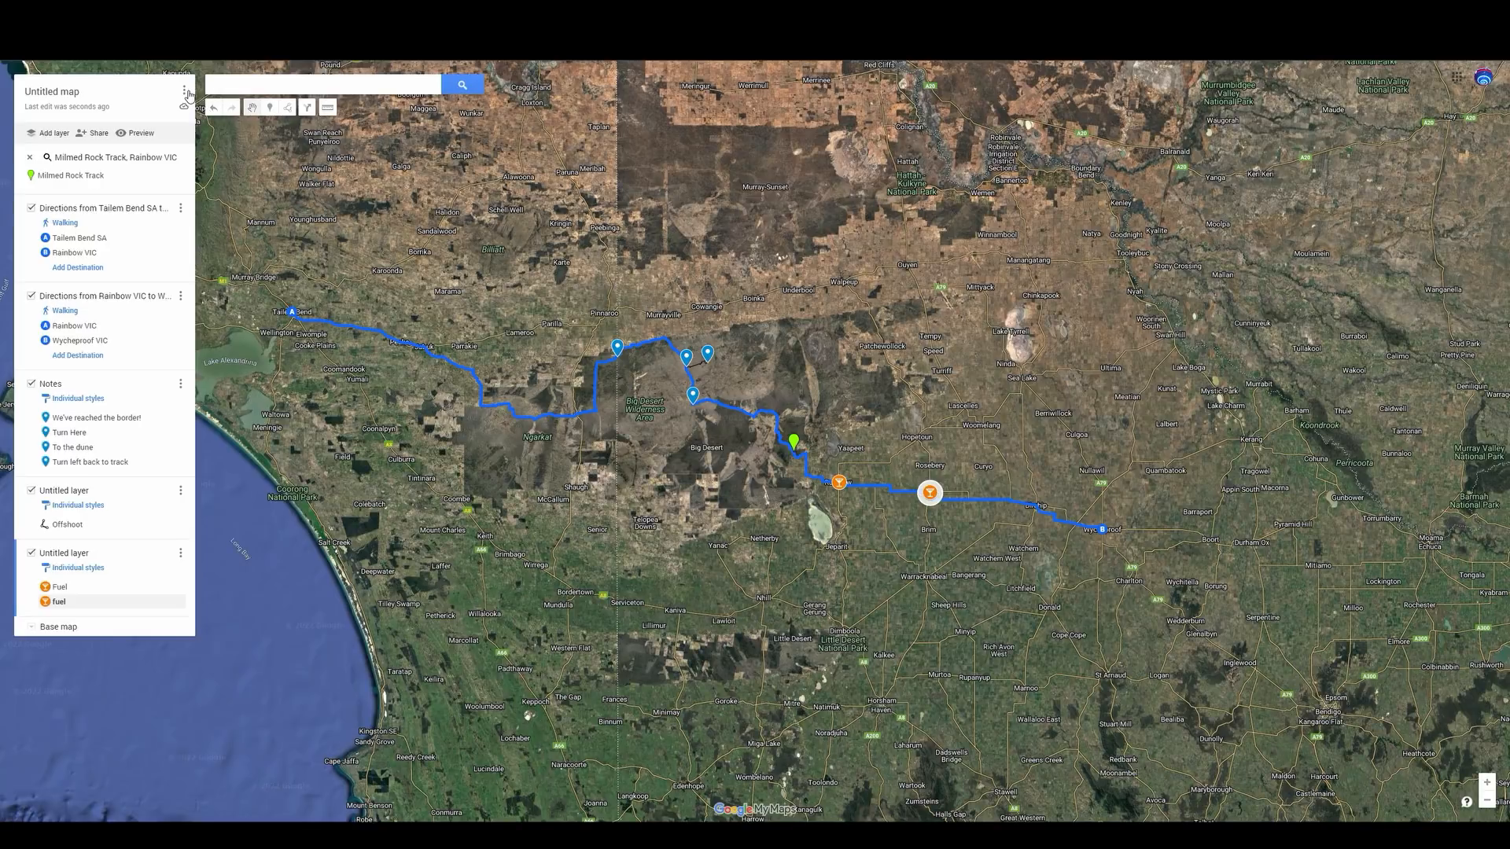
click(56, 93)
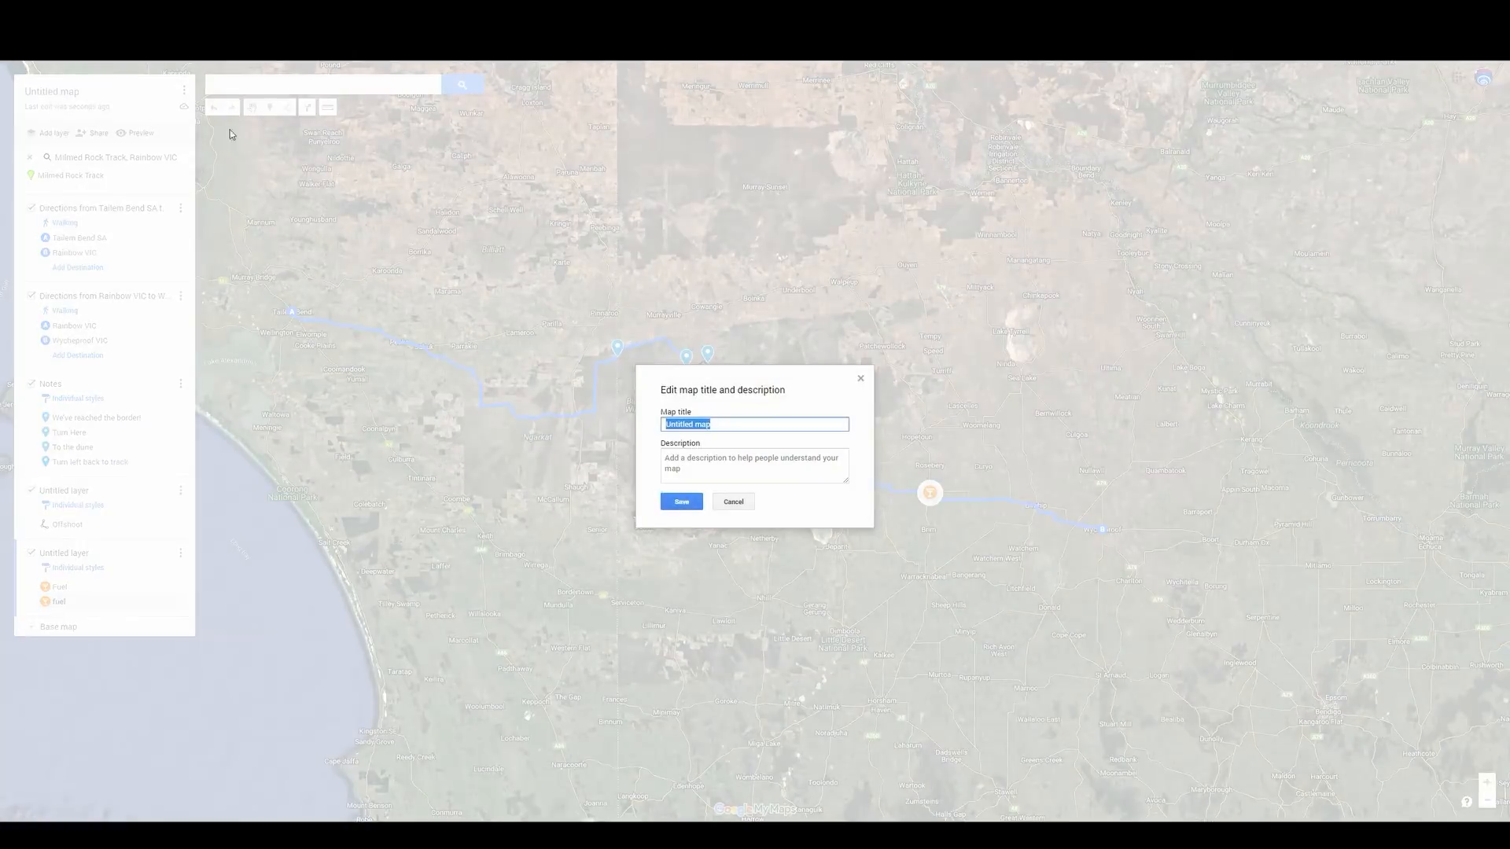
drag(714, 425, 656, 427)
text(Our quick test ma)
click(678, 505)
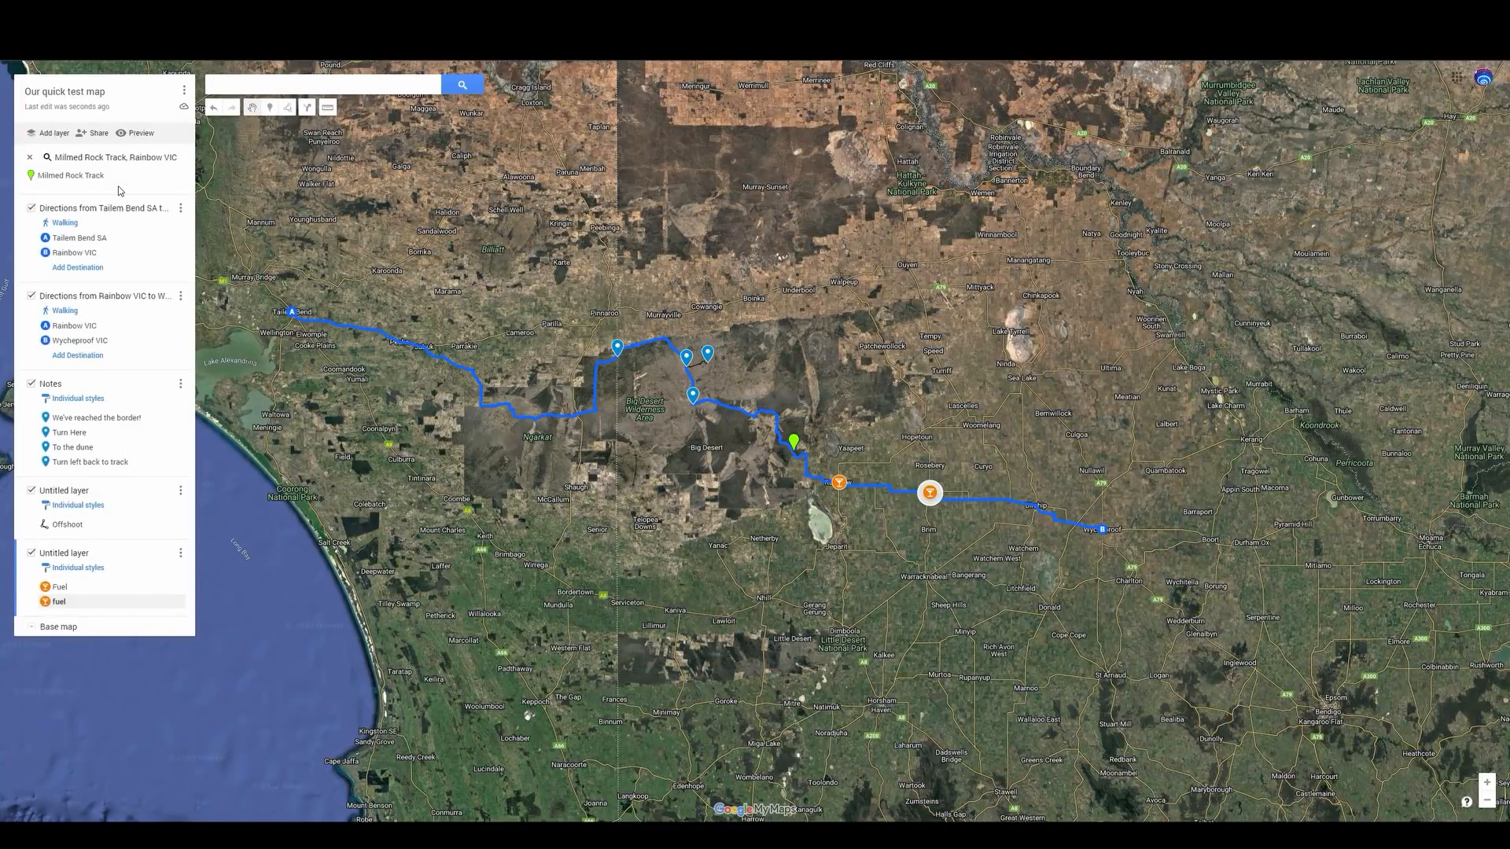
Export the entire map as a KMZ file and upload the downloaded file to My Drive in Google Drive
click(185, 92)
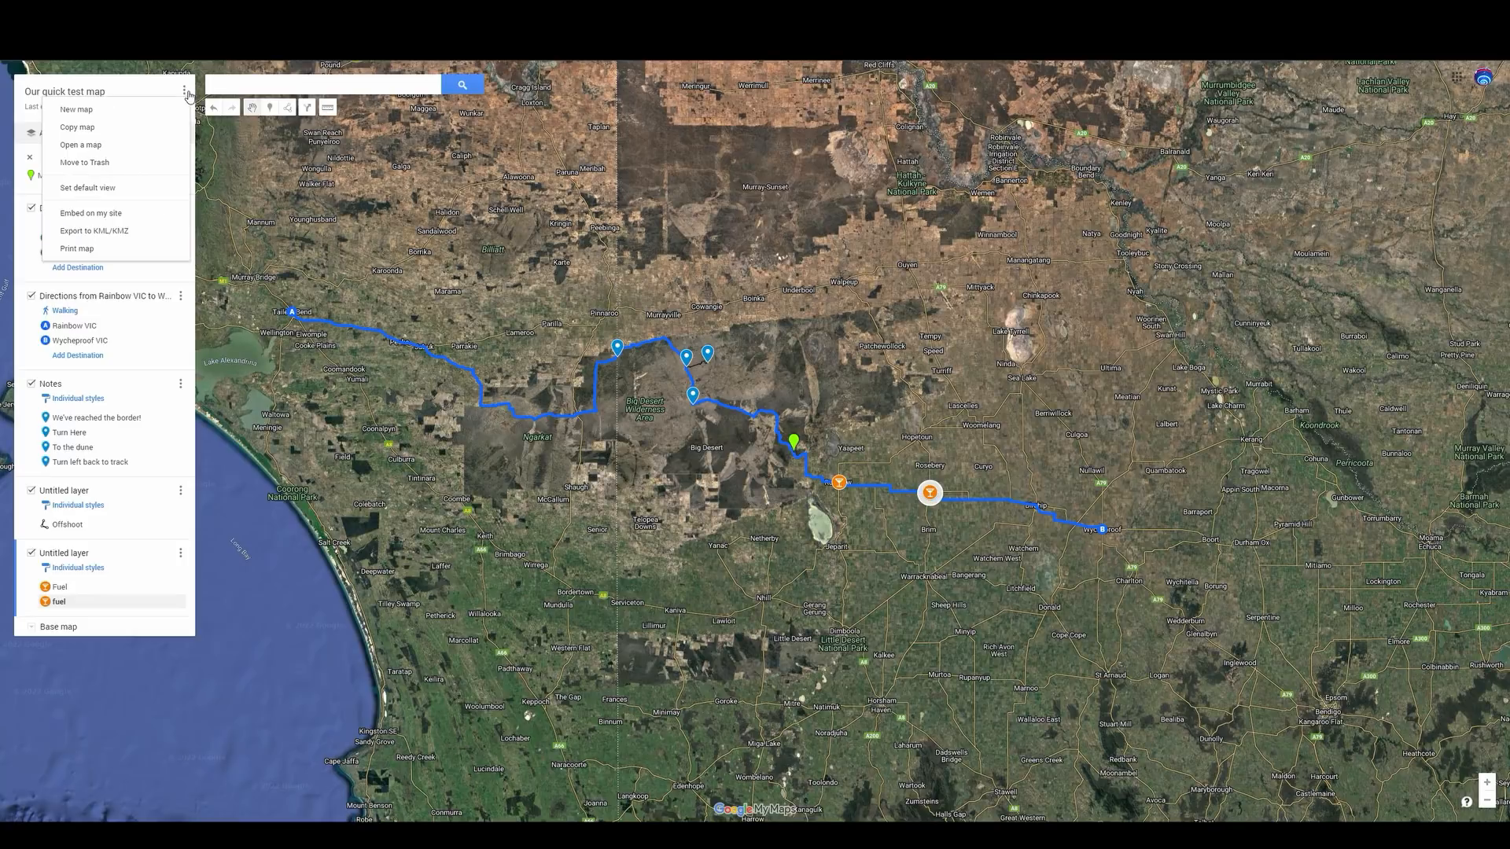
click(104, 238)
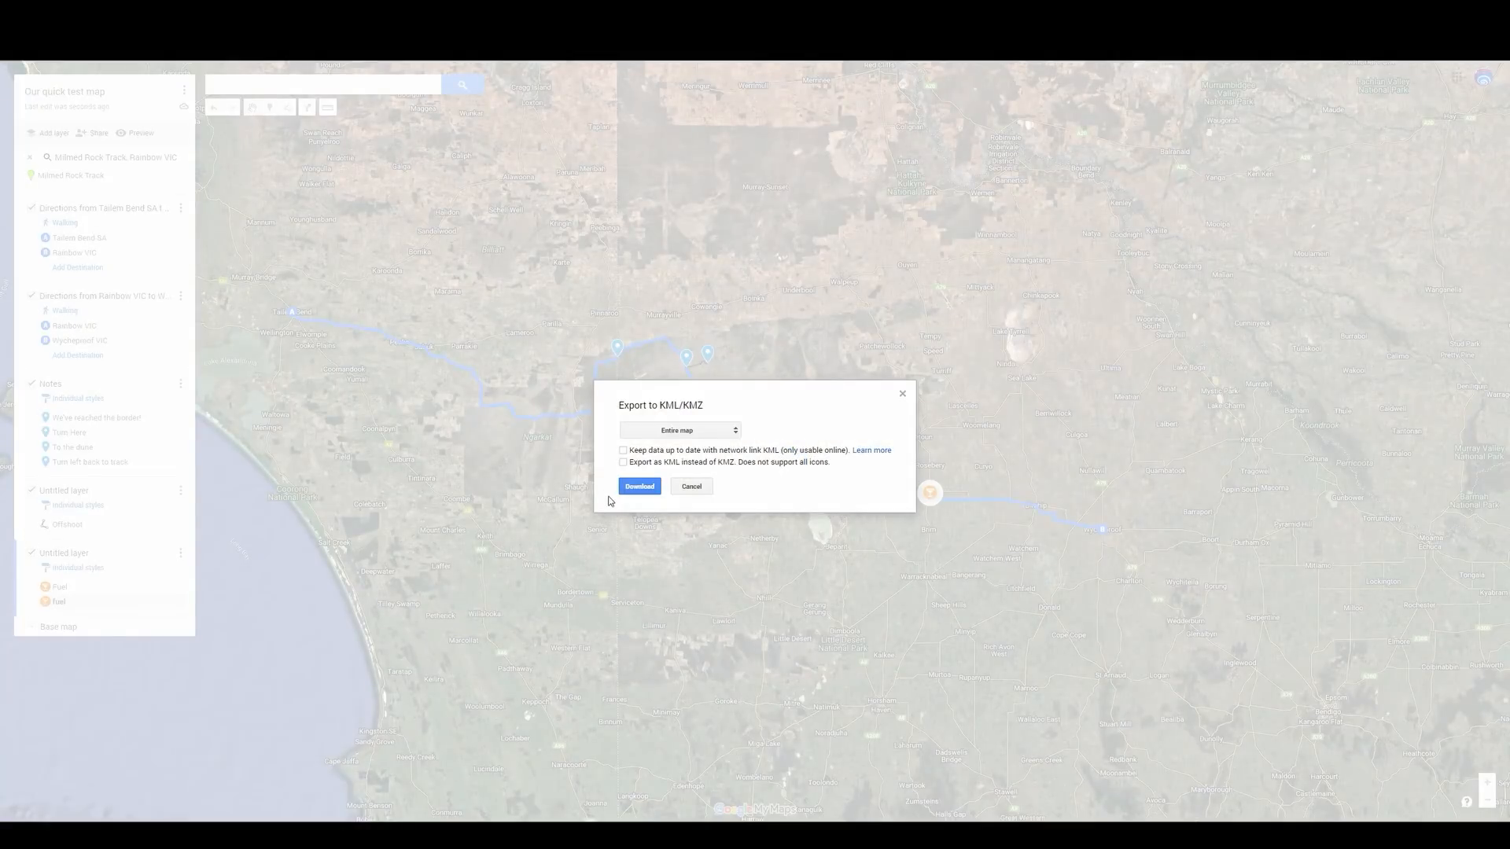
click(692, 434)
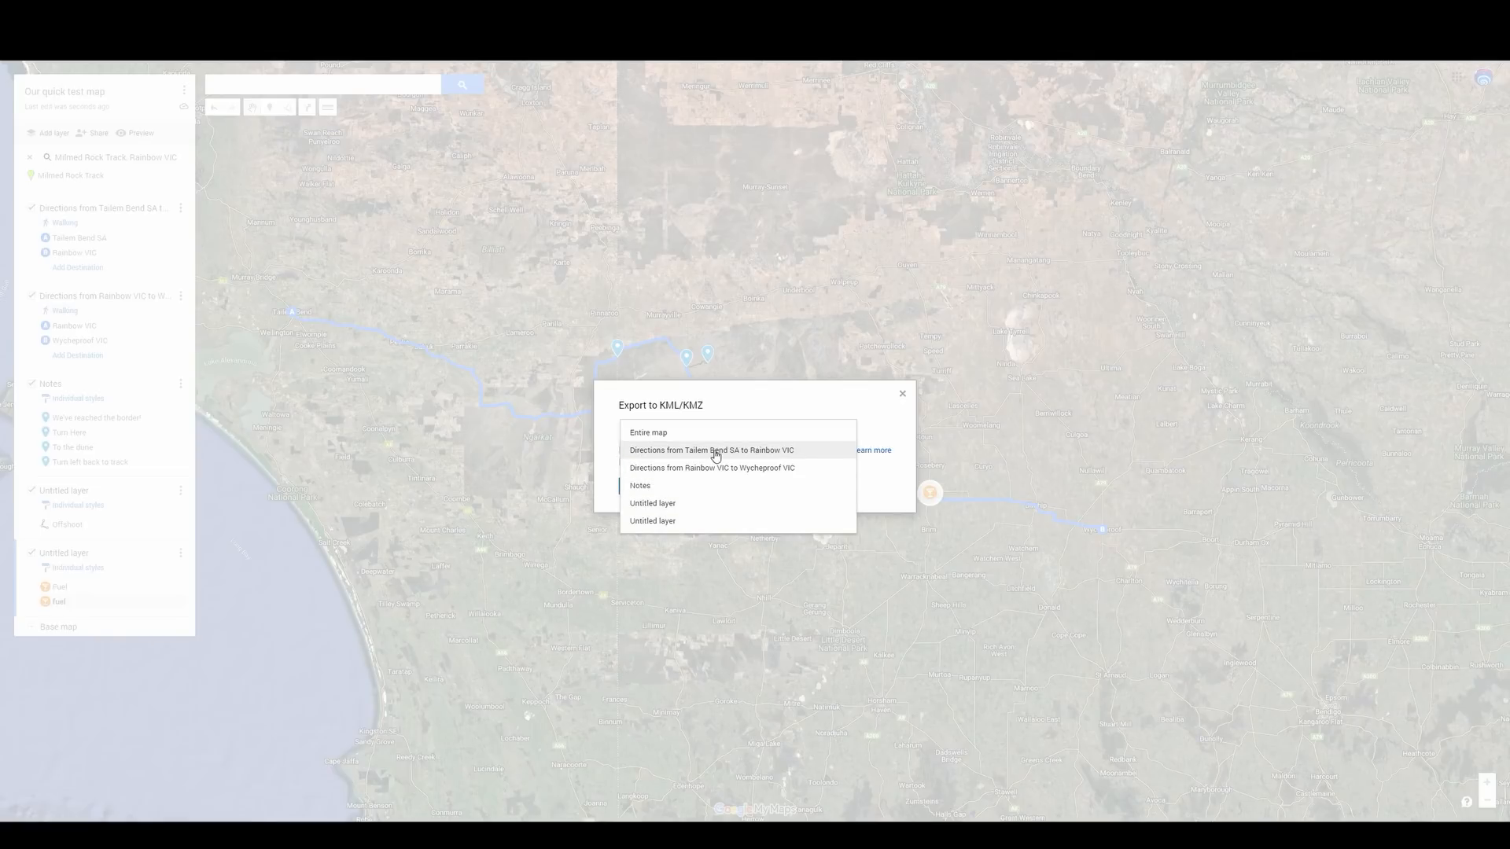
click(663, 435)
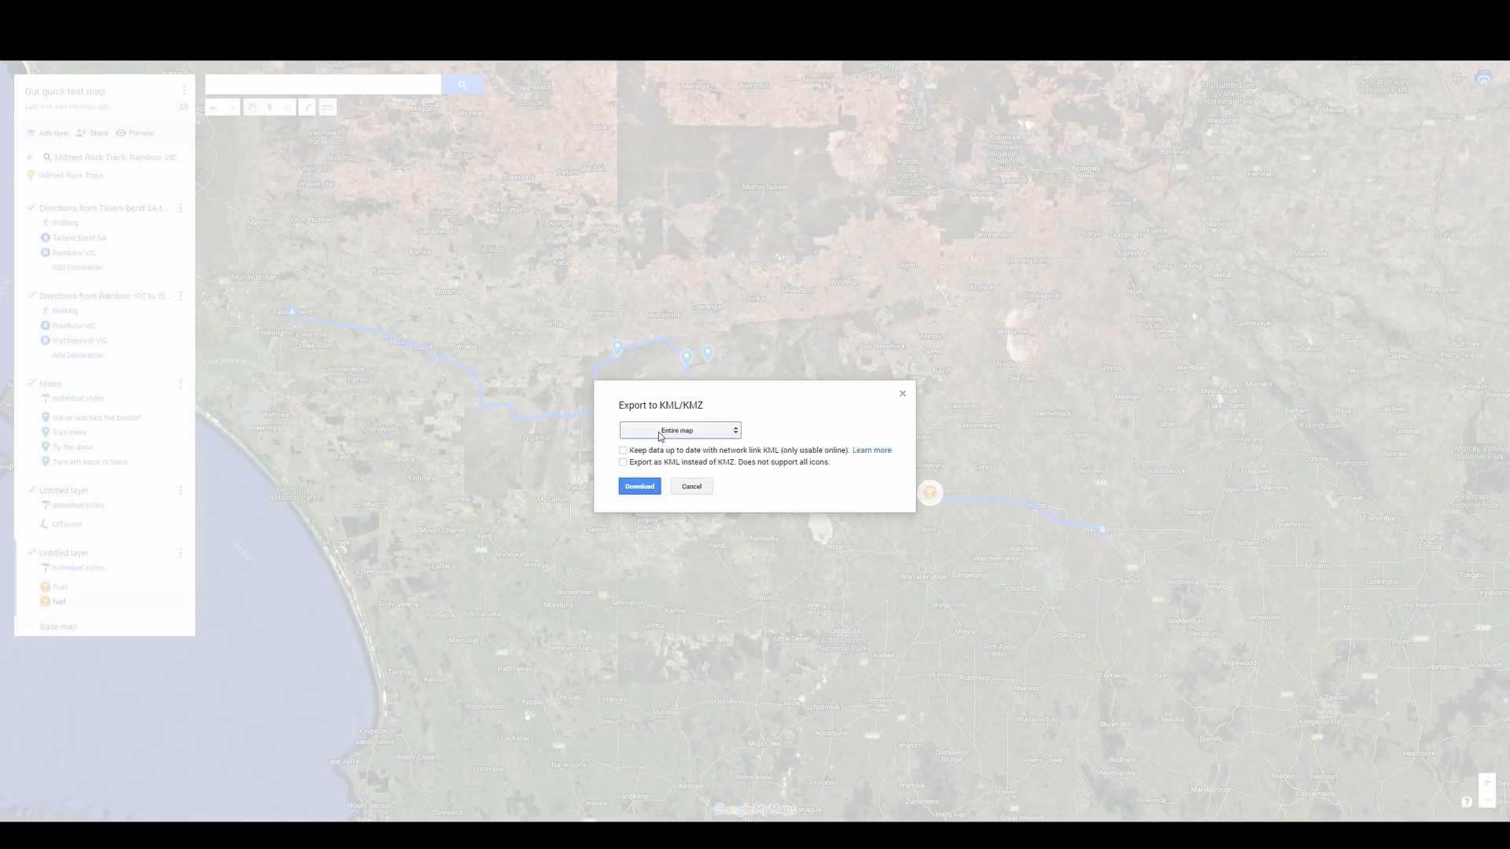
click(641, 492)
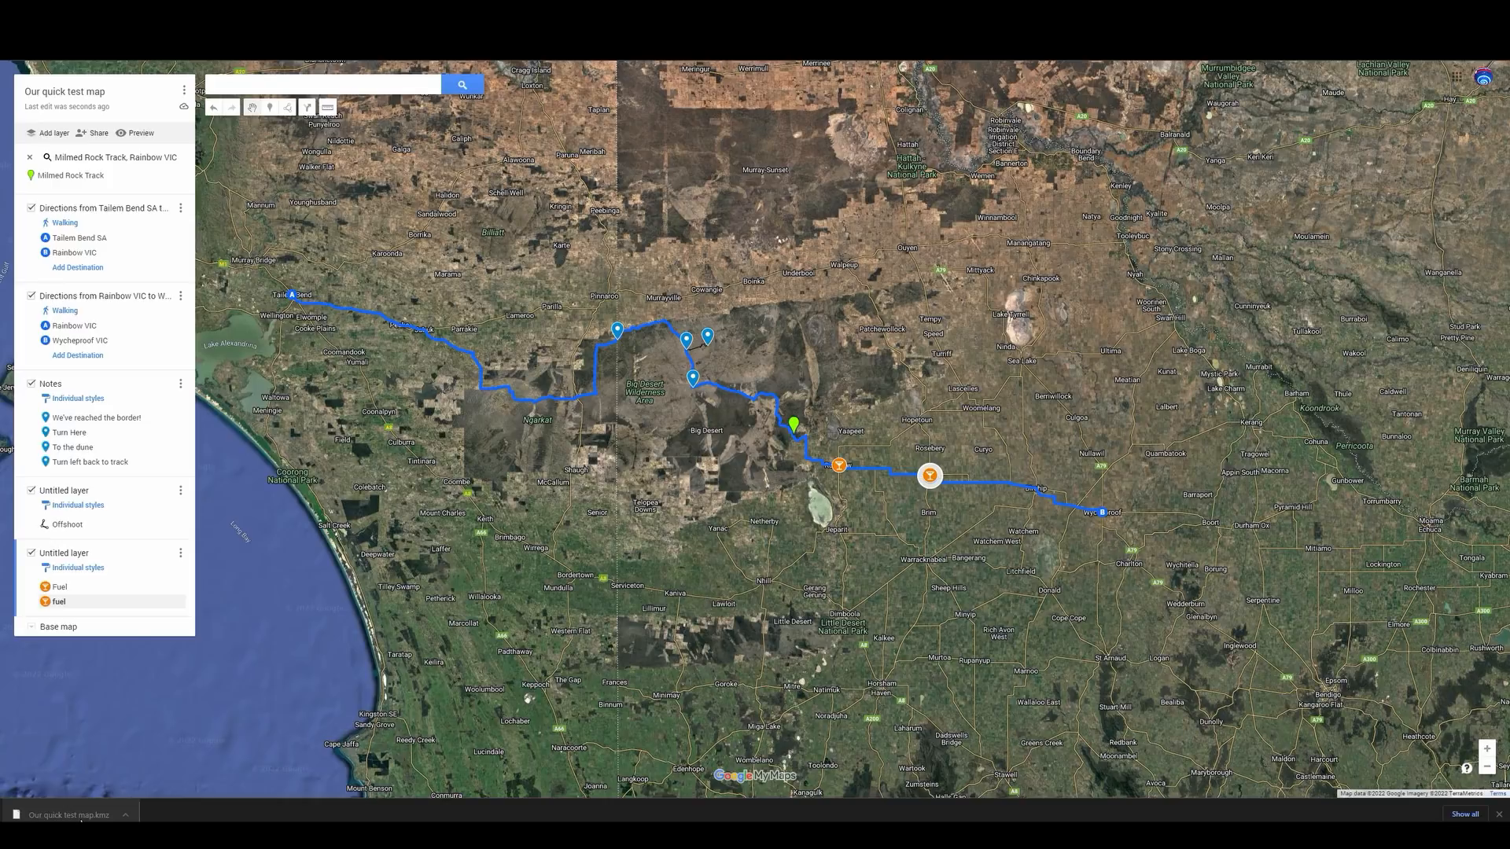
click(127, 816)
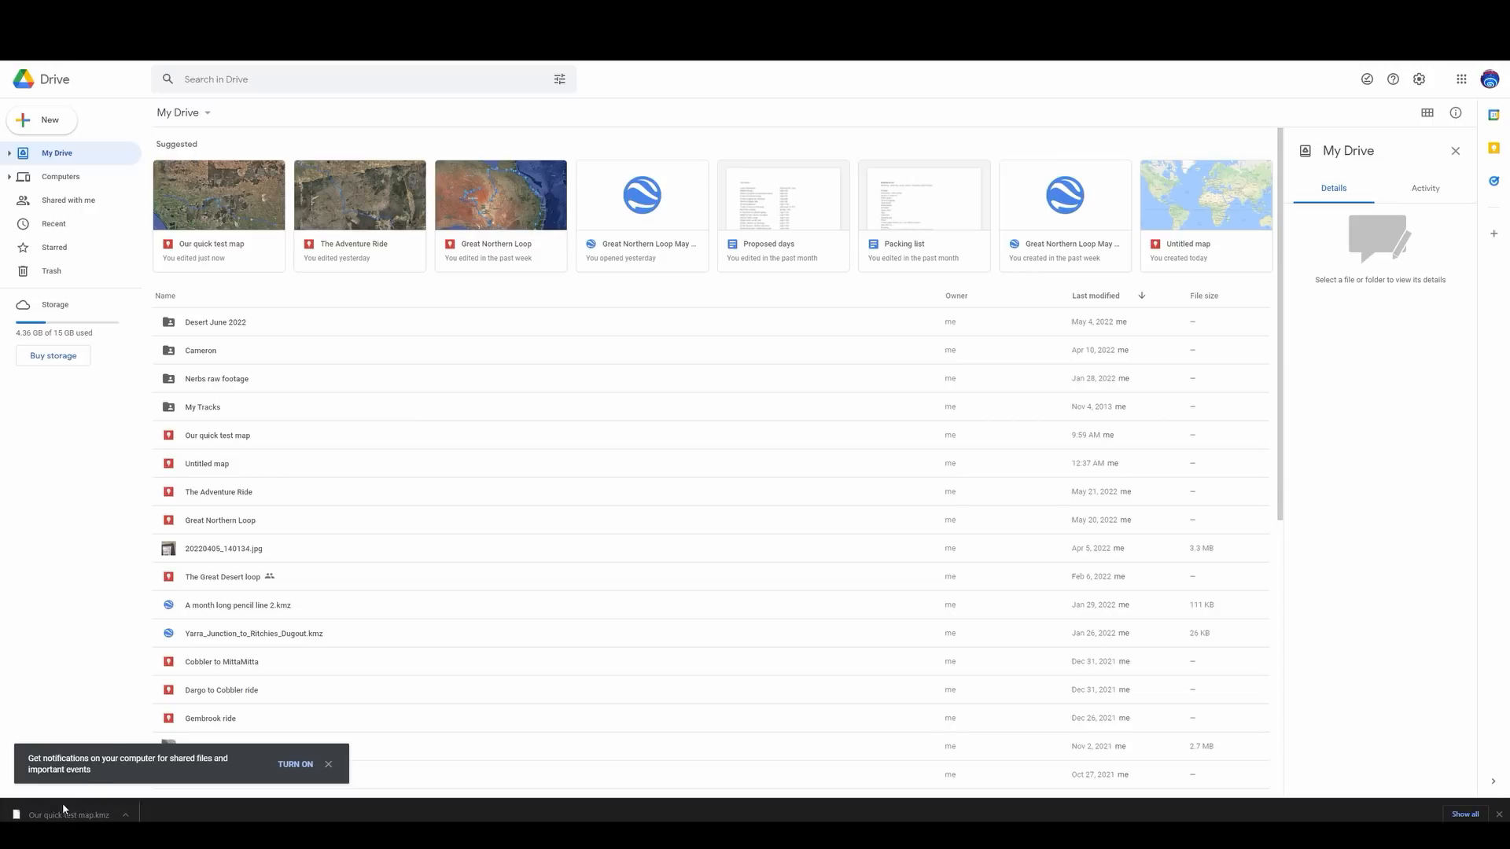
drag(47, 814, 599, 522)
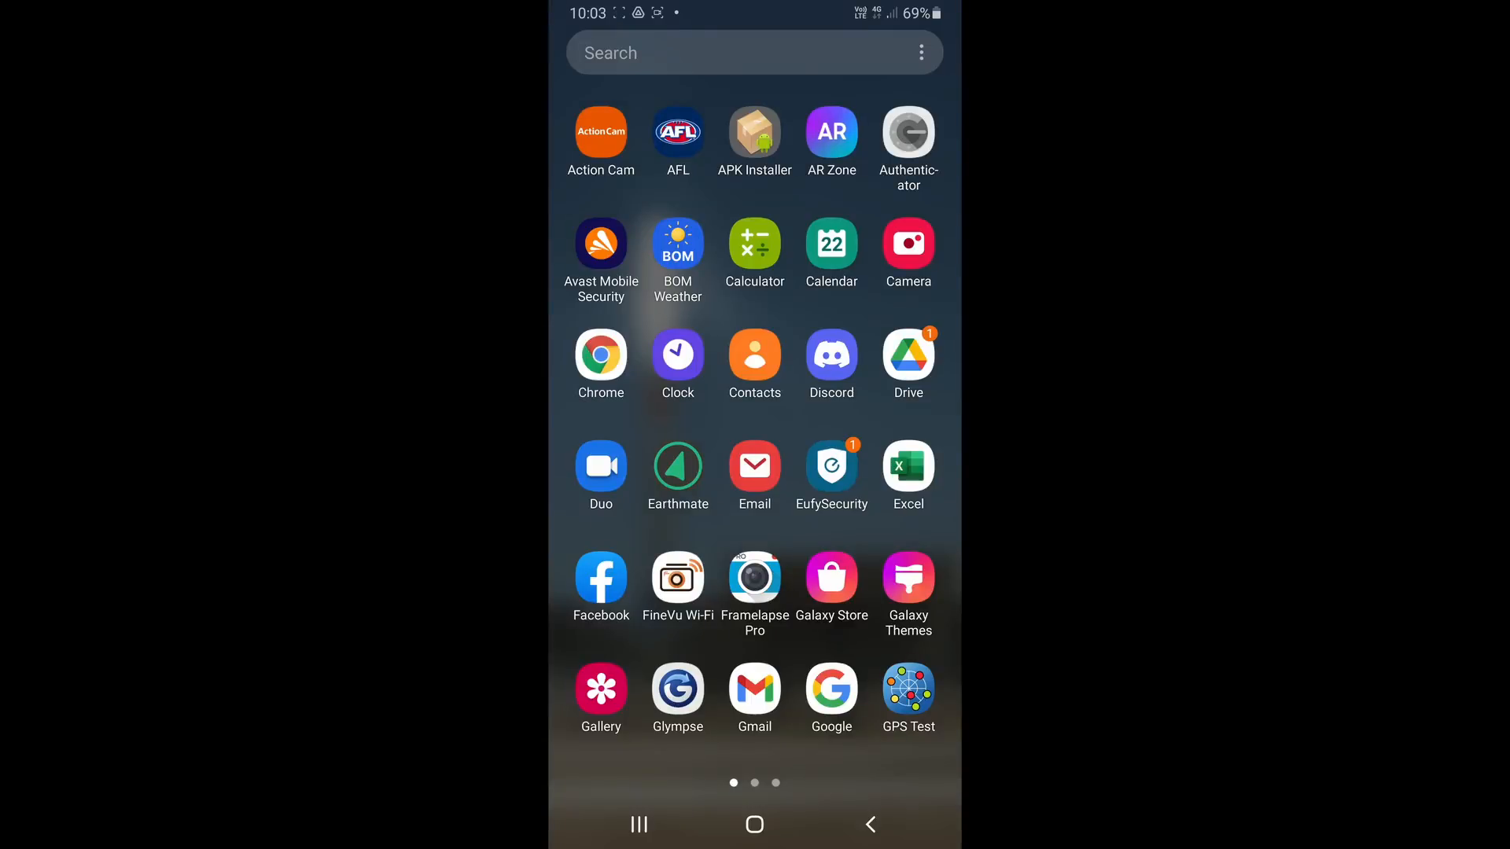
Open Drive on the phone, find the exported "Our quick test map" KMZ file and download it to the device
click(908, 355)
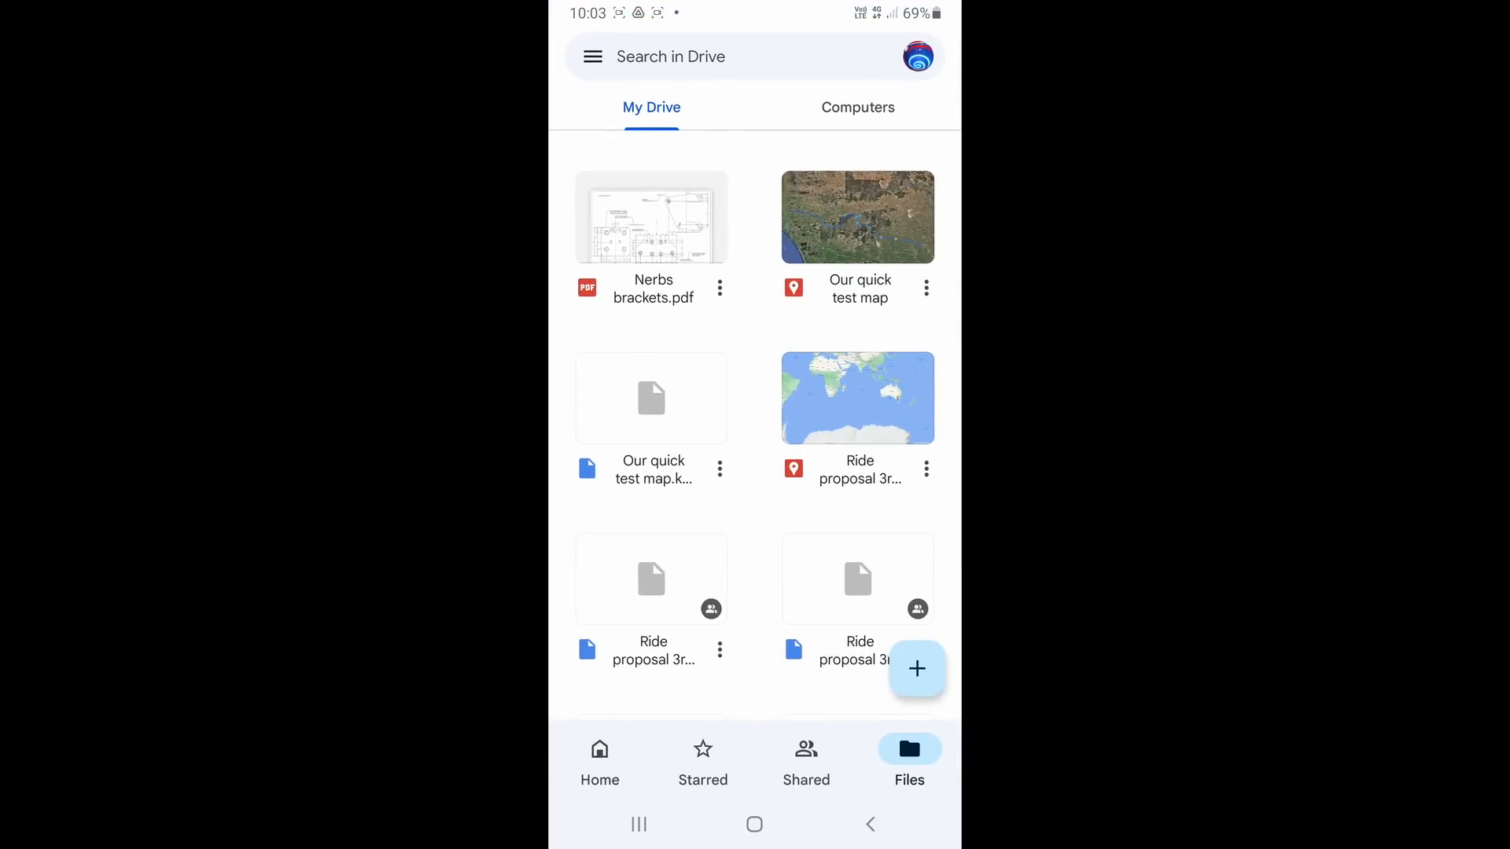
scroll(755, 425, down, 1)
scroll(755, 424, up, 2)
scroll(755, 424, down, 2)
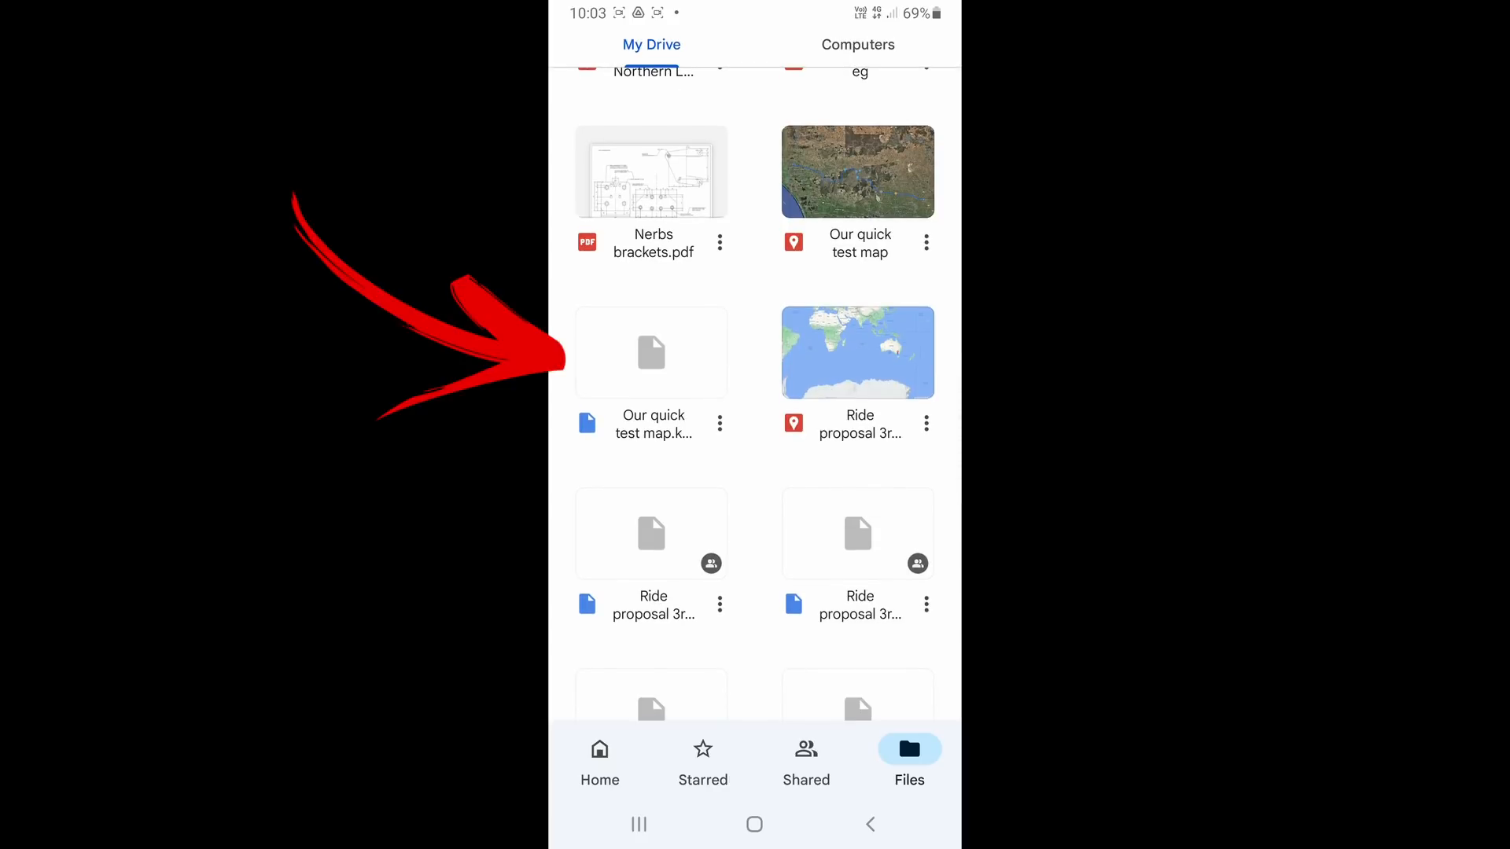
click(720, 424)
click(639, 733)
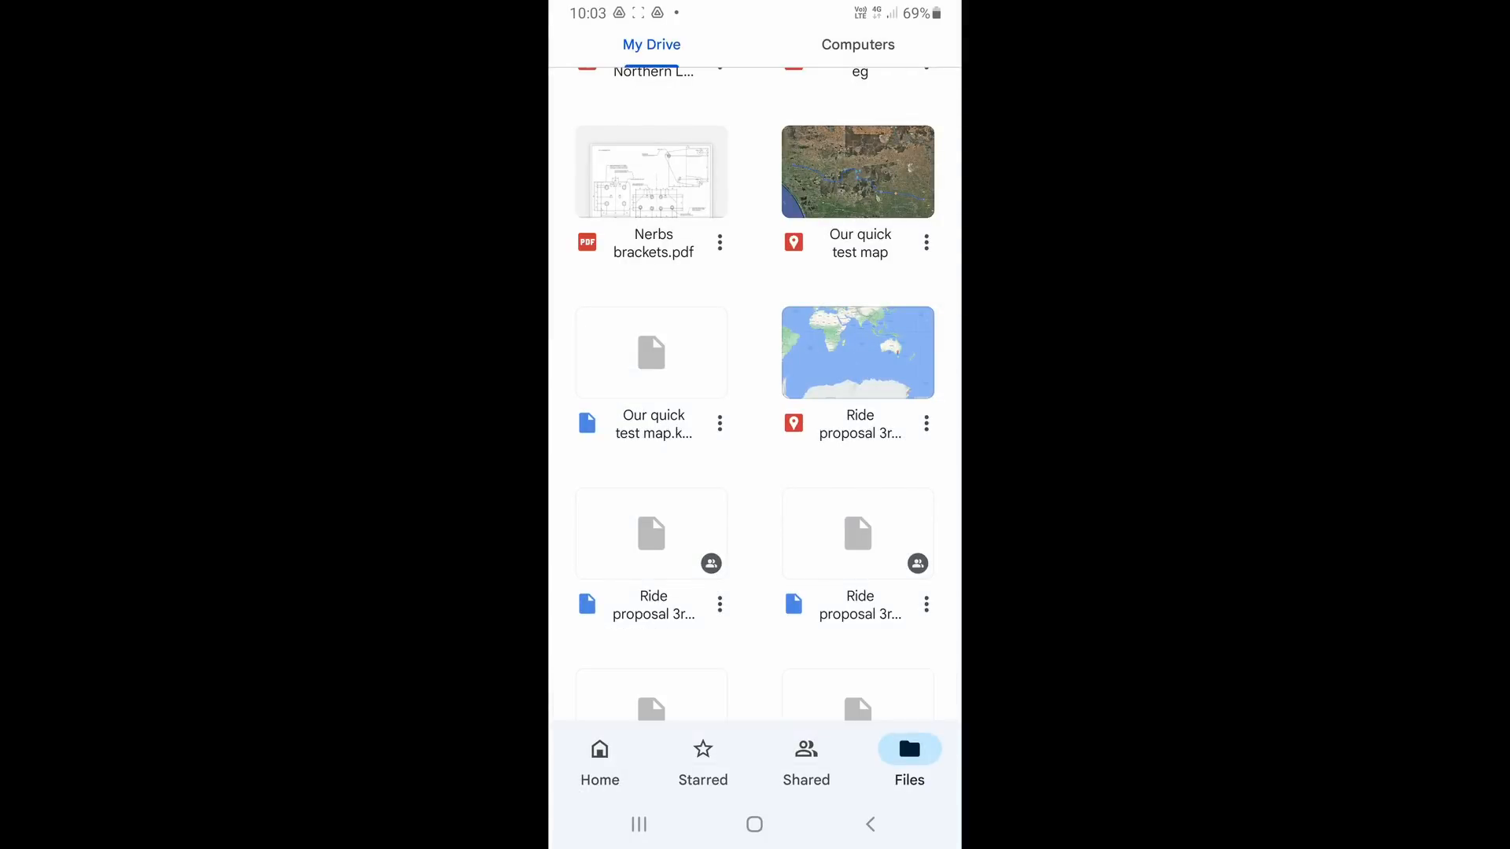
Leave Drive and switch to the OsmAnd app on the phone
click(755, 824)
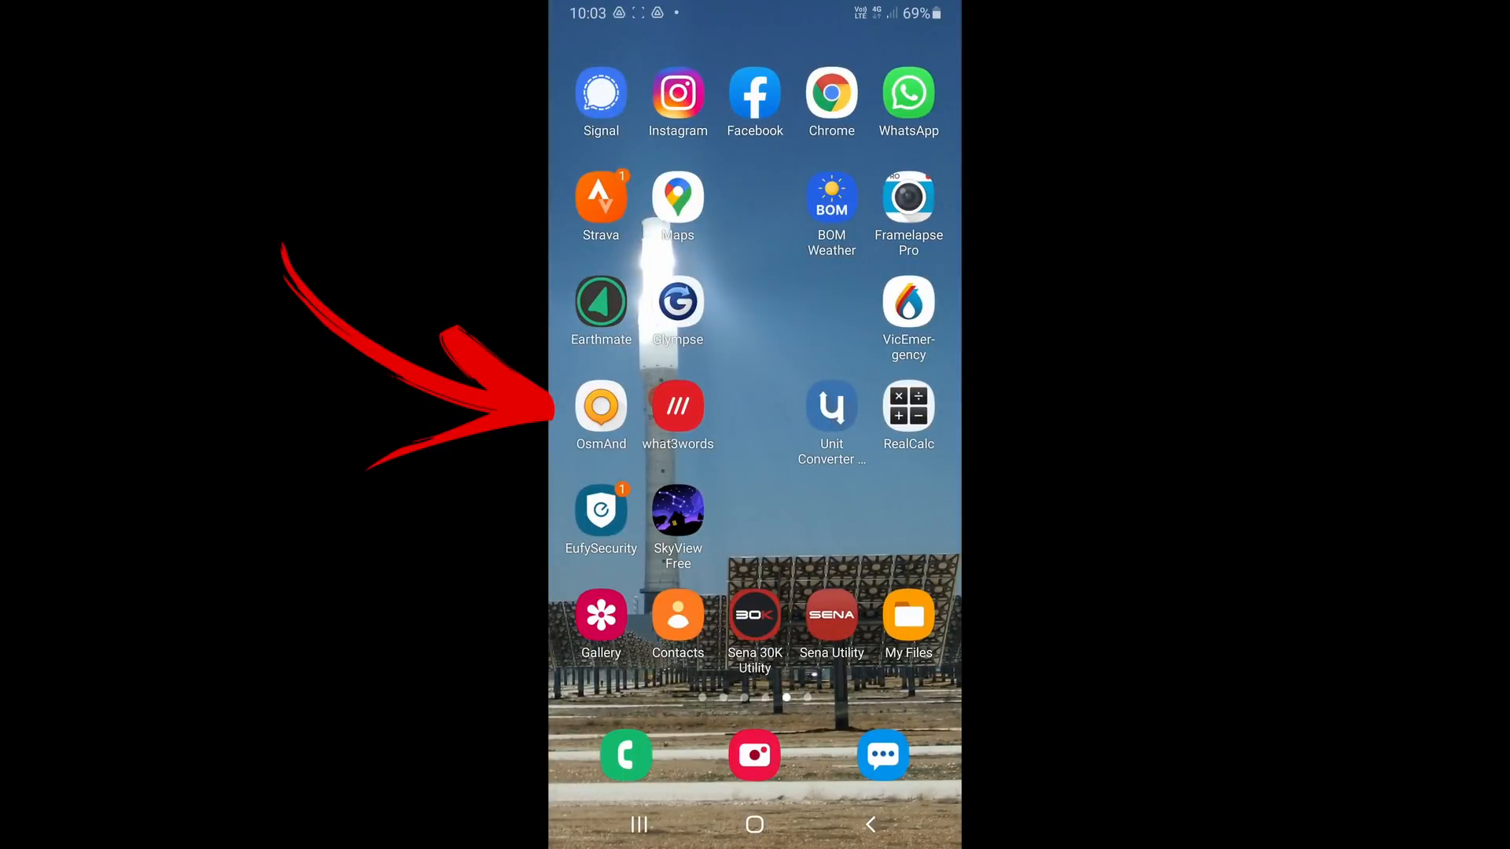
click(601, 406)
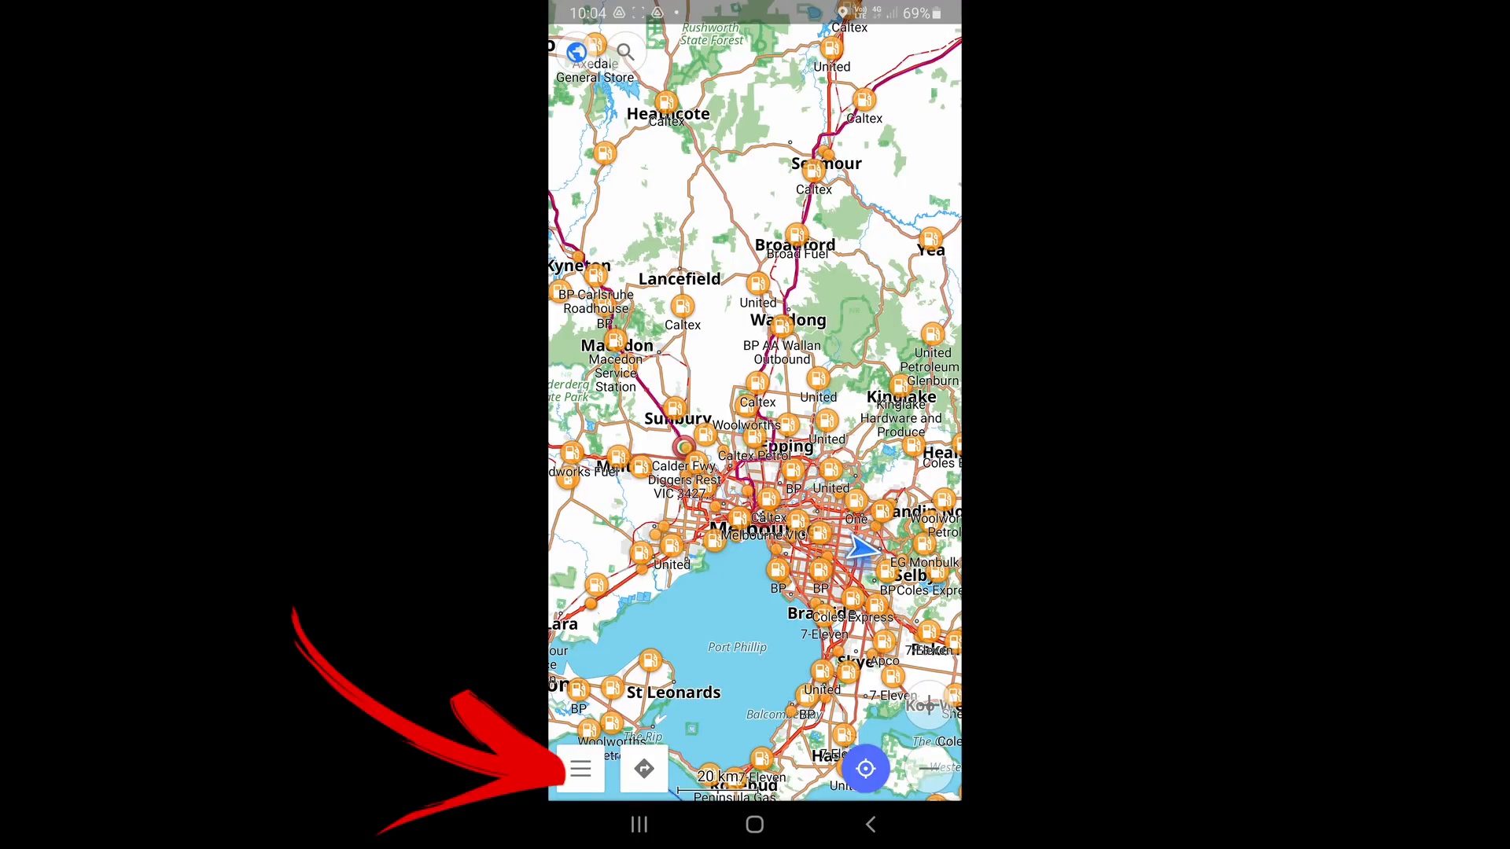
Open the track selection in the map configuration and deselect the "Great Northern Loop May 20 update" track
click(580, 769)
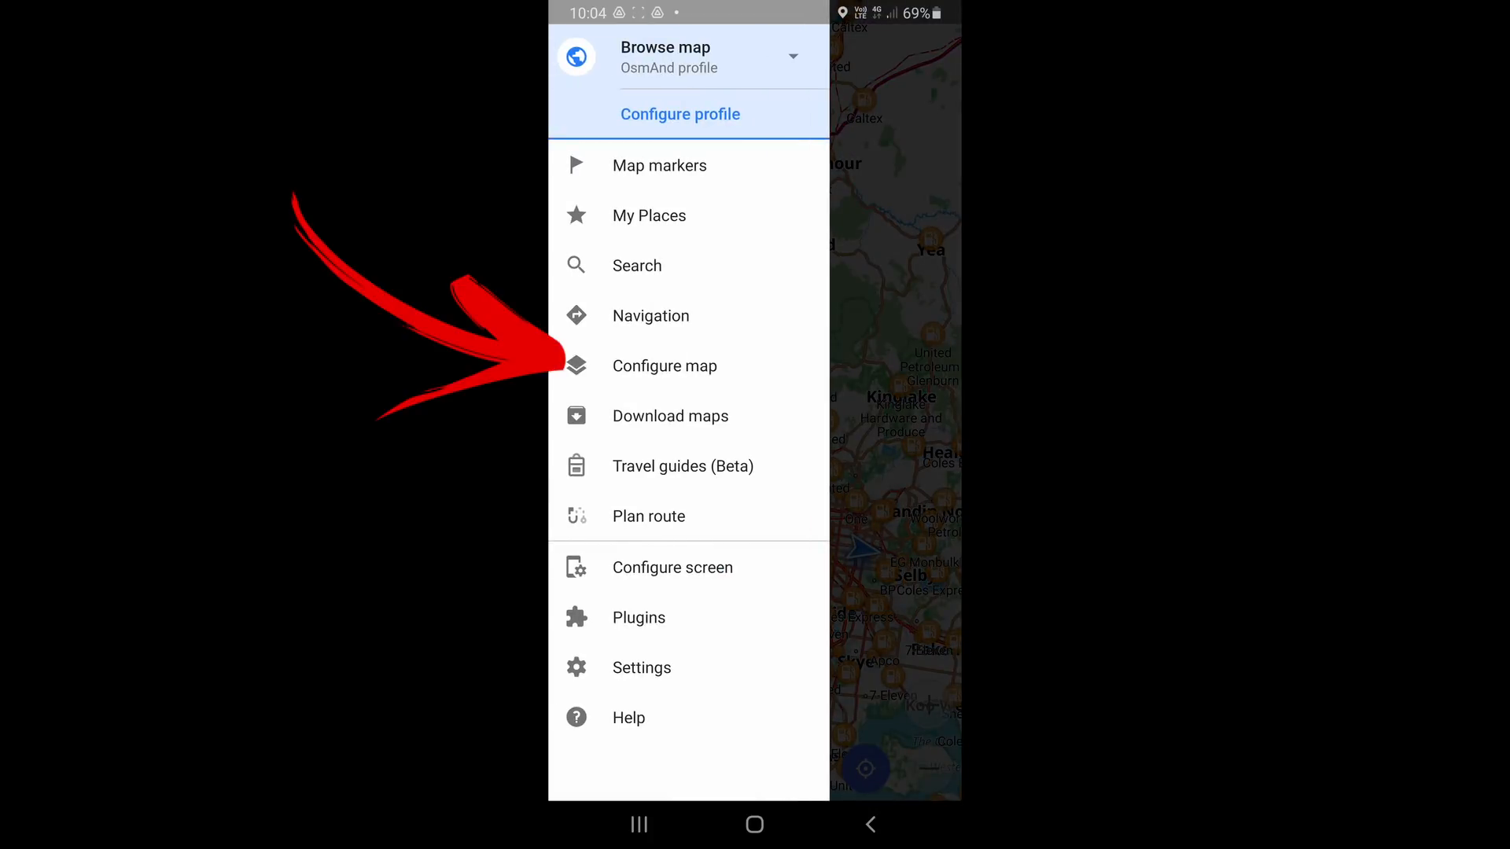
click(664, 366)
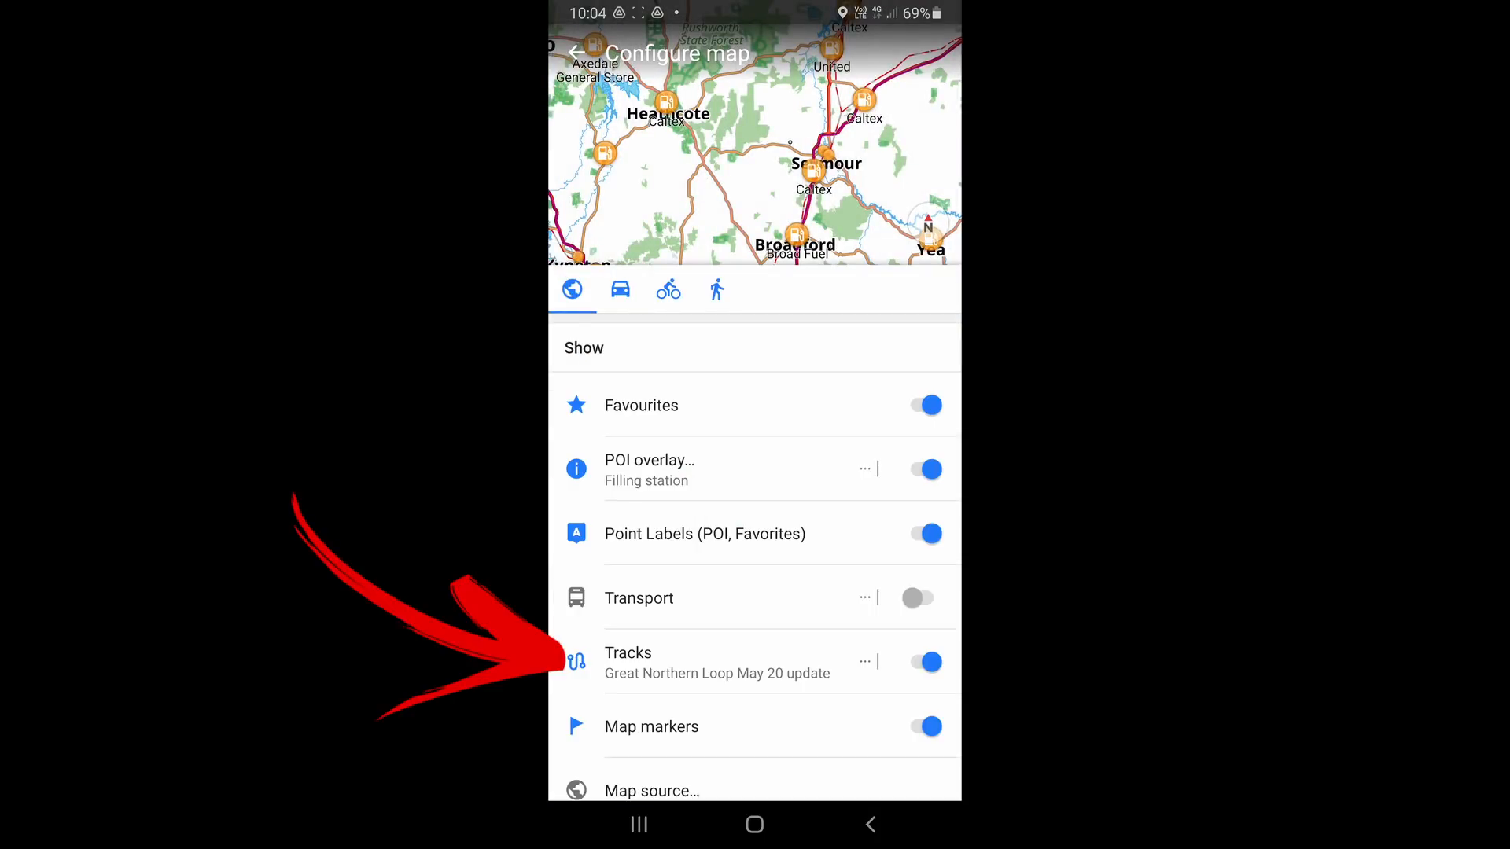
click(708, 662)
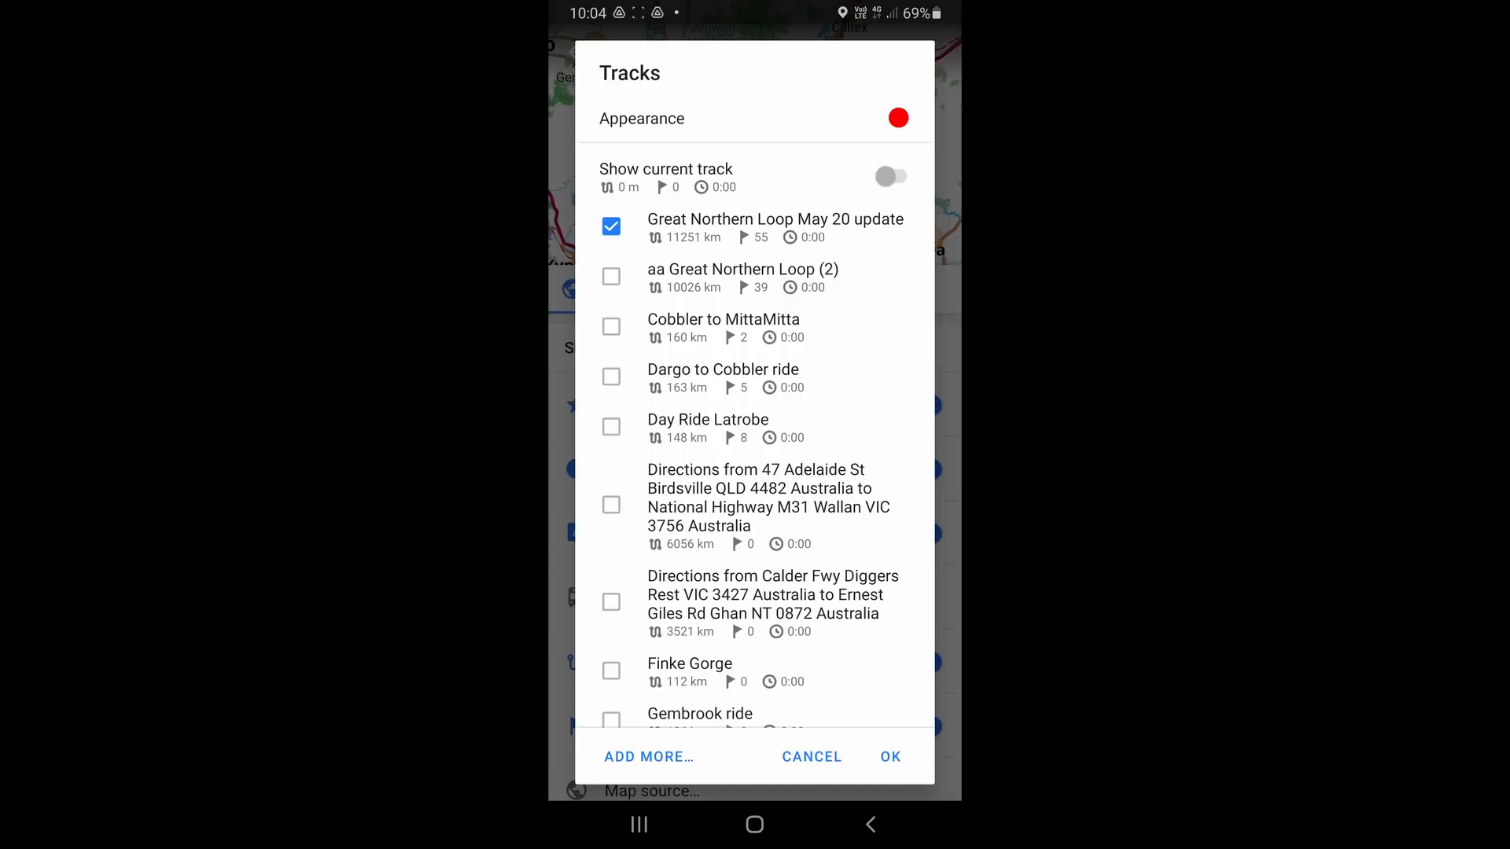
click(611, 227)
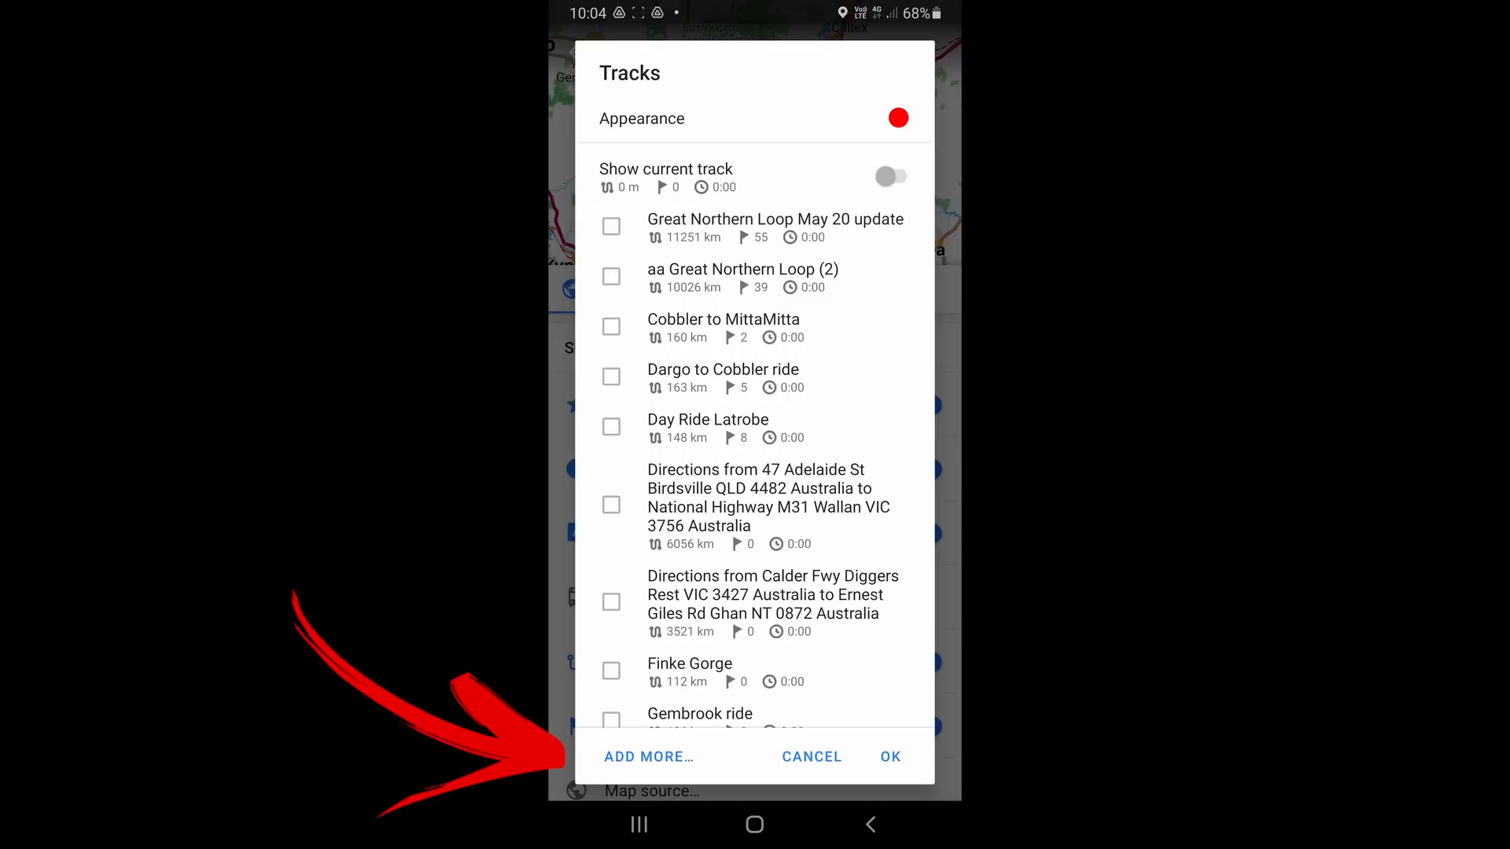
Import "Our quick test map.kmz" from the phone's recent files as a track and show it on the map
click(648, 757)
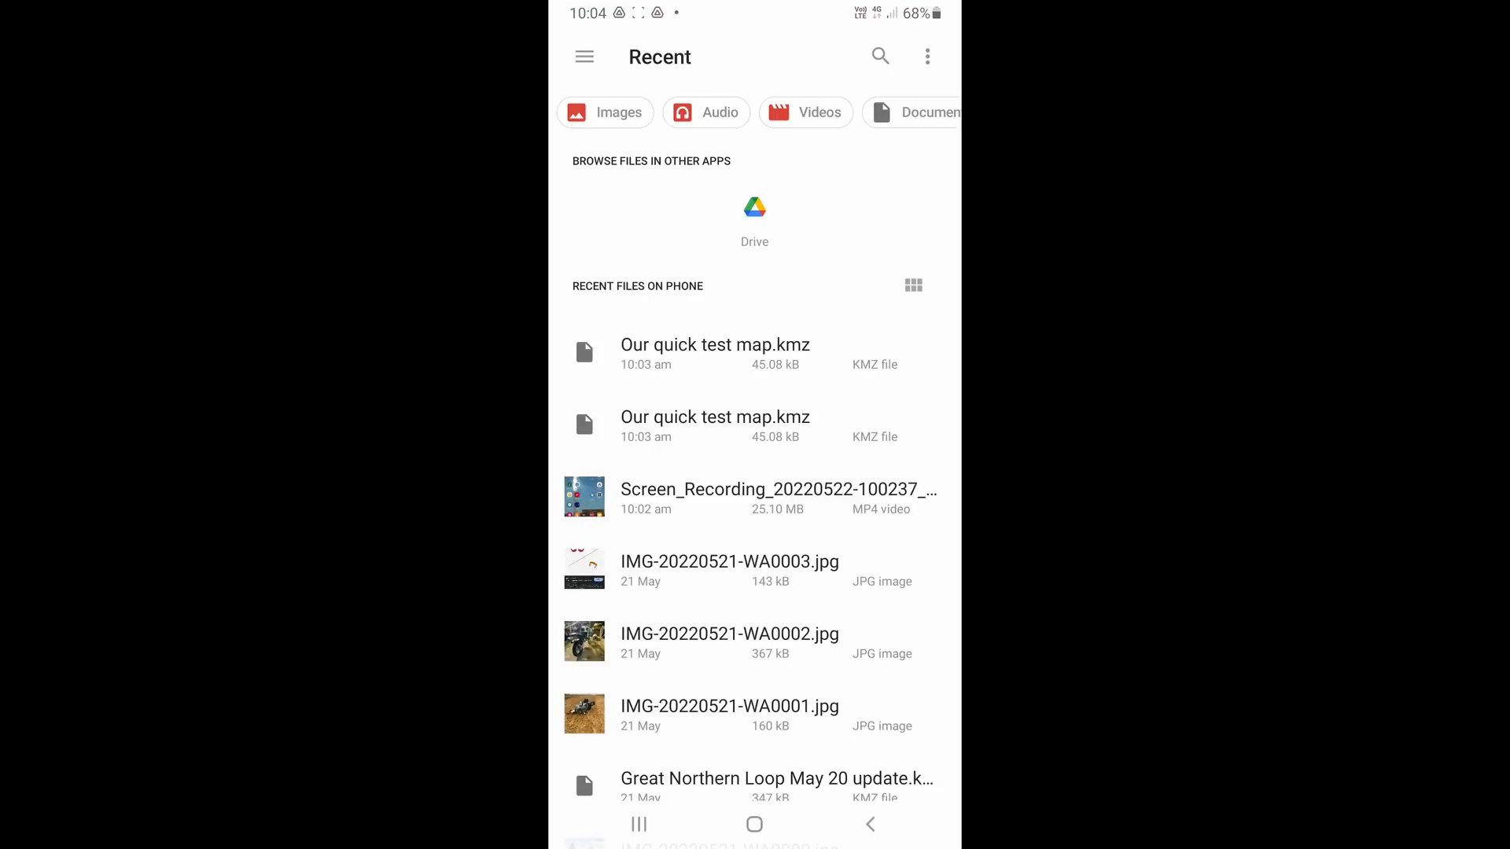
click(715, 353)
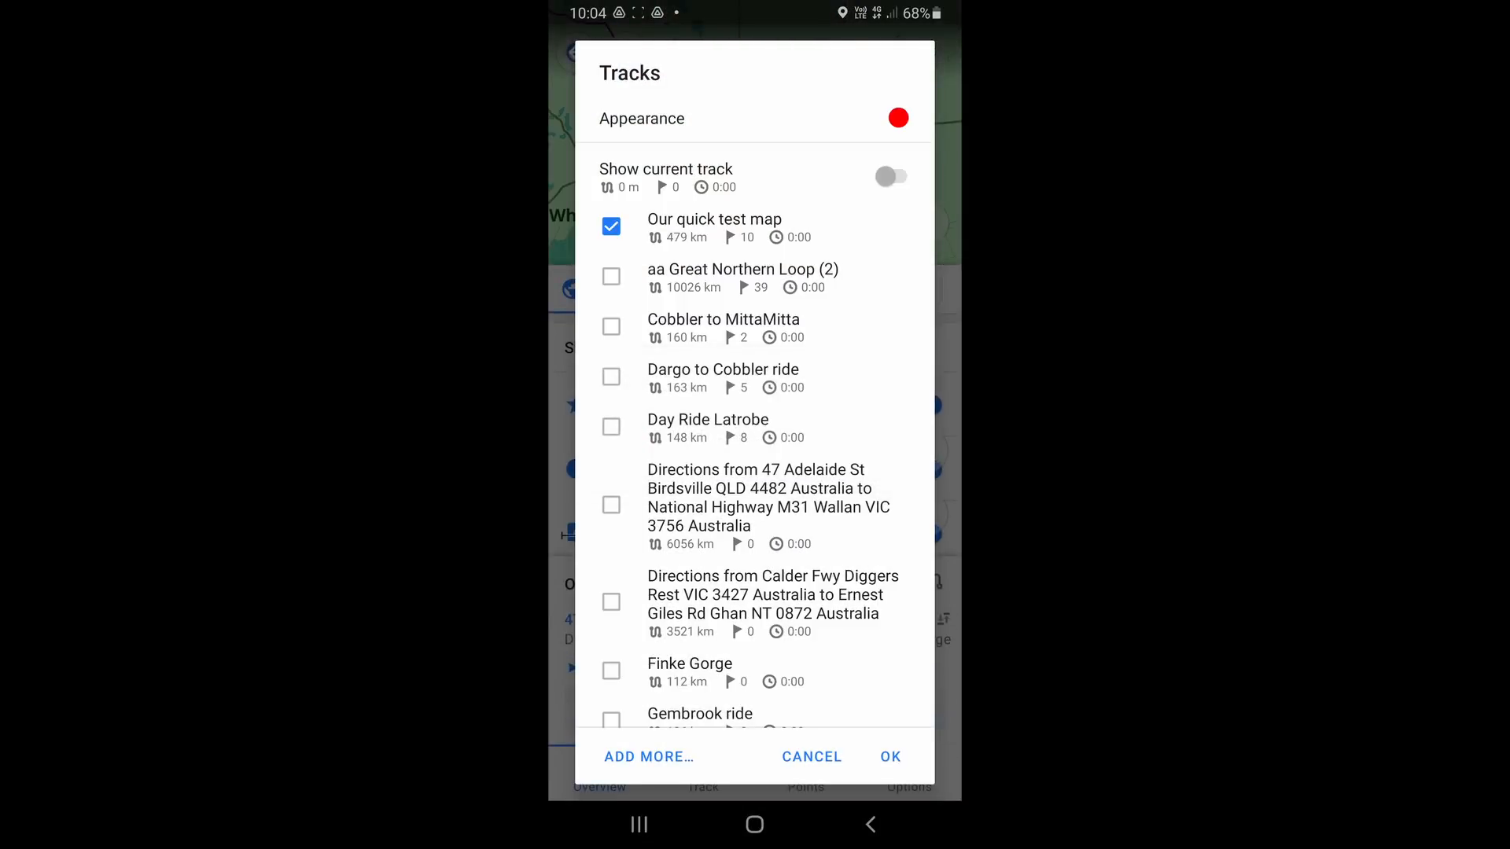
click(890, 757)
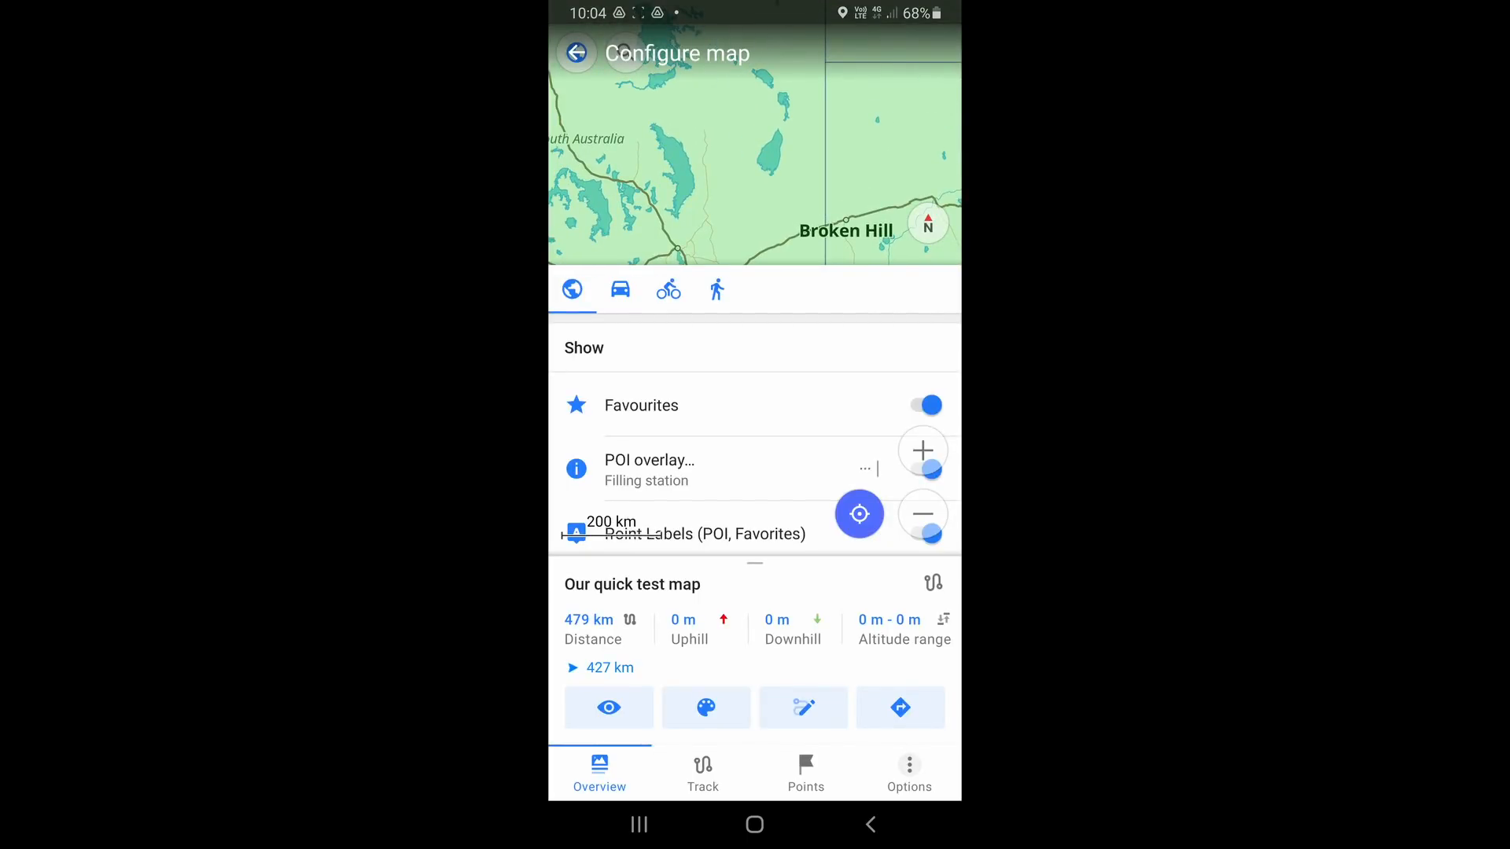
click(576, 53)
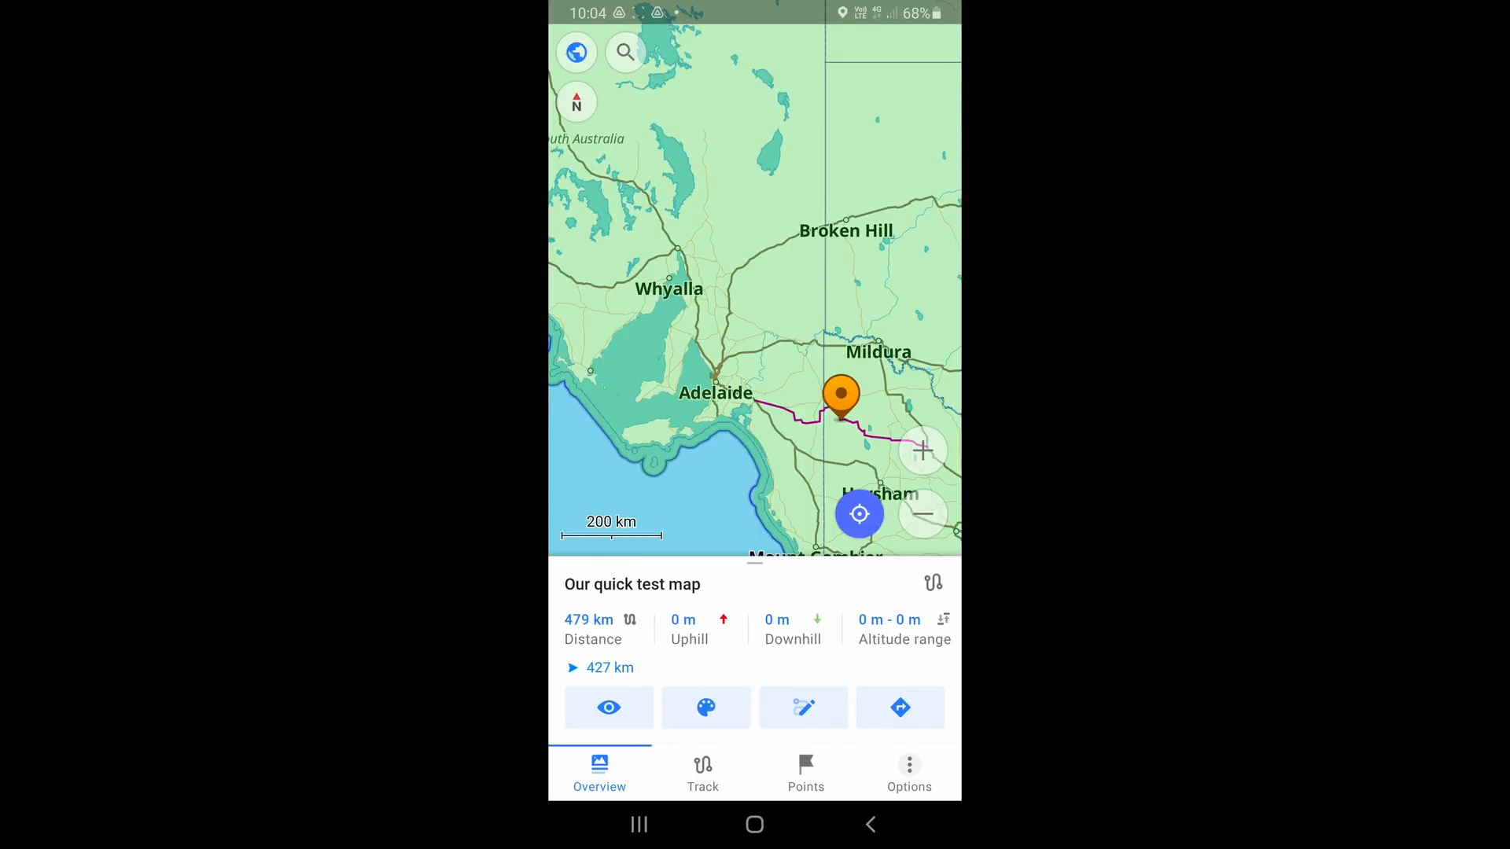
Examine the imported route and its waypoints from the state border past the dune detour and on towards Rainbow VIC
drag(786, 354, 703, 294)
scroll(757, 361, up, 3)
scroll(763, 369, down, 2)
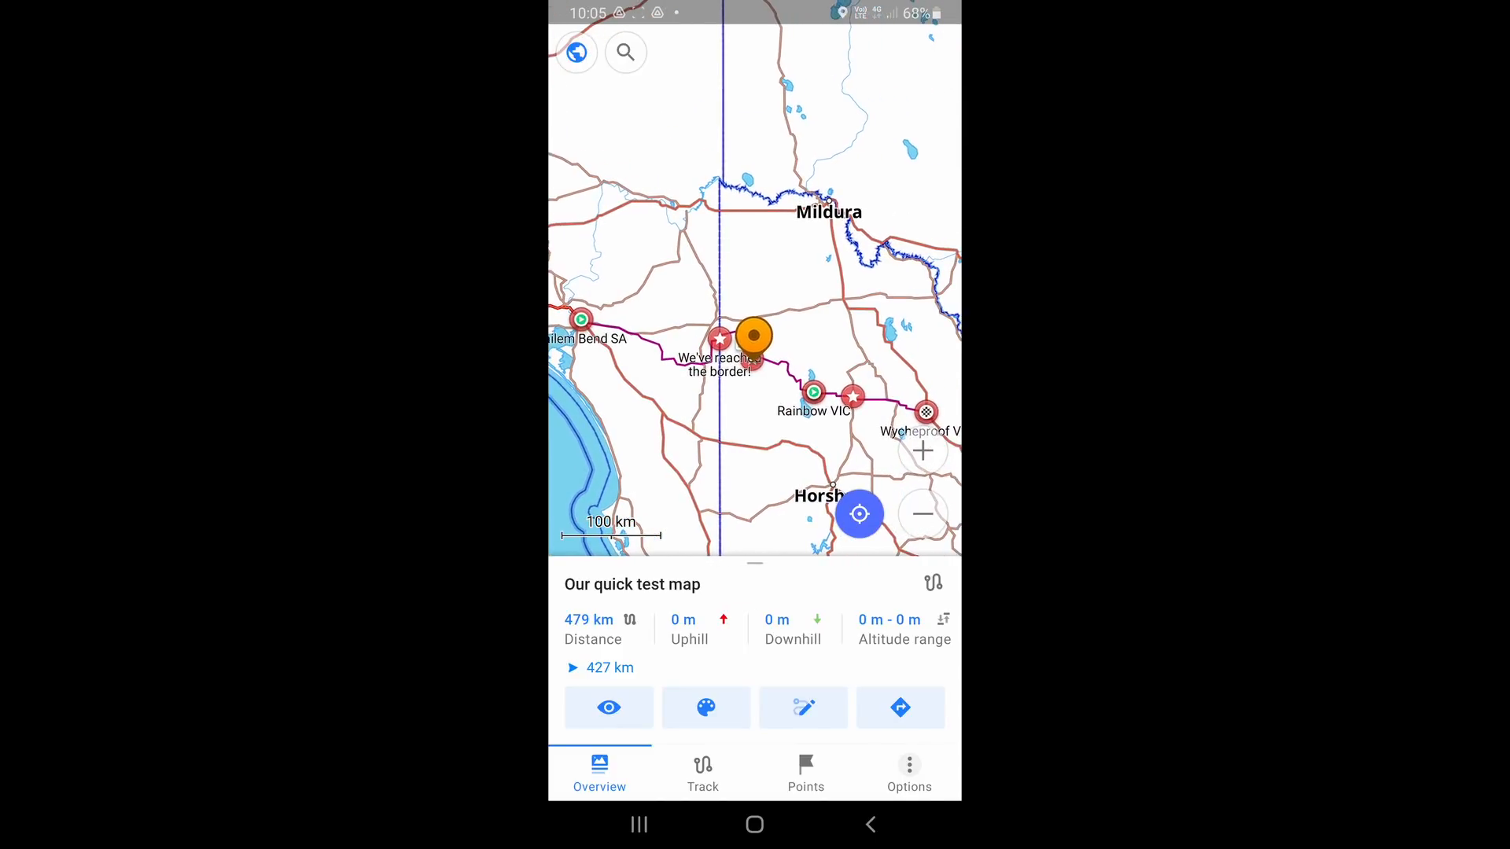
scroll(703, 370, up, 5)
drag(787, 315, 681, 362)
scroll(794, 342, up, 5)
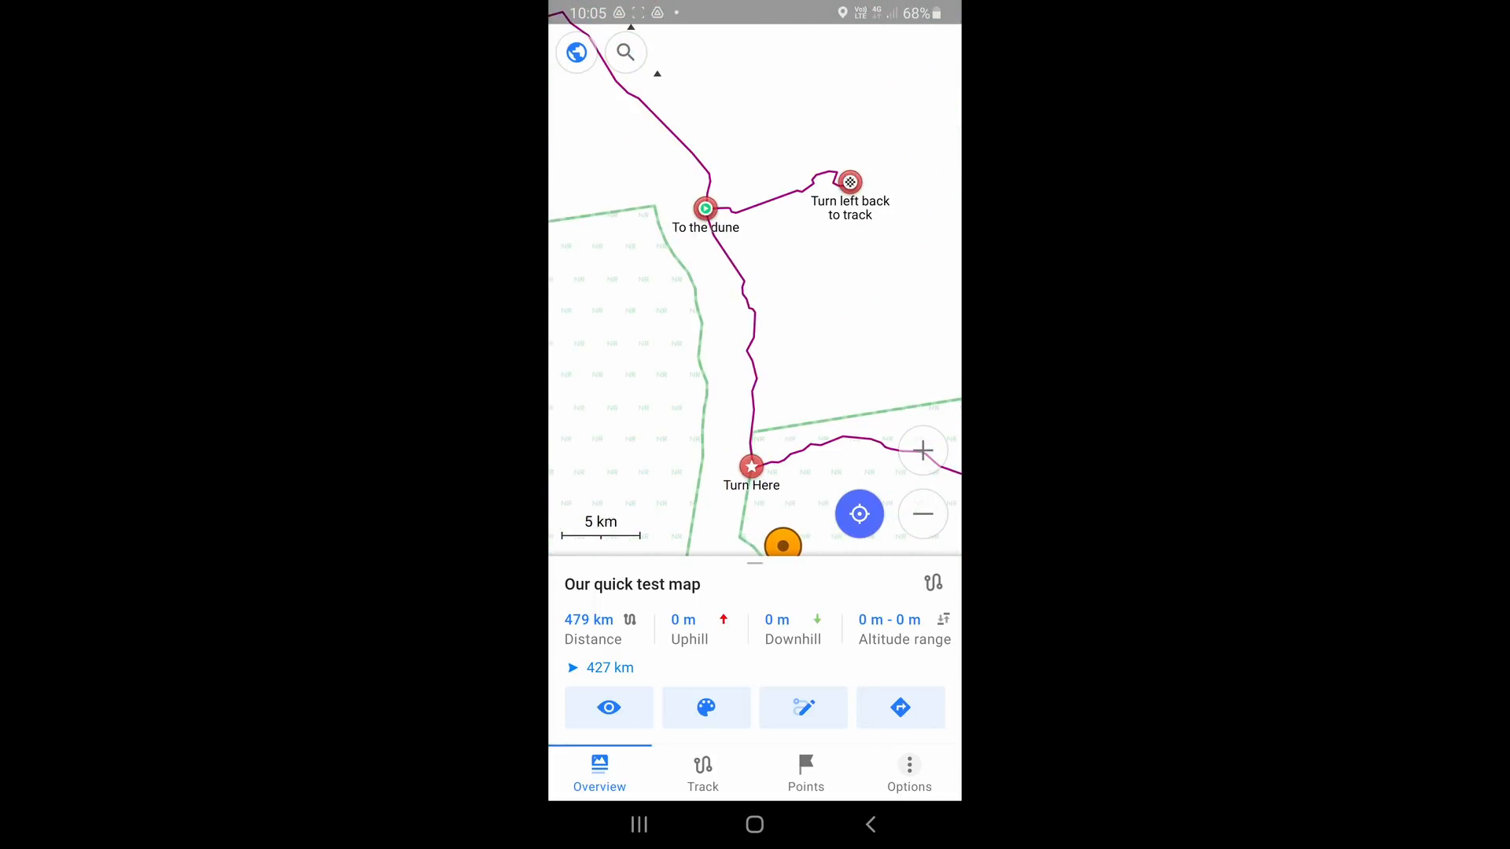
drag(787, 260, 706, 360)
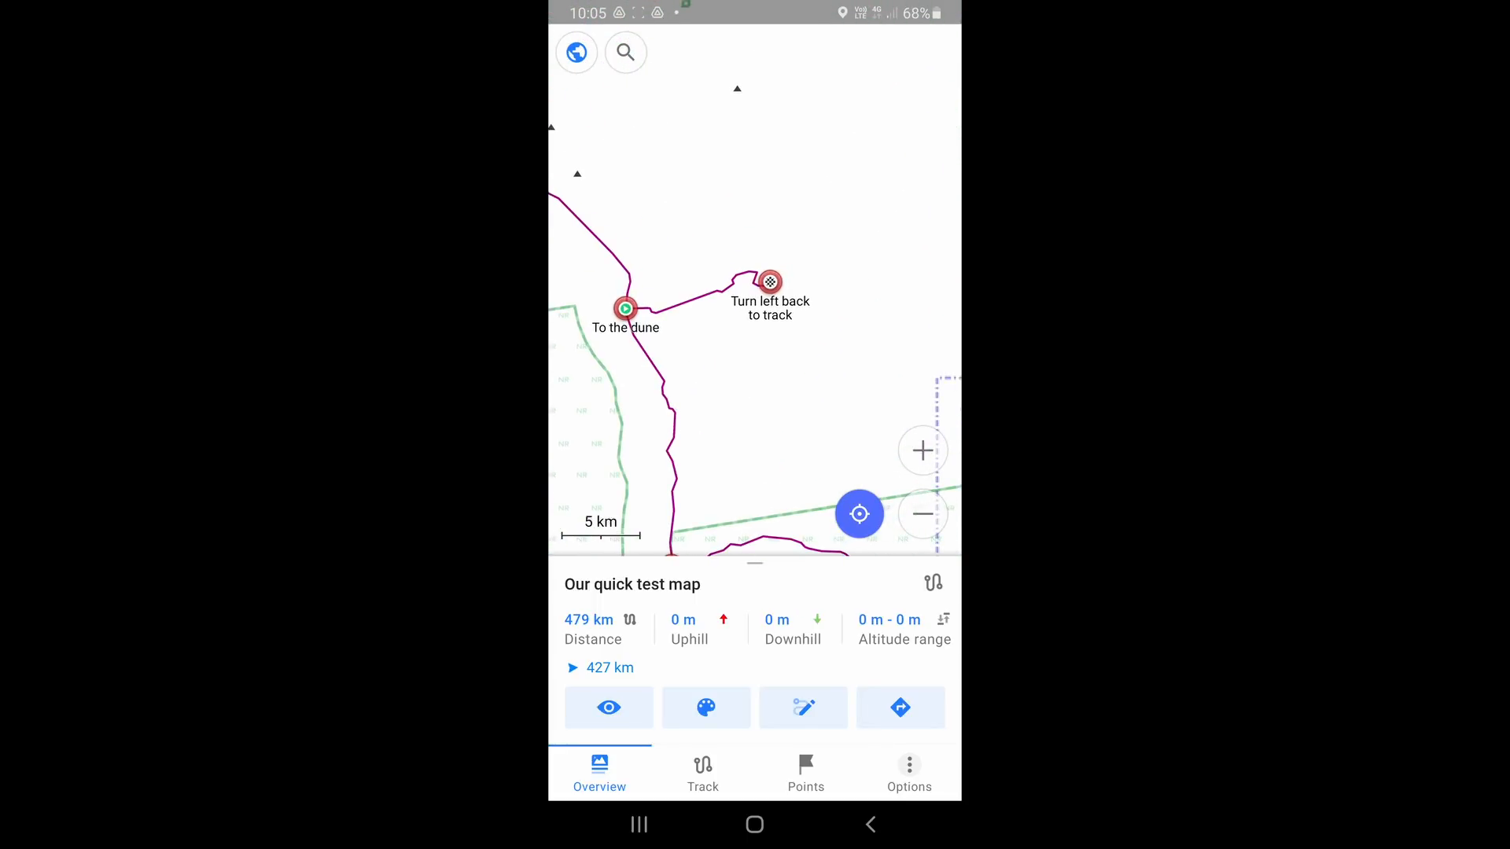
drag(786, 393, 670, 213)
drag(849, 354, 694, 249)
drag(865, 315, 633, 287)
drag(787, 393, 687, 251)
drag(834, 394, 668, 182)
Inspect the route and fuel waypoint at street level in Rainbow VIC
drag(817, 331, 761, 331)
scroll(774, 338, up, 3)
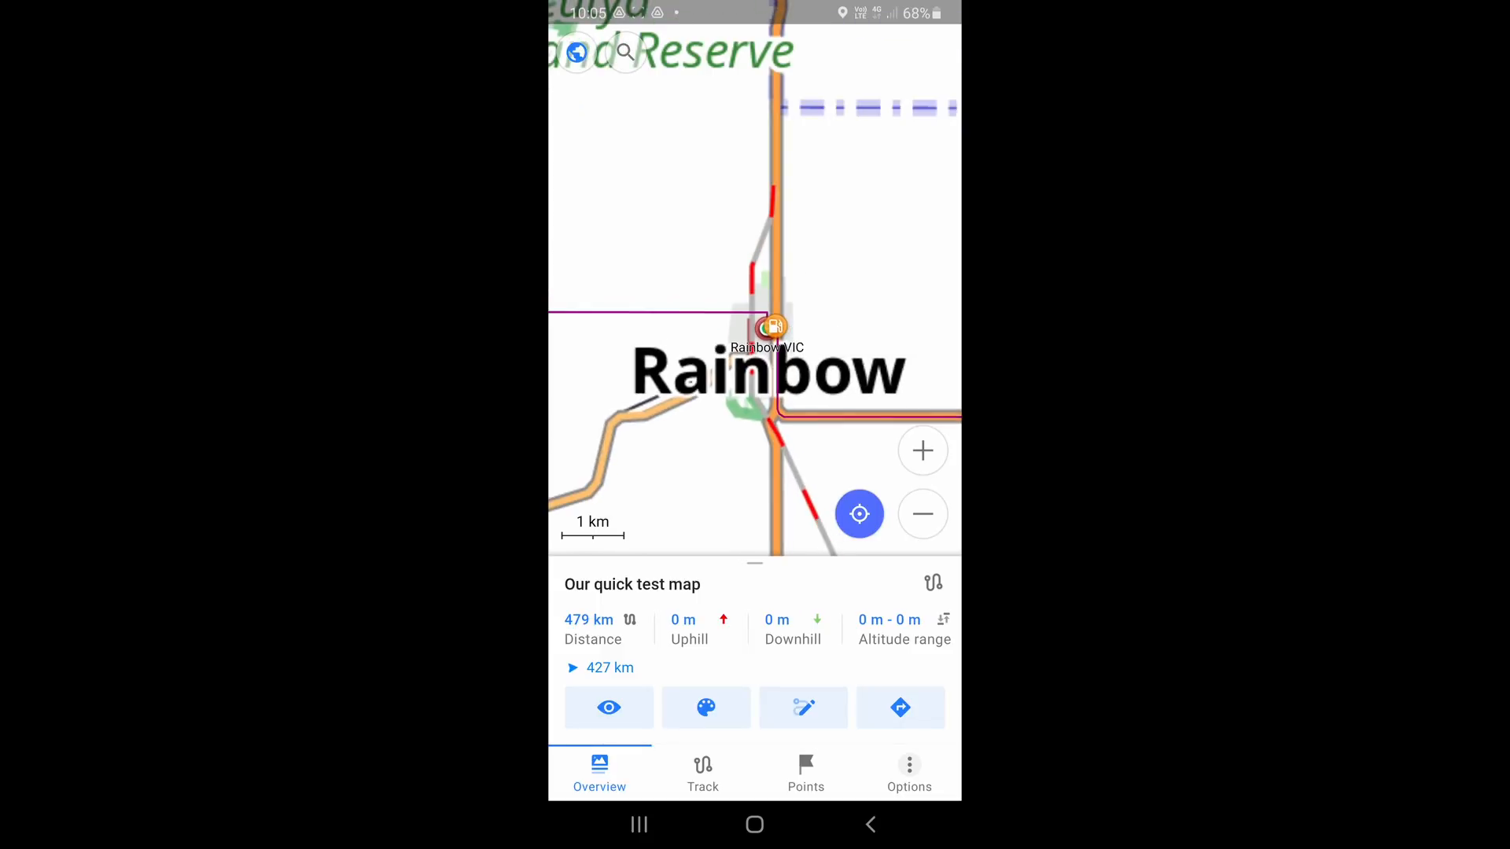
scroll(770, 314, up, 3)
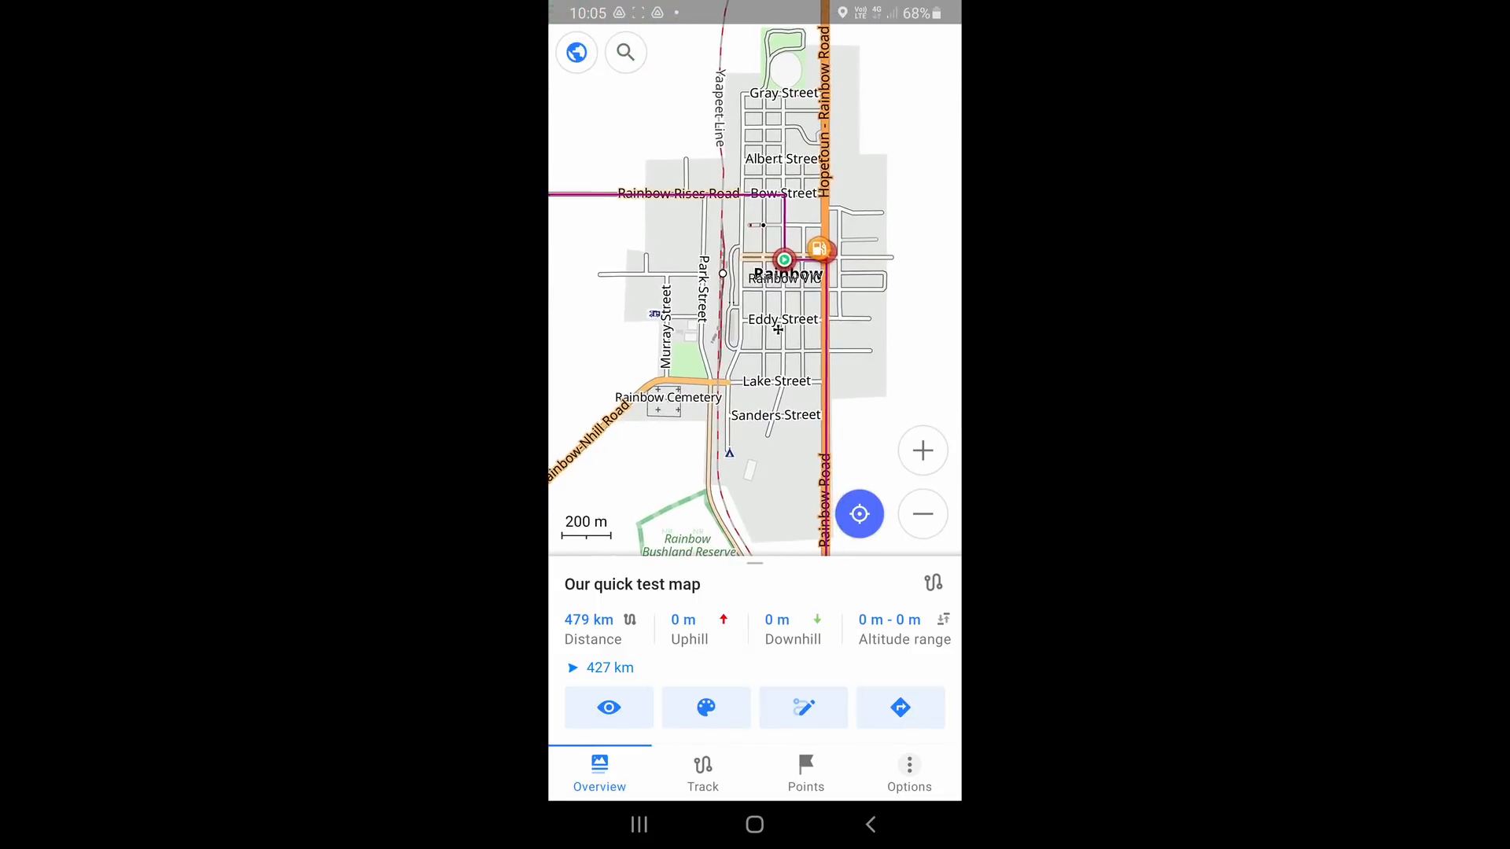
scroll(771, 314, up, 1)
scroll(771, 314, up, 1)
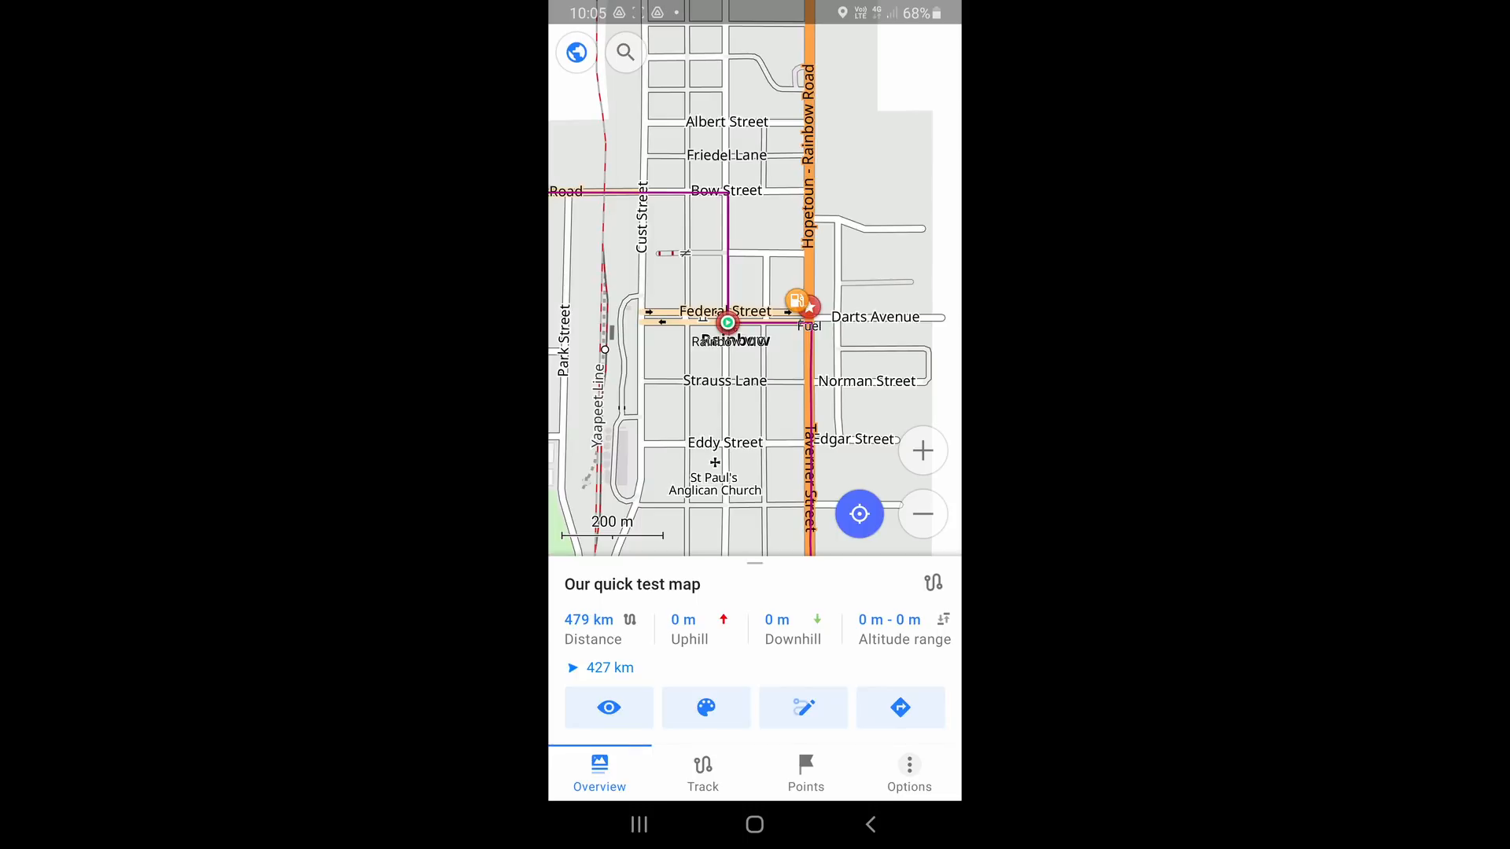
scroll(755, 314, down, 6)
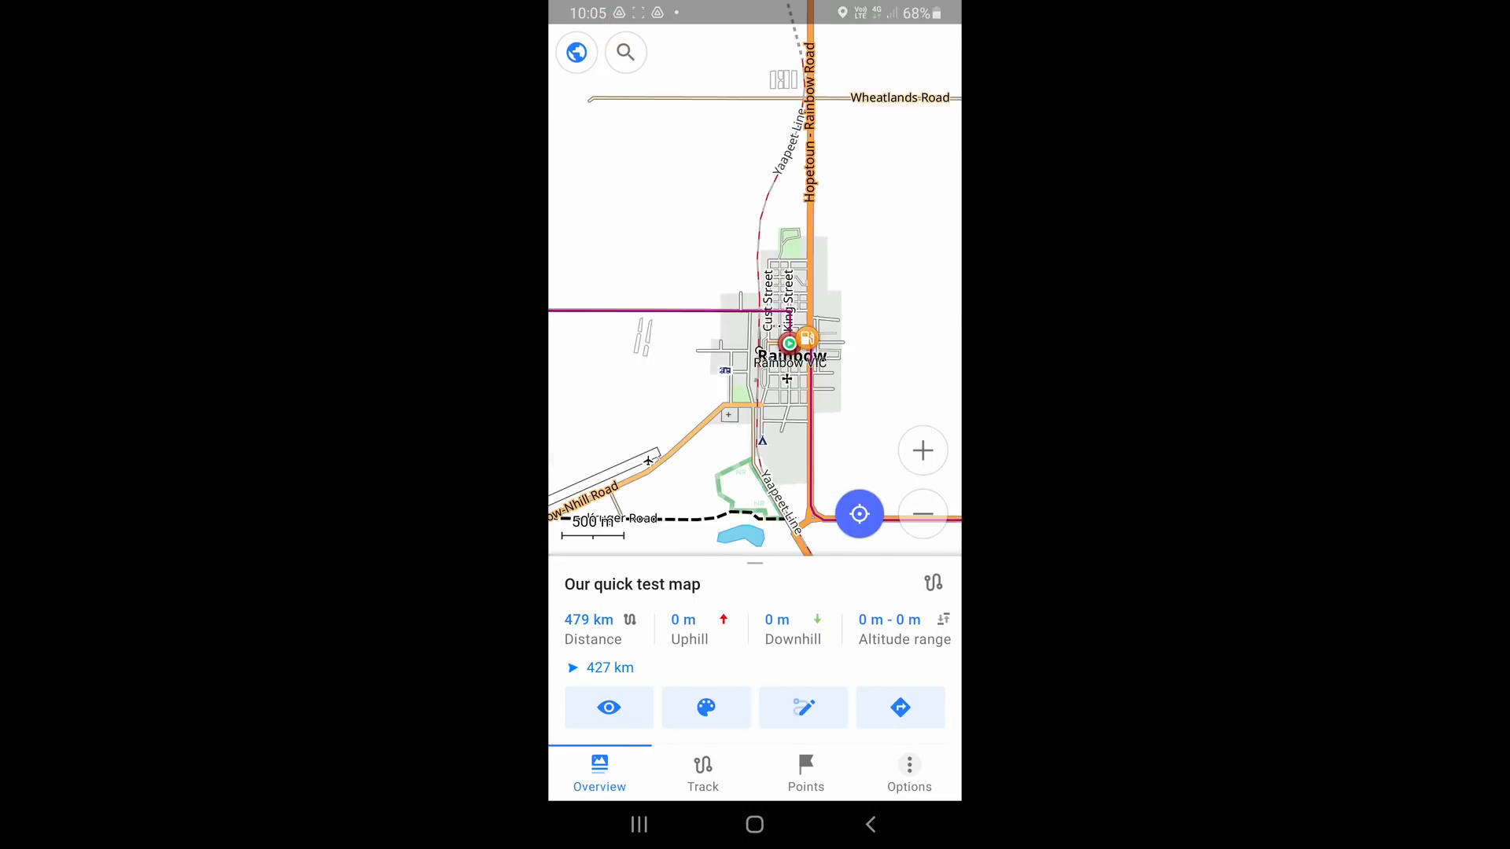
Examine how the route line shows up against the roads on the South Australian section around Sherlock
scroll(797, 358, down, 5)
drag(707, 298, 846, 302)
scroll(847, 300, up, 6)
scroll(847, 300, up, 5)
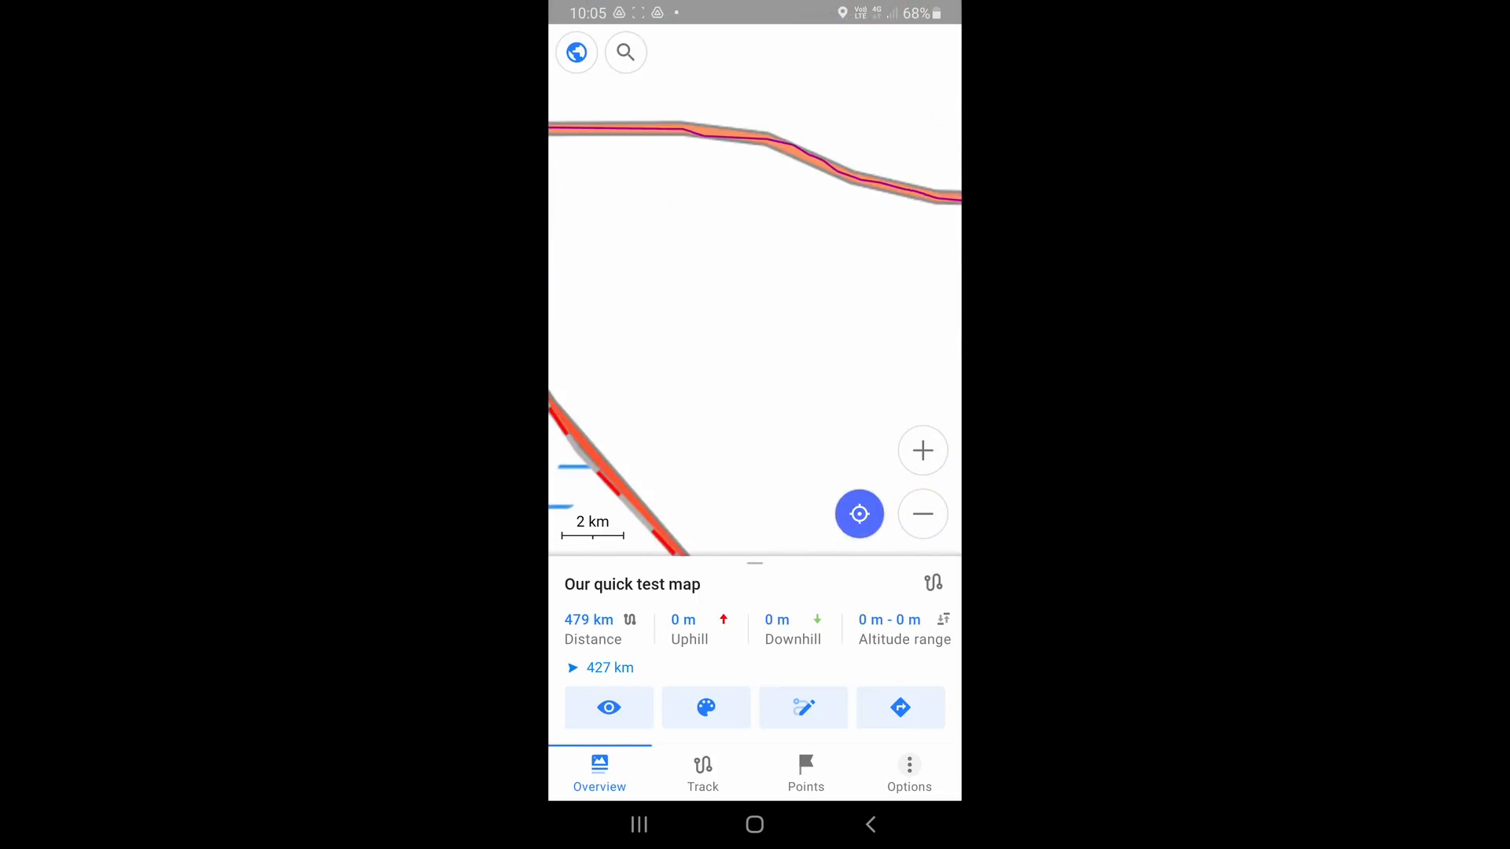
drag(676, 252, 896, 410)
scroll(786, 322, up, 5)
drag(755, 339, 757, 298)
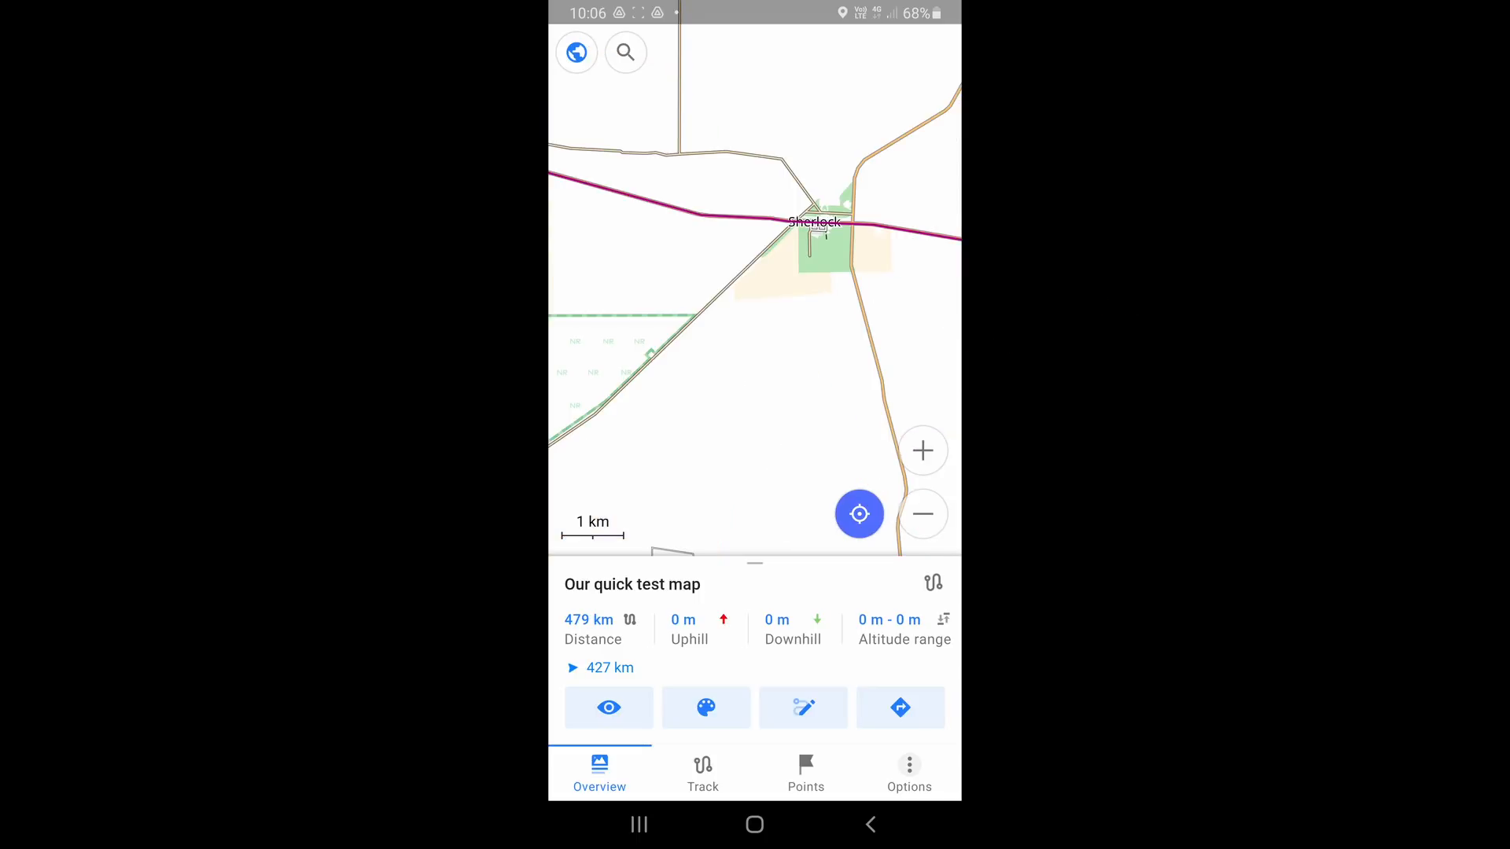
drag(873, 354, 613, 334)
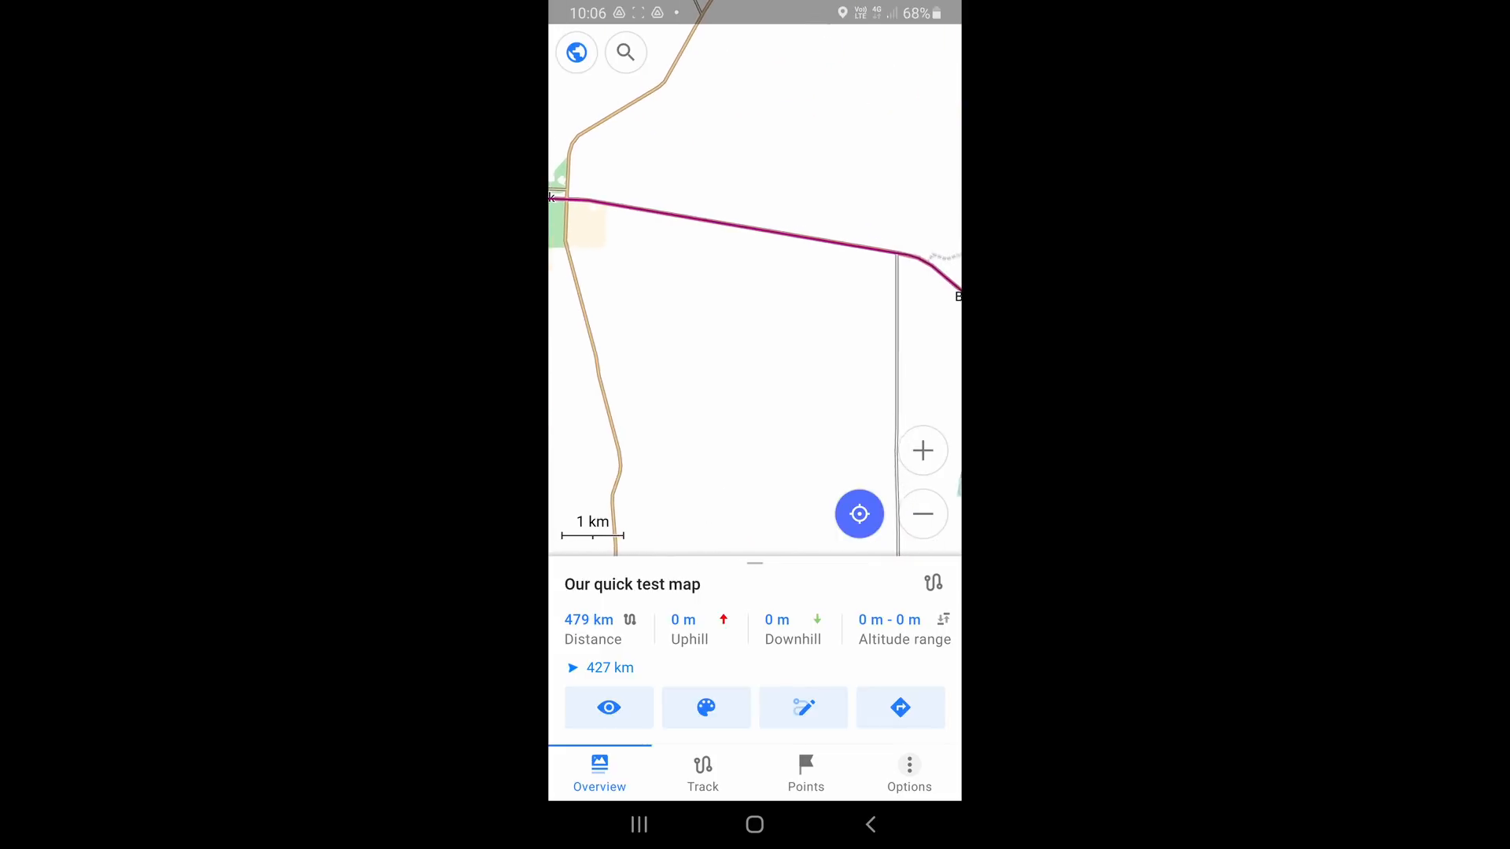
drag(873, 354, 631, 315)
drag(865, 393, 582, 196)
Open the track's appearance settings, turn on direction arrows and check them along the route from Tailem Bend SA
click(705, 707)
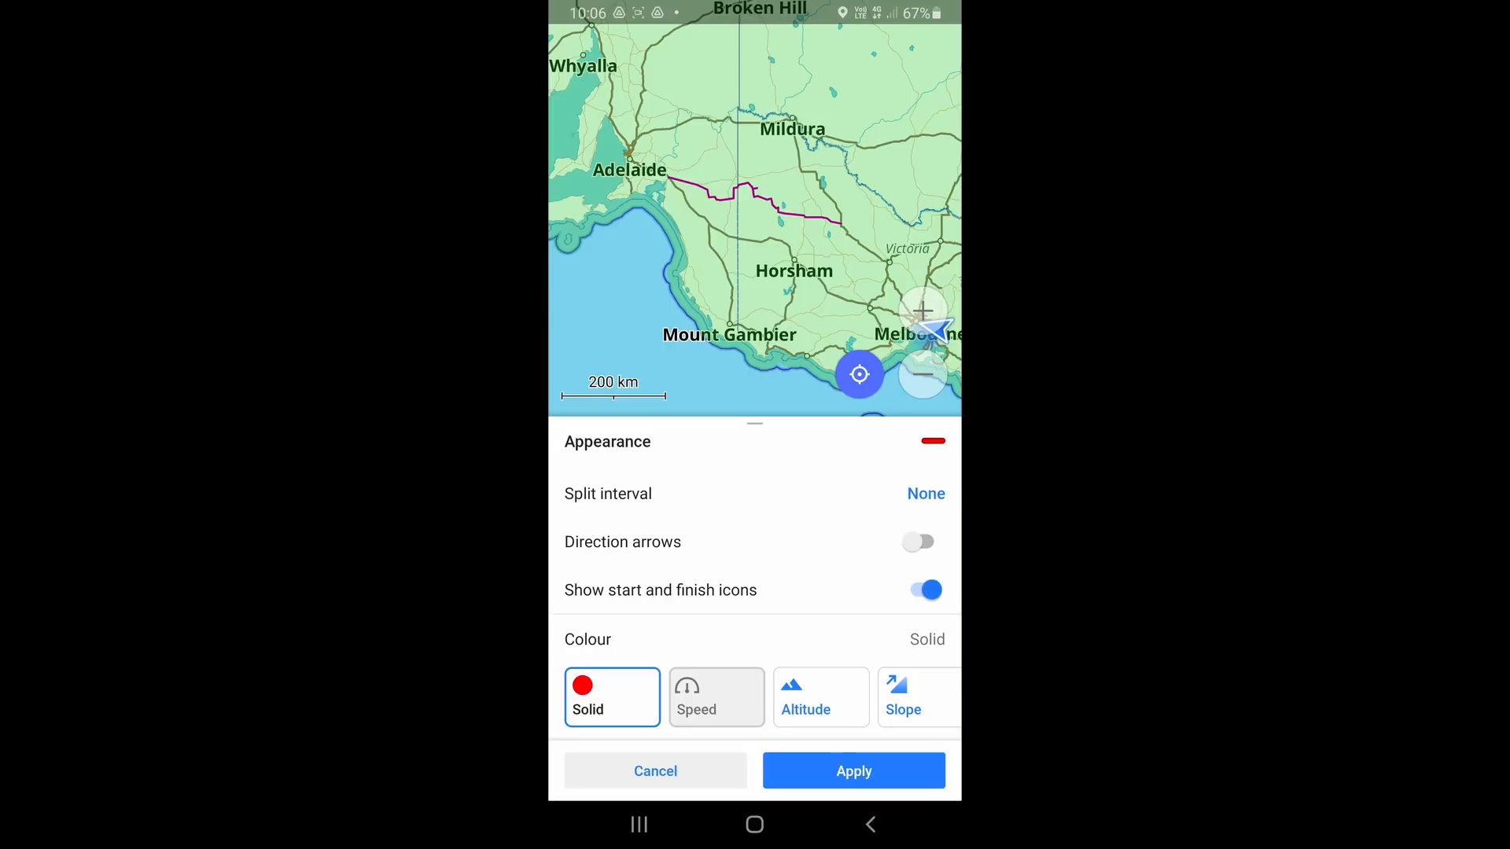
click(926, 541)
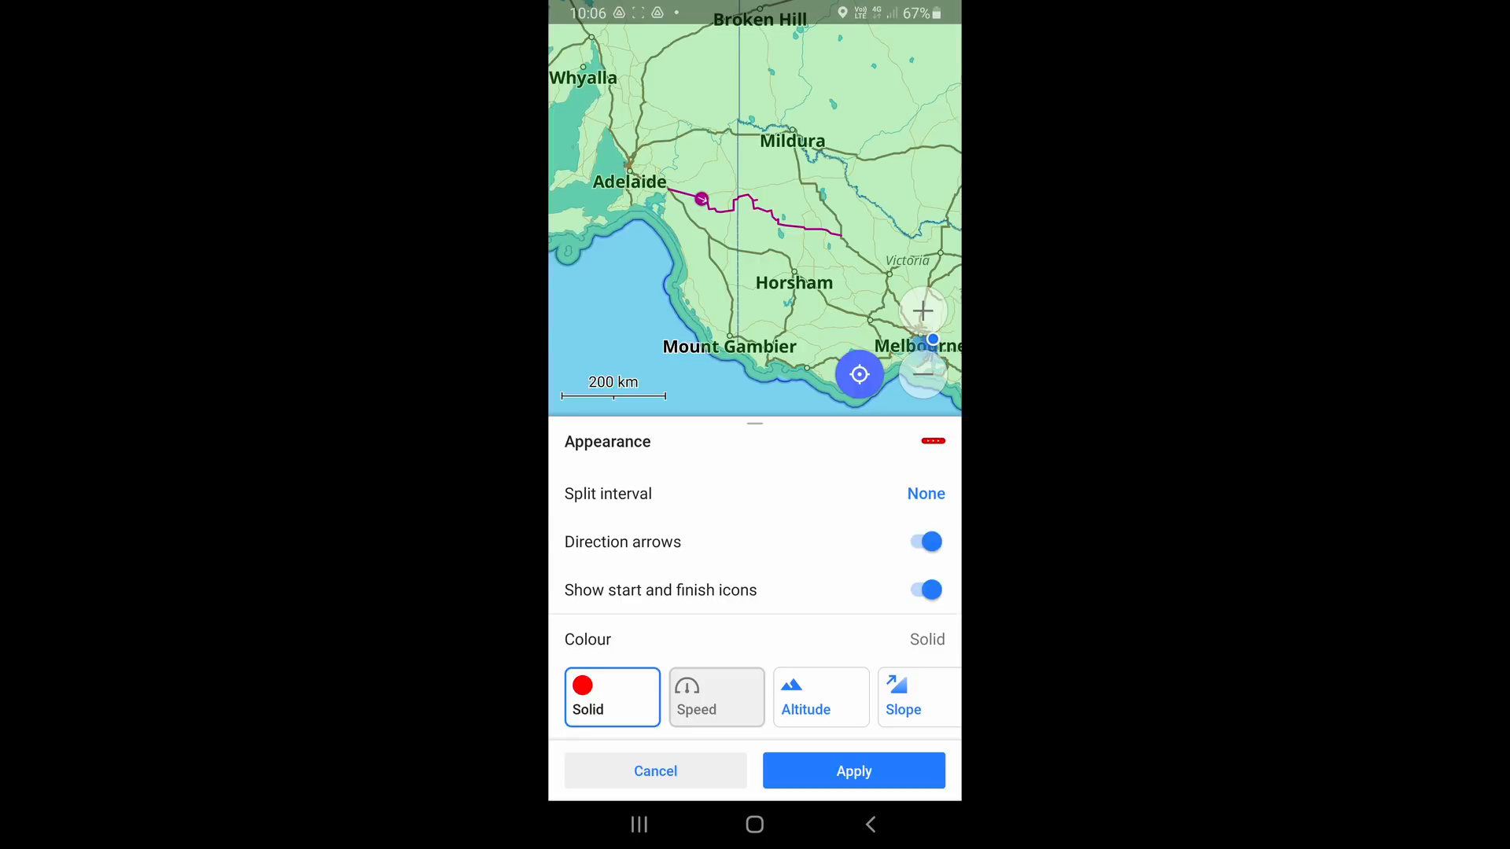
scroll(683, 206, up, 3)
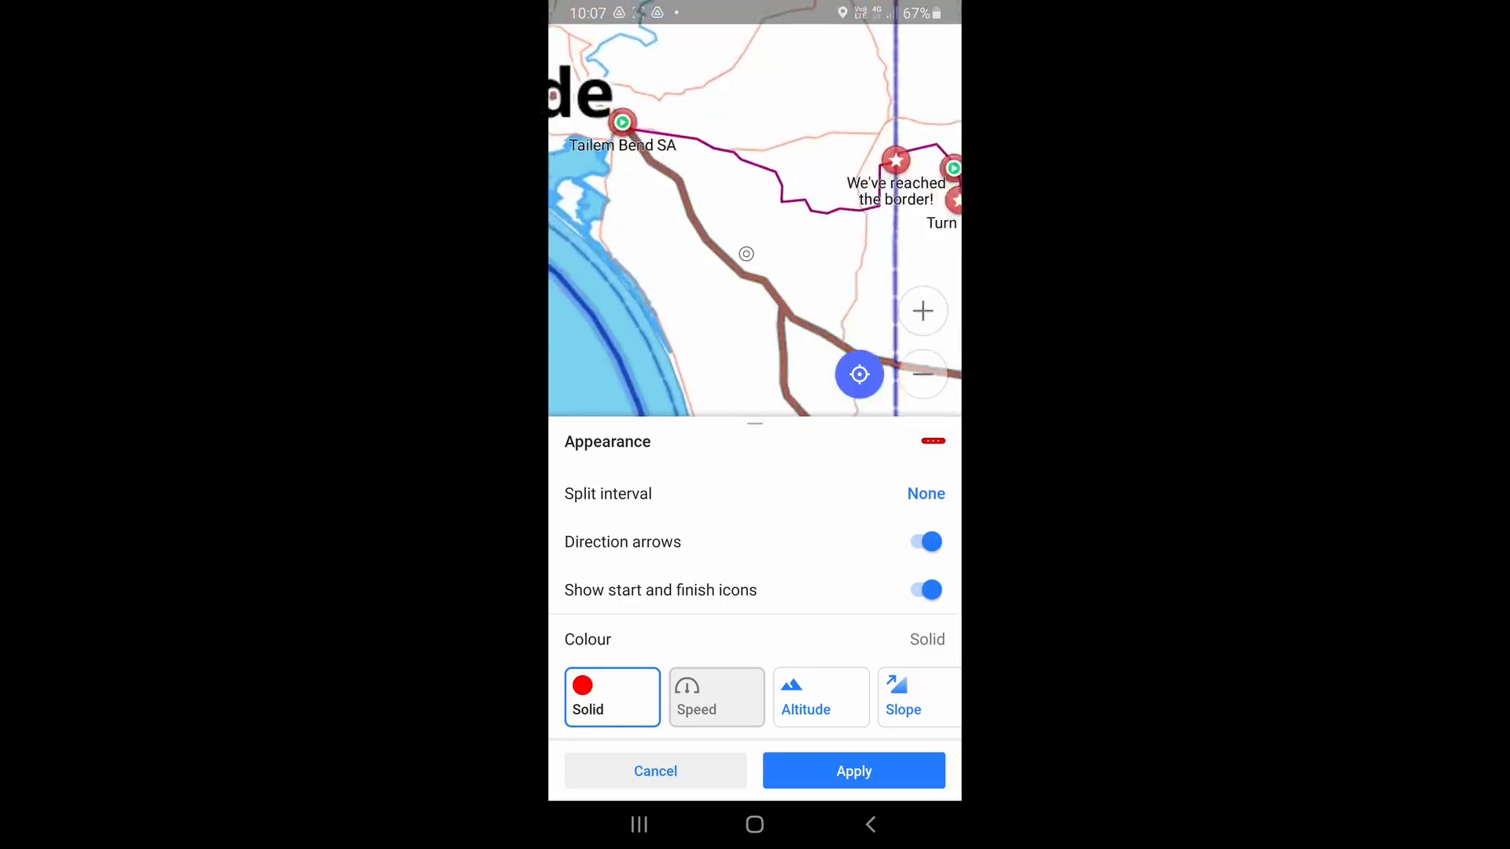
scroll(755, 228, up, 3)
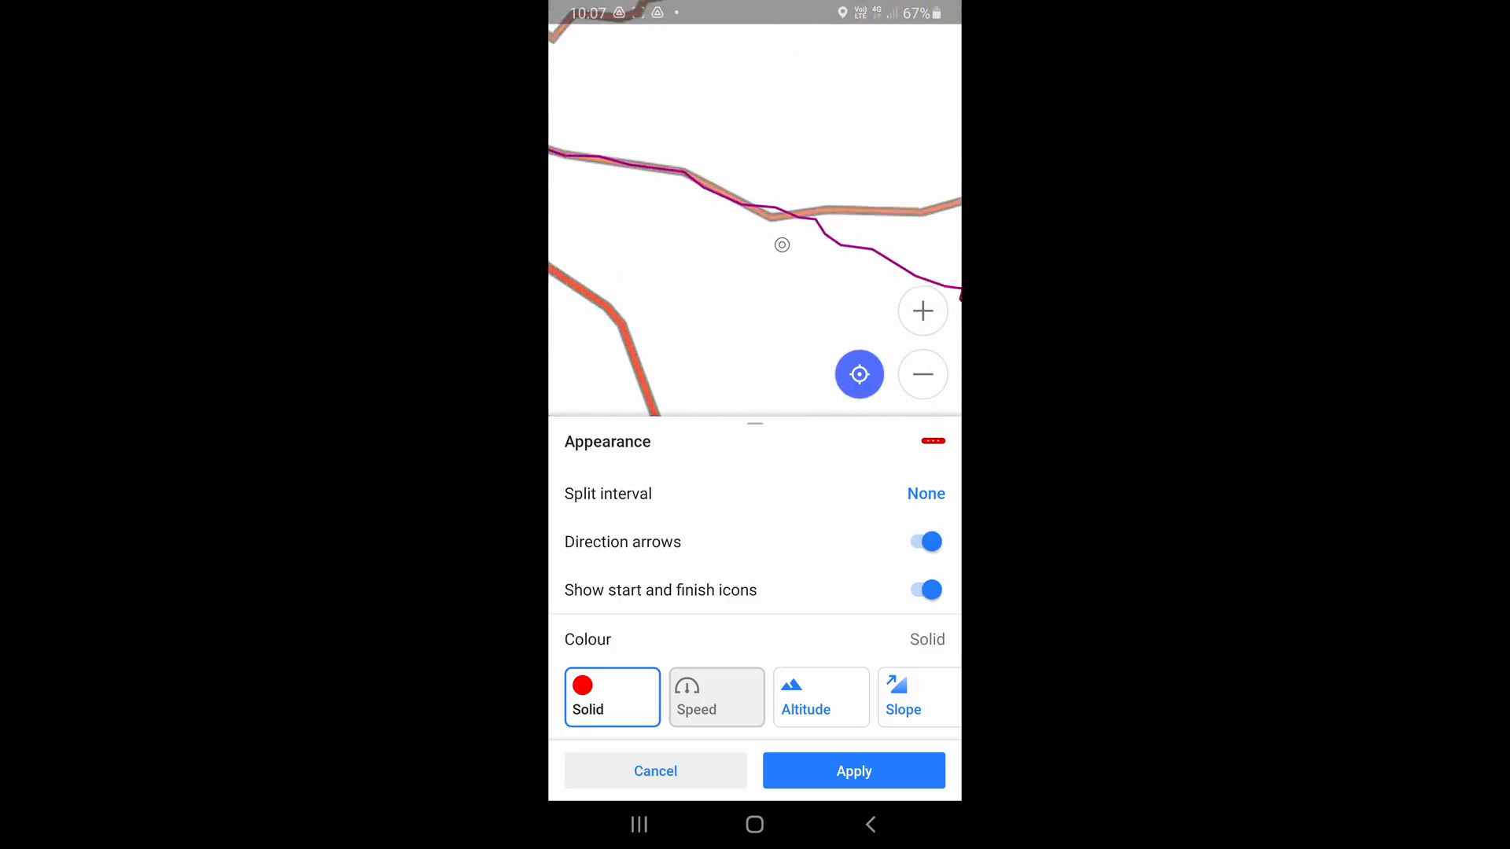
drag(755, 228, 718, 188)
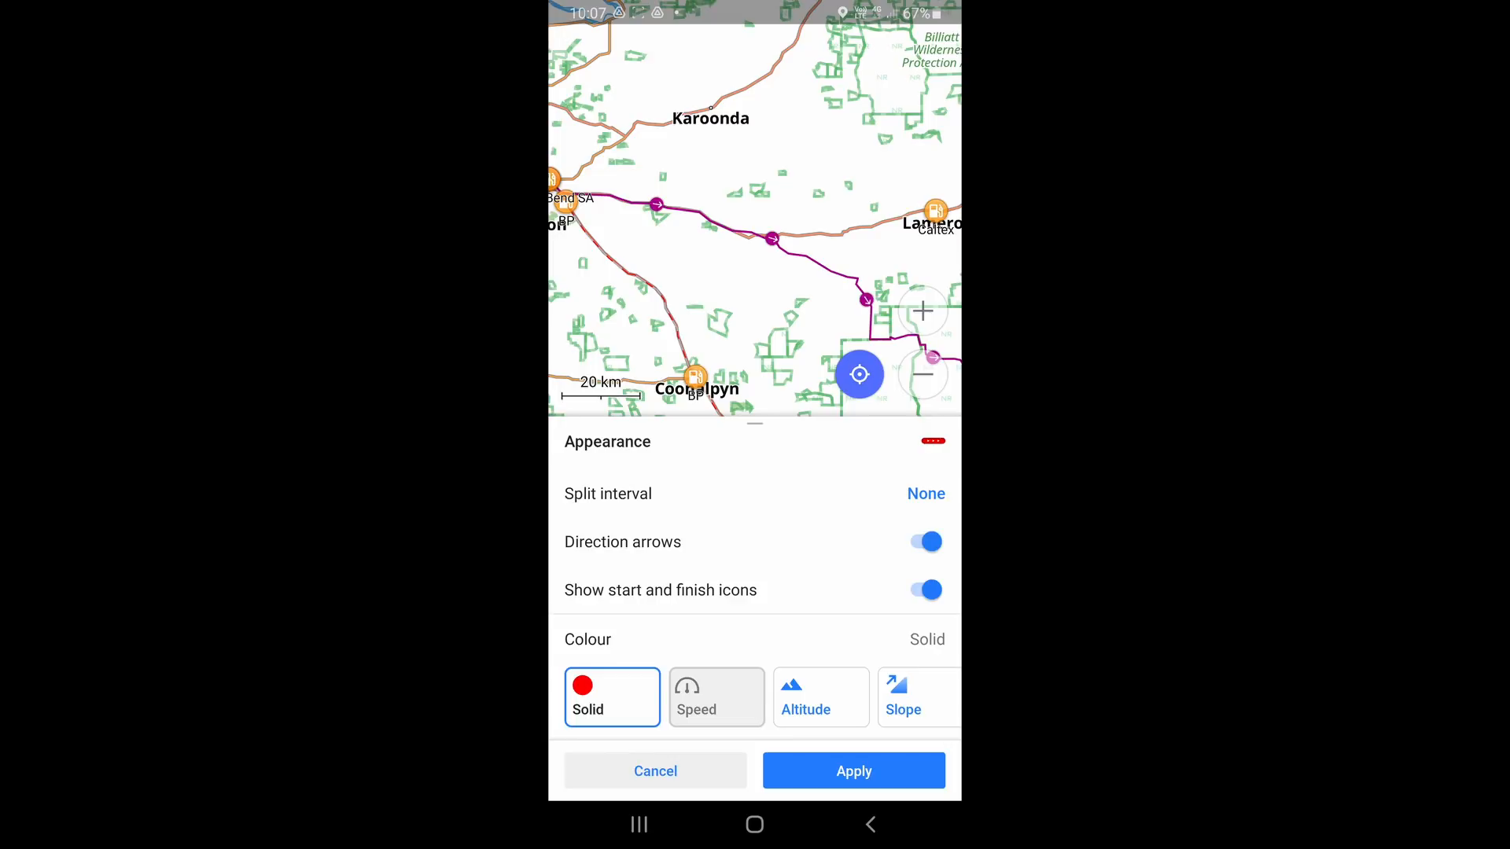
drag(786, 267, 698, 184)
scroll(708, 200, down, 3)
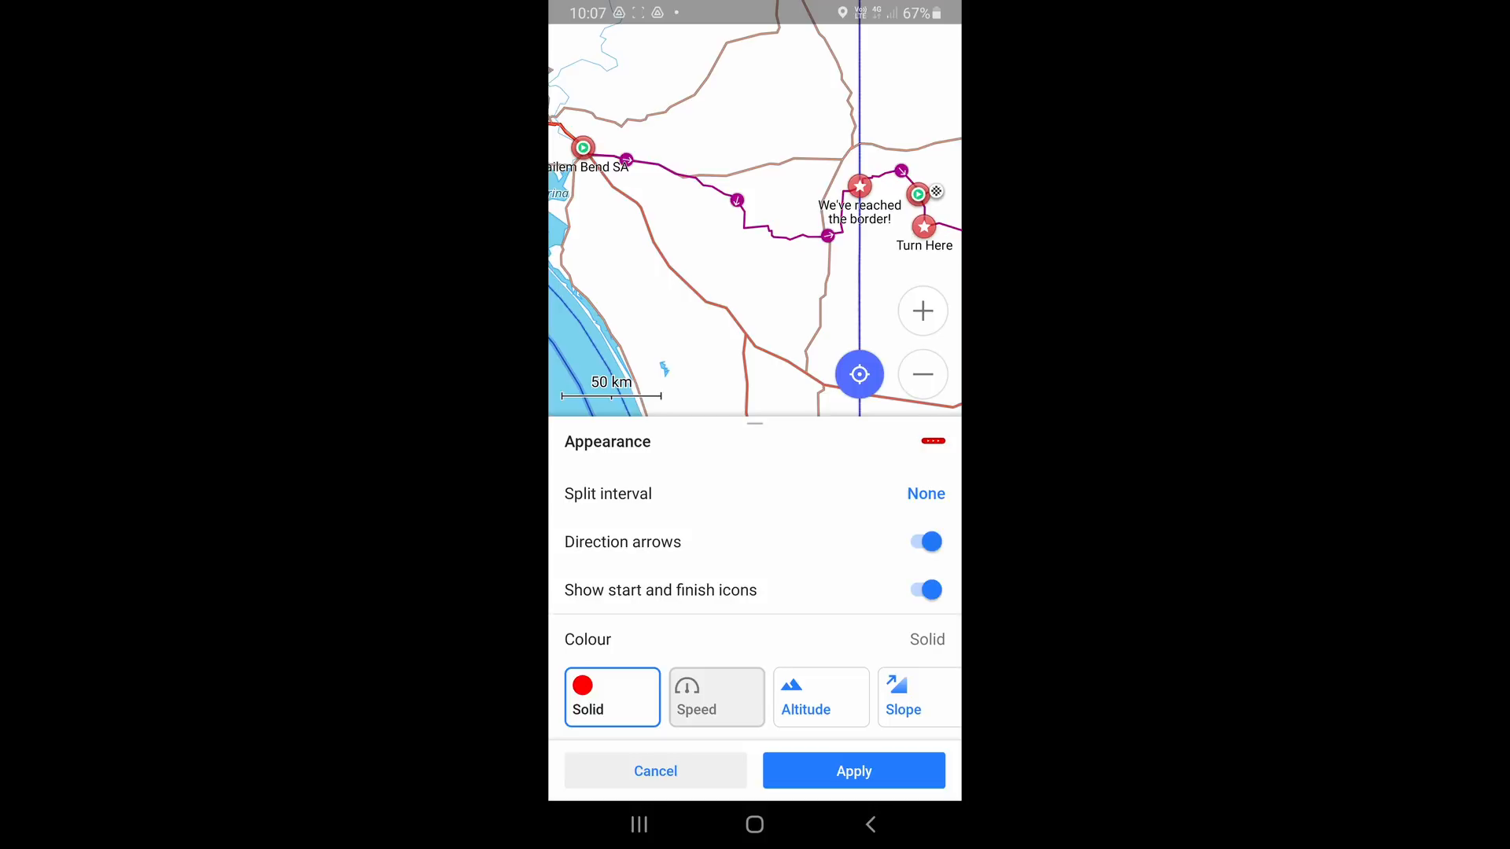
Try red, orange and translucent blue for the track colour, then choose opaque blue
scroll(755, 598, down, 3)
scroll(755, 606, up, 3)
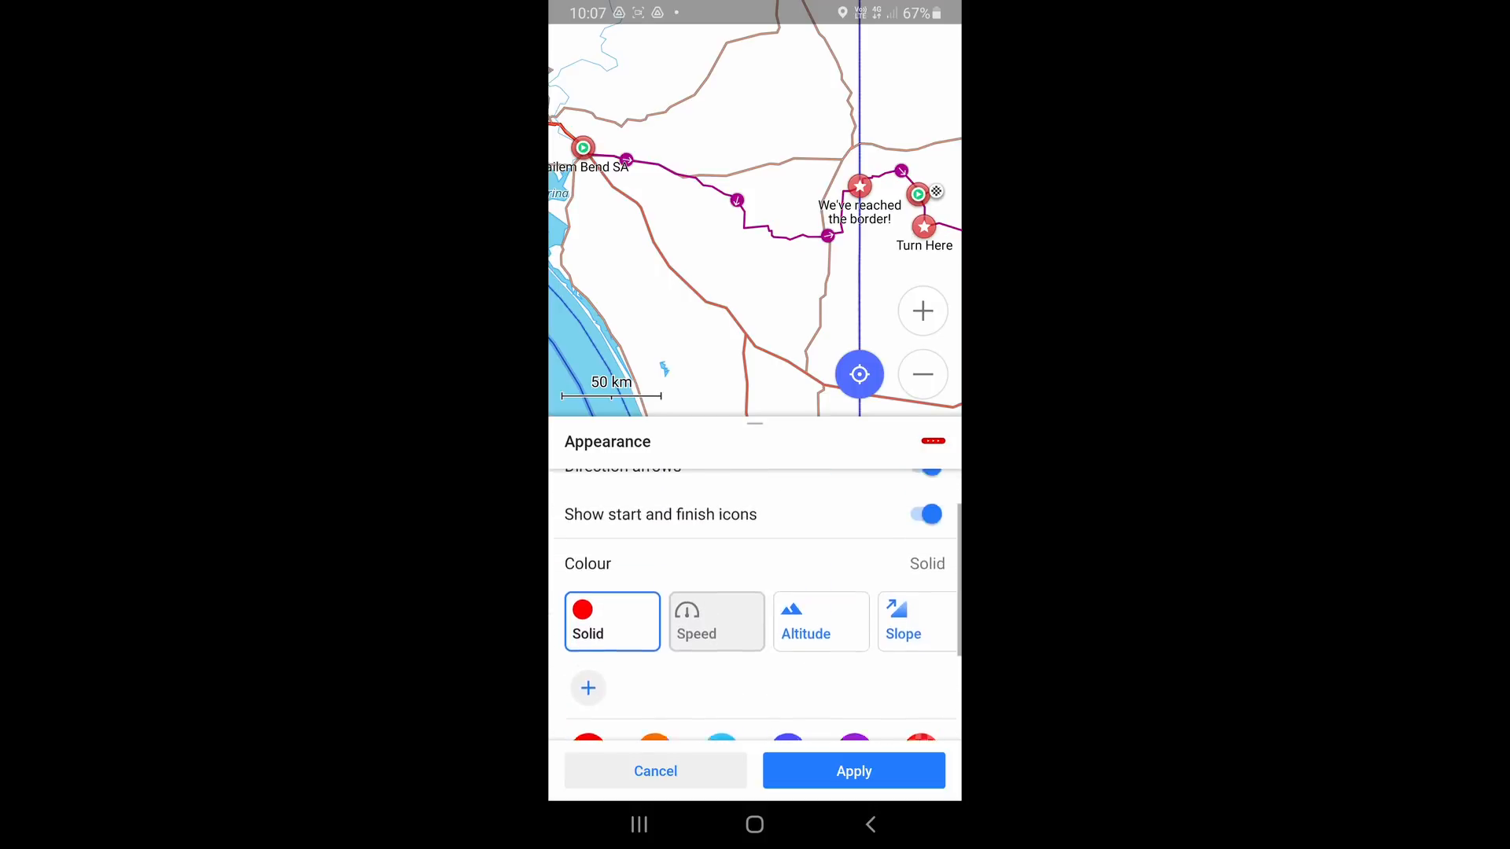
scroll(755, 605, down, 3)
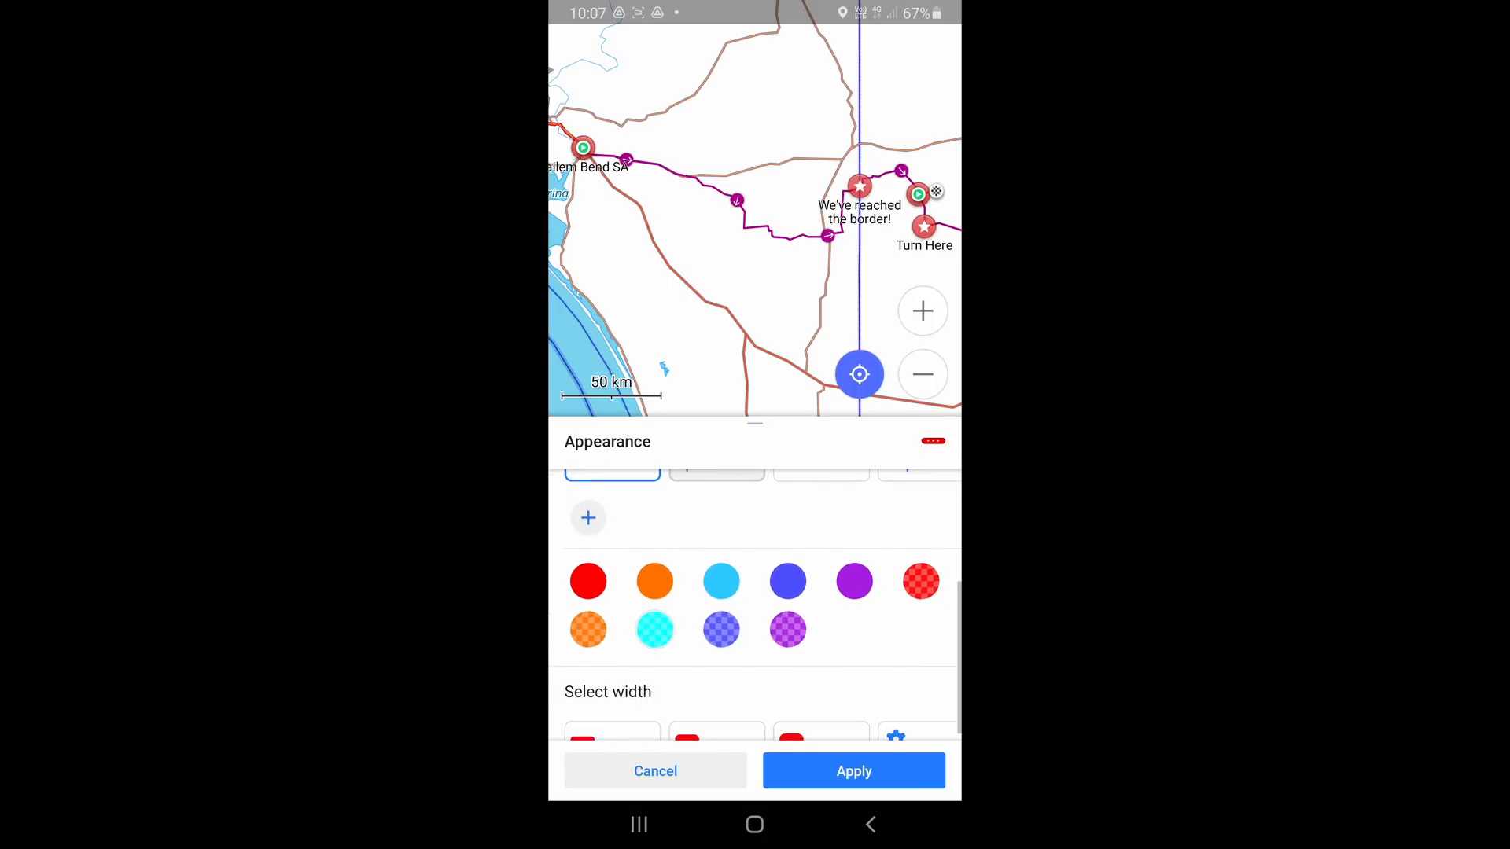
click(588, 581)
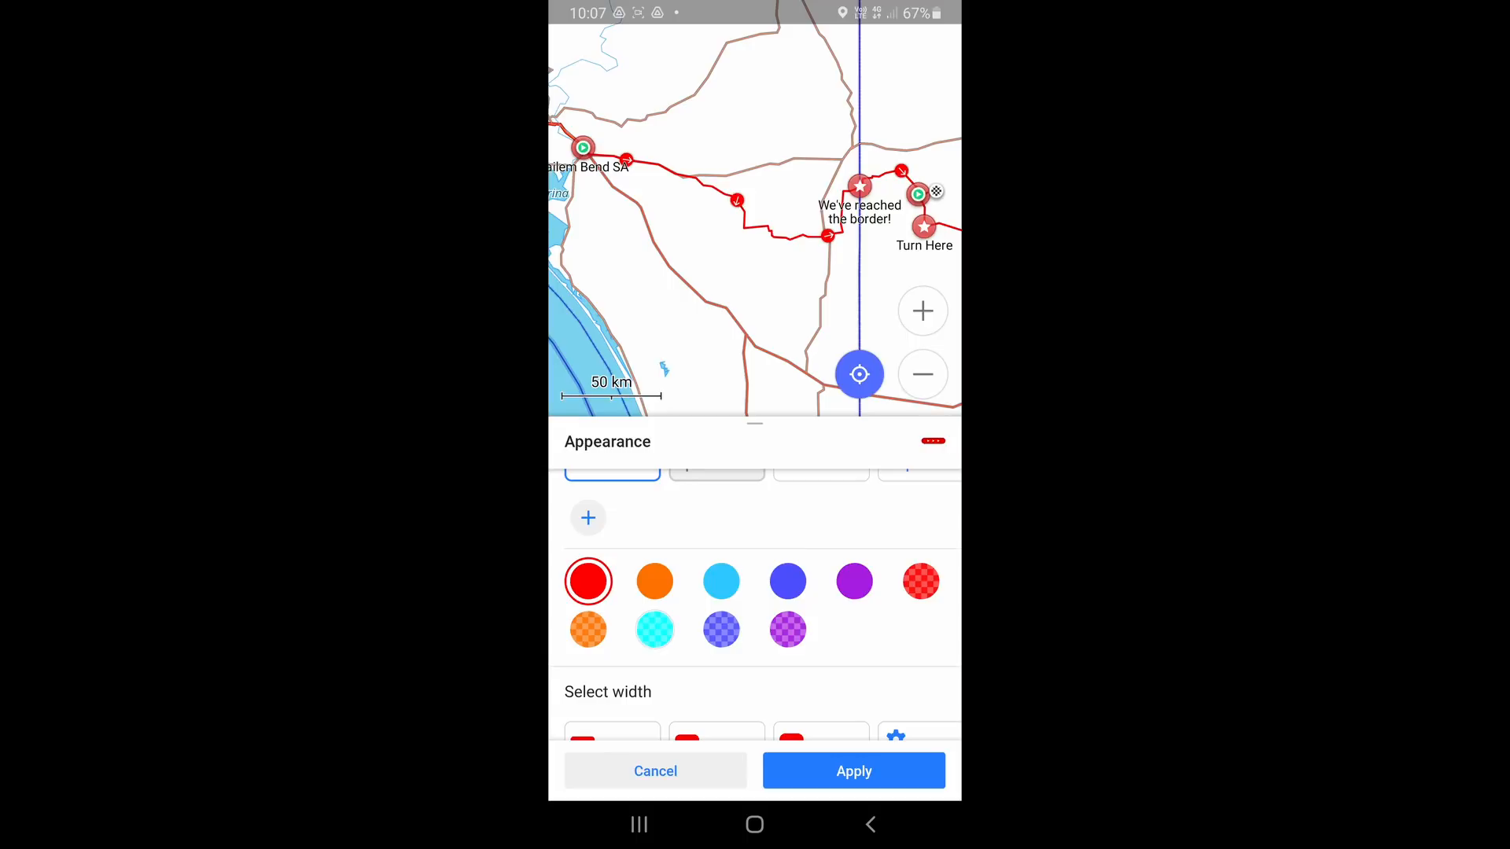
click(654, 582)
click(787, 581)
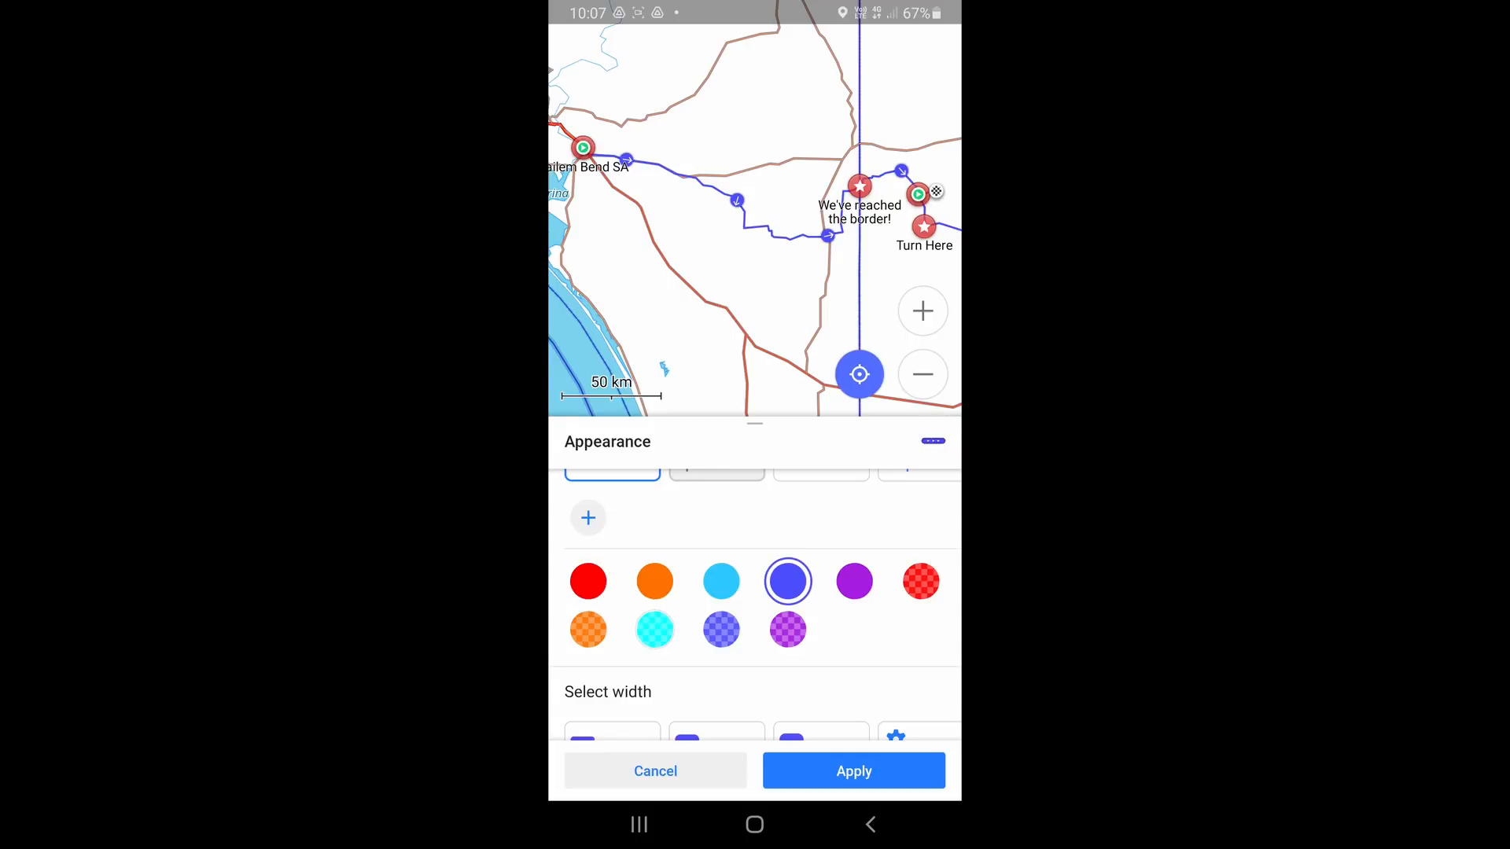
drag(755, 677, 755, 605)
click(721, 590)
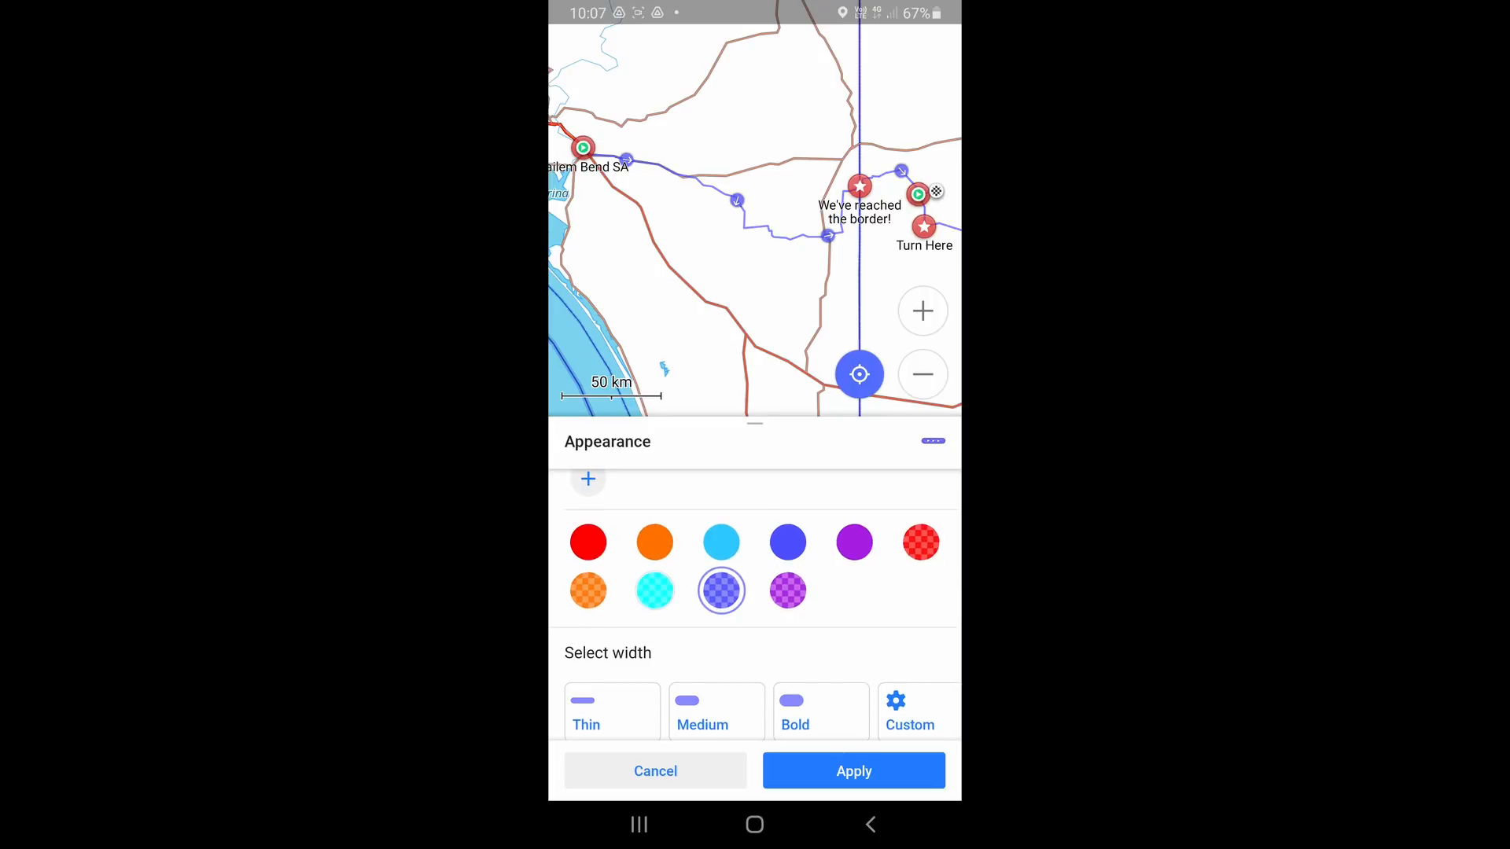
click(787, 543)
Set the track width to Bold, apply the appearance settings and check the line near Tailem Bend SA
scroll(755, 604, down, 1)
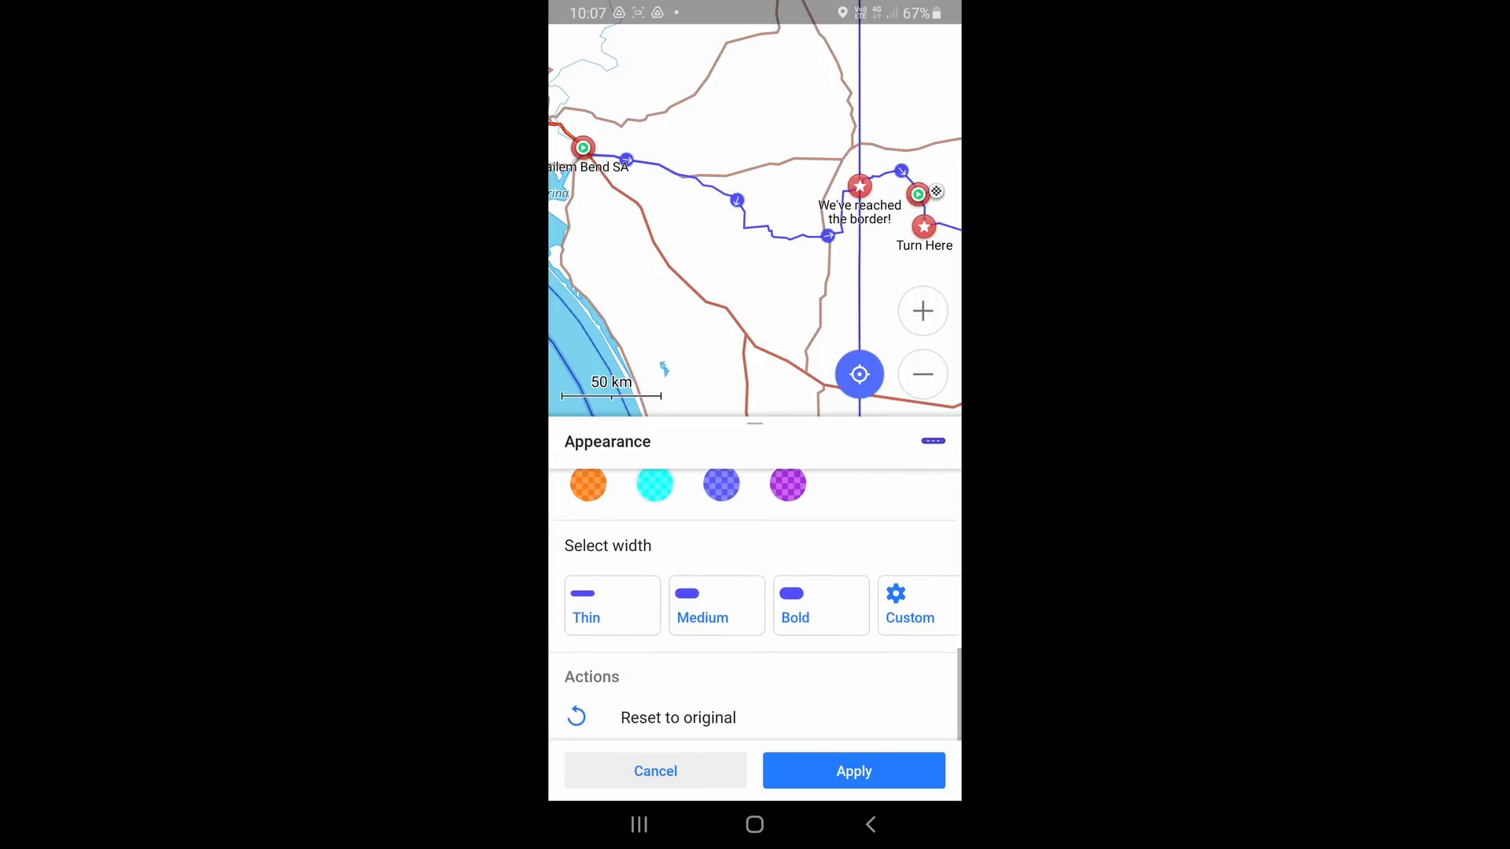
click(821, 605)
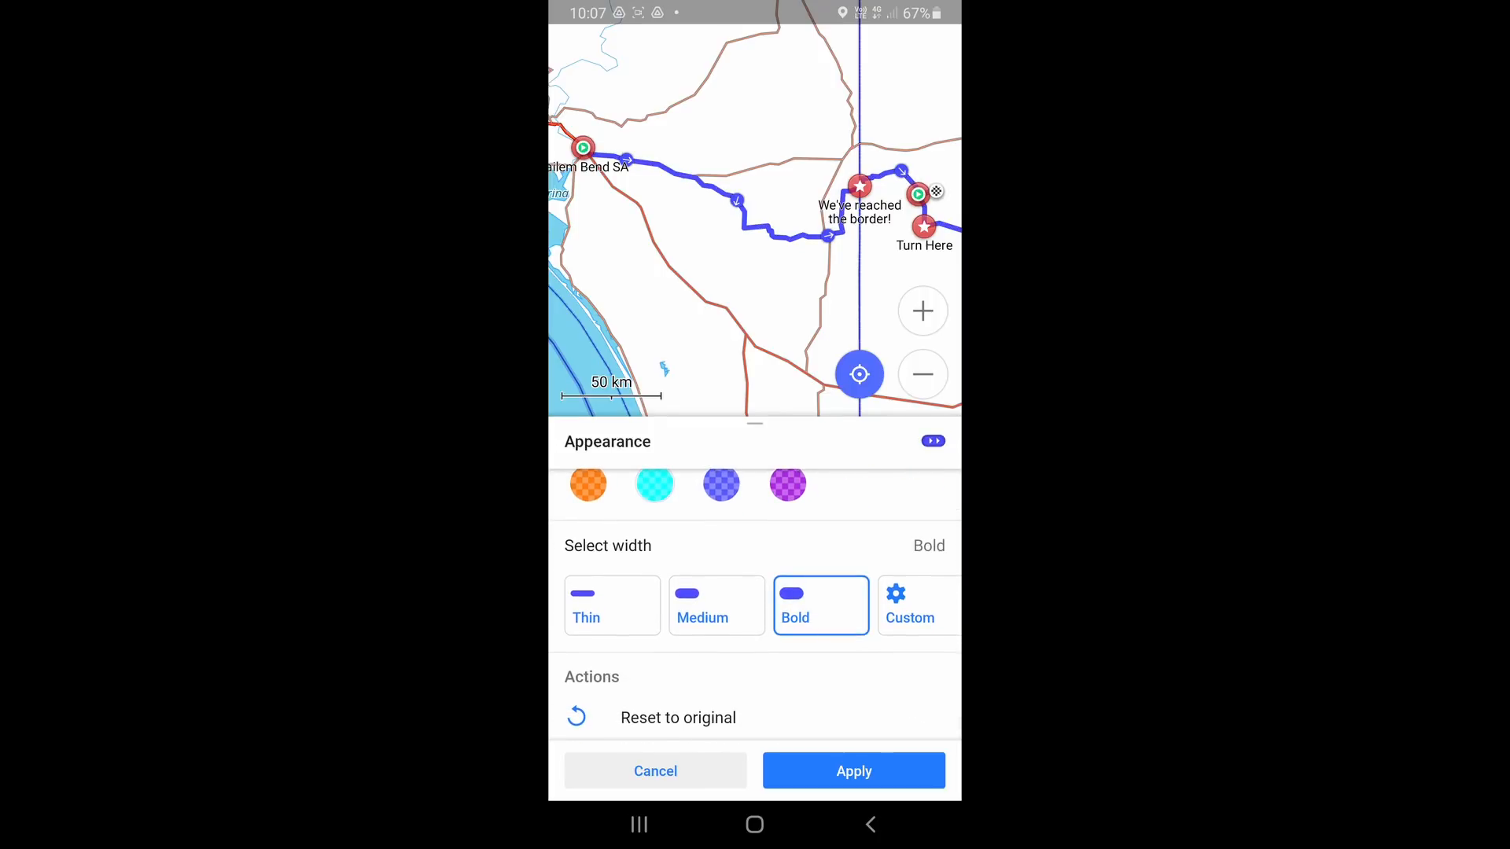
scroll(755, 604, down, 1)
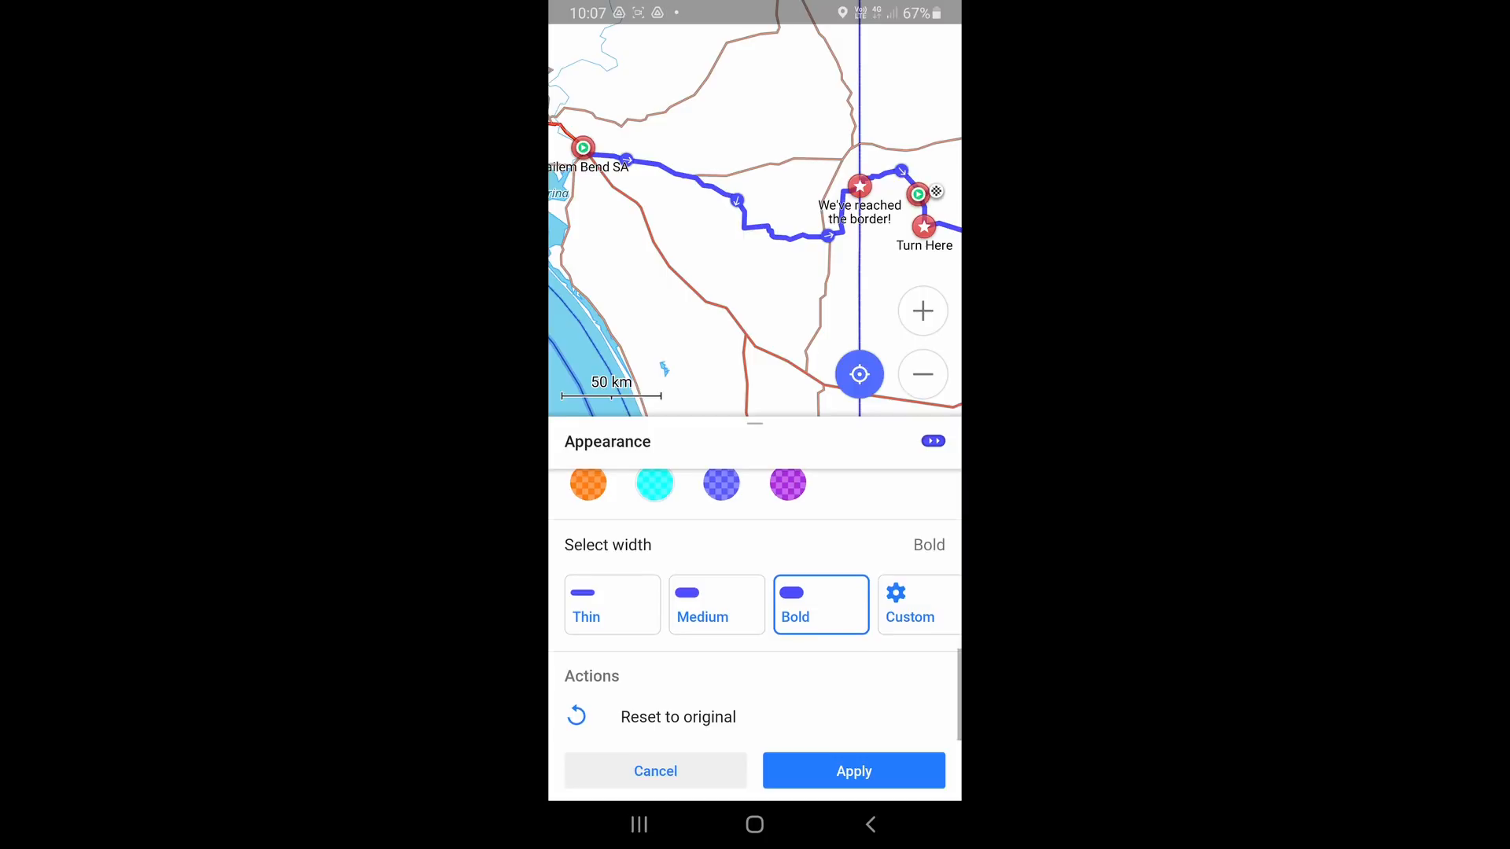
scroll(755, 605, up, 5)
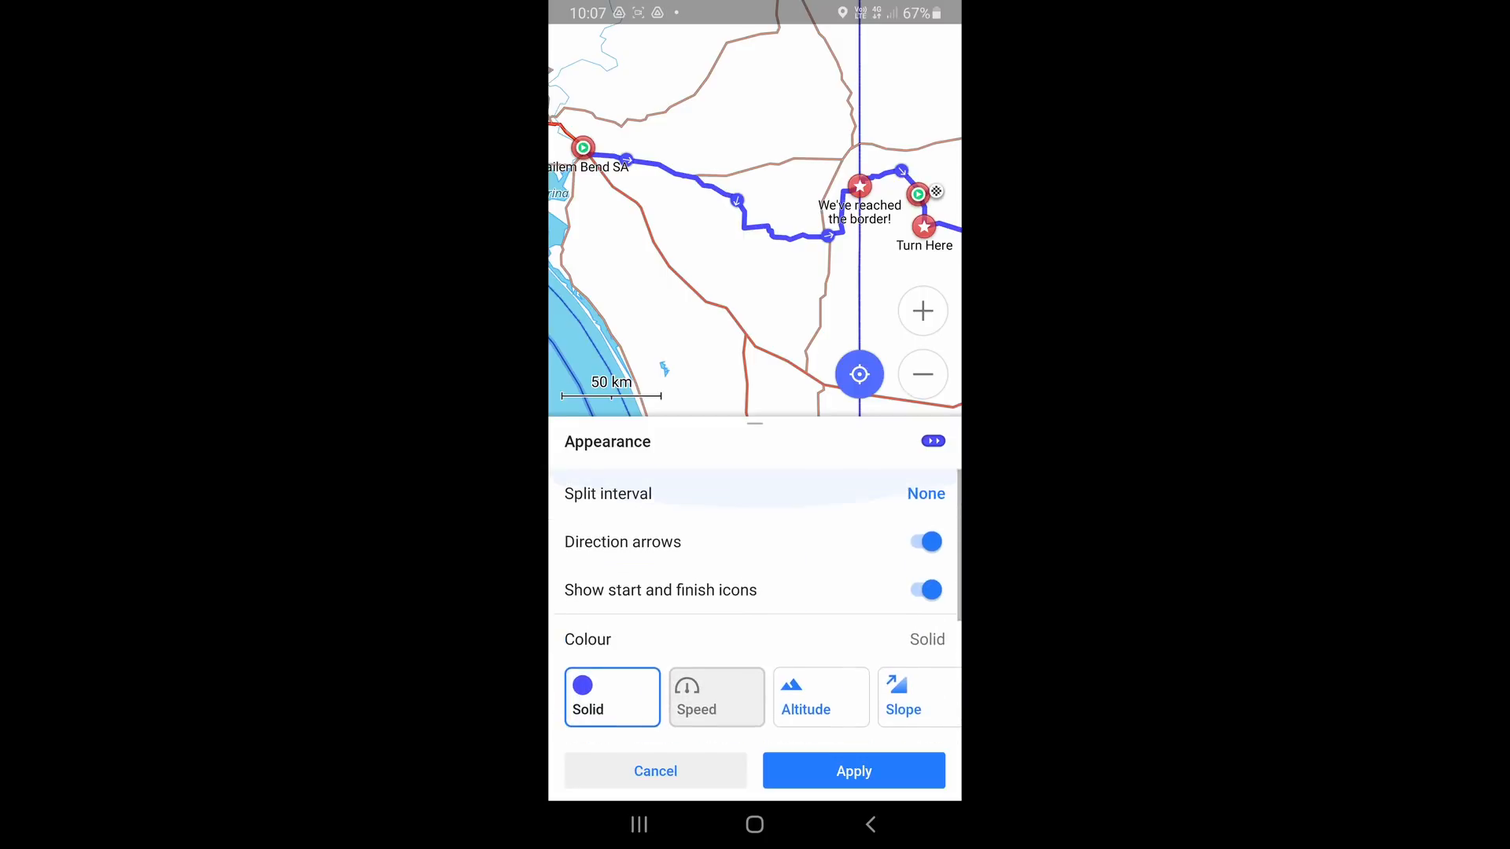
click(855, 772)
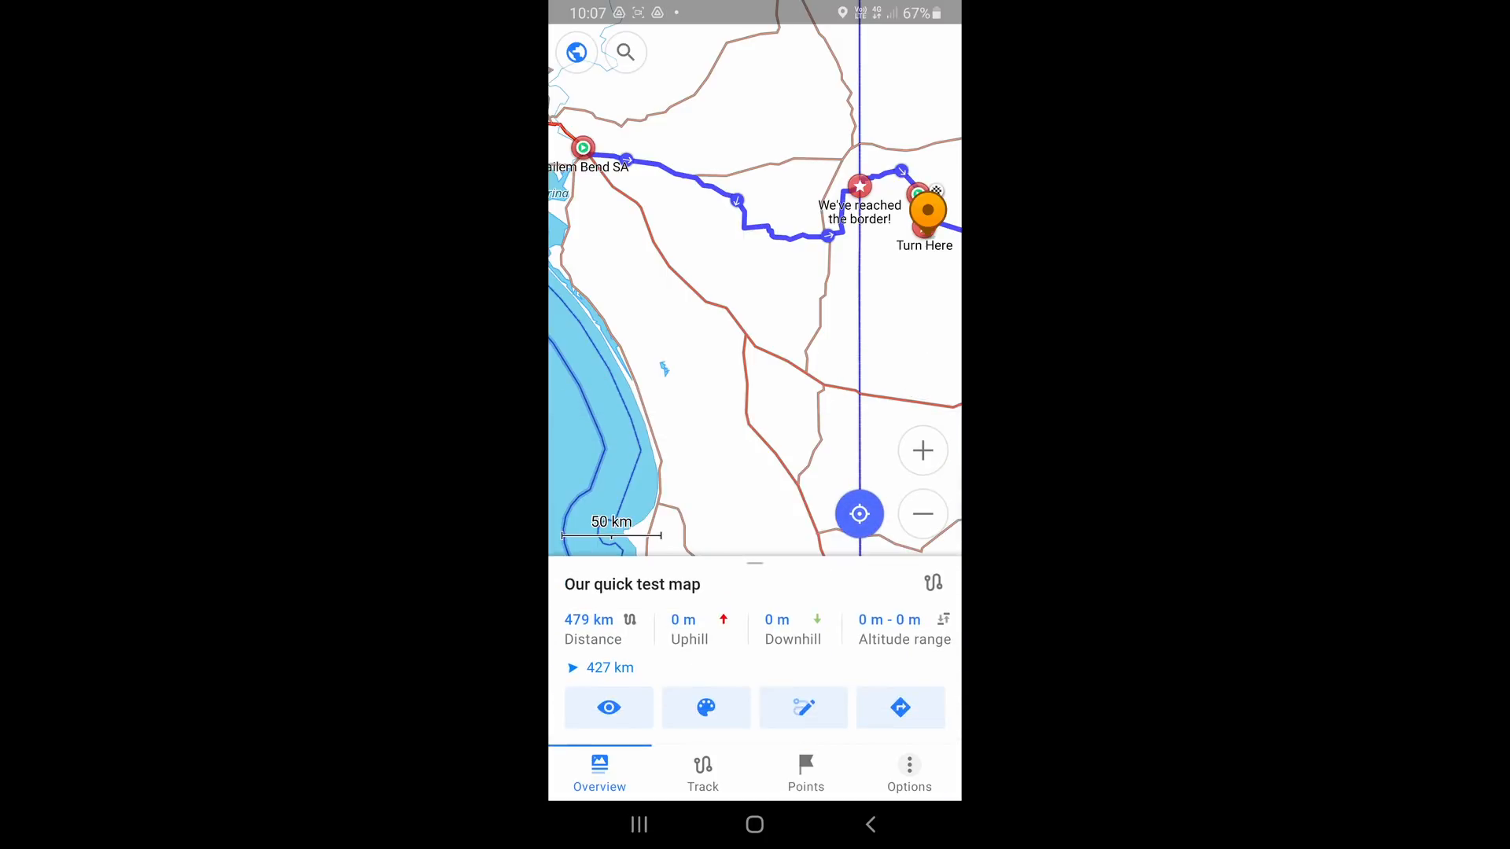
drag(708, 236, 763, 373)
scroll(755, 288, up, 3)
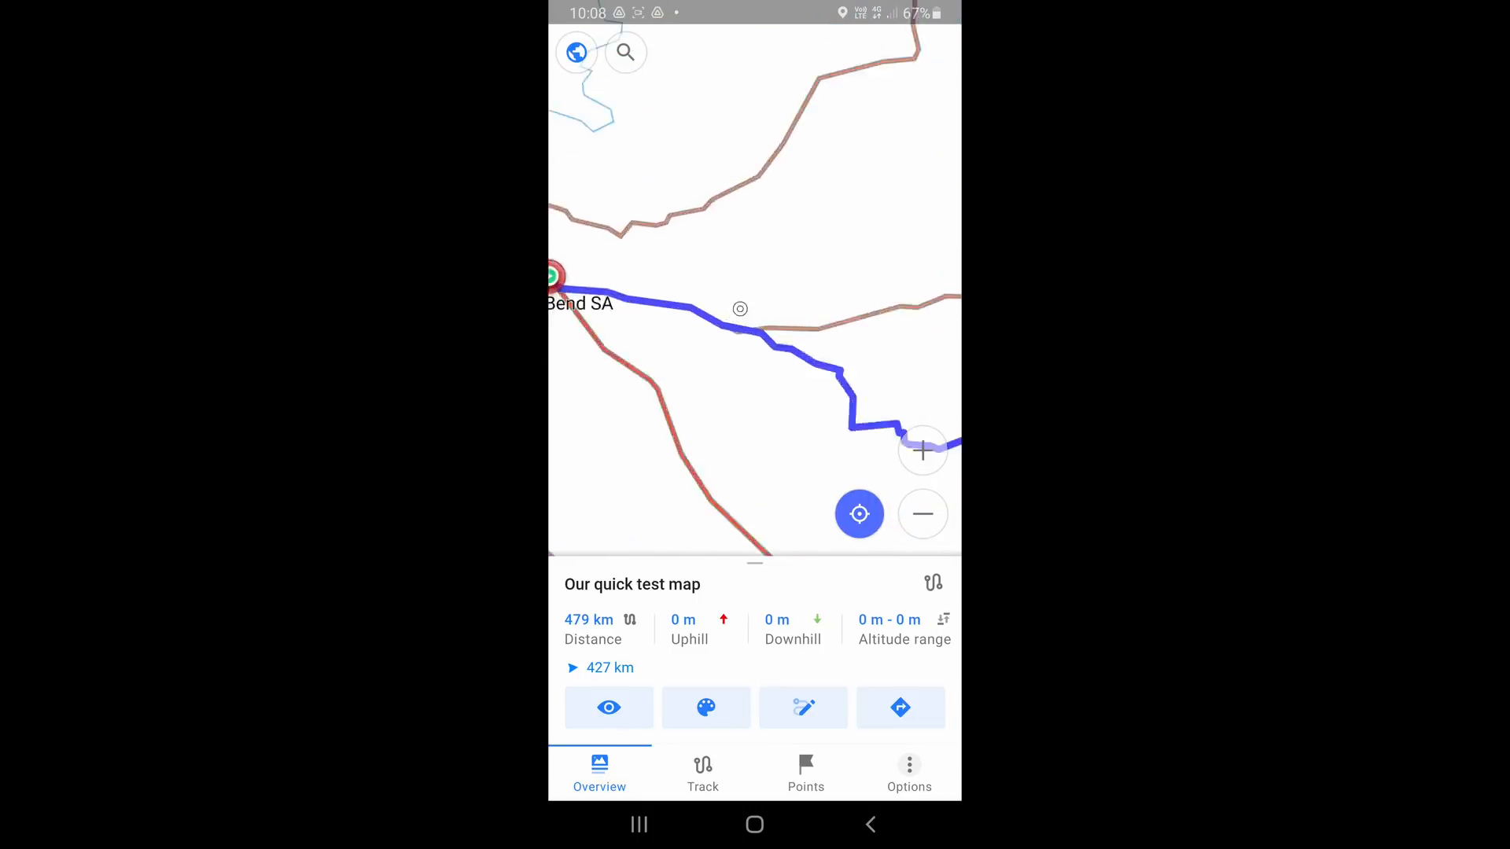
Inspect the bold blue track and its direction arrows from Tailem Bend SA to the Big Desert Wilderness Park
drag(668, 314, 918, 357)
scroll(699, 314, up, 2)
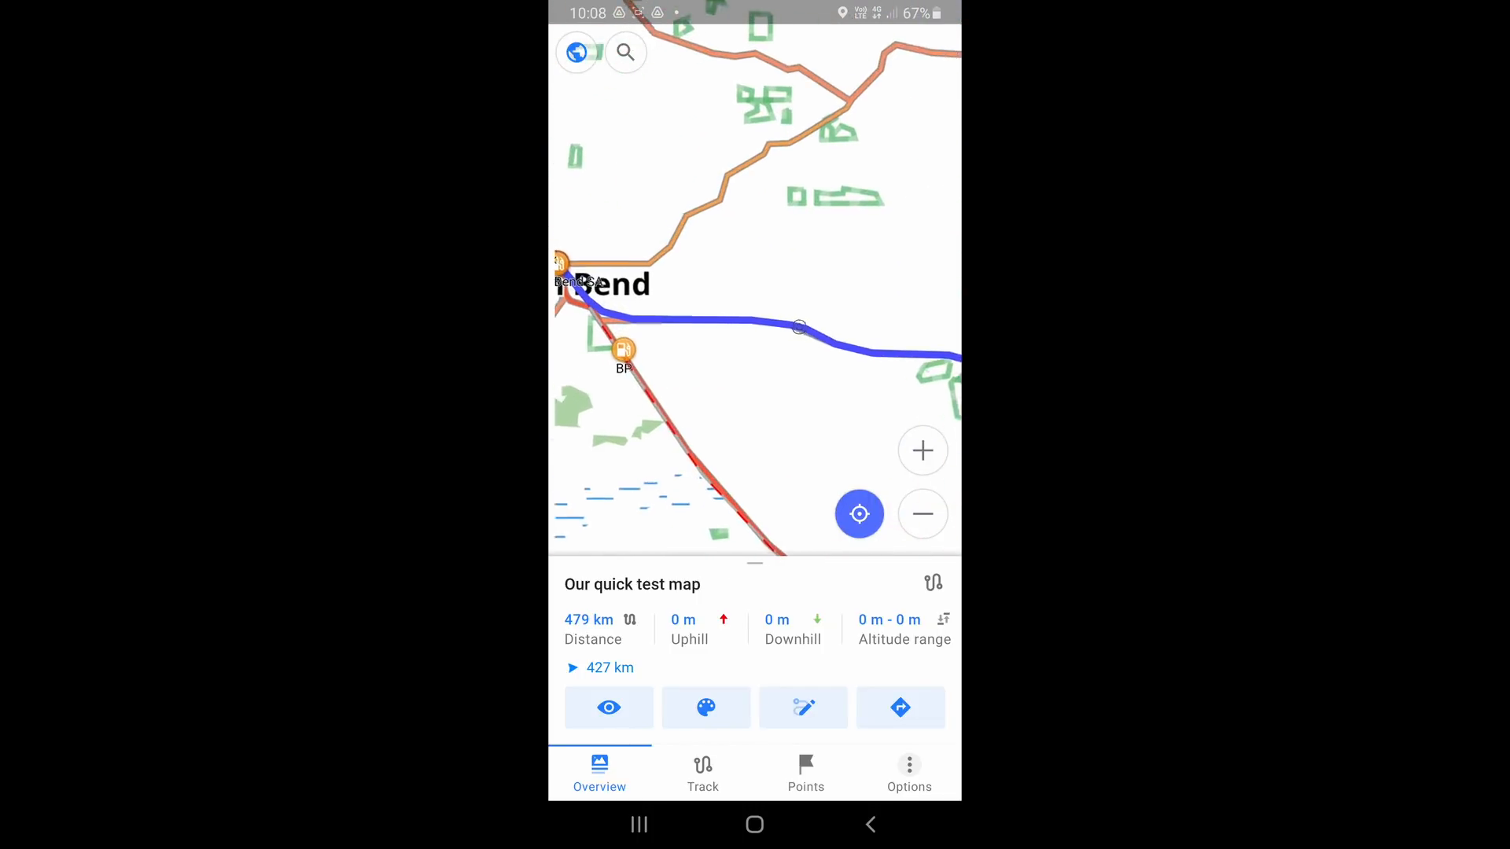
scroll(787, 322, up, 3)
drag(794, 331, 747, 356)
scroll(840, 377, up, 2)
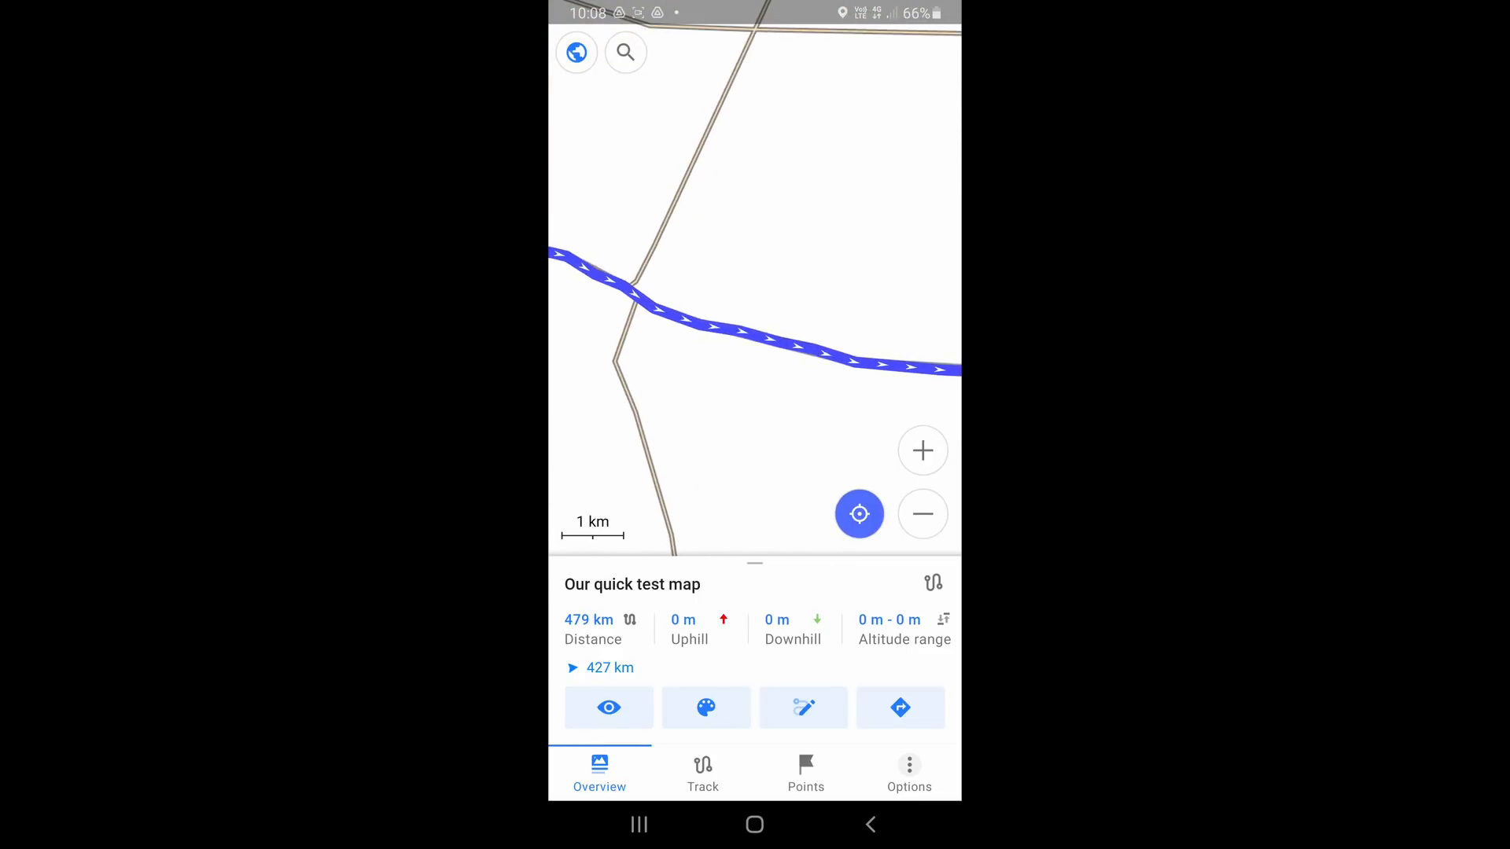
scroll(755, 315, down, 5)
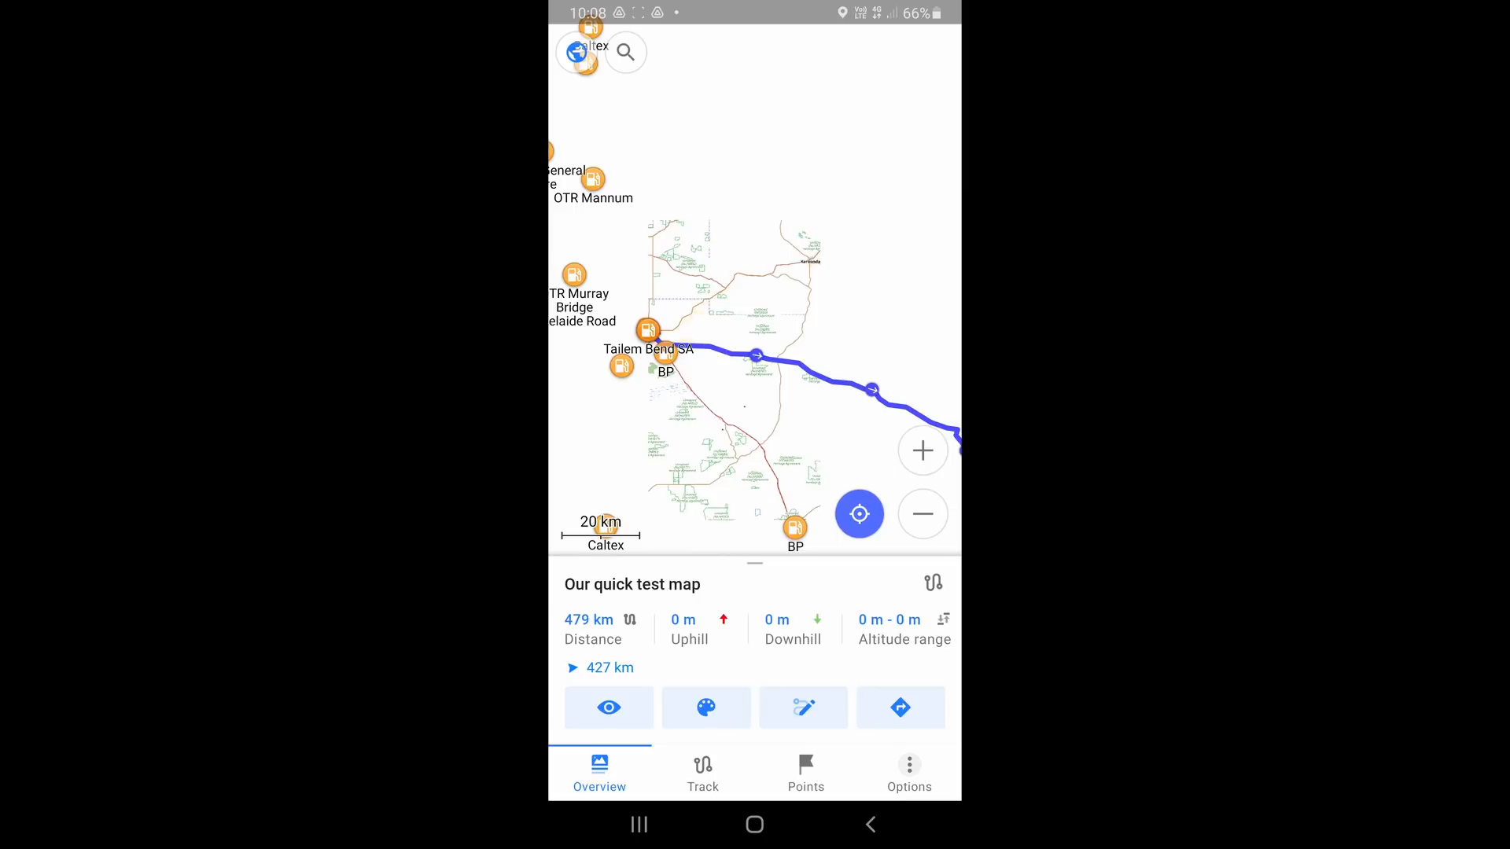
drag(866, 377, 662, 231)
drag(850, 315, 744, 345)
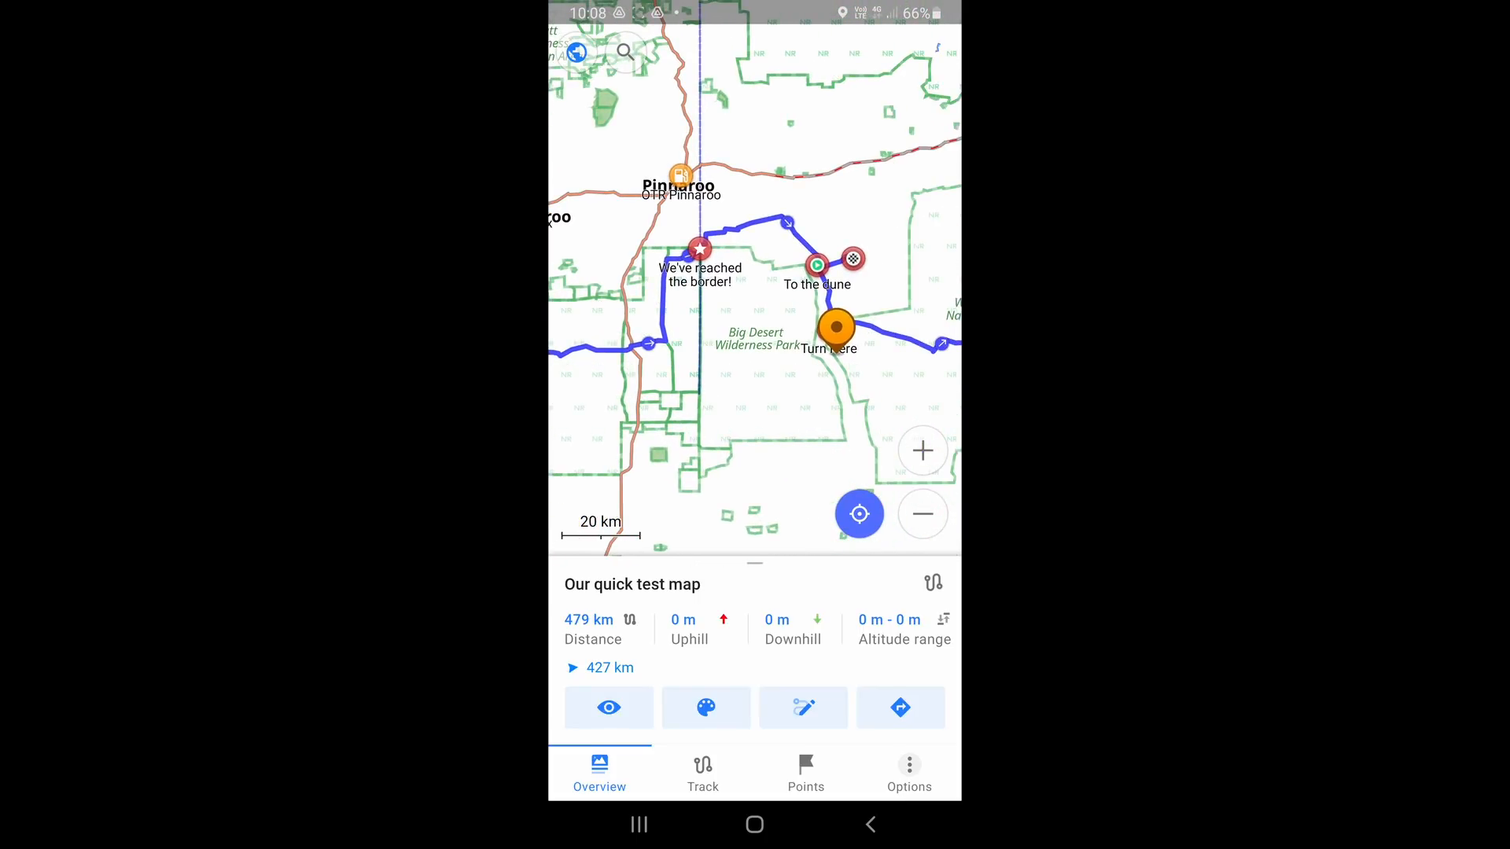
Set up navigation along Track: 1 of the test map and collapse the route details to uncover the map
click(900, 707)
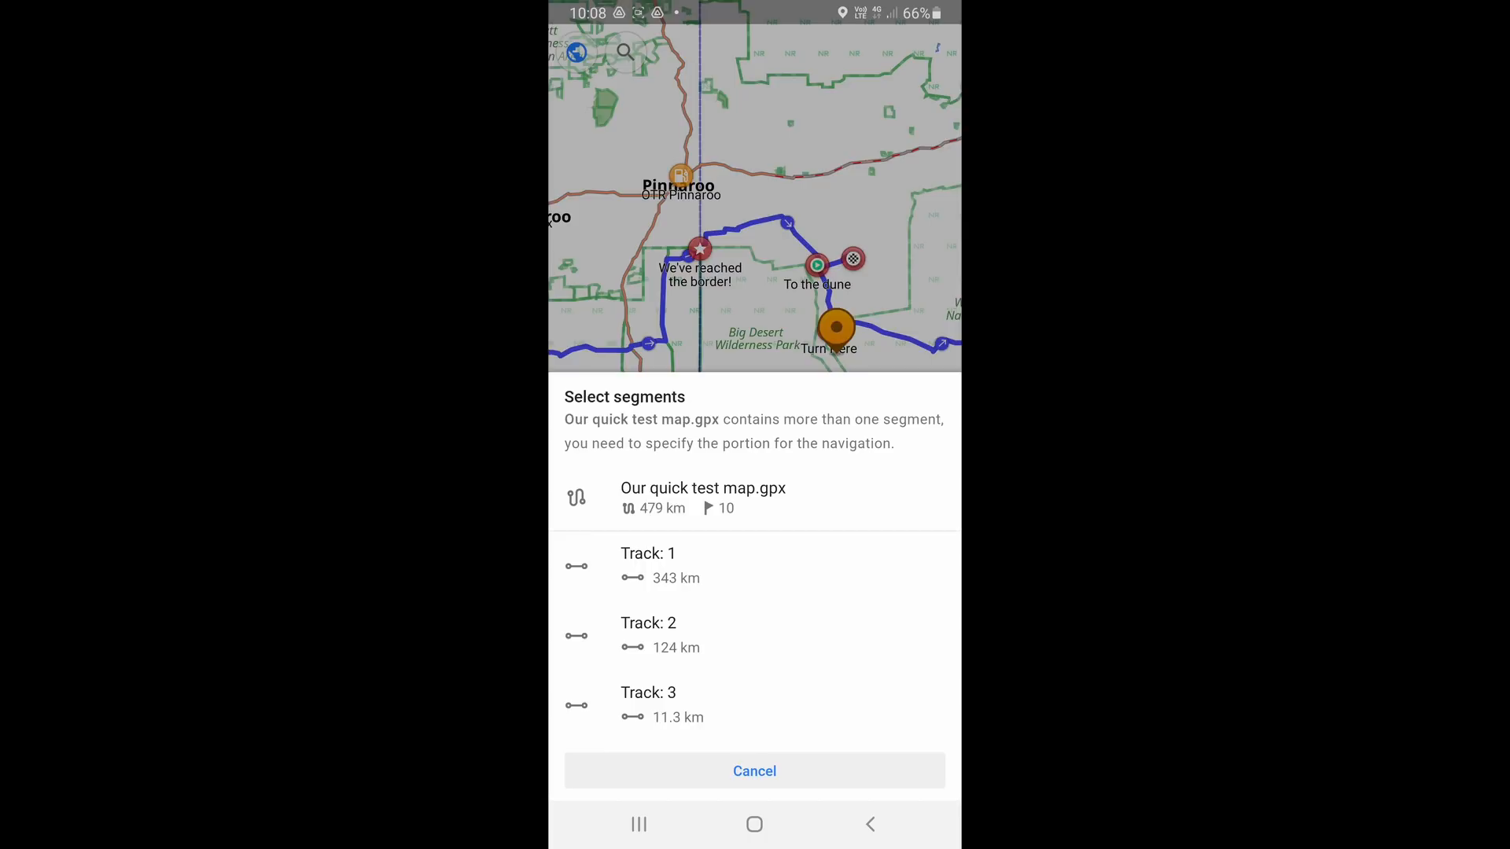
click(648, 565)
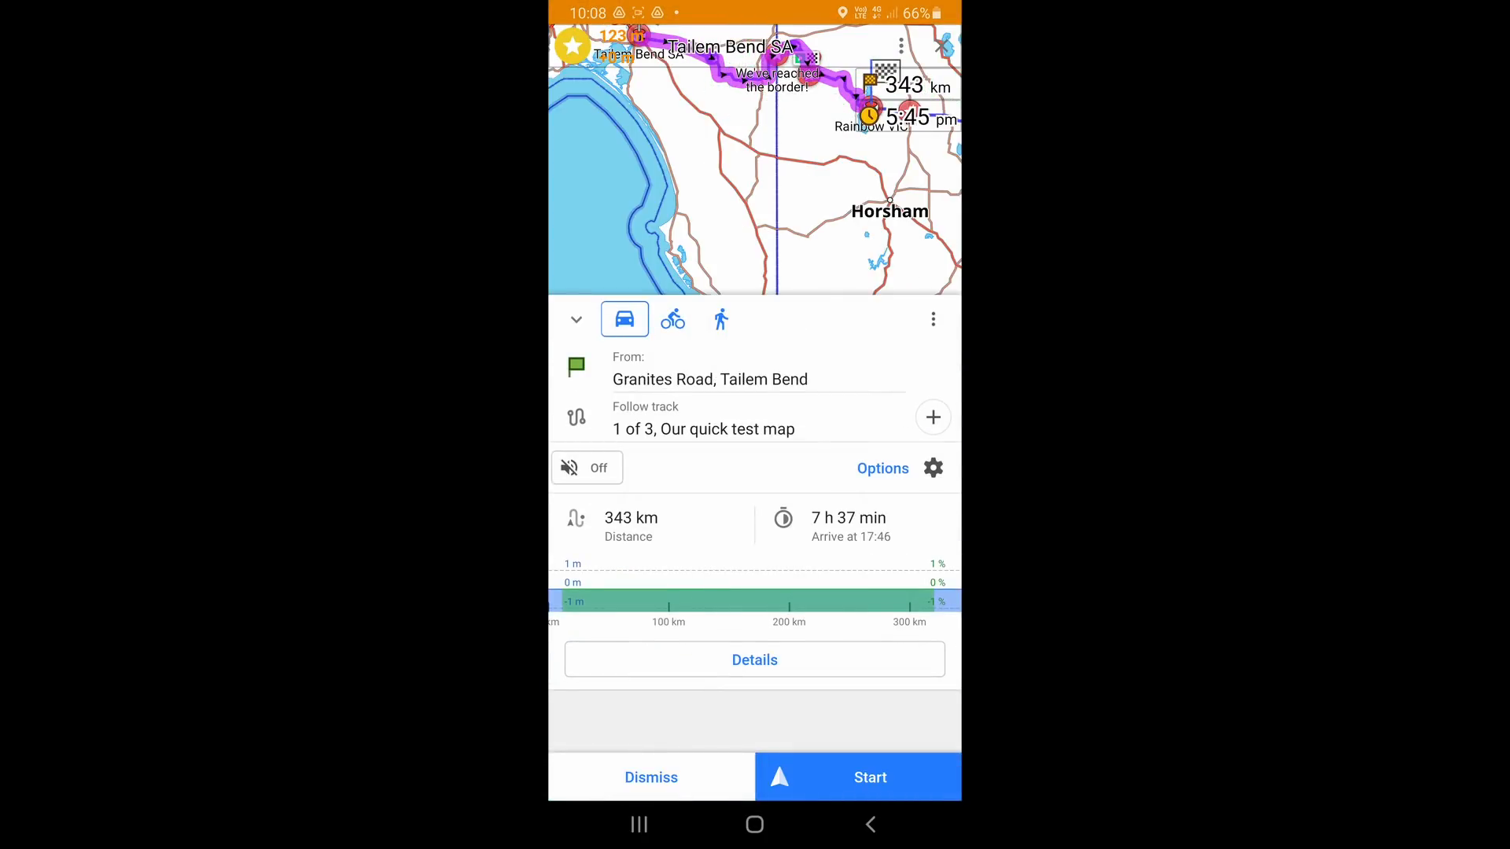
click(577, 319)
drag(754, 331, 737, 584)
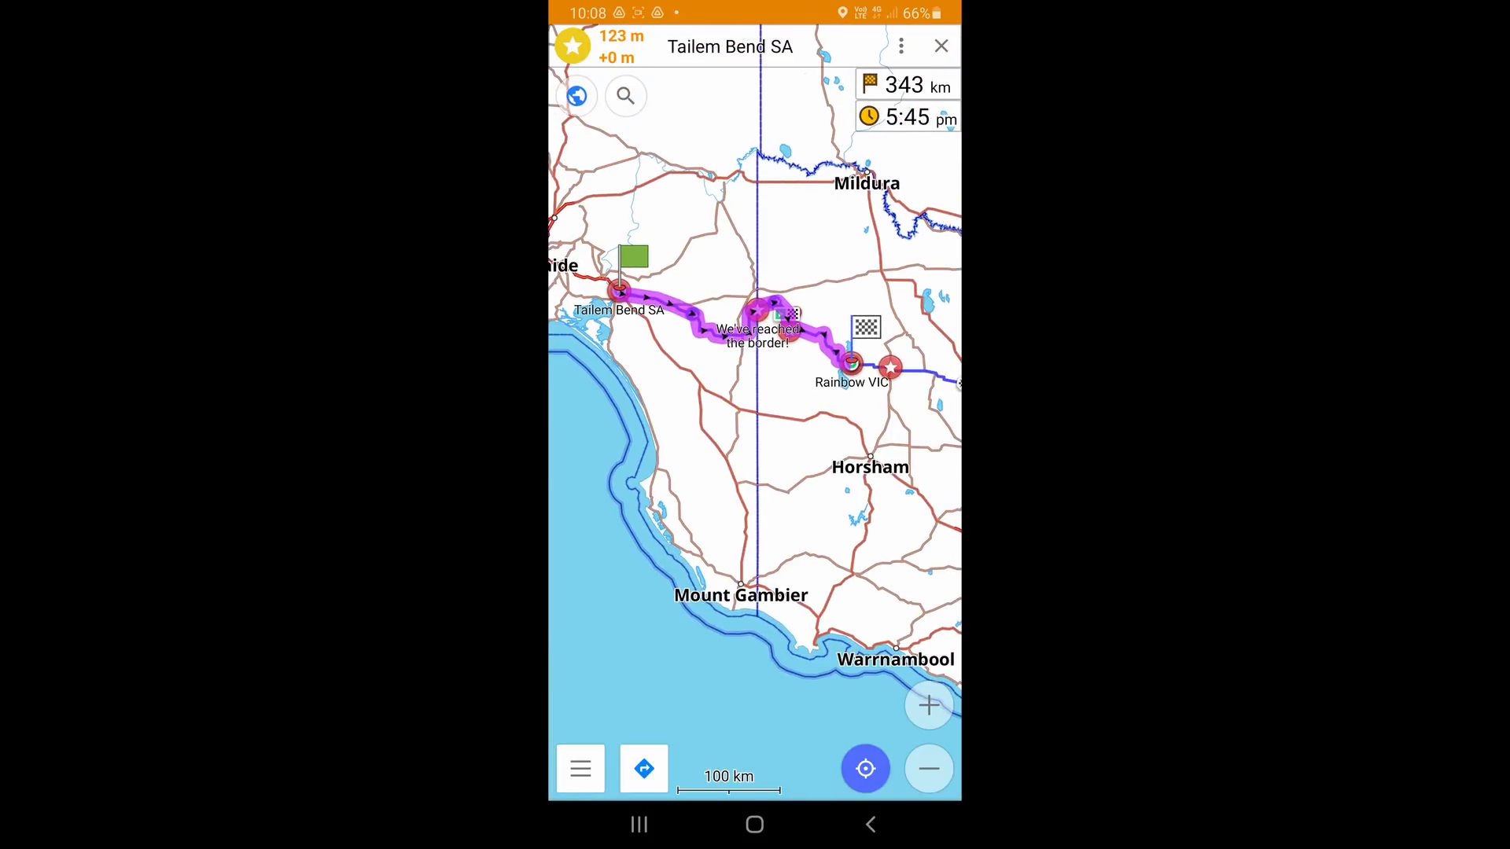
Examine the highlighted navigation route from Tailem Bend SA eastward past the border to the Turn Here waypoint
scroll(621, 295, up, 3)
scroll(692, 374, up, 5)
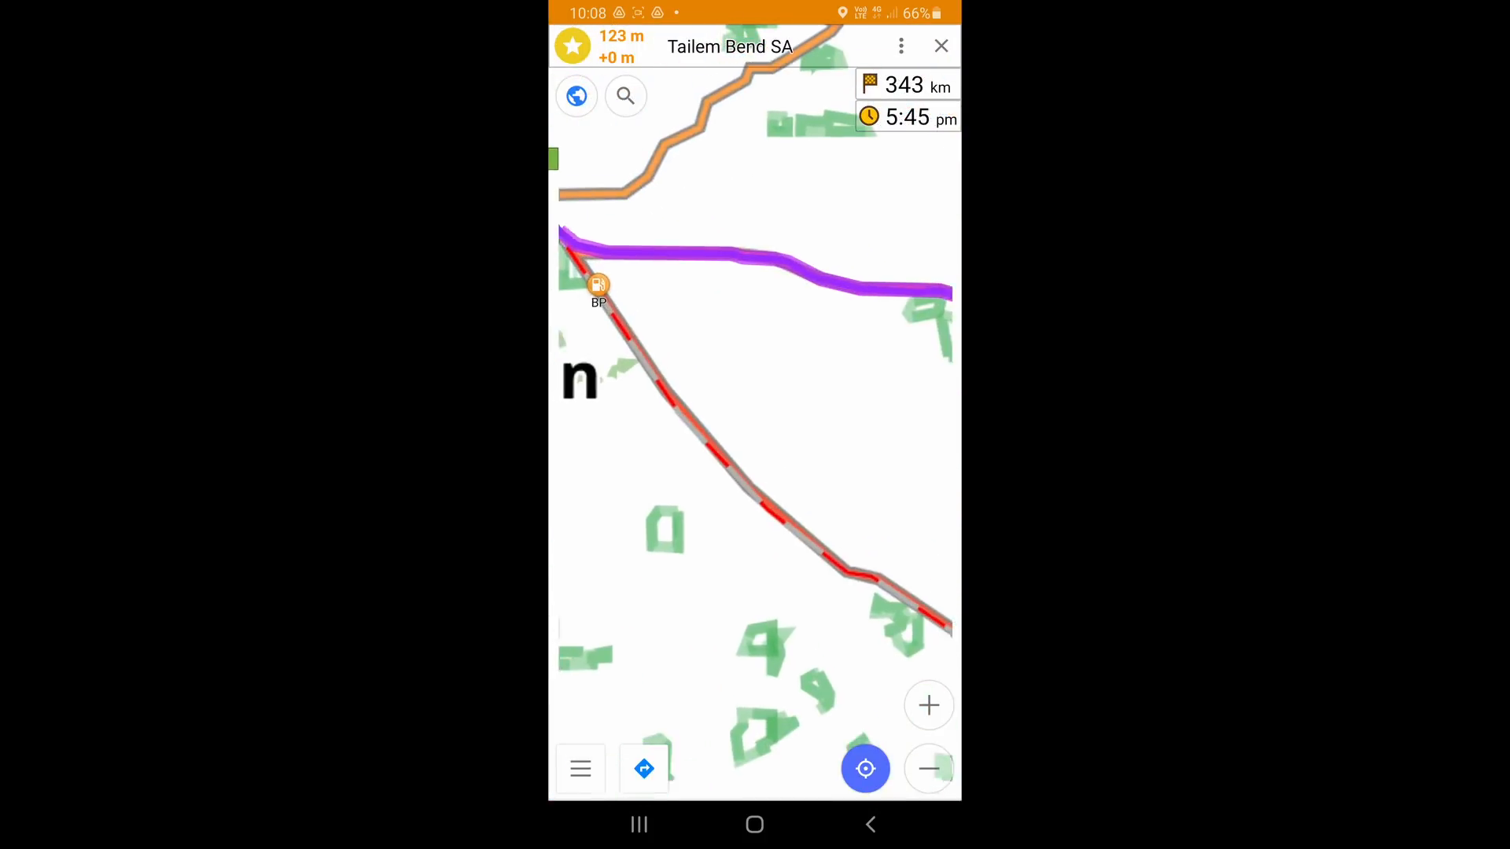
scroll(755, 412, down, 3)
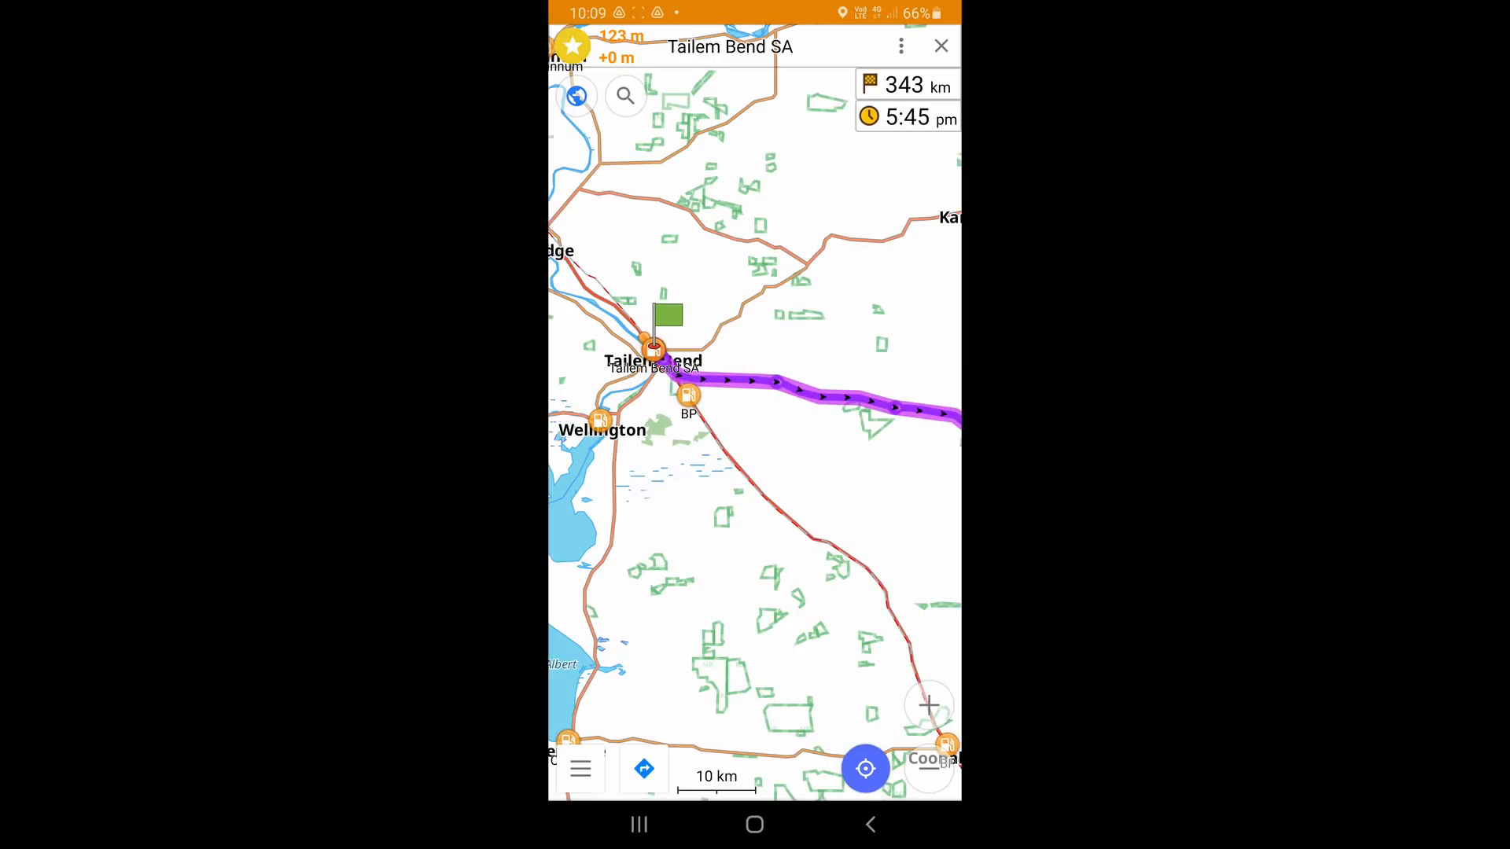
drag(838, 448, 671, 417)
scroll(761, 433, down, 3)
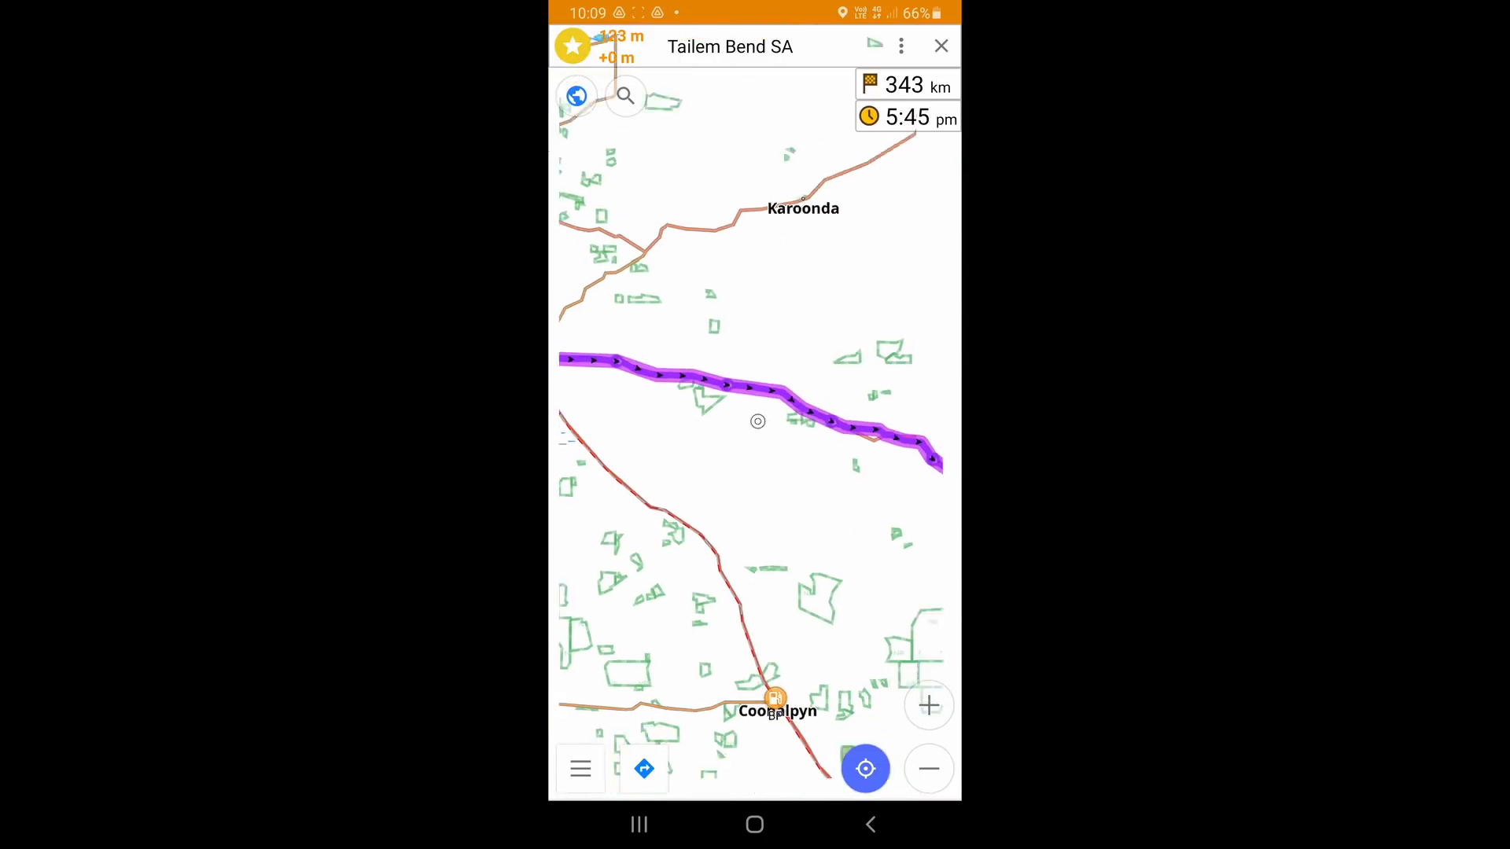
scroll(763, 441, down, 2)
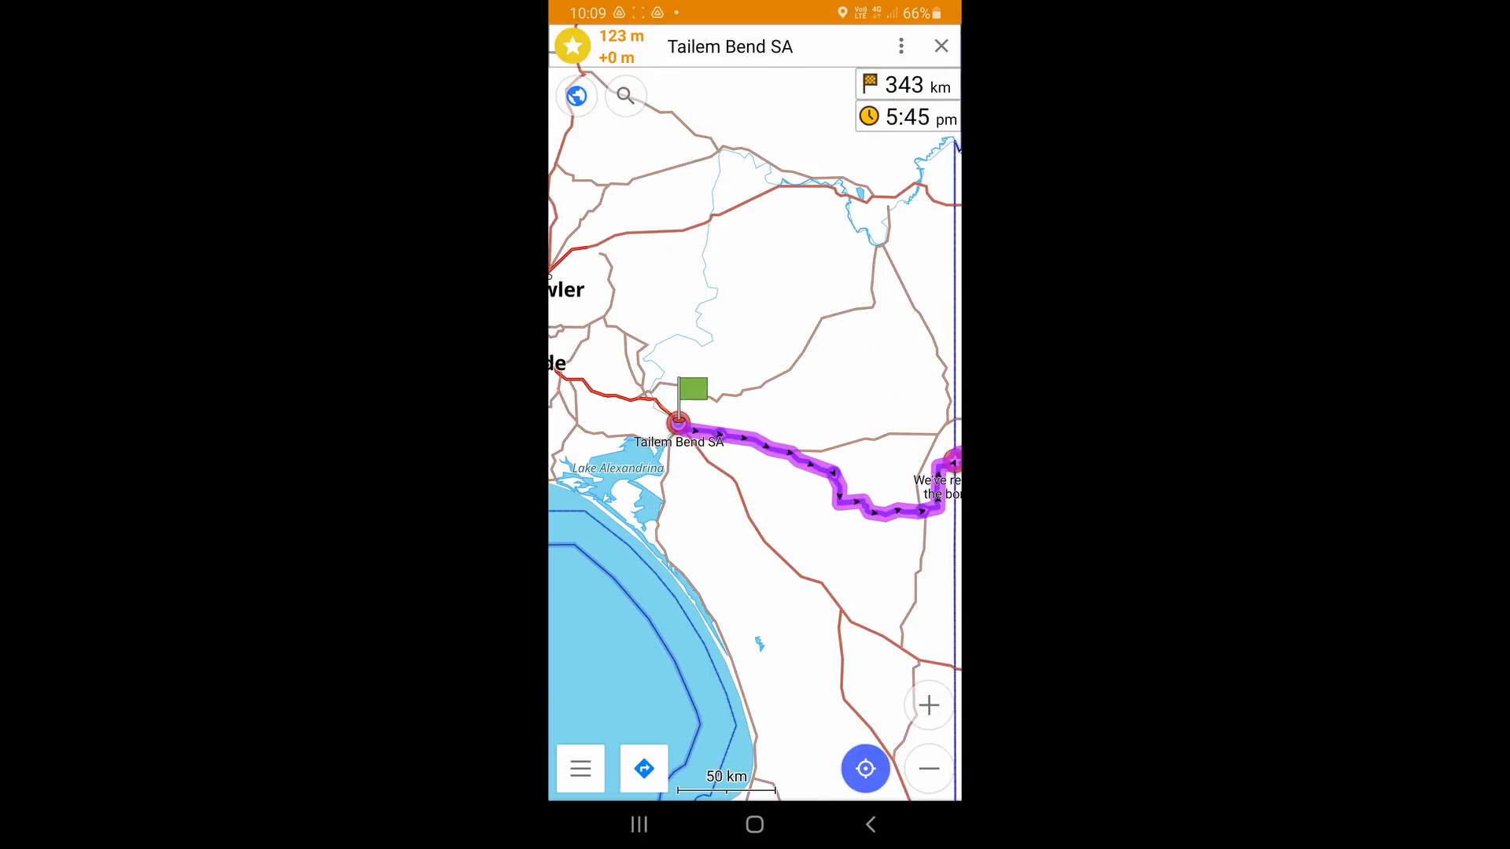
drag(838, 472, 673, 436)
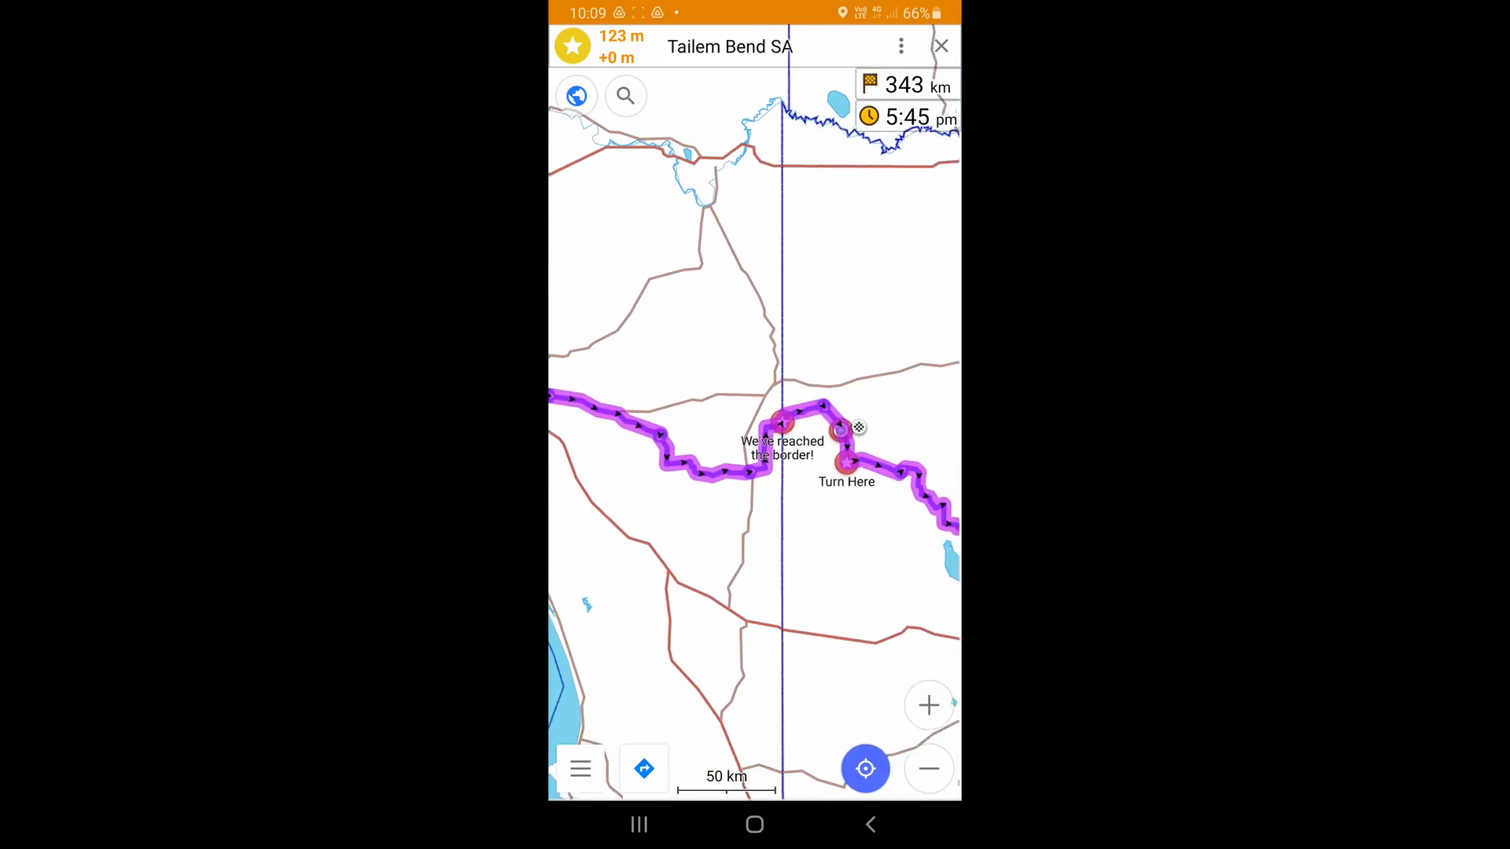